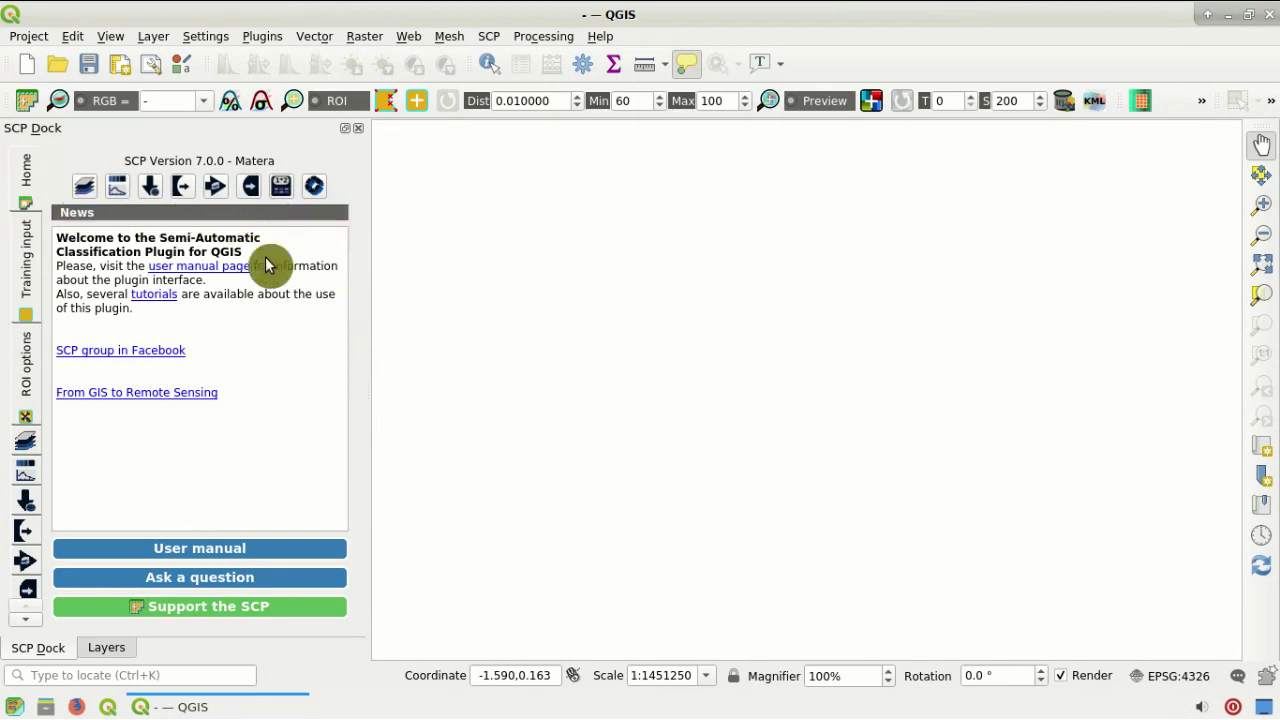
# Review the Training input and ROI options pages of the SCP Dock, ending on the ROI & Signature list
pyautogui.click(27, 258)
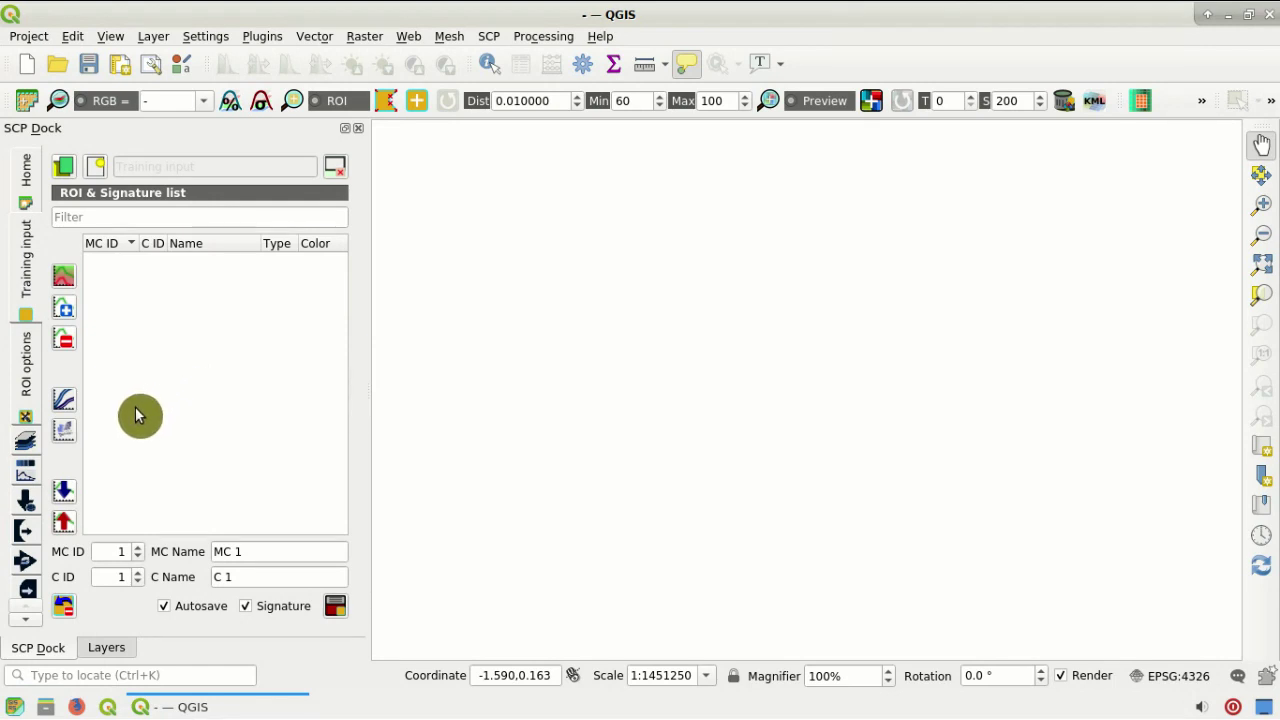
pyautogui.click(26, 374)
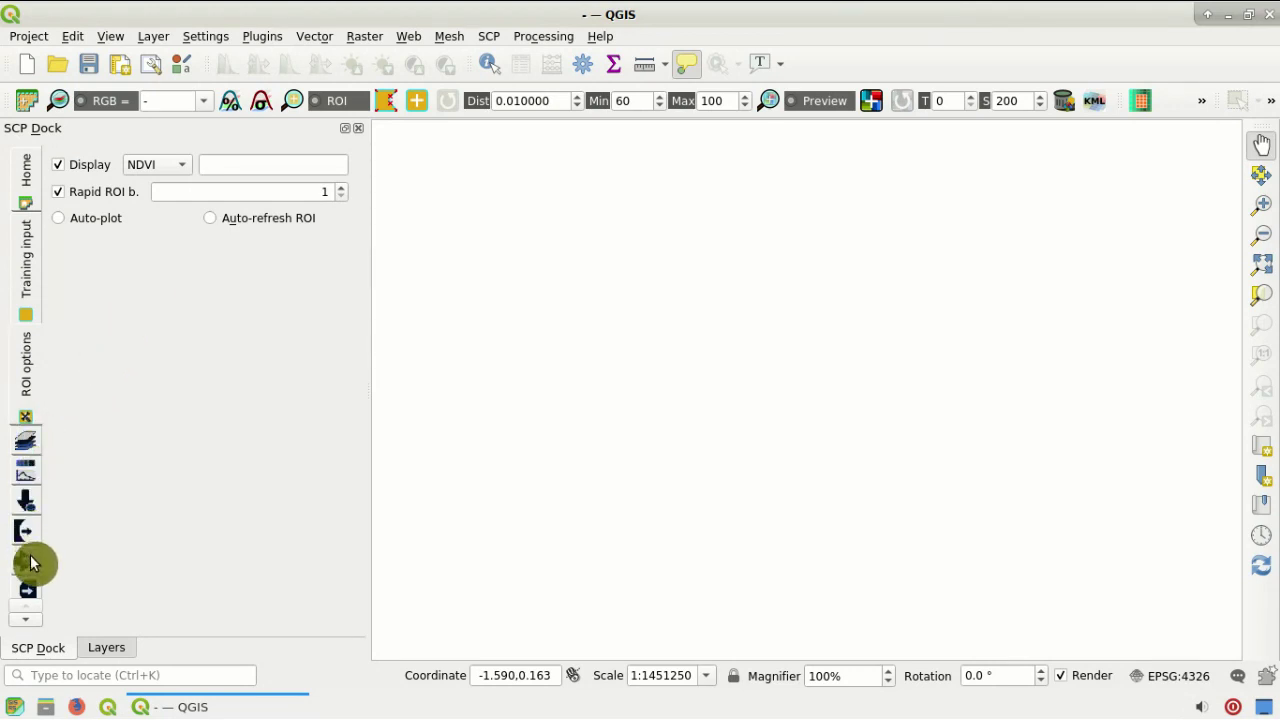
pyautogui.click(27, 305)
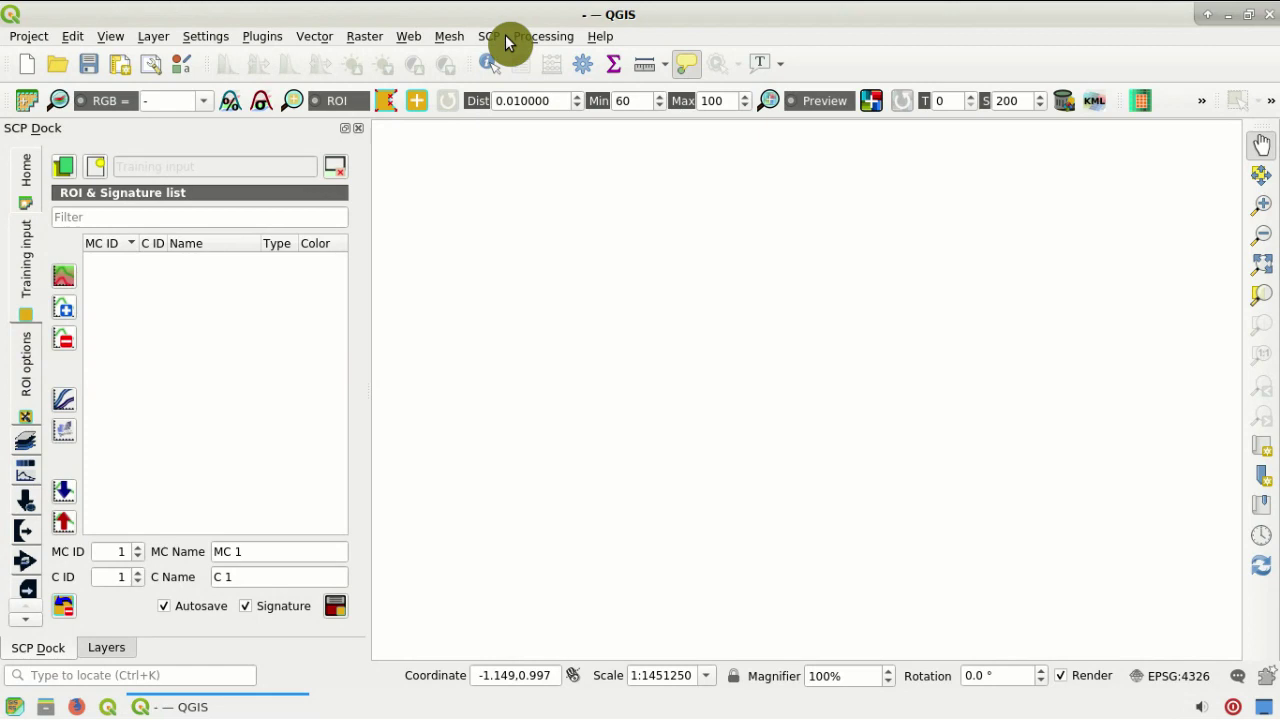
# Look through the SCP plugin's tools and open its Processing setting page
pyautogui.click(490, 36)
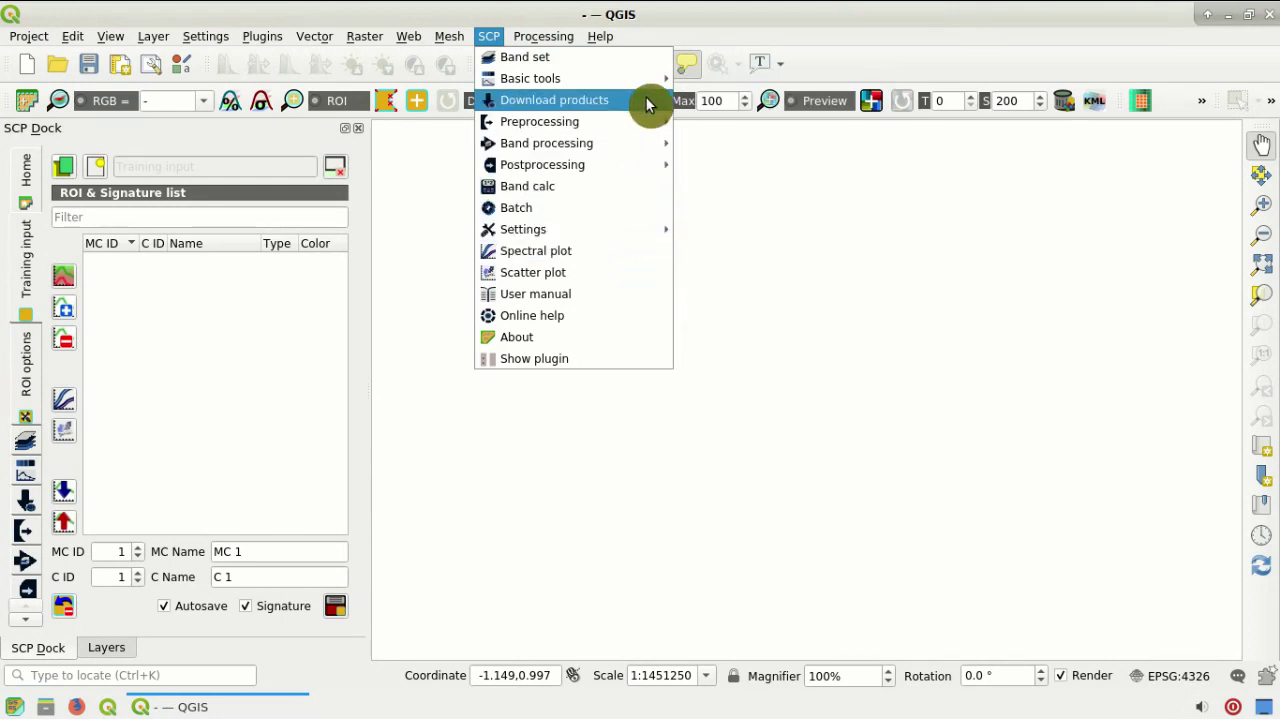
pyautogui.moveTo(645, 80)
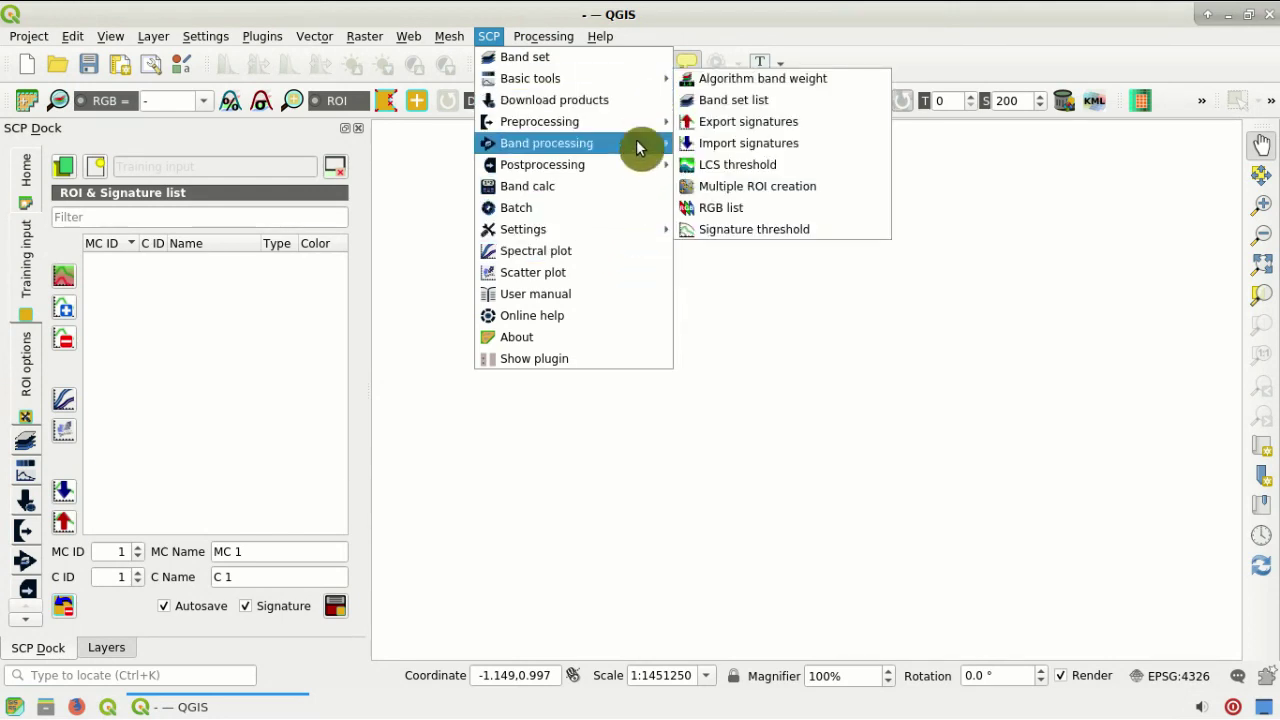
pyautogui.moveTo(628, 232)
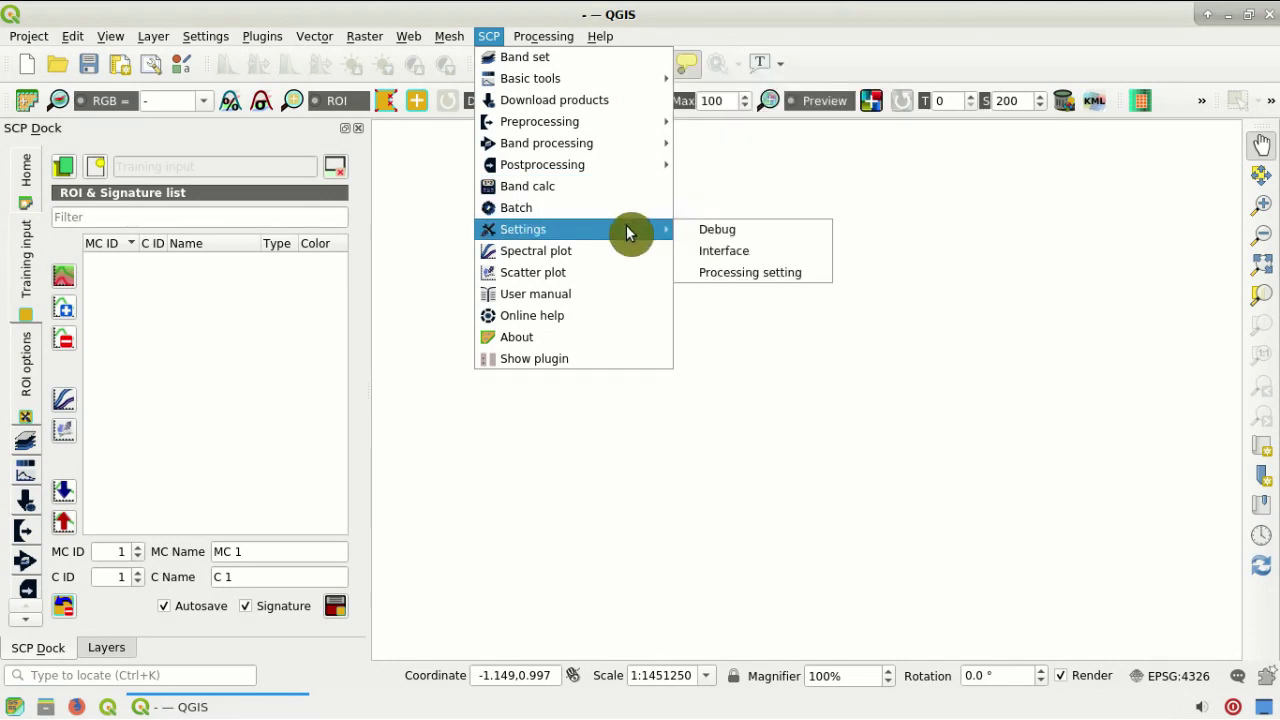
pyautogui.click(779, 270)
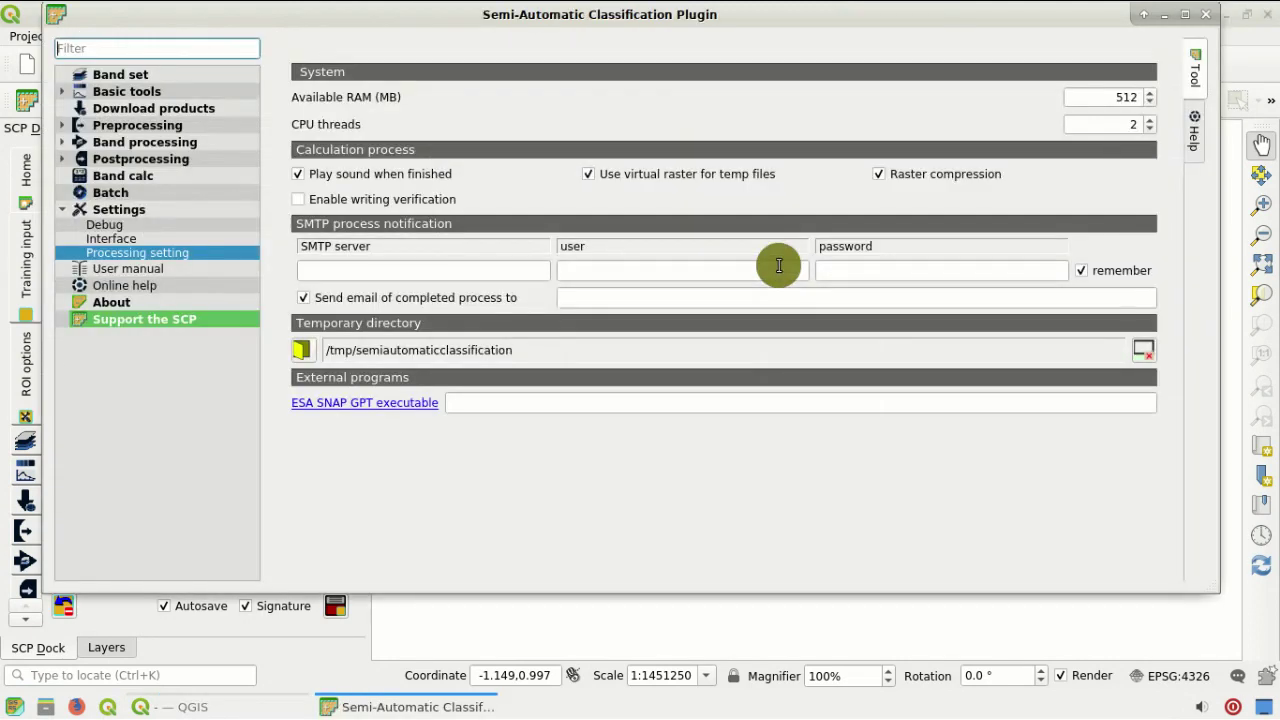
pyautogui.moveTo(979, 42); pyautogui.dragTo(989, 69)
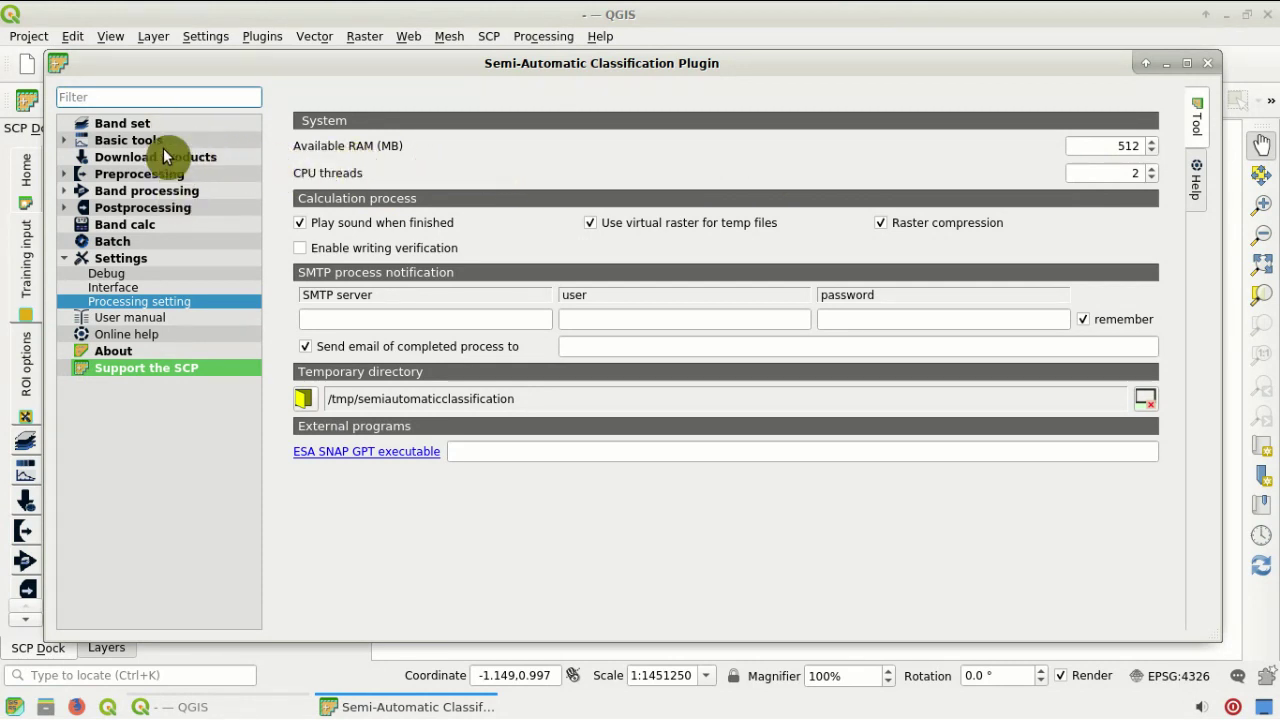
# Examine the Basic tools and Preprocessing groups and the Band set page, and close the plugin window
pyautogui.click(68, 142)
pyautogui.click(70, 146)
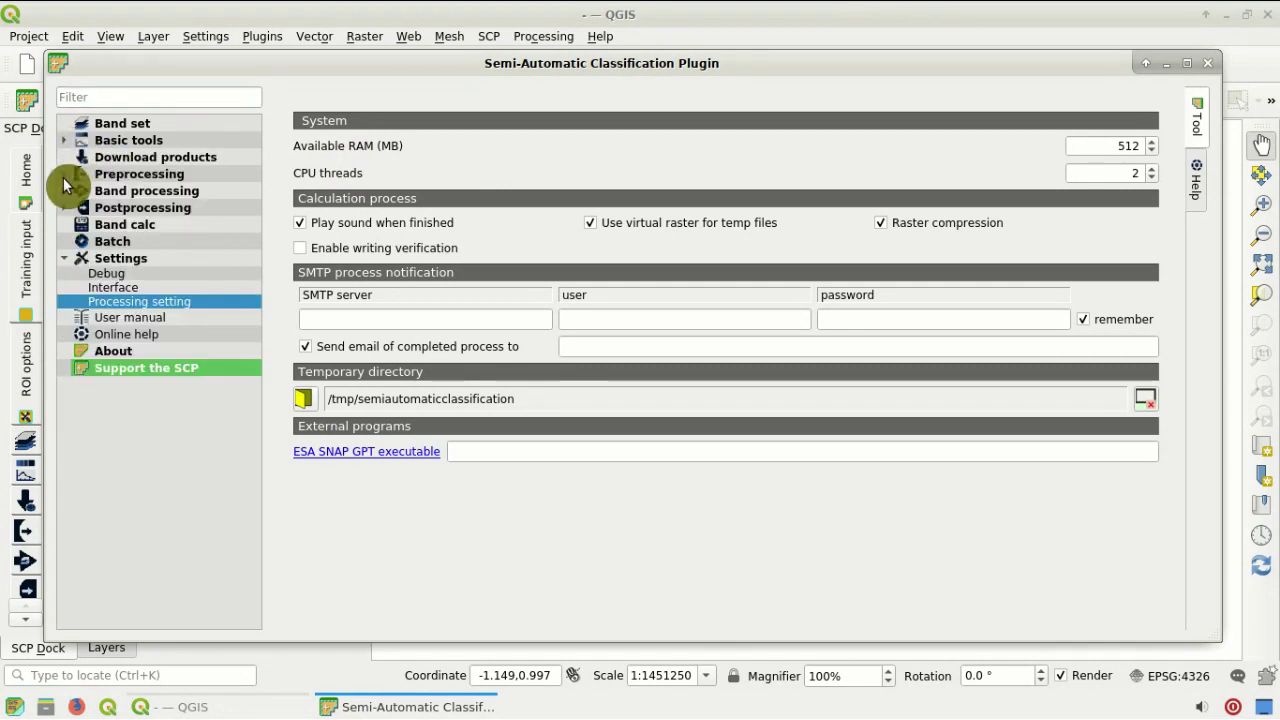
pyautogui.click(63, 176)
pyautogui.click(63, 177)
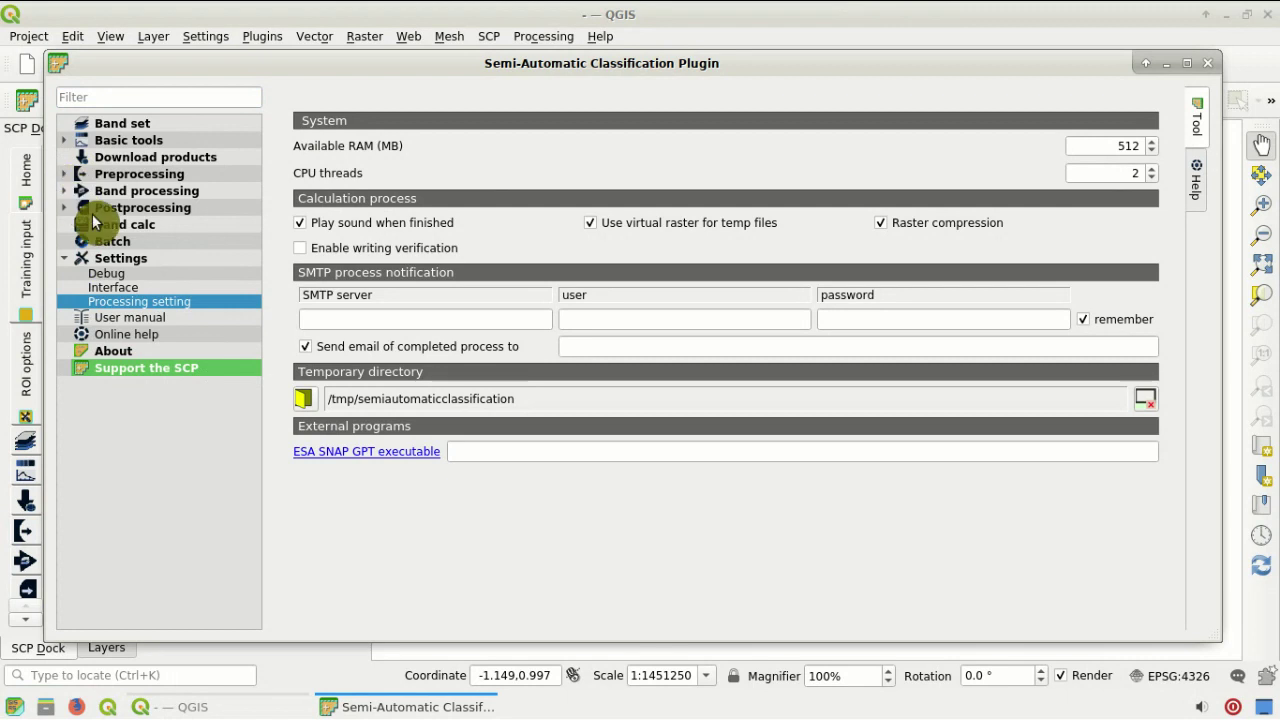
pyautogui.click(157, 126)
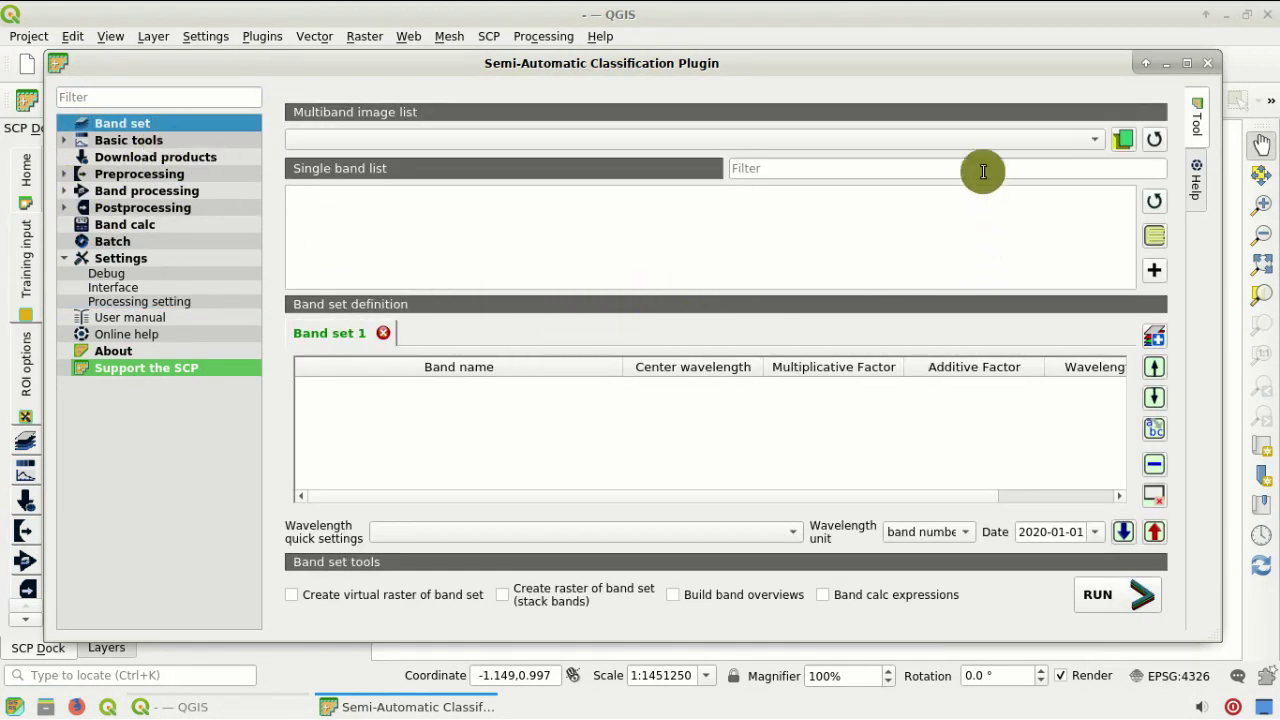
pyautogui.click(1201, 64)
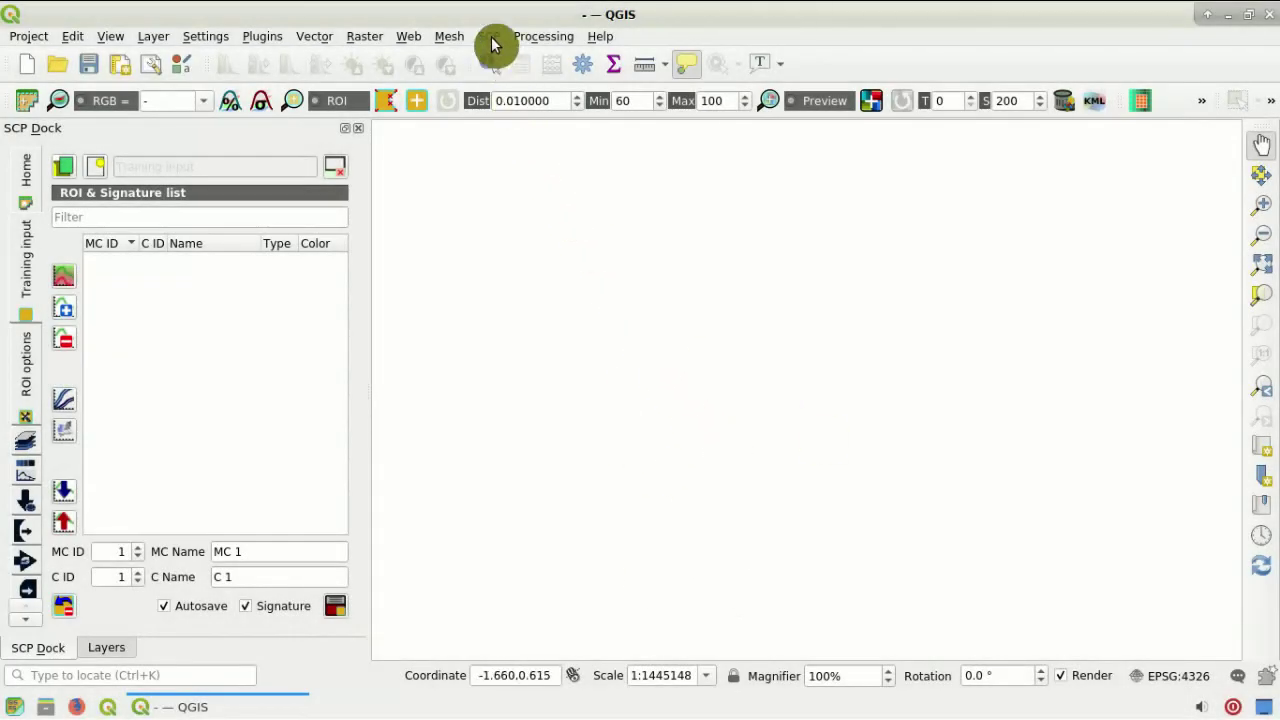
# Open the Download products tool, check its login data and return to the search parameters
pyautogui.click(490, 40)
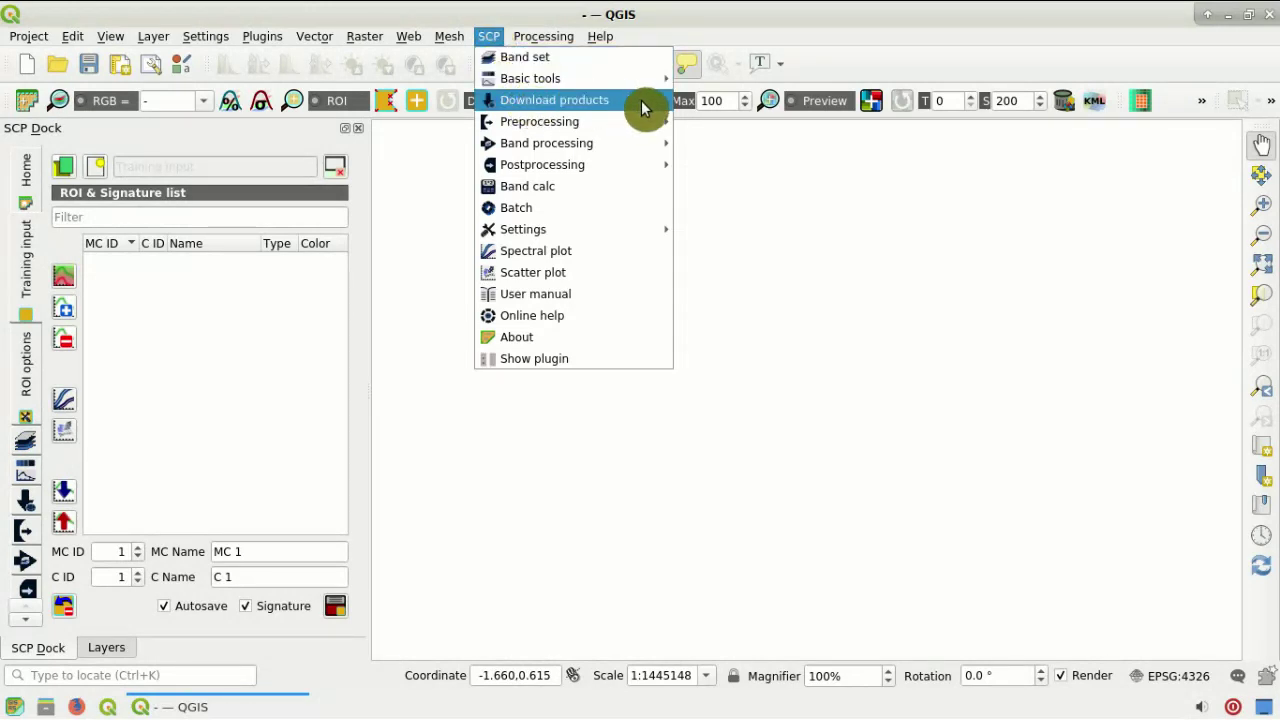
pyautogui.click(647, 108)
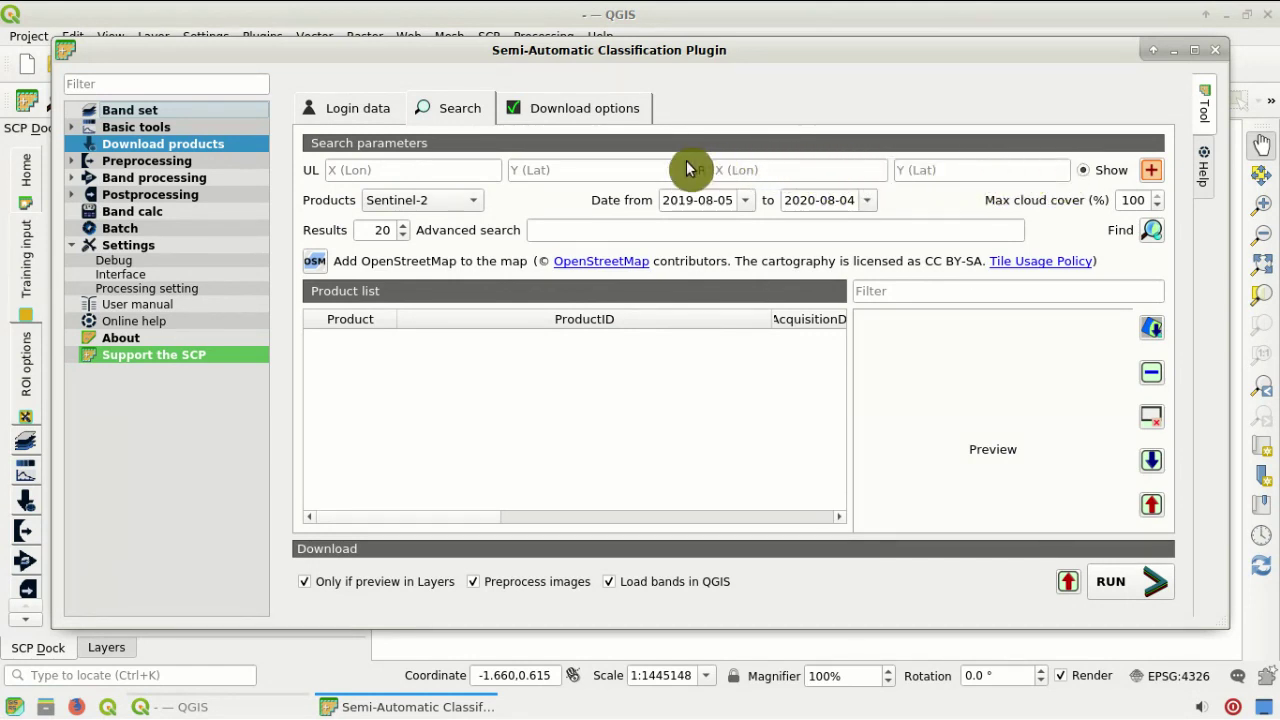
pyautogui.click(387, 120)
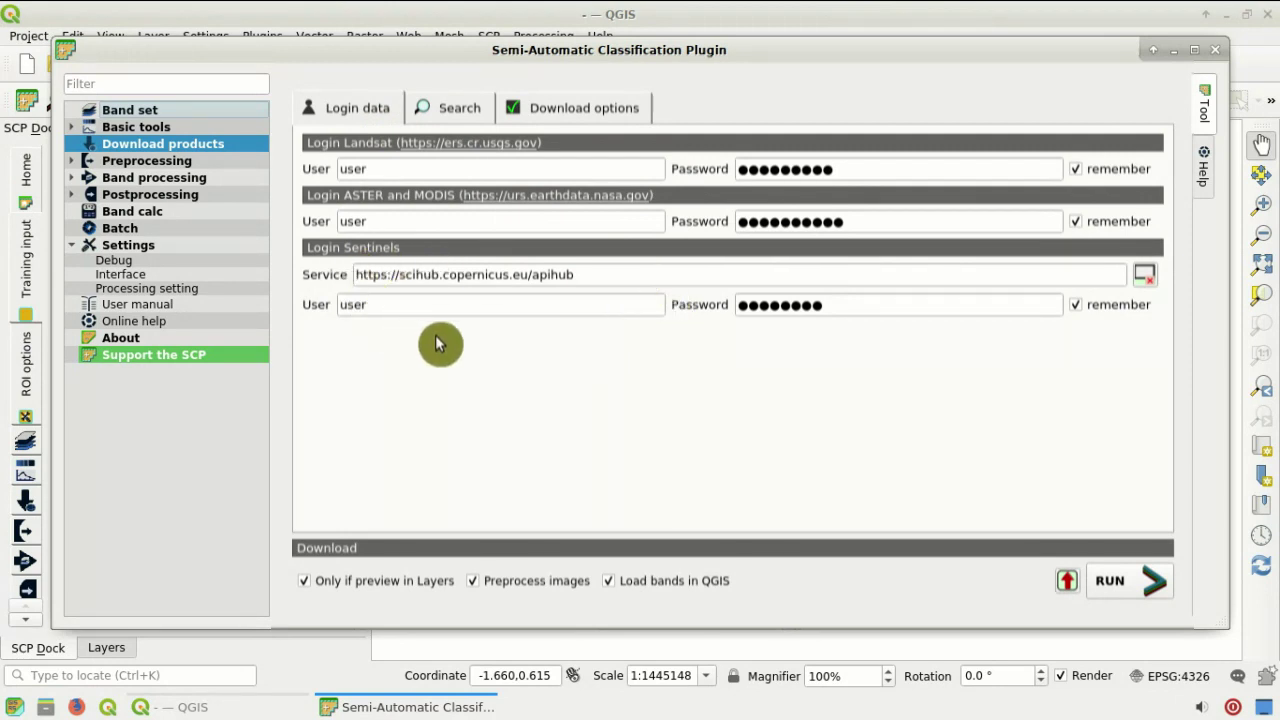
pyautogui.click(452, 112)
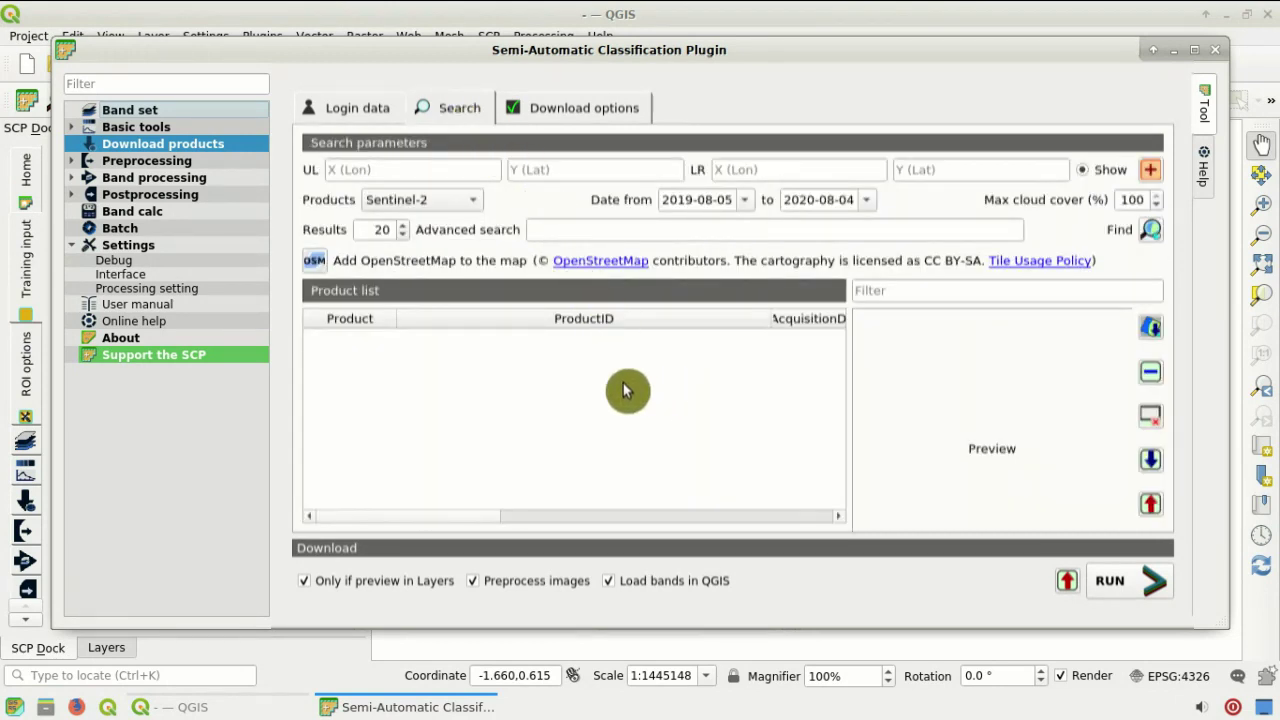
# Add OpenStreetMap to the map and display the project's layer list
pyautogui.click(317, 264)
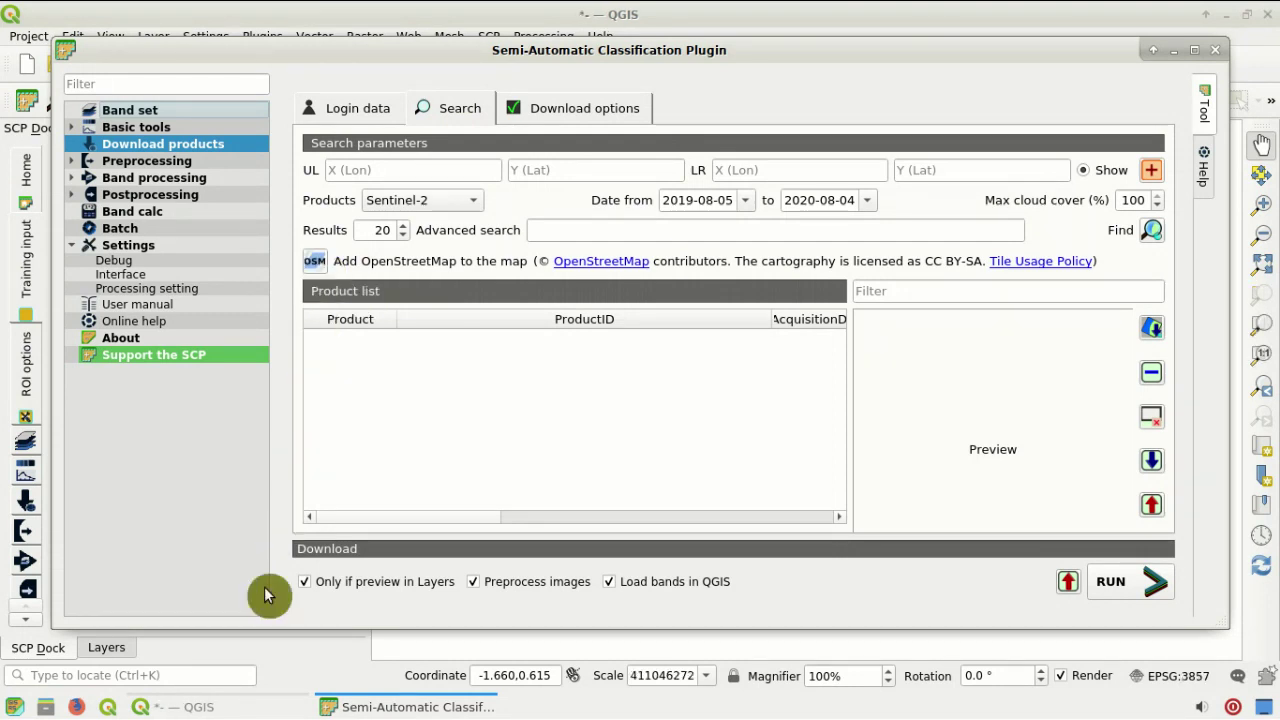
pyautogui.click(275, 670)
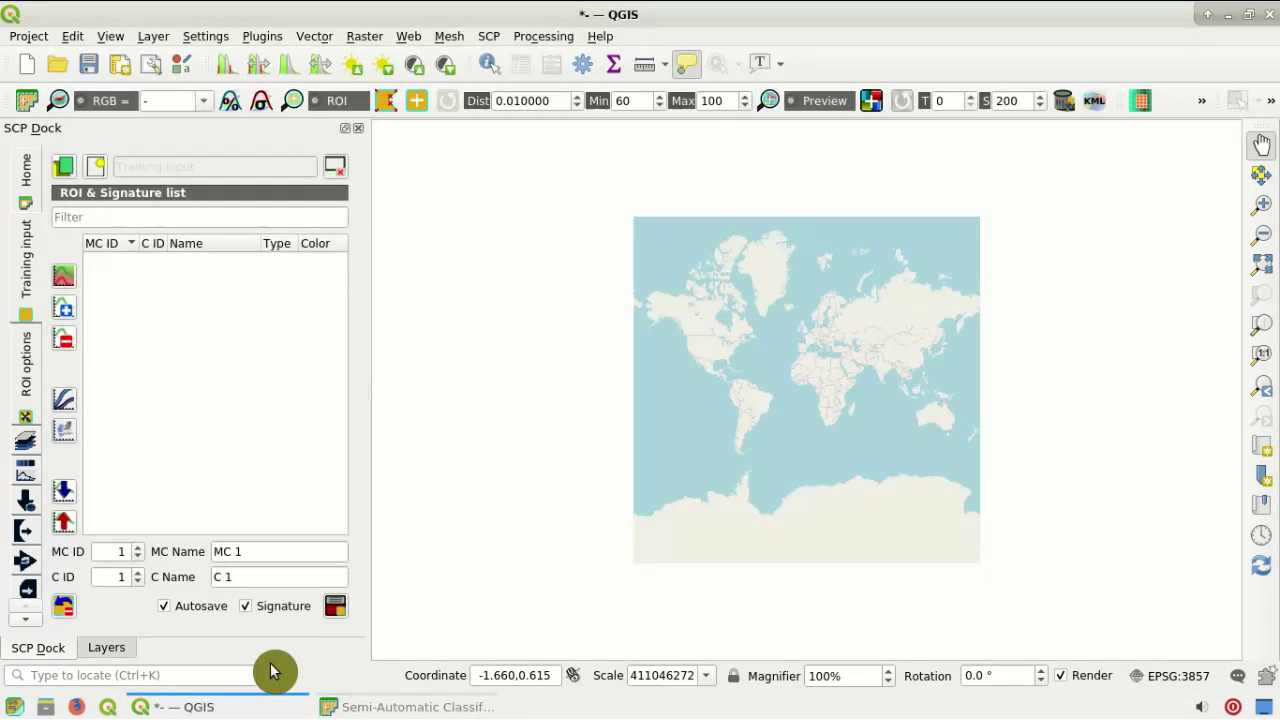
pyautogui.click(120, 648)
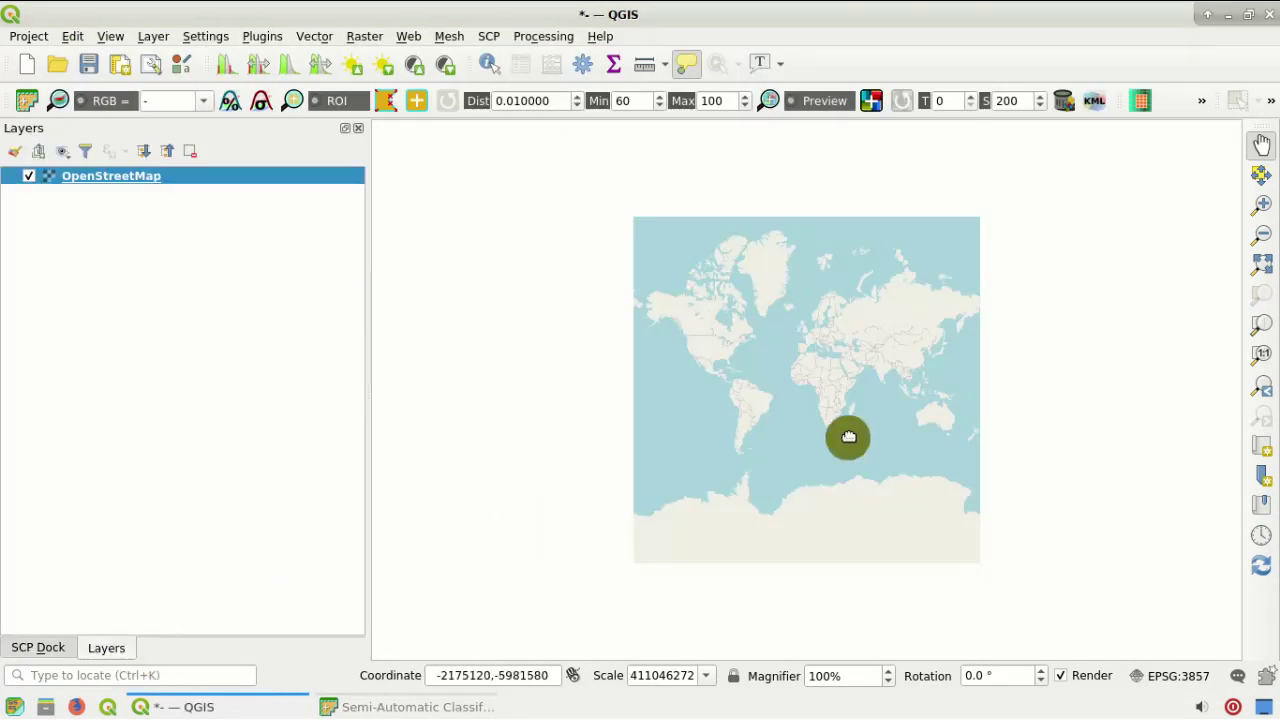
# Draw the product search area as a rectangle around Matera, from about 16.49, 40.72 to about 16.66, 40.63 (lon, lat)
pyautogui.scroll(2, 833, 360)
pyautogui.scroll(1, 779, 369)
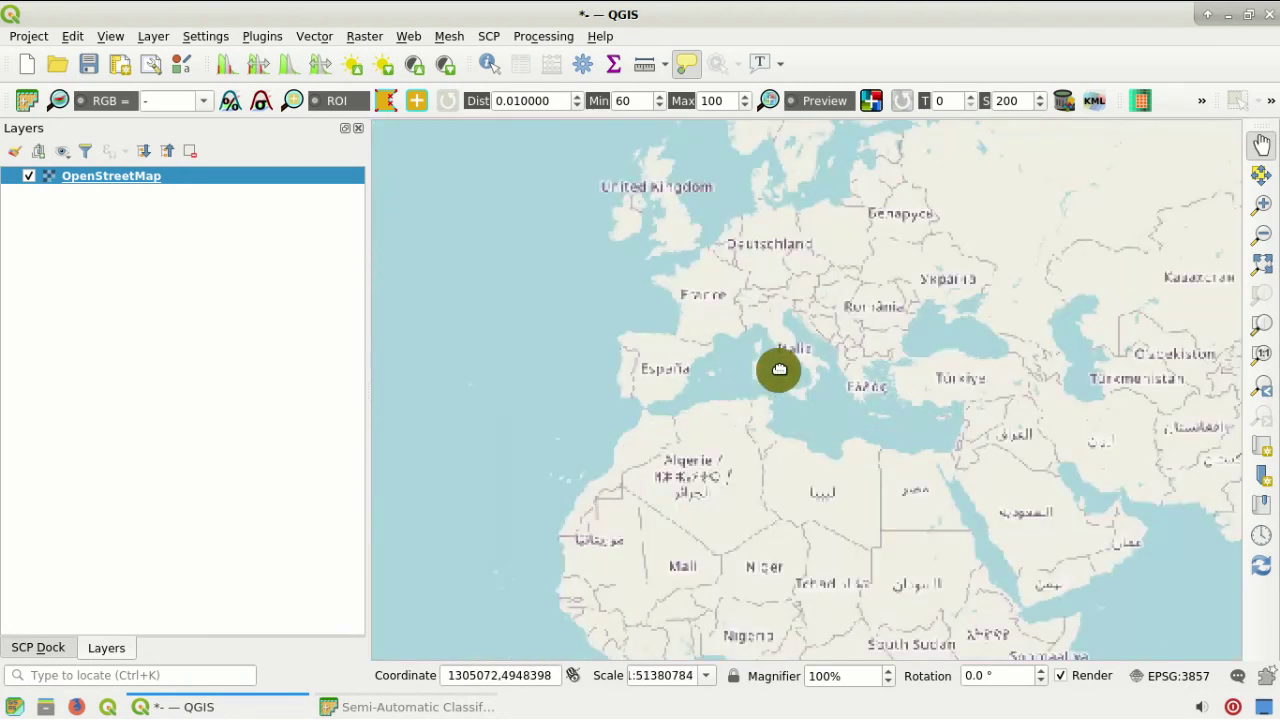
pyautogui.scroll(1, 809, 372)
pyautogui.scroll(2, 818, 369)
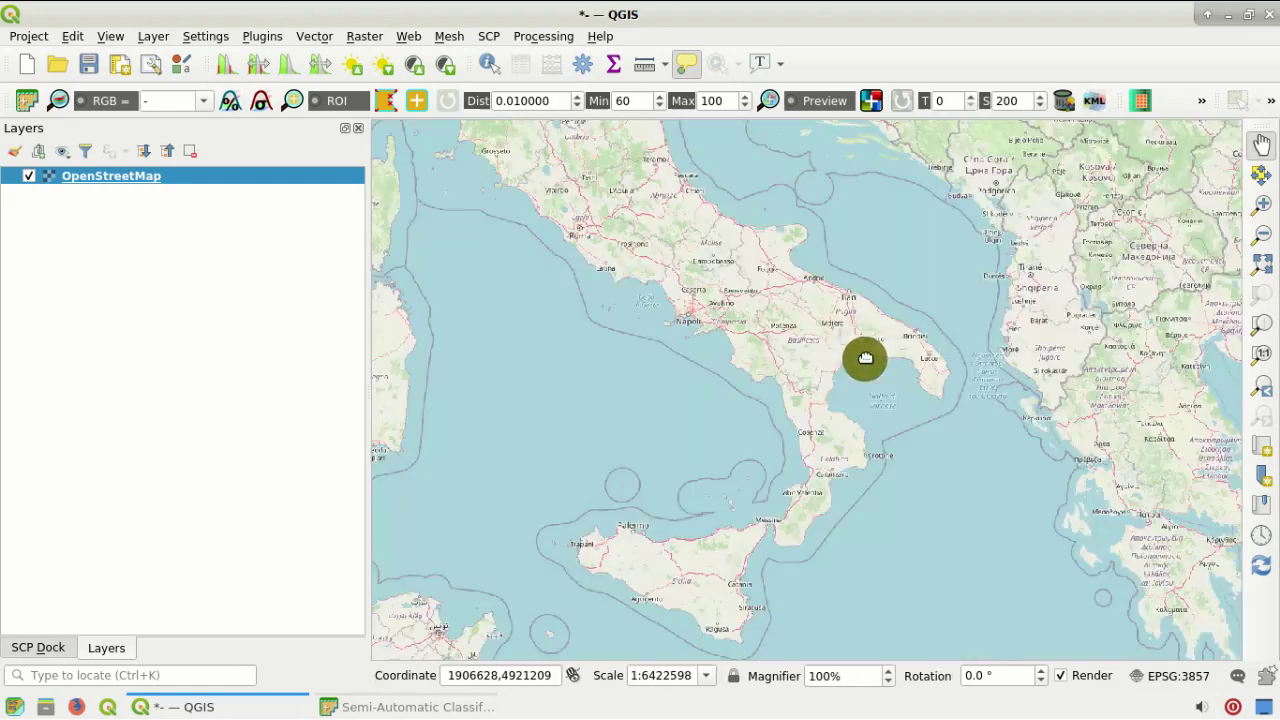
pyautogui.scroll(1, 865, 358)
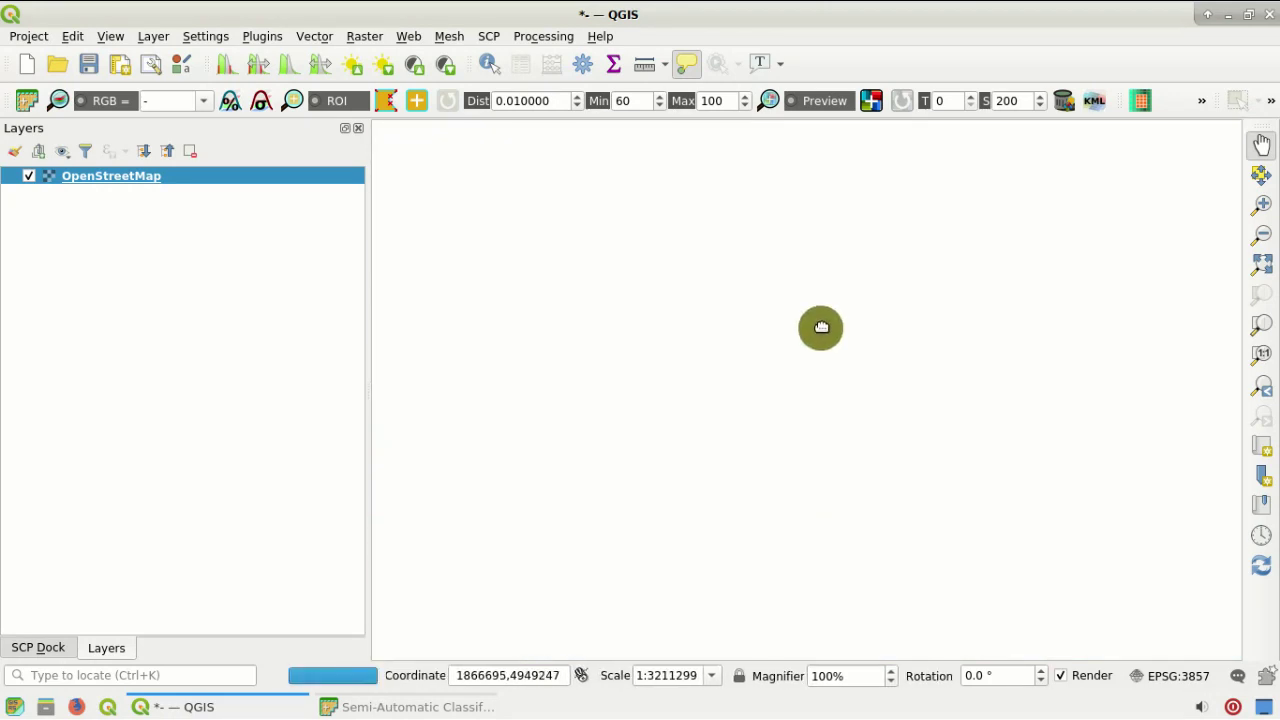
pyautogui.scroll(1, 818, 325)
pyautogui.scroll(1, 818, 323)
pyautogui.scroll(1, 816, 320)
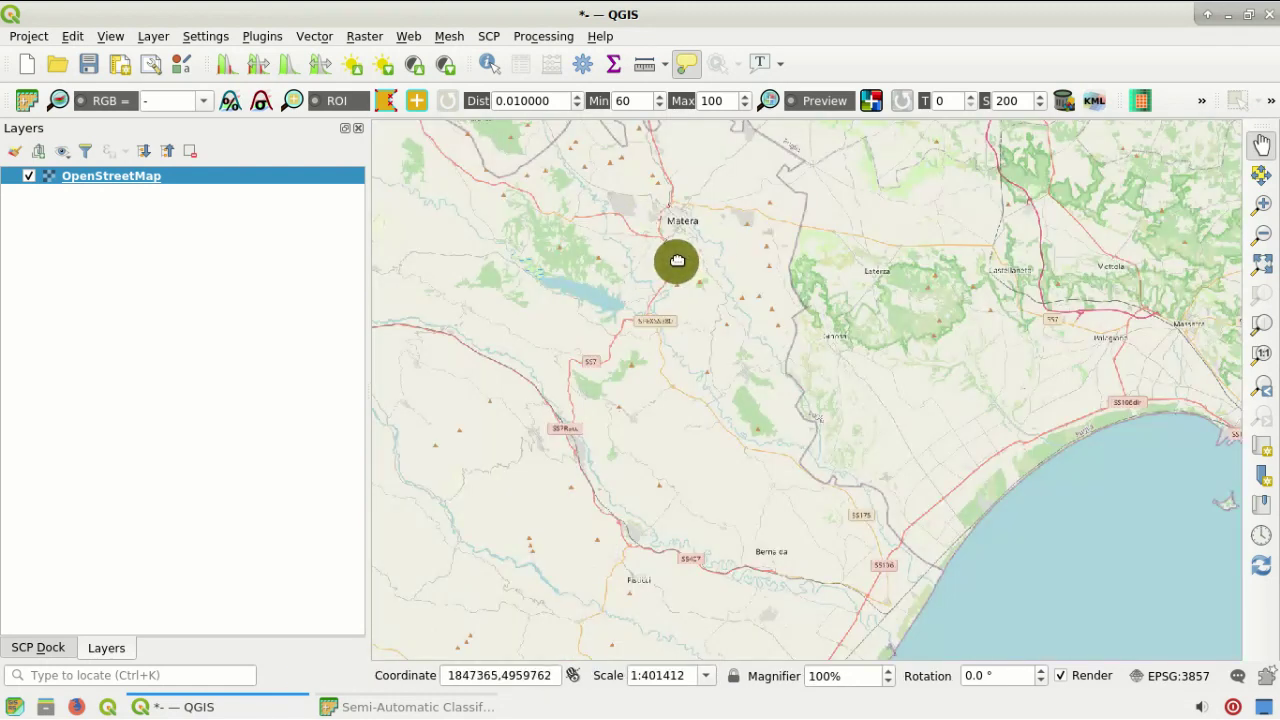
pyautogui.moveTo(677, 261); pyautogui.dragTo(709, 366)
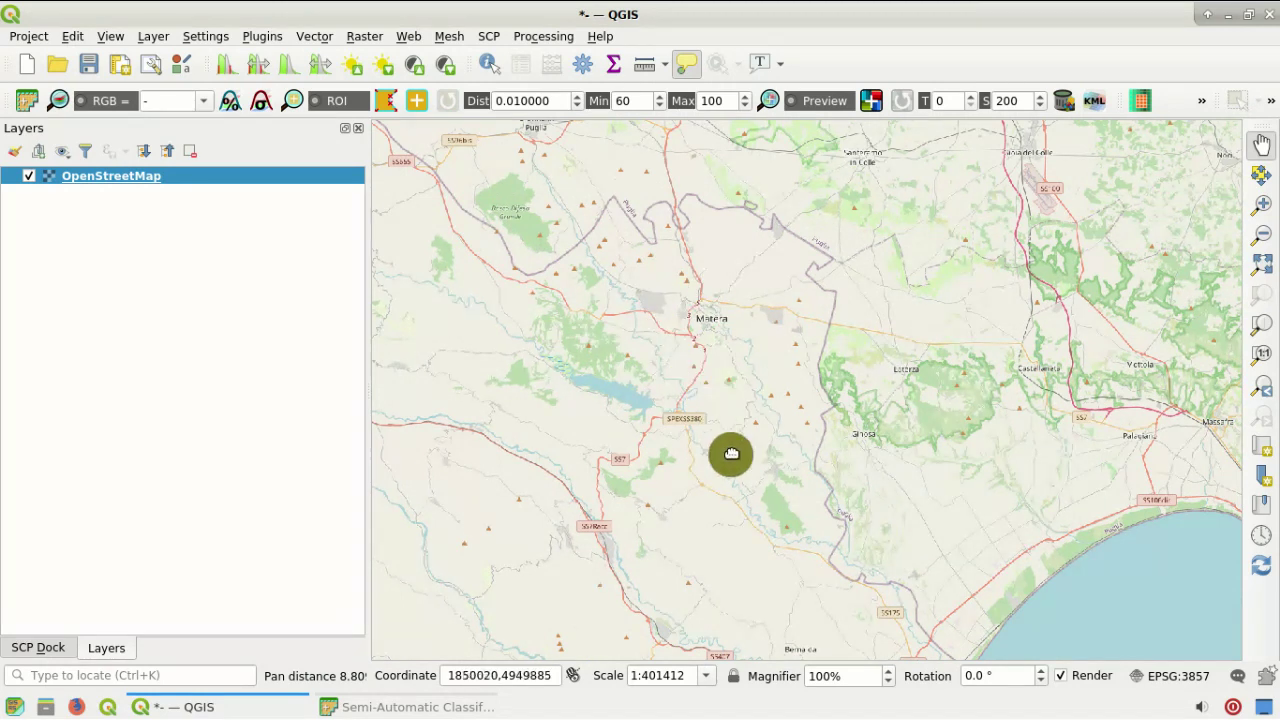
pyautogui.click(476, 708)
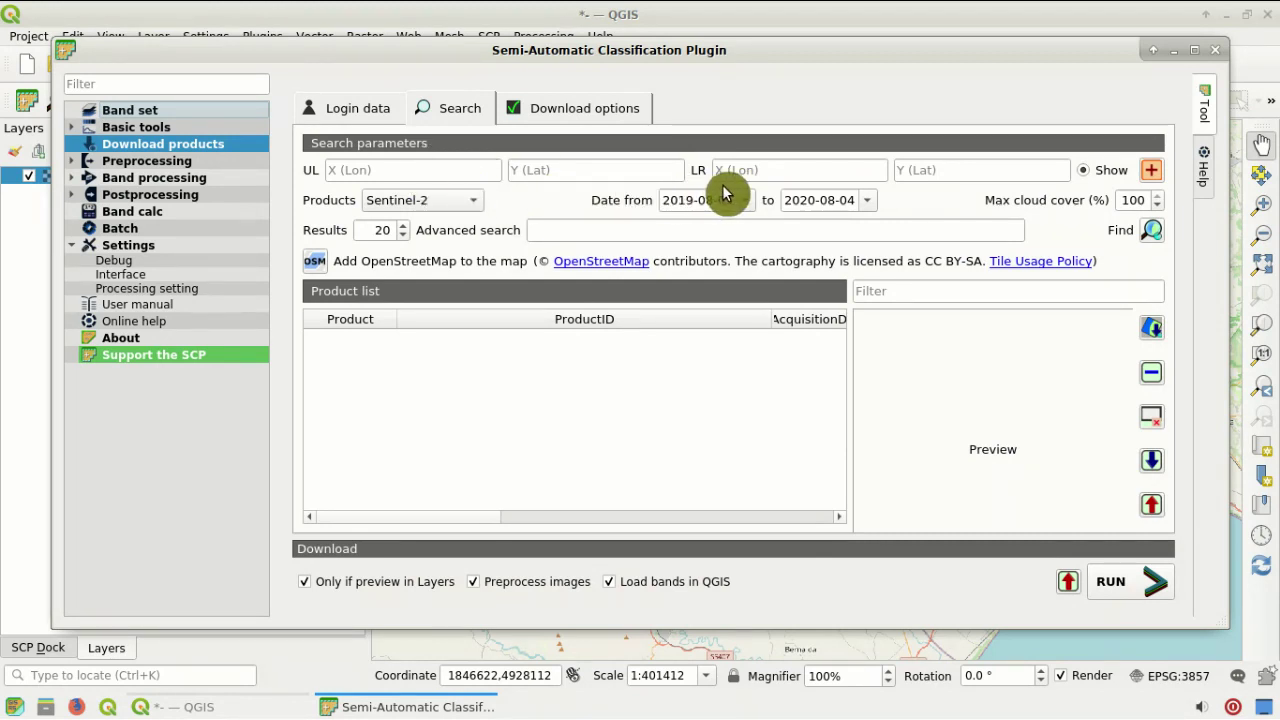
pyautogui.click(1150, 177)
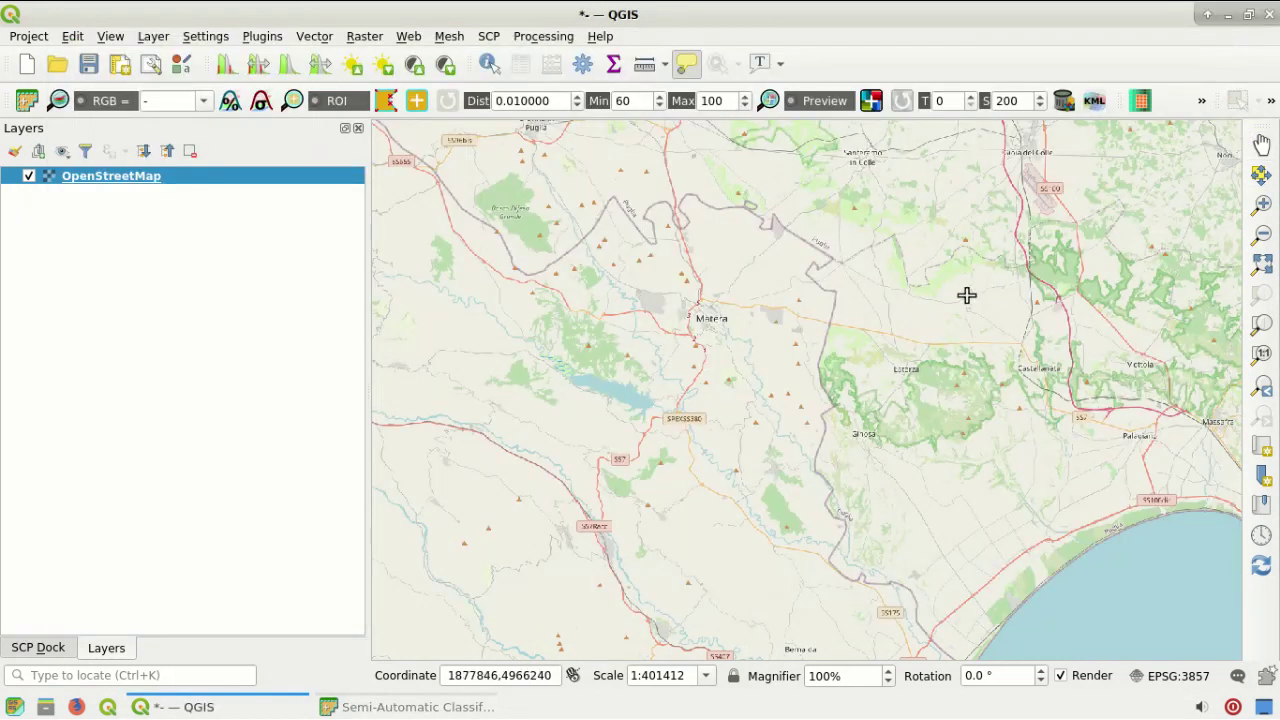
pyautogui.click(680, 247)
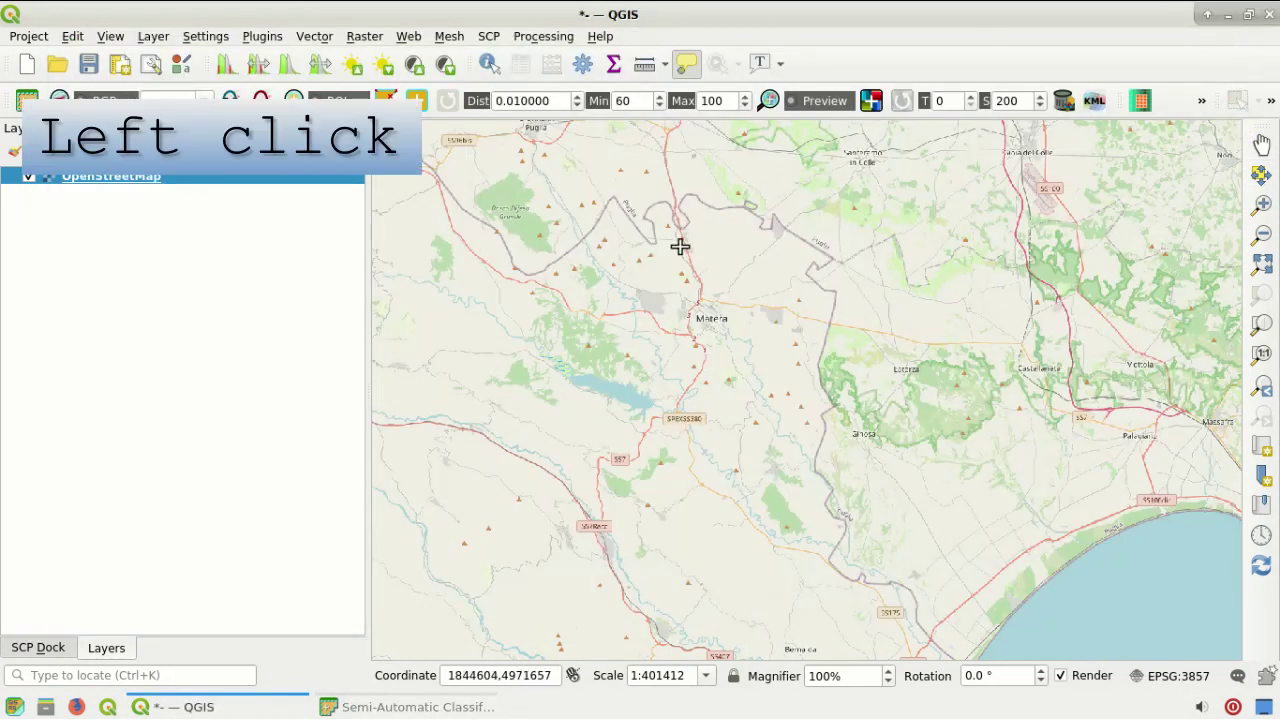
pyautogui.rightClick(772, 366)
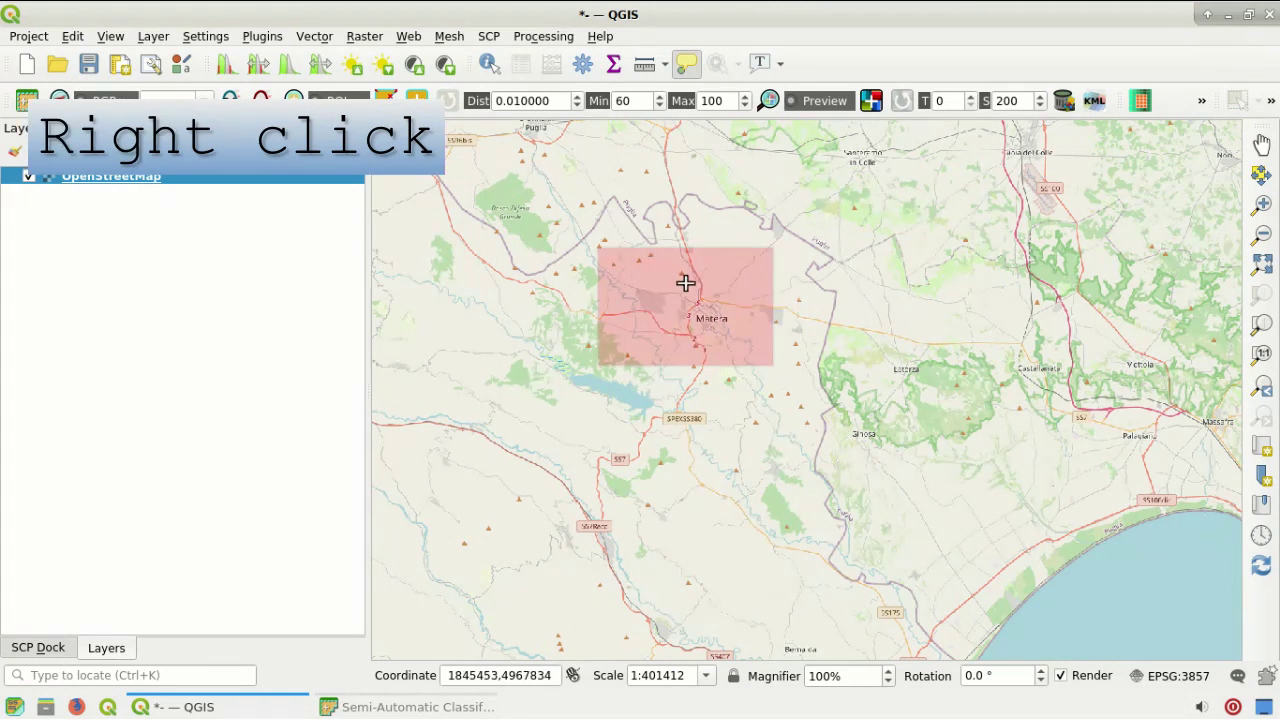
# Set the search area's upper-left corner to 16.5, 40.7 and lower-right corner to 16.7, 40.6, and show it on the map
pyautogui.click(484, 704)
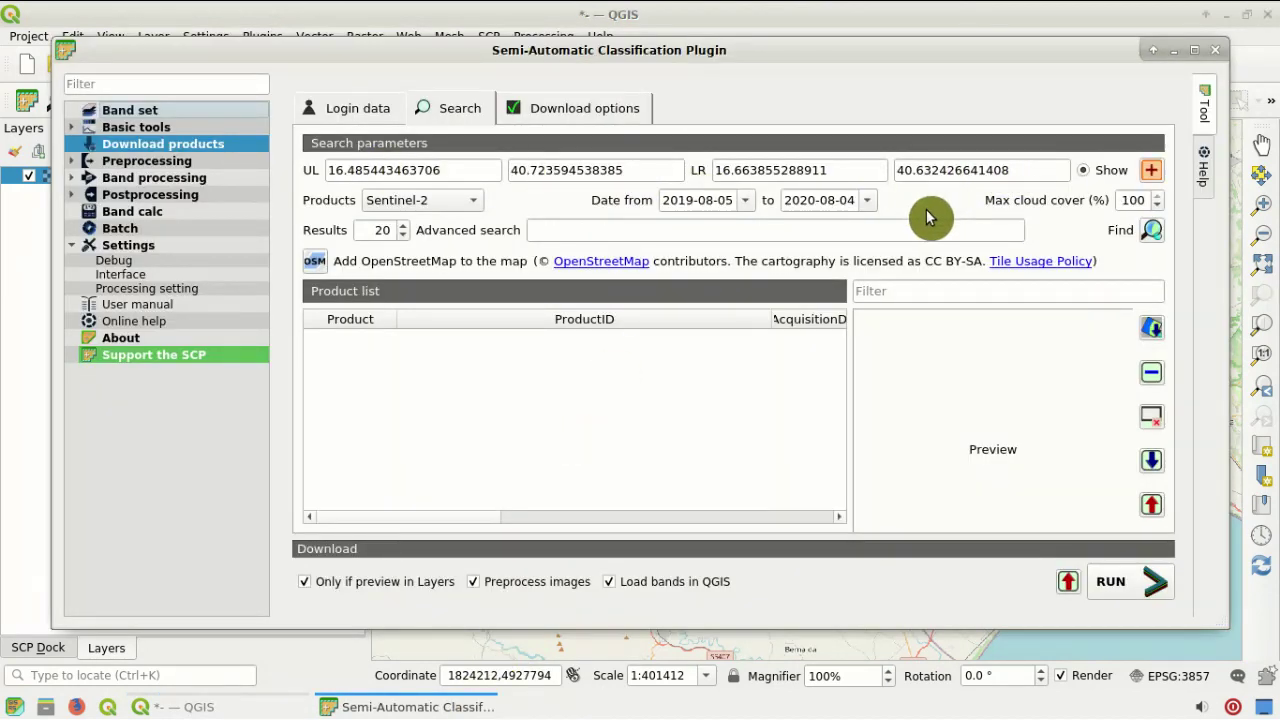
pyautogui.moveTo(348, 170); pyautogui.dragTo(898, 175)
pyautogui.write('5')
pyautogui.write('7')
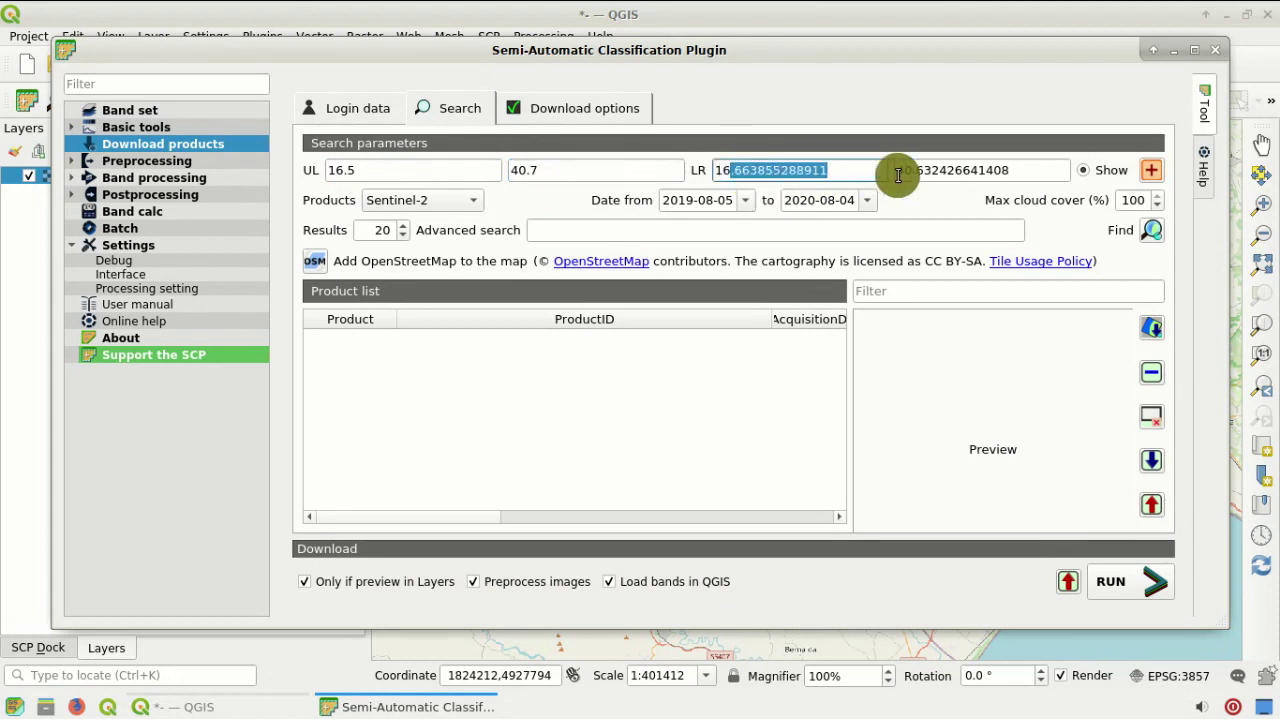
pyautogui.press('BackSpace')
pyautogui.write('.')
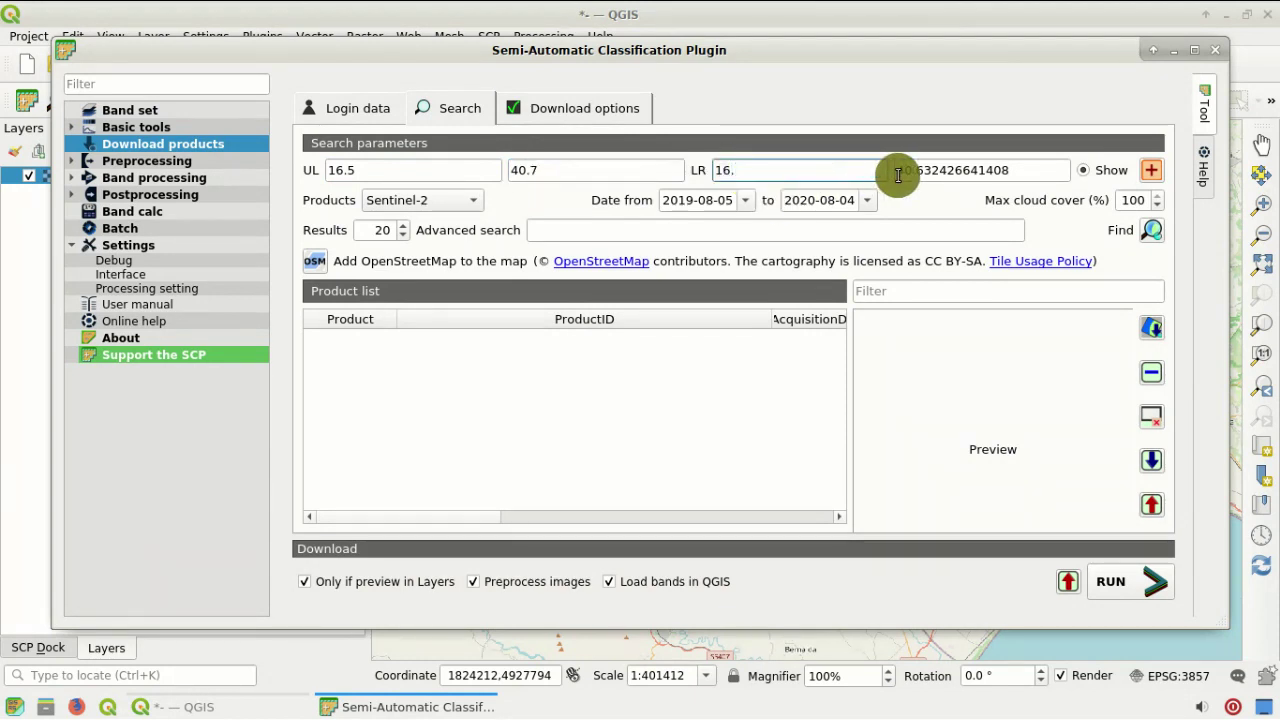
pyautogui.write('7')
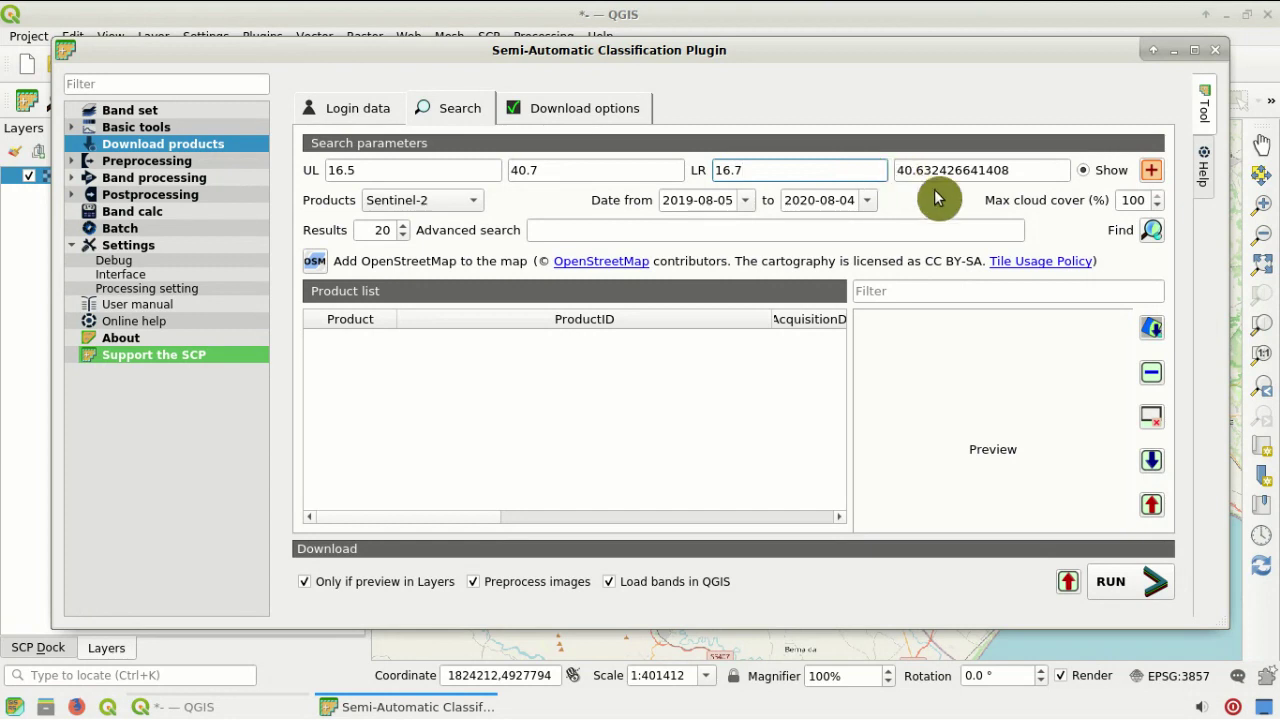
pyautogui.moveTo(914, 170); pyautogui.dragTo(1040, 181)
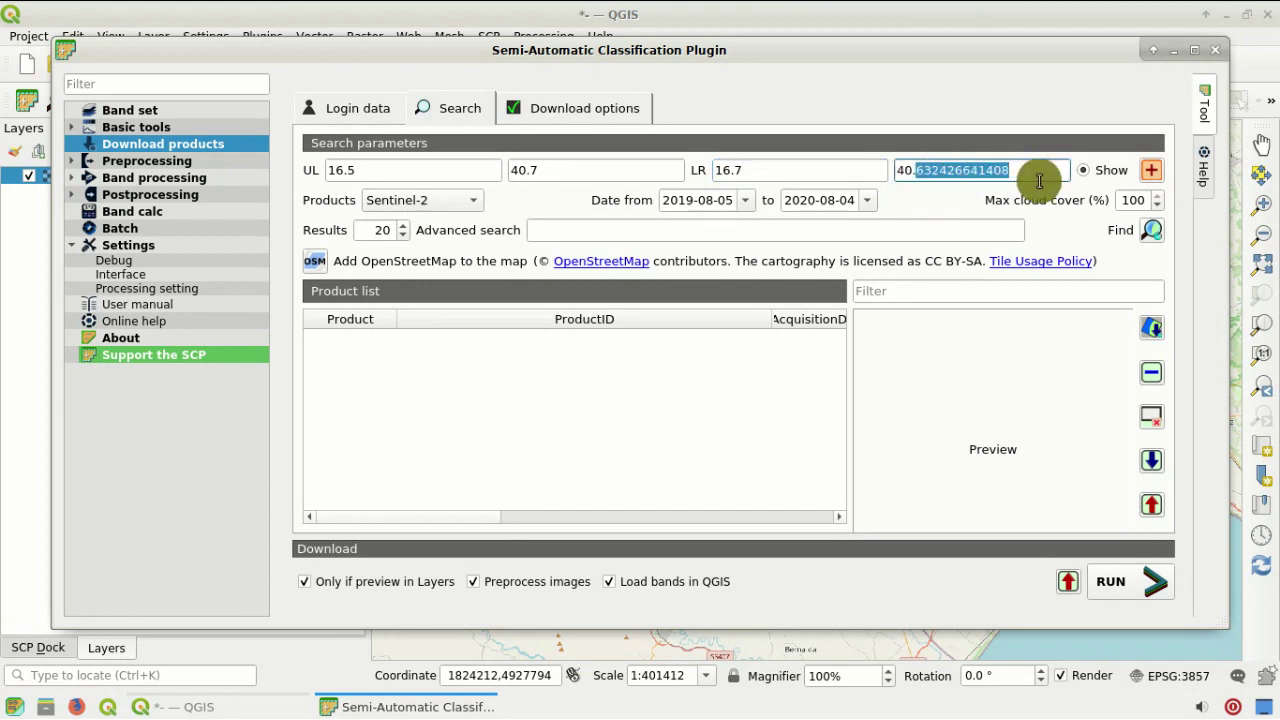
pyautogui.write('6')
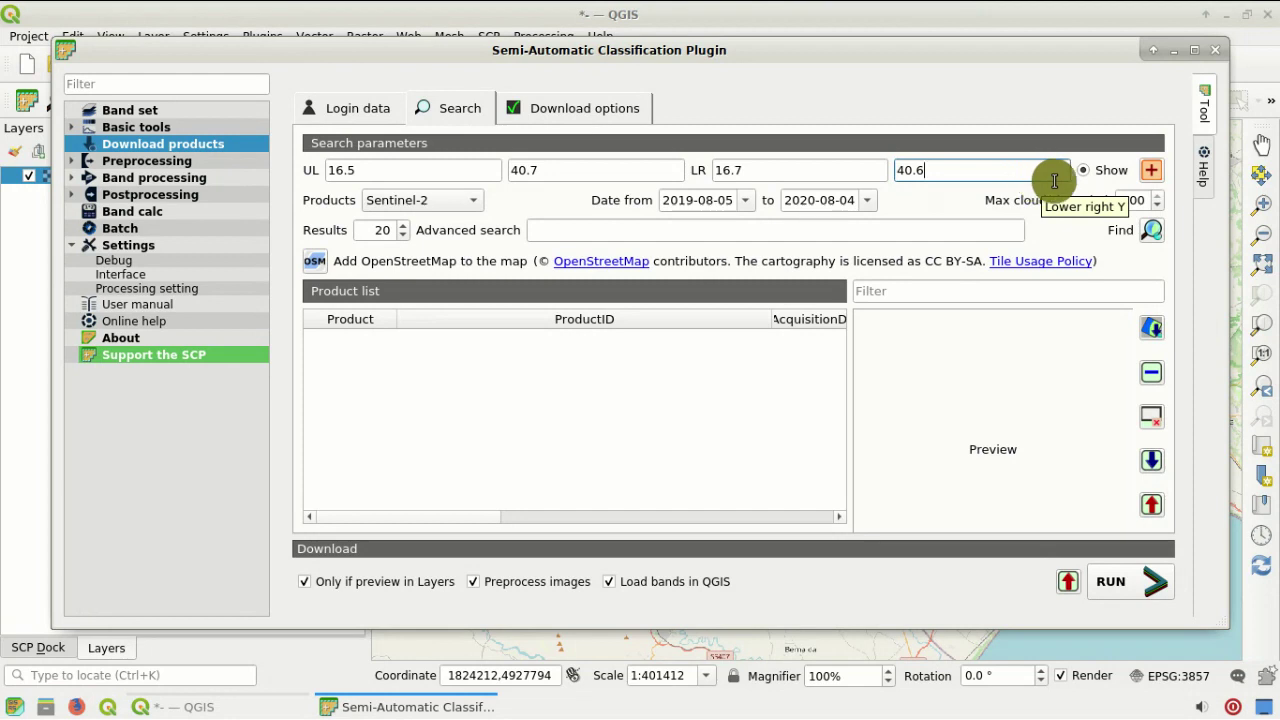
pyautogui.click(1101, 174)
pyautogui.click(1246, 77)
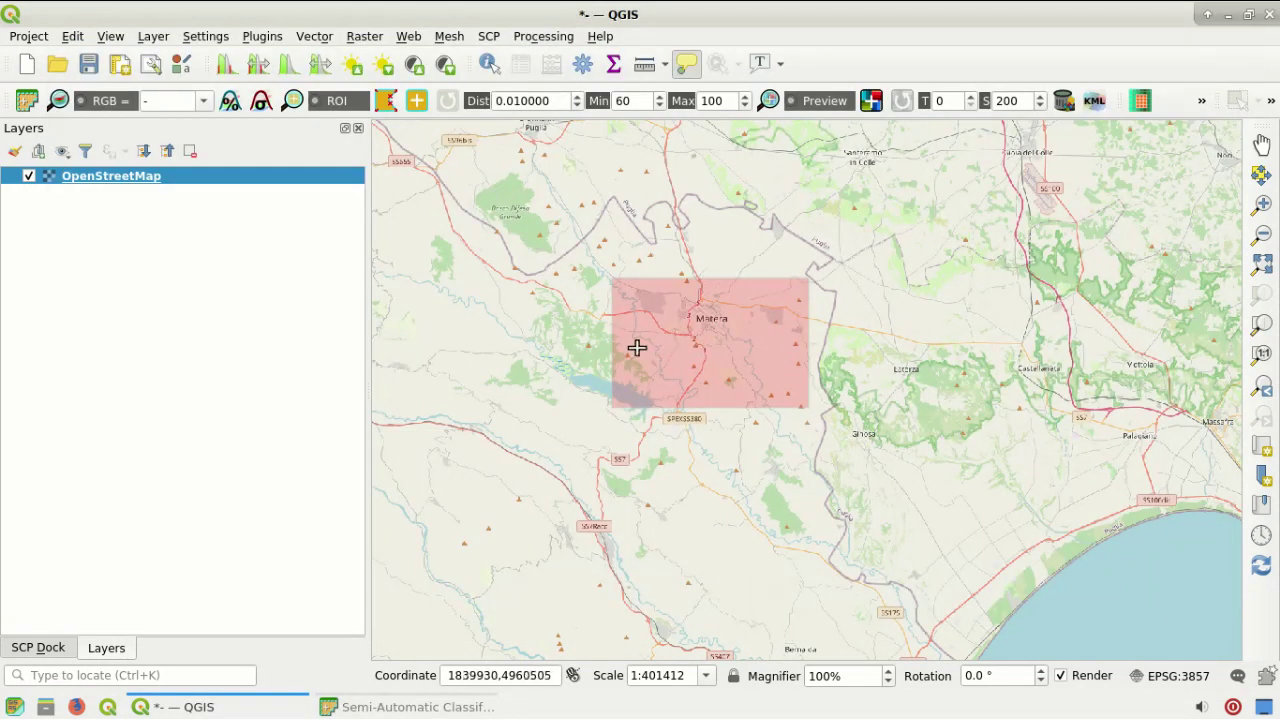
# Search for Sentinel-2 products acquired on 2020-07-08, using that day as both start and end date
pyautogui.click(443, 704)
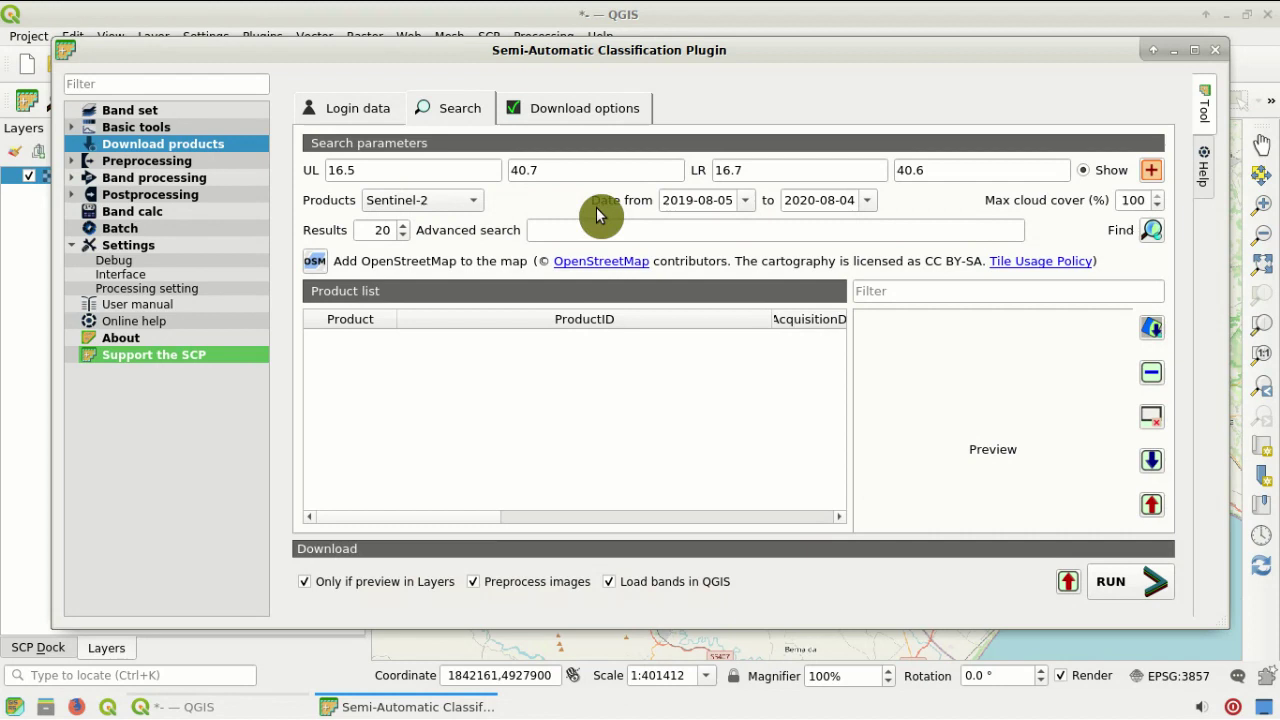
pyautogui.click(458, 207)
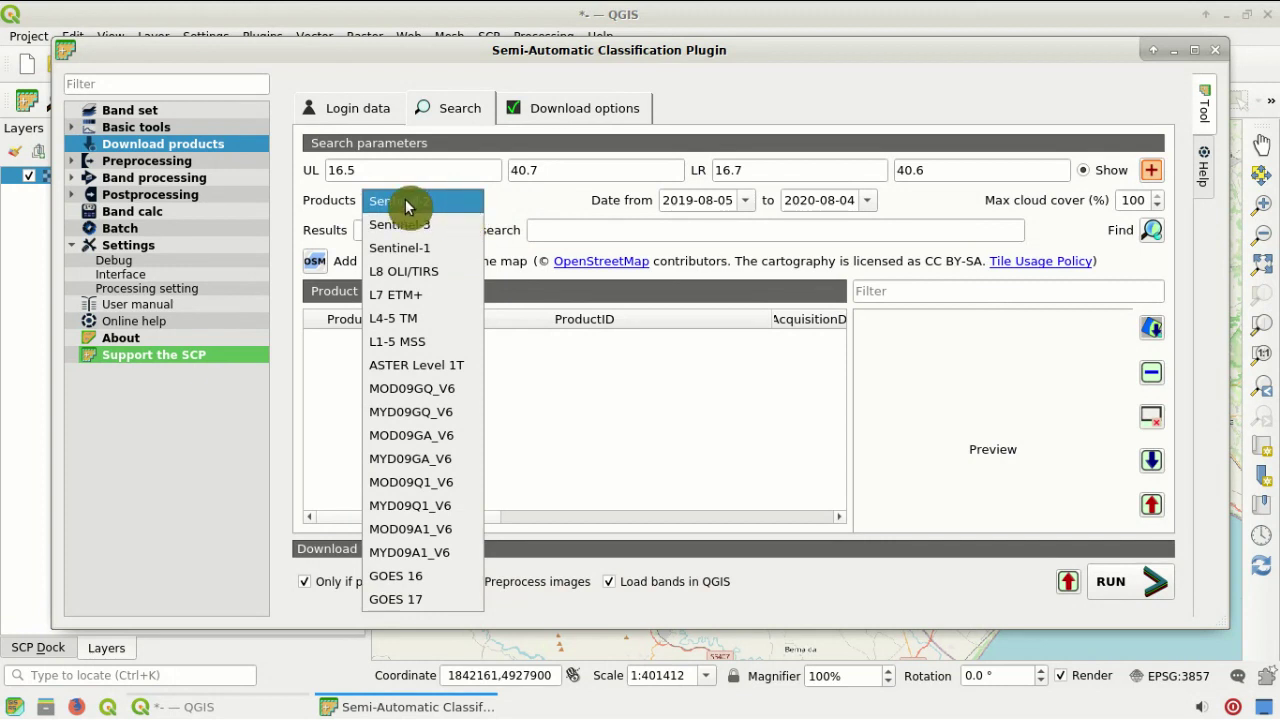
pyautogui.click(472, 205)
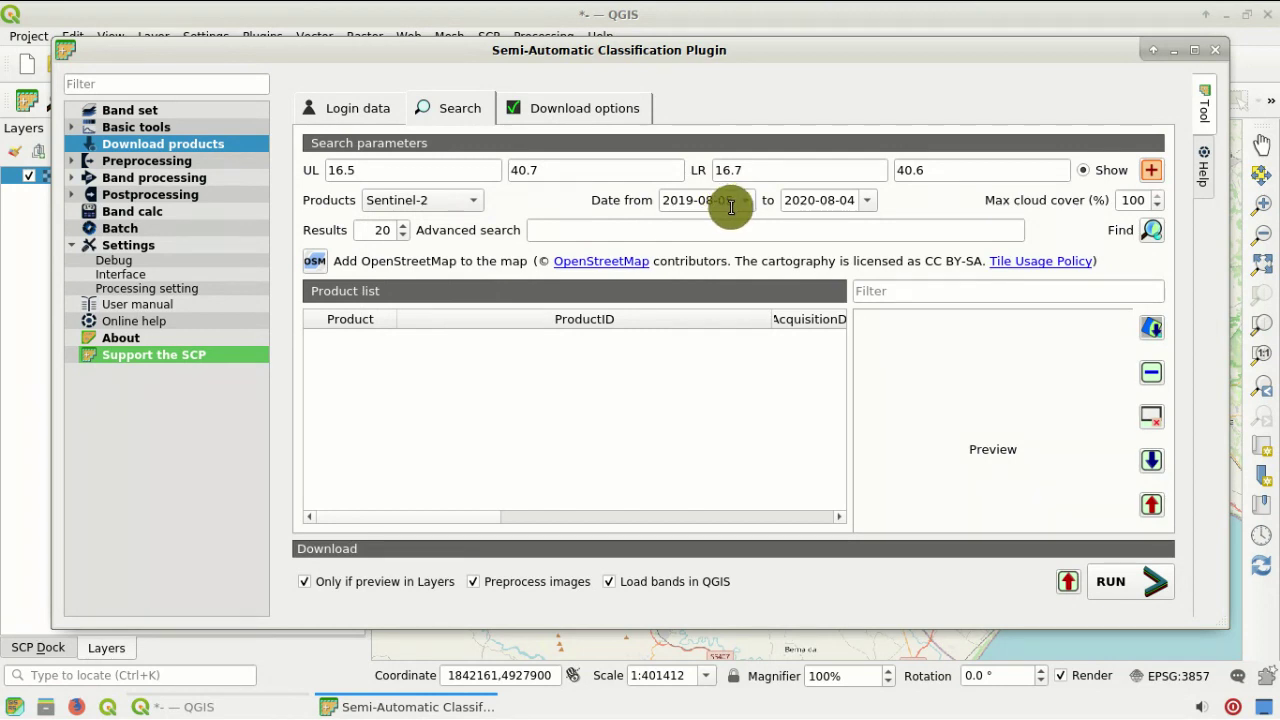
pyautogui.click(686, 202)
pyautogui.moveTo(690, 204); pyautogui.dragTo(677, 201)
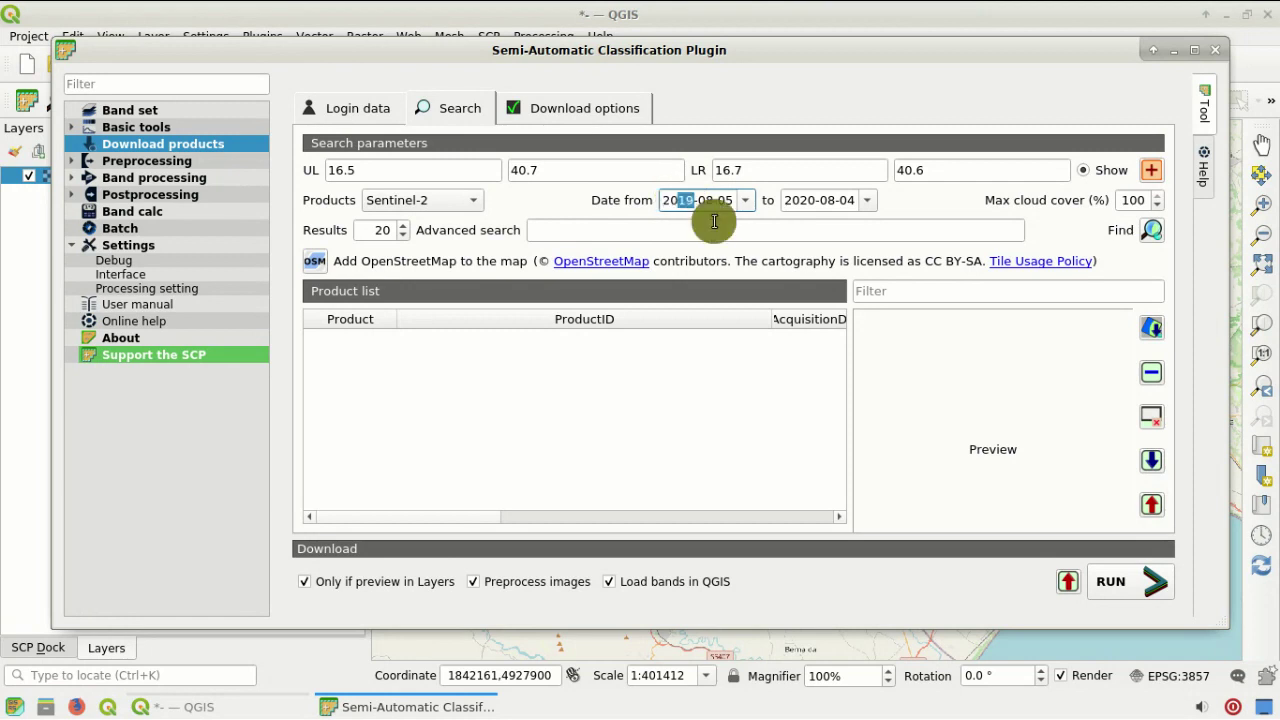
pyautogui.write('20-07')
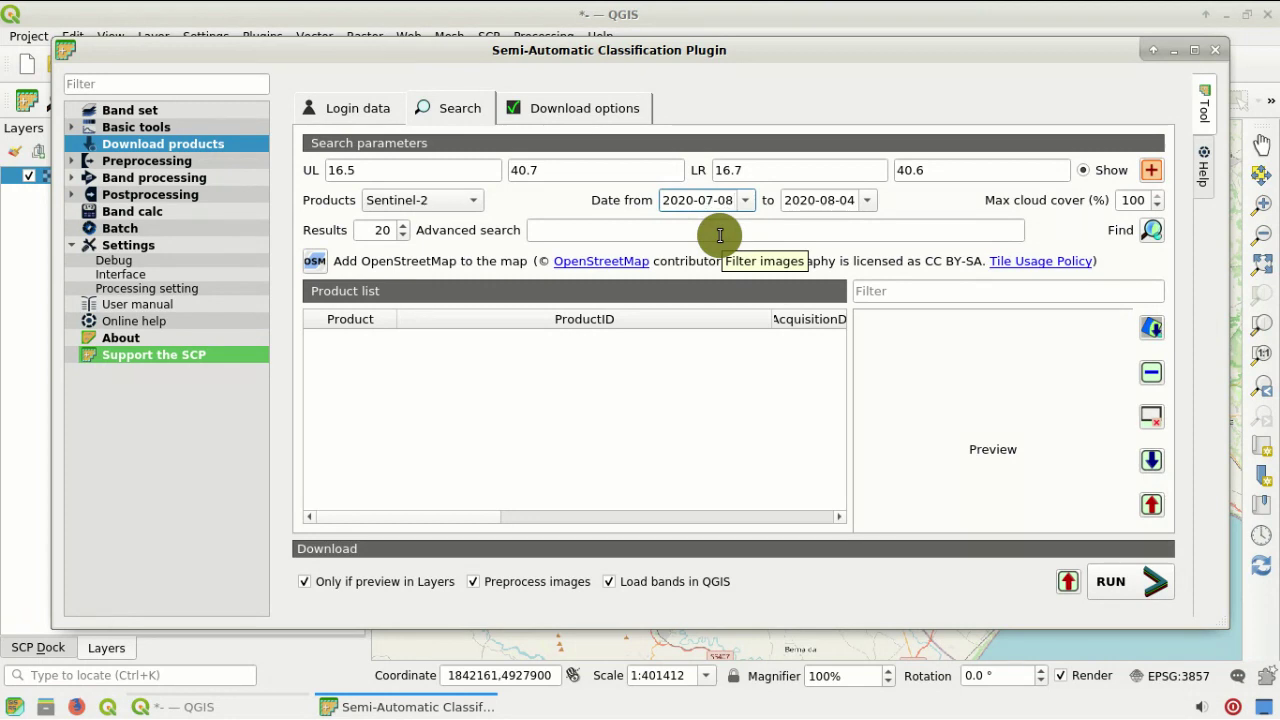
pyautogui.click(828, 200)
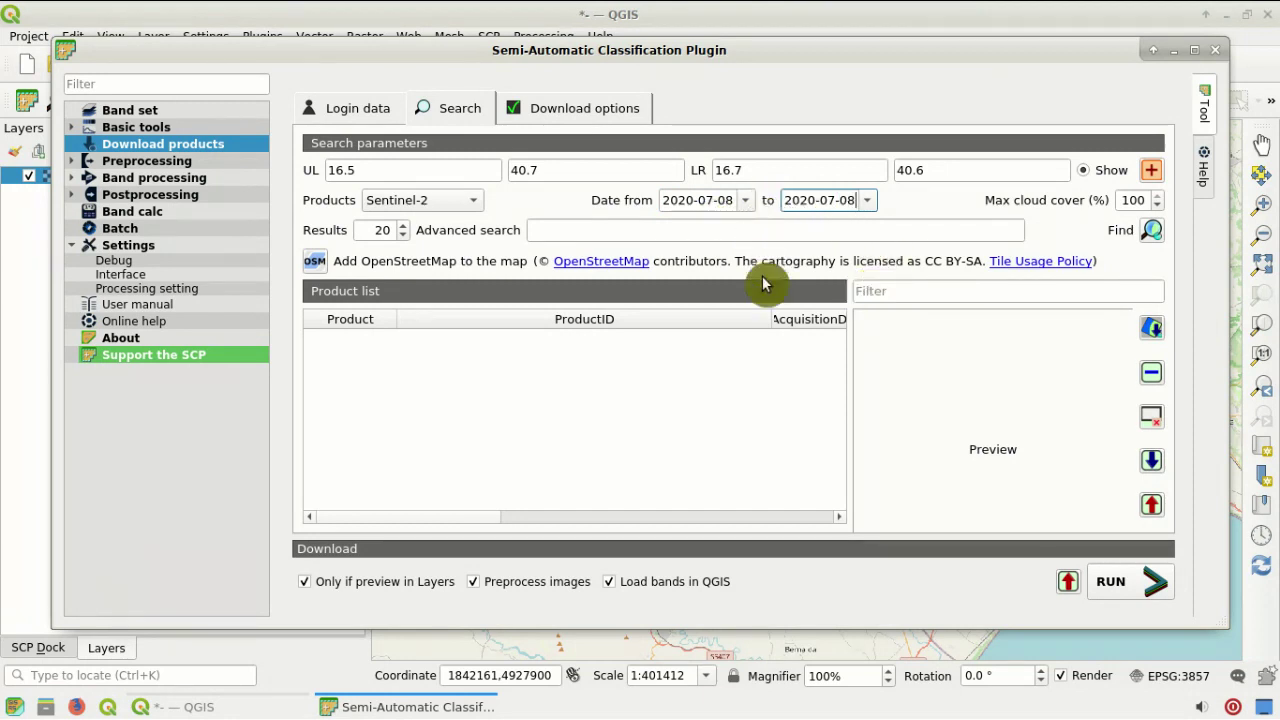
pyautogui.click(1150, 232)
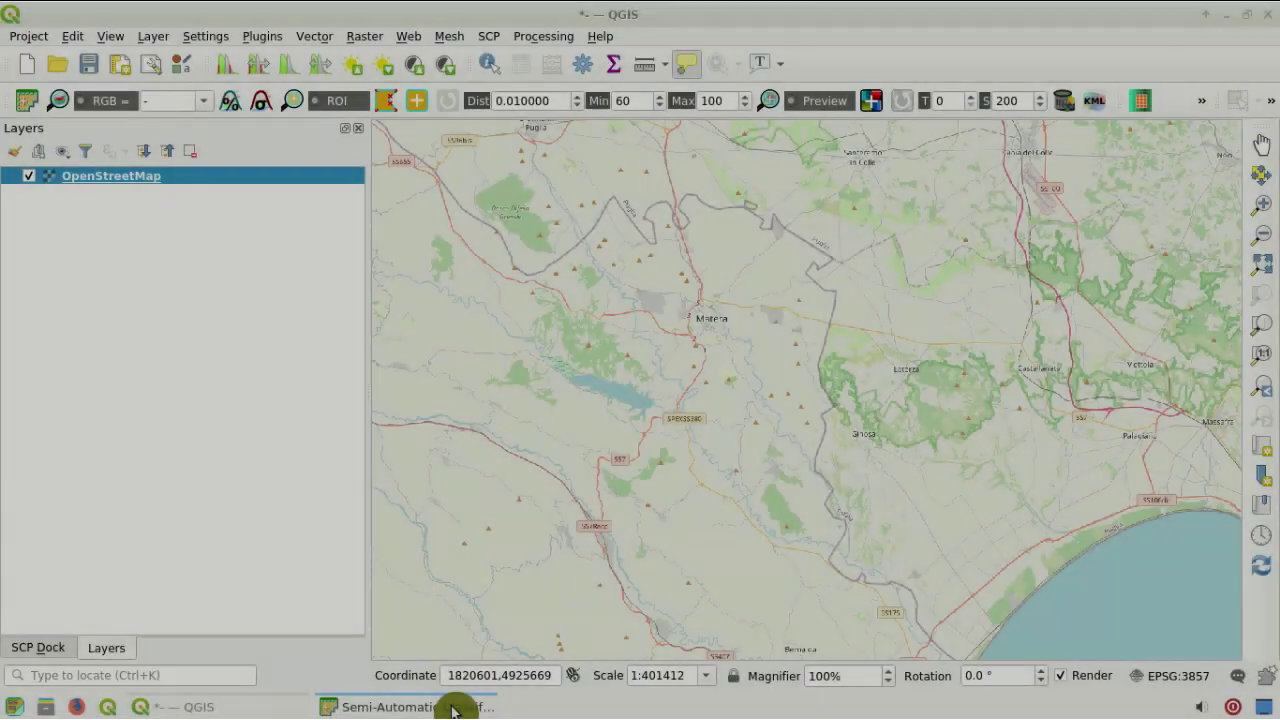
# Preview the L2A_T33TXF and L2A_T33TXE products in the result list to compare their coverage
pyautogui.click(452, 708)
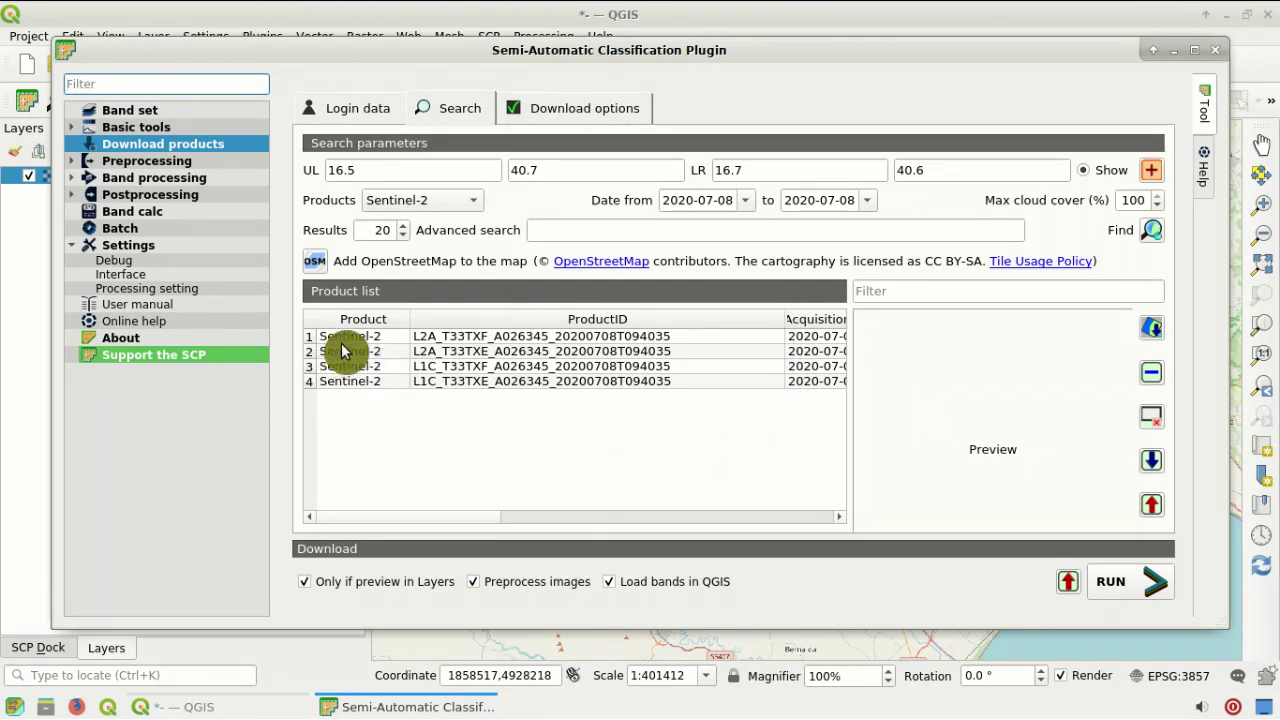
pyautogui.click(711, 345)
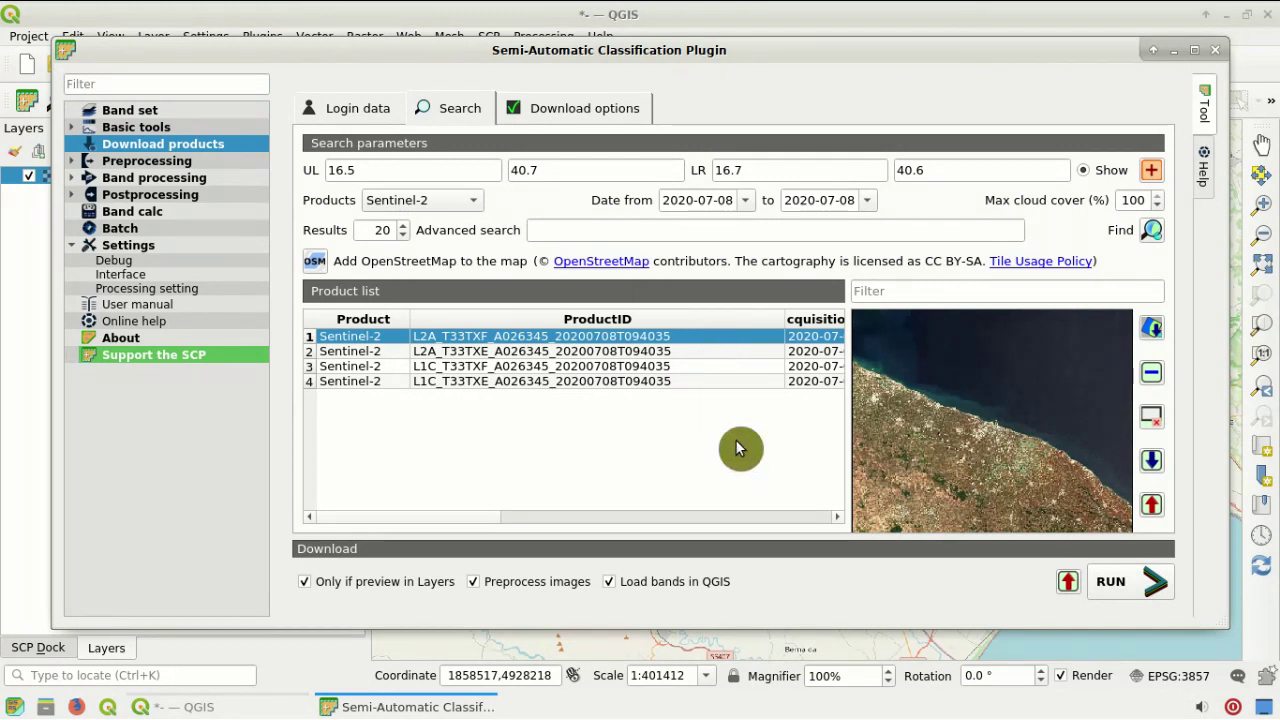
pyautogui.scroll(-2, 955, 450)
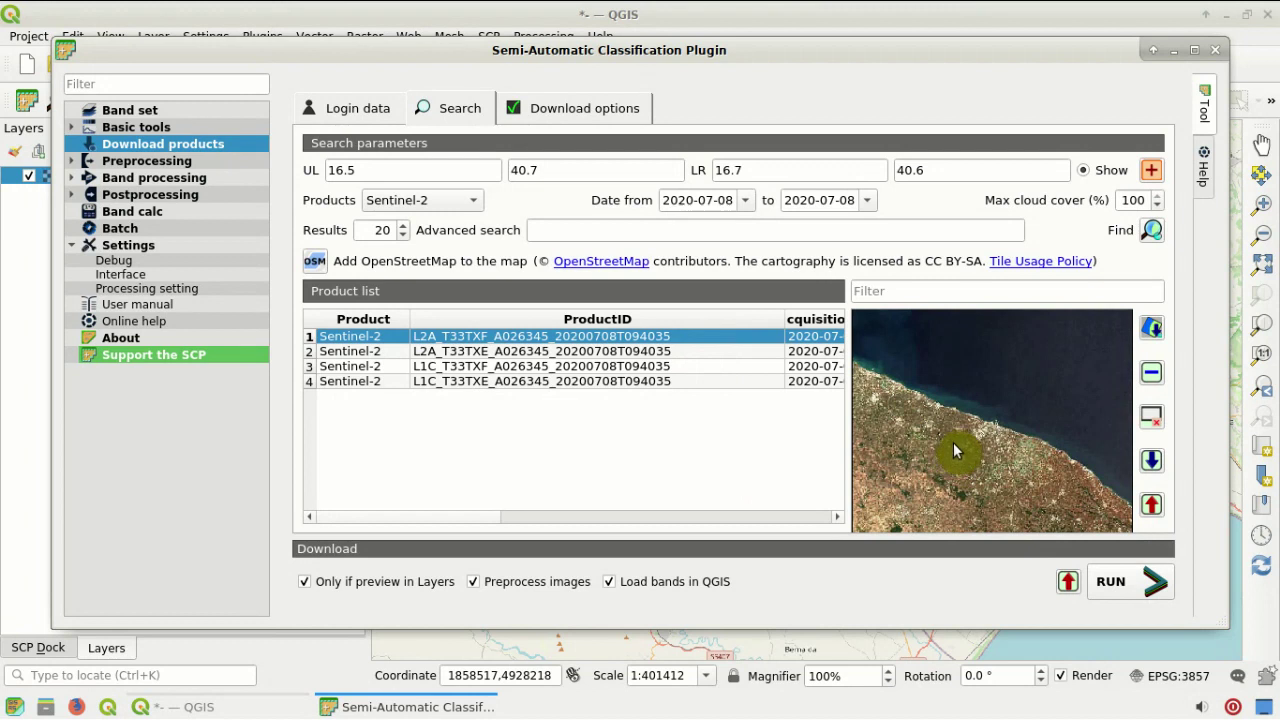
pyautogui.click(652, 352)
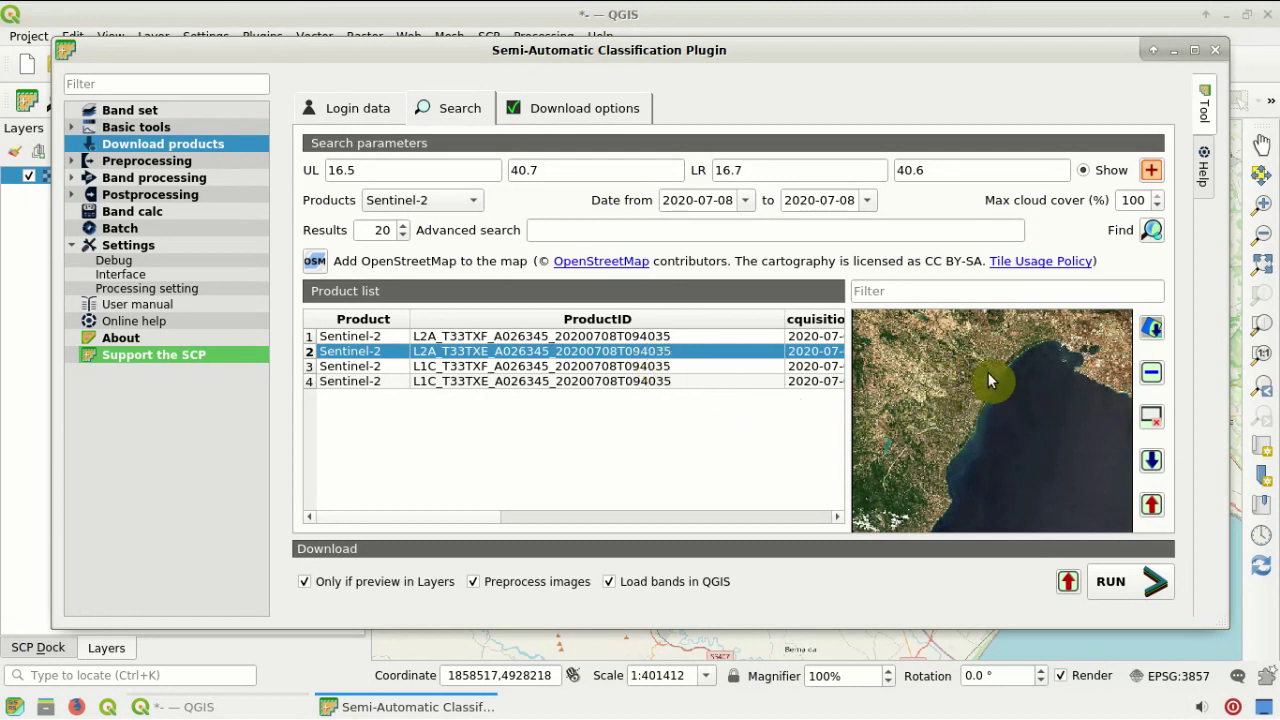
# Load the preview of product L2A_T33TXF_A026345_20200708T094035 into the map and view it there
pyautogui.click(715, 339)
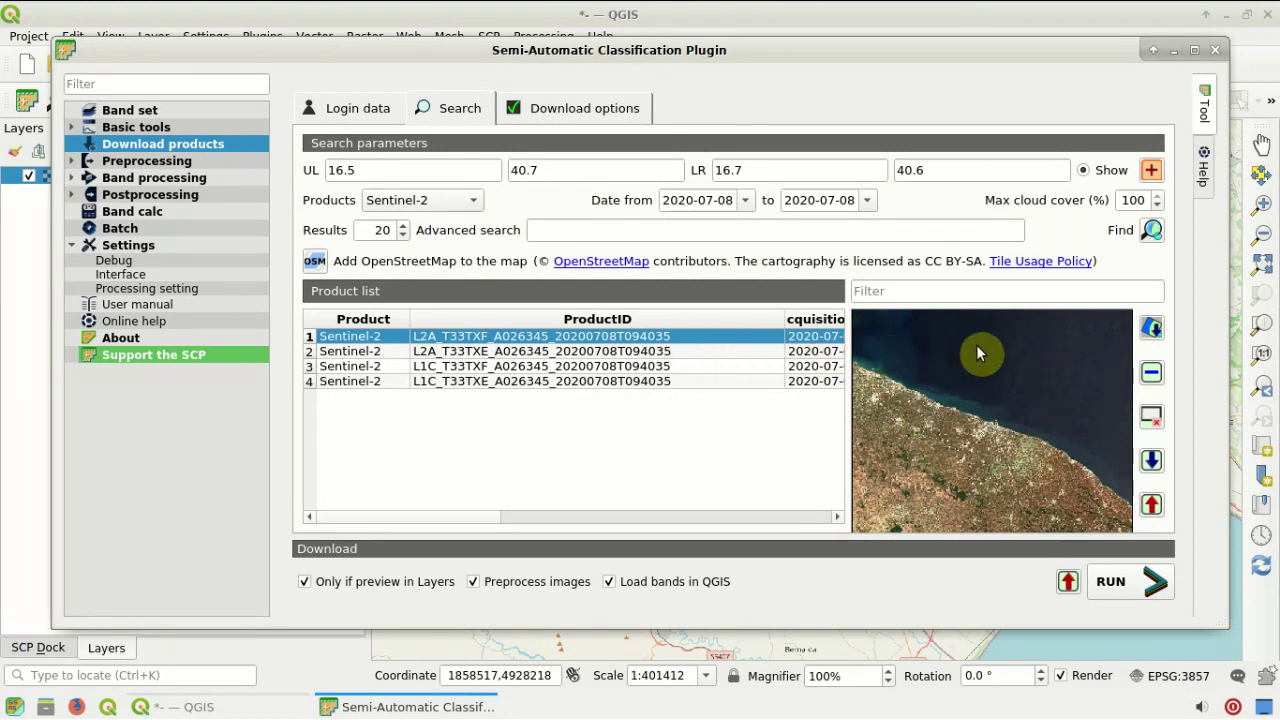
pyautogui.click(1156, 335)
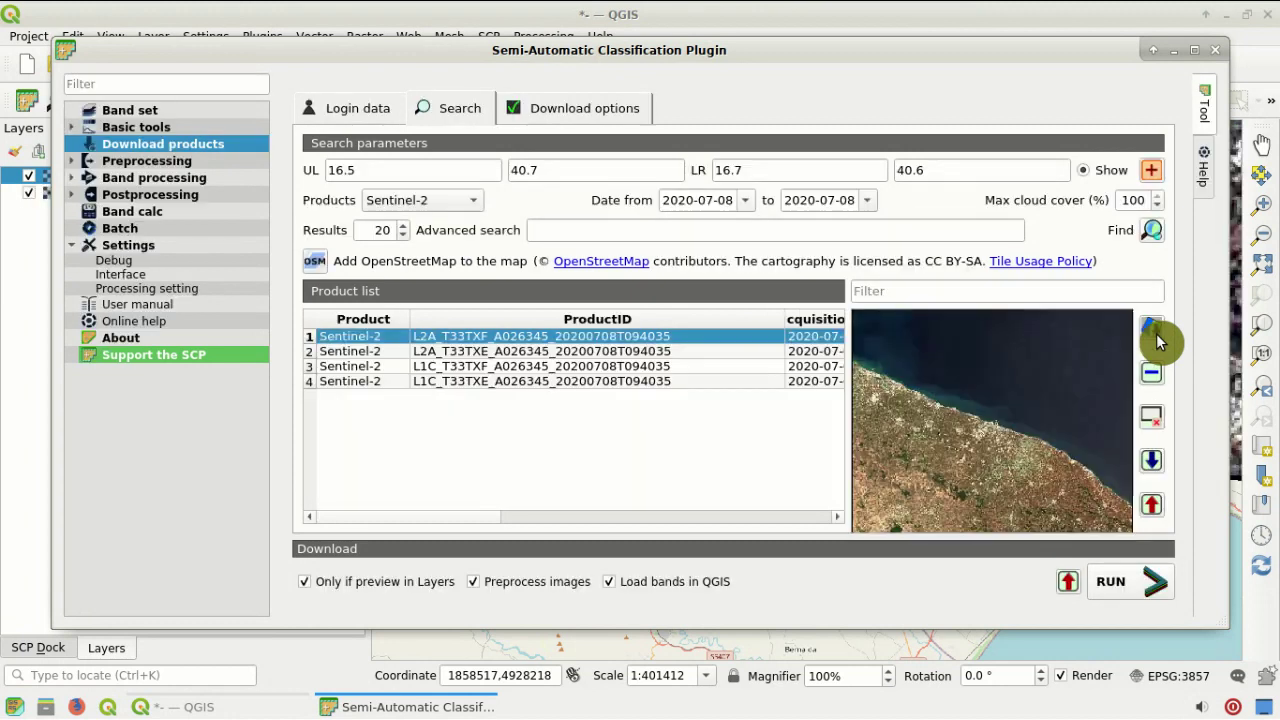
pyautogui.click(337, 668)
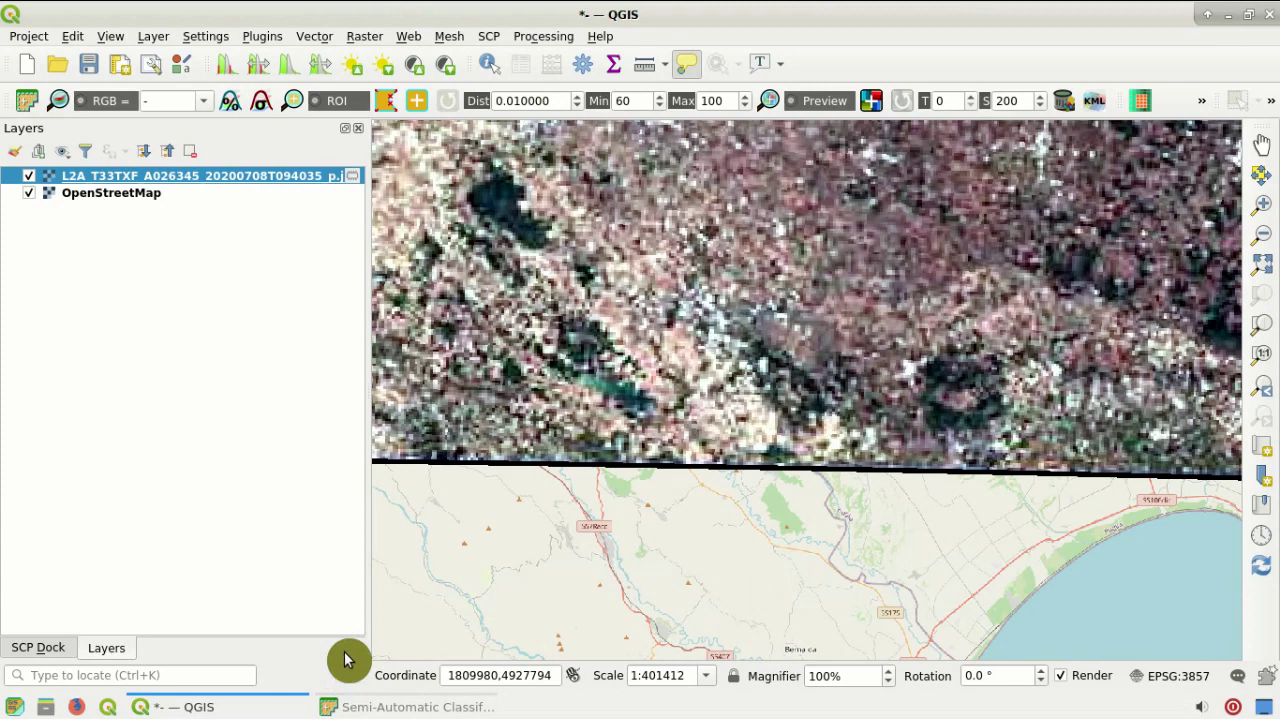
# Zoom the map to the L2A_T33TXF preview layer and toggle its visibility to compare it with OpenStreetMap
pyautogui.scroll(-1, 380, 235)
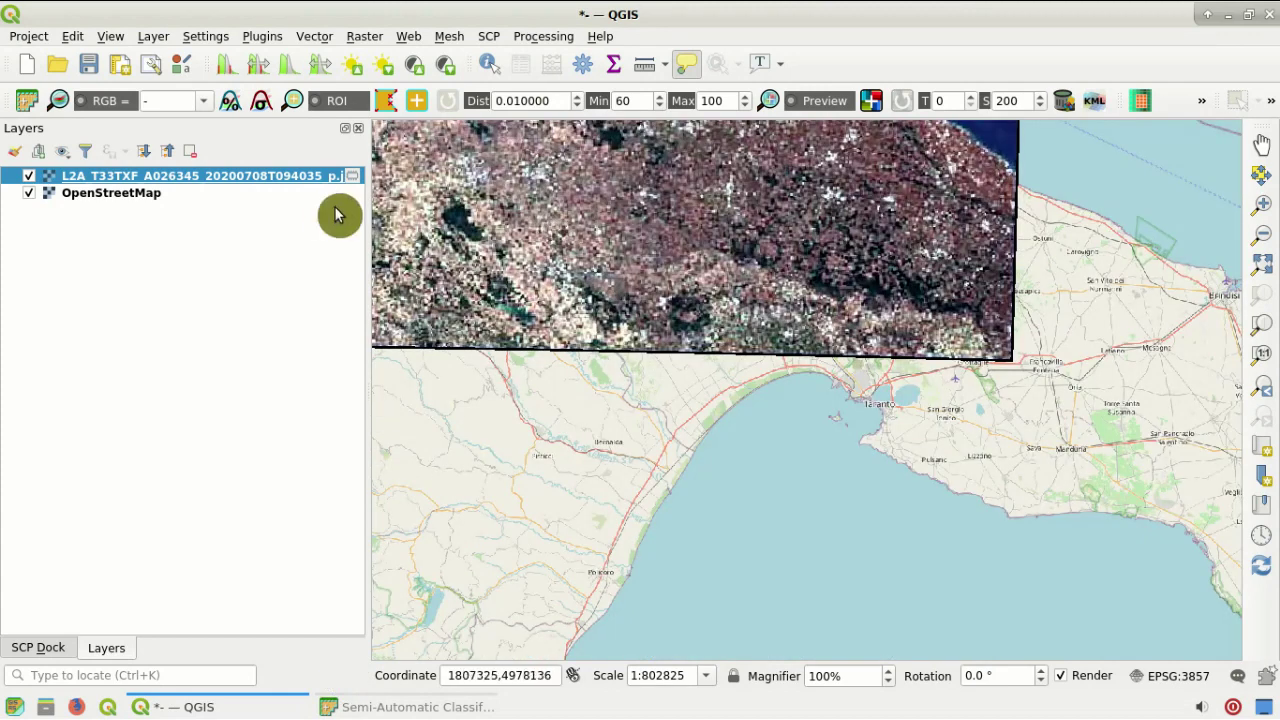
pyautogui.rightClick(321, 178)
pyautogui.click(360, 186)
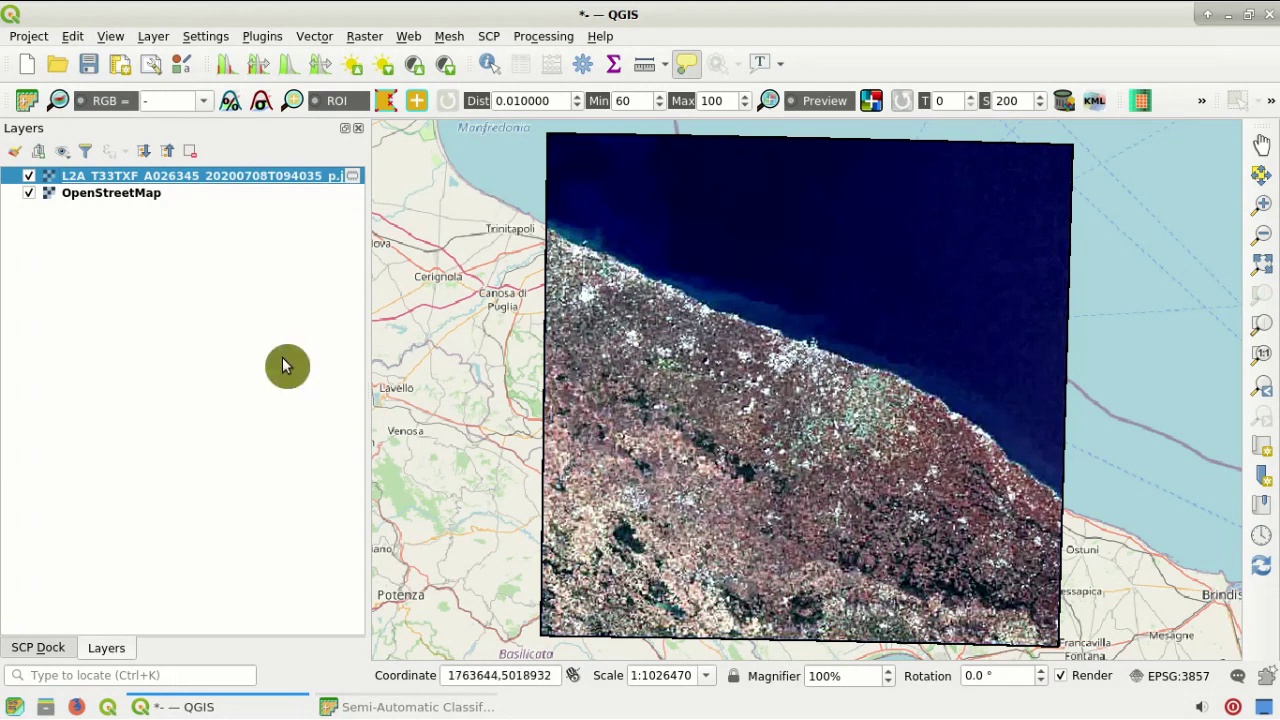
pyautogui.click(30, 180)
pyautogui.click(30, 180)
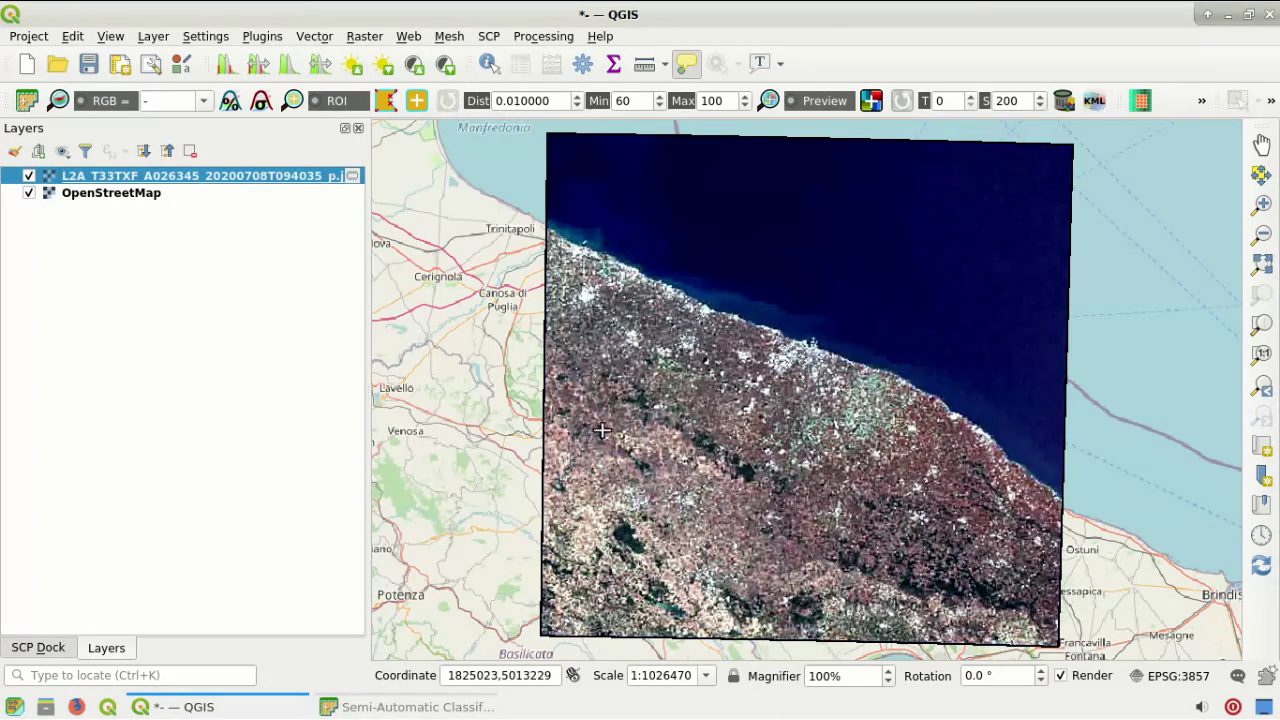
# Exclude Sentinel-2 bands 1, 9 and 10 in the product download options
pyautogui.click(474, 709)
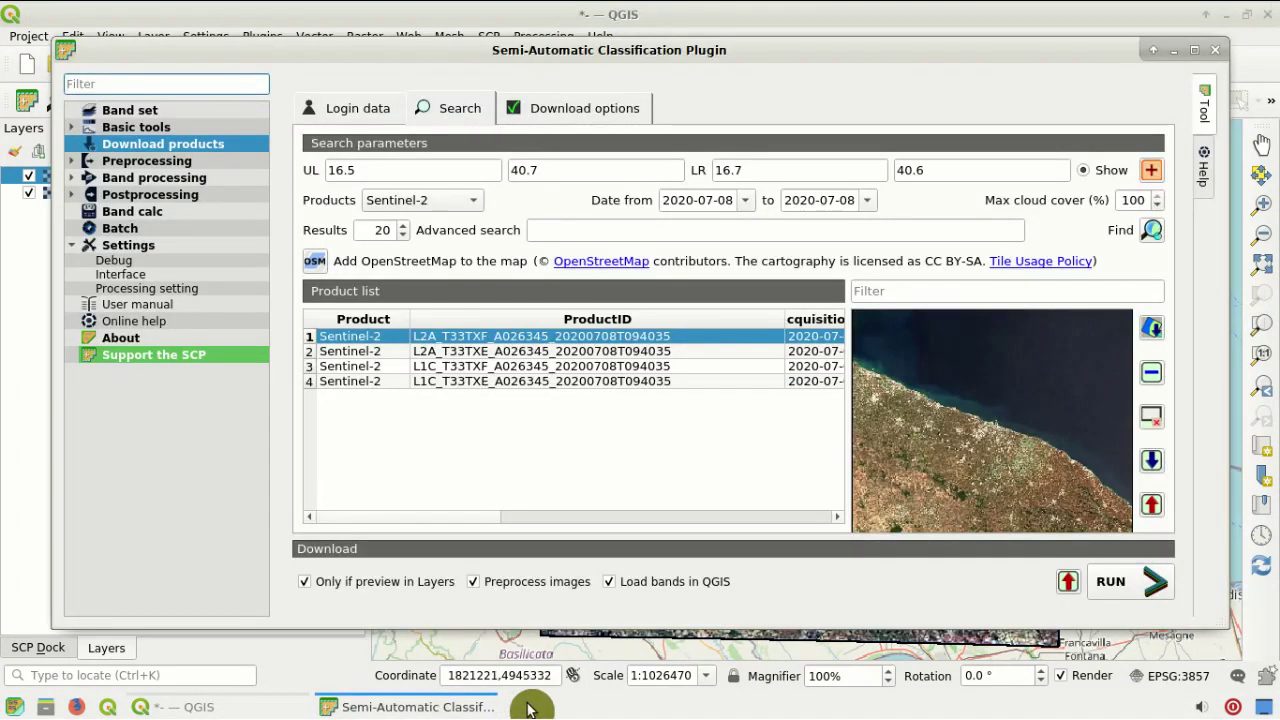
pyautogui.click(568, 113)
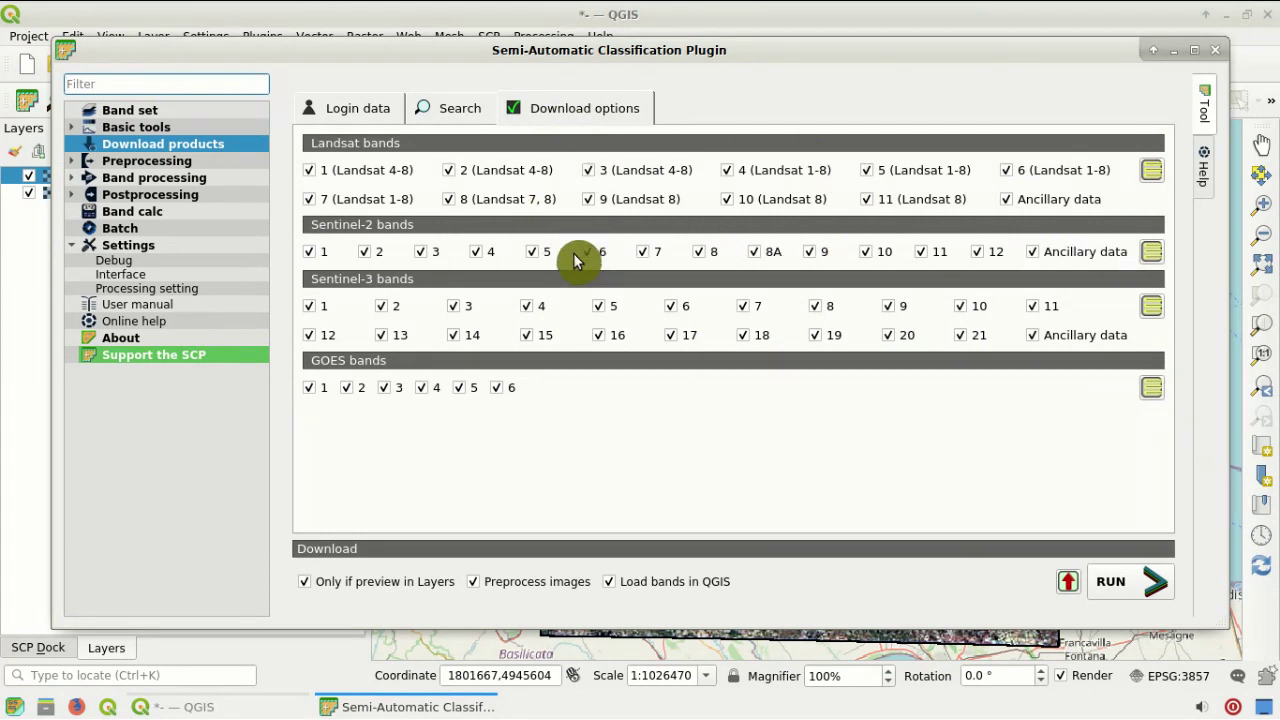
pyautogui.click(321, 256)
pyautogui.click(818, 258)
pyautogui.click(868, 255)
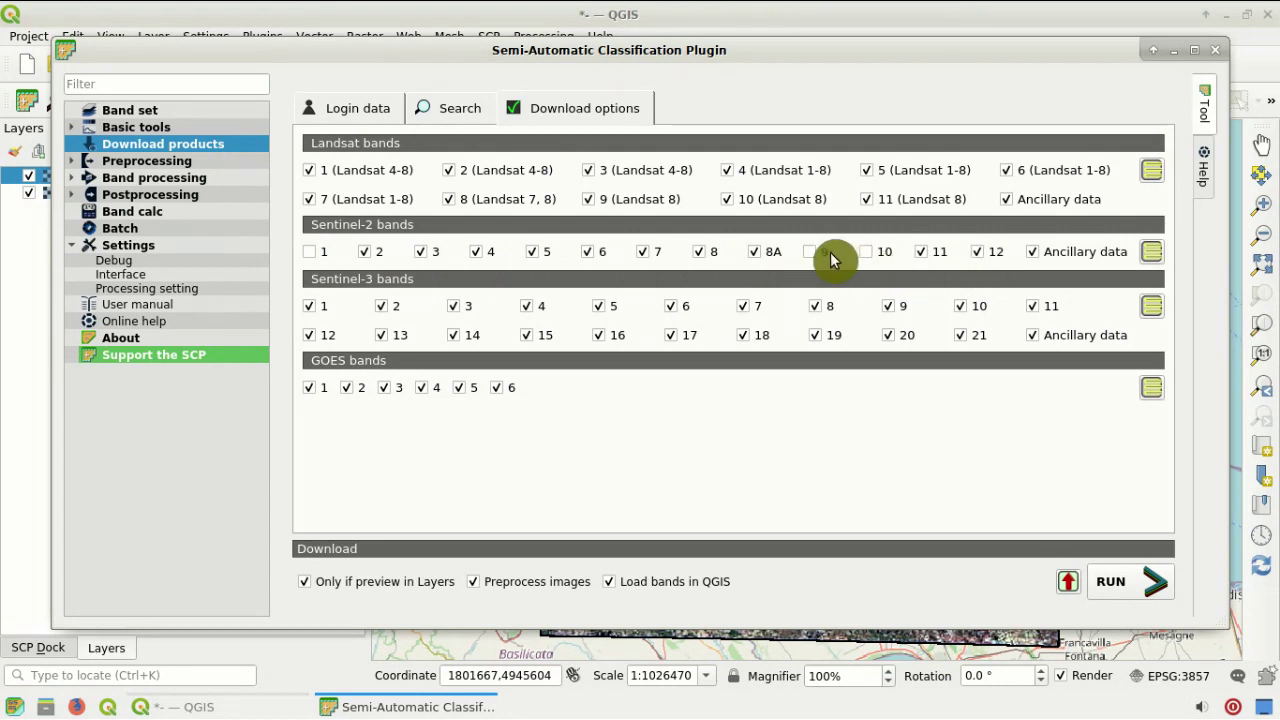
# Turn off image preprocessing and download the previewed product to the Desktop folder
pyautogui.click(458, 108)
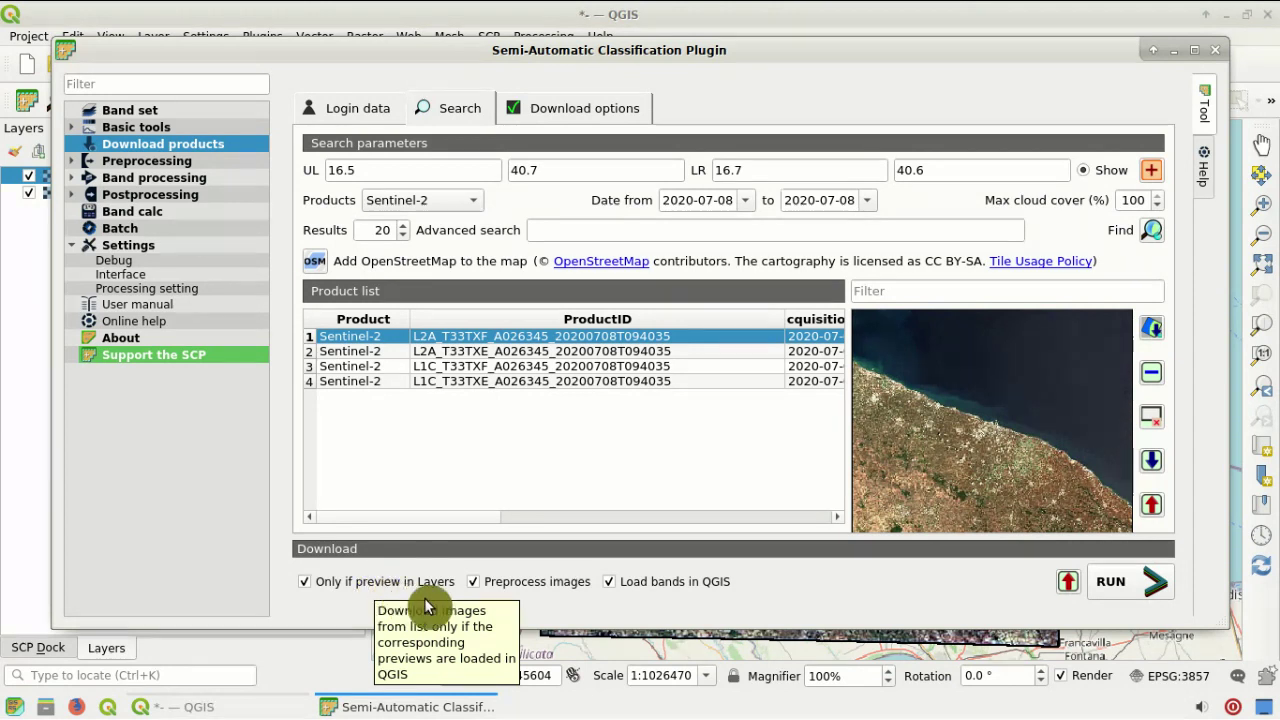
pyautogui.click(516, 592)
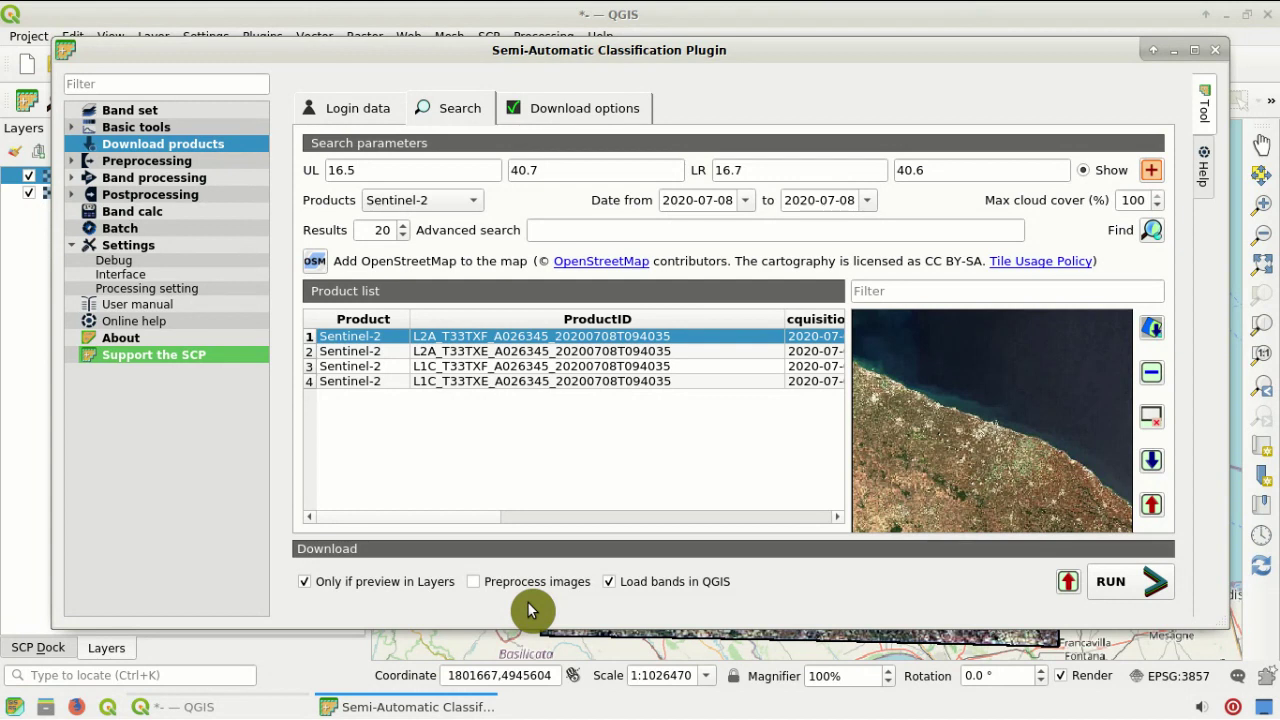
pyautogui.click(1148, 592)
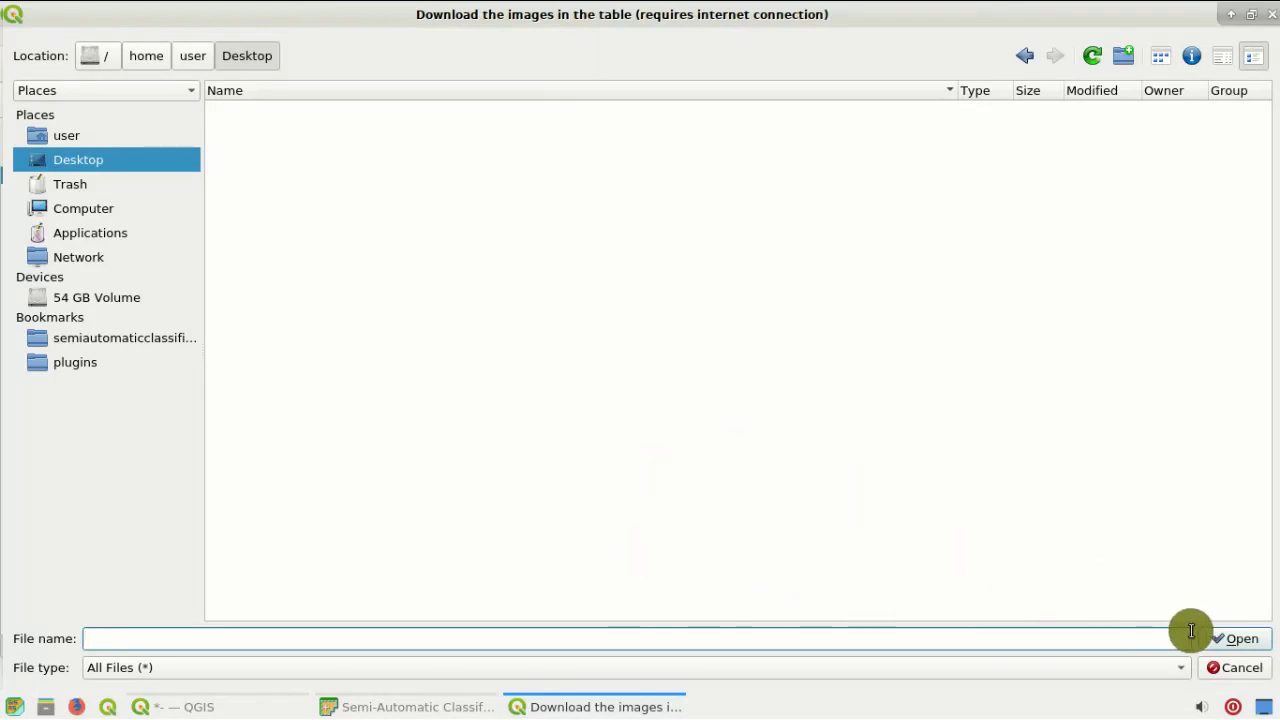
pyautogui.click(1228, 641)
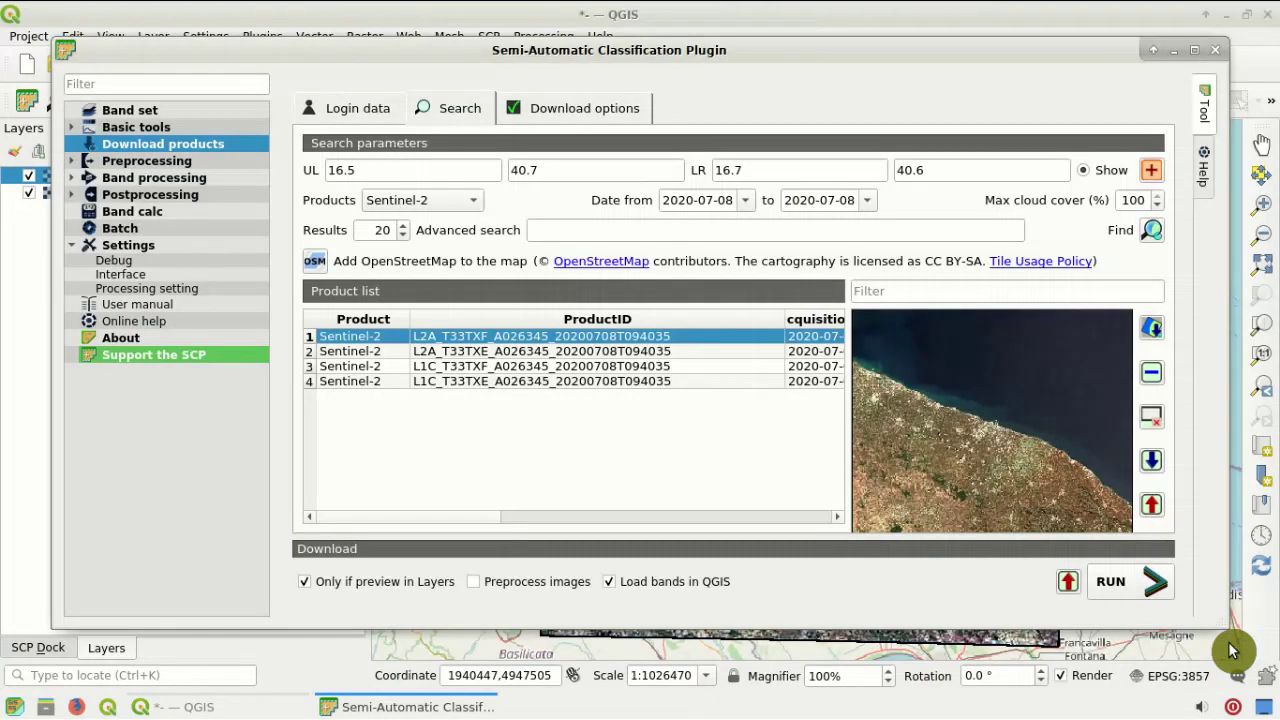
# Collapse all entries in the project's layer list and remove the L2A_T33TXF preview layer
pyautogui.click(254, 710)
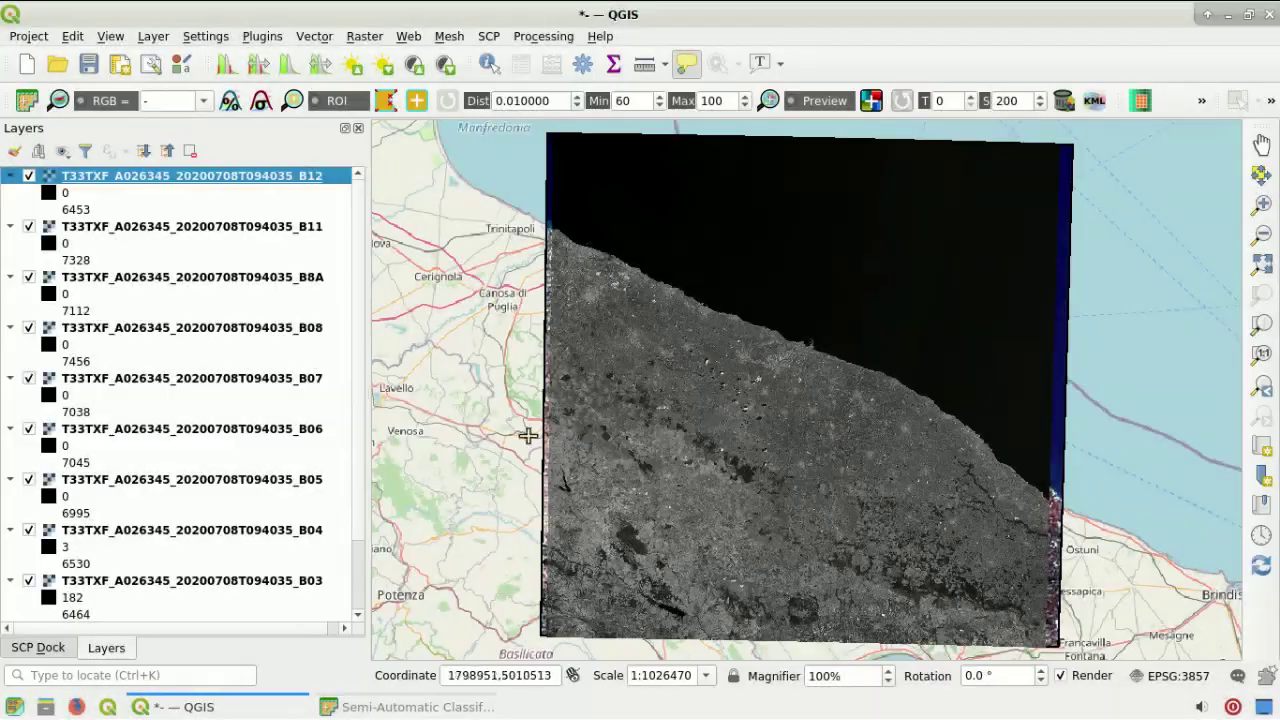
pyautogui.click(167, 151)
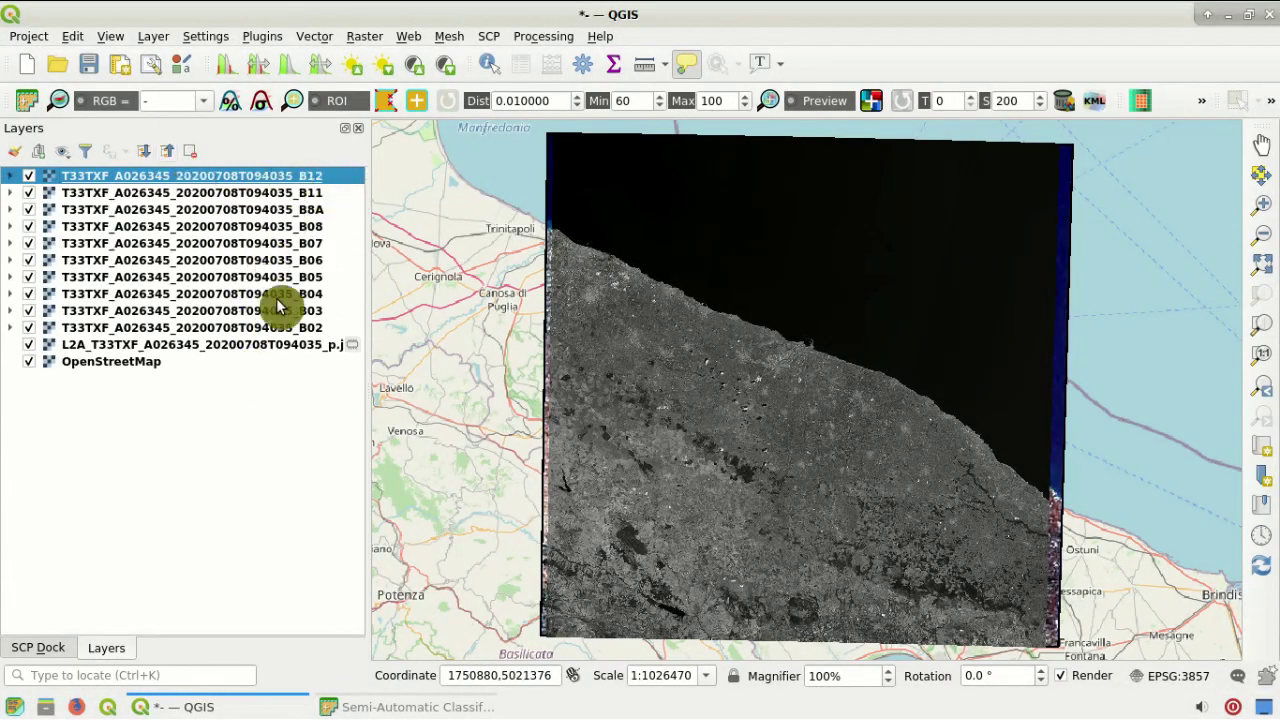
pyautogui.rightClick(316, 352)
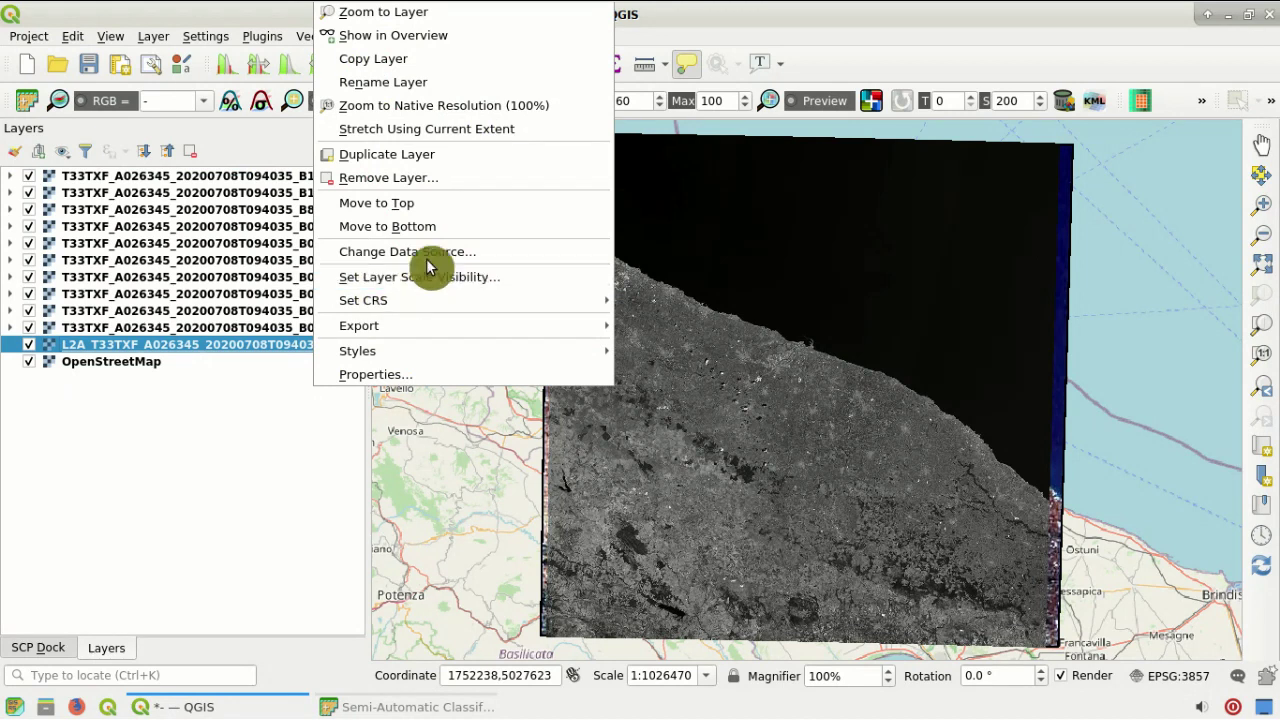
pyautogui.click(499, 179)
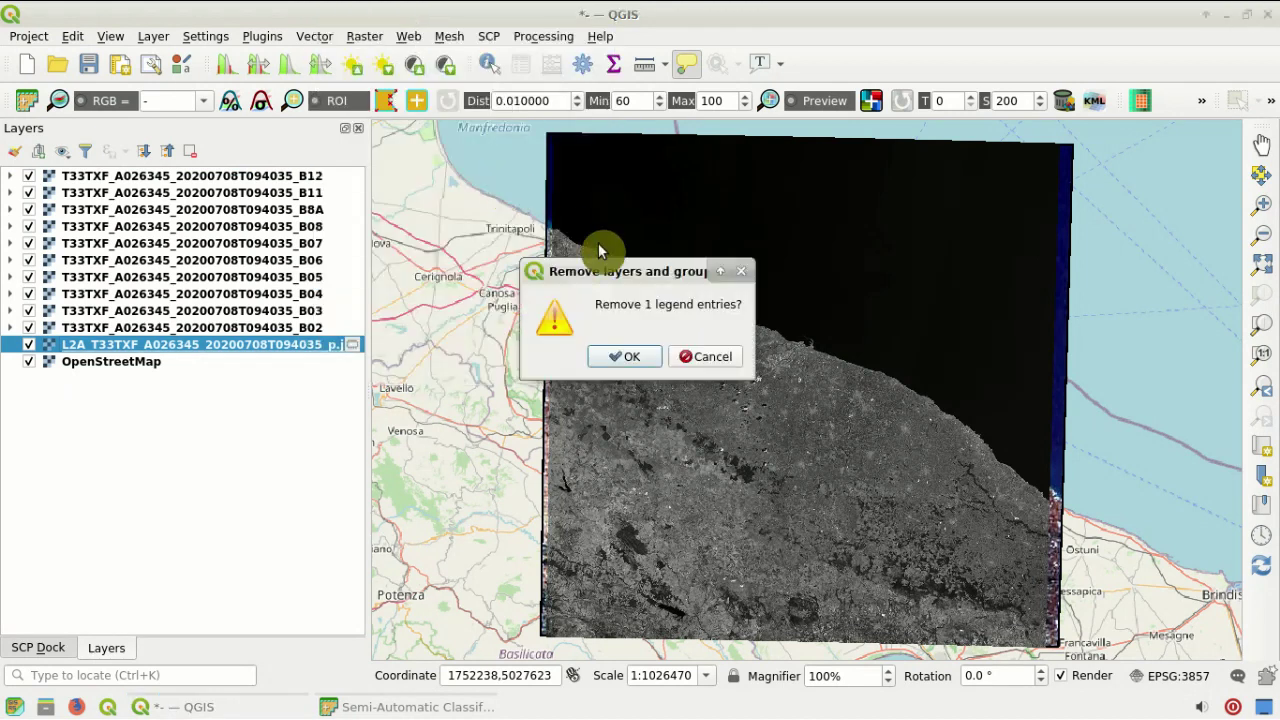
pyautogui.click(635, 352)
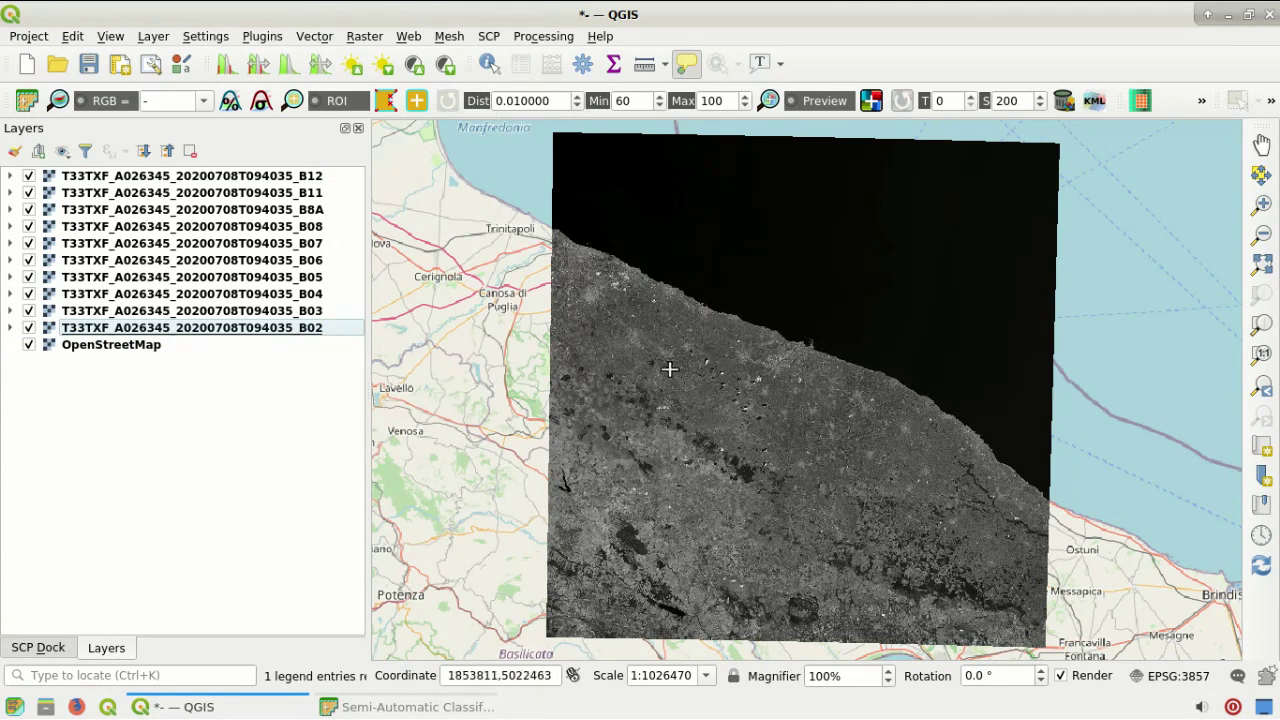
# Hide the B12, B11 and B8A band layers on the map
pyautogui.click(35, 180)
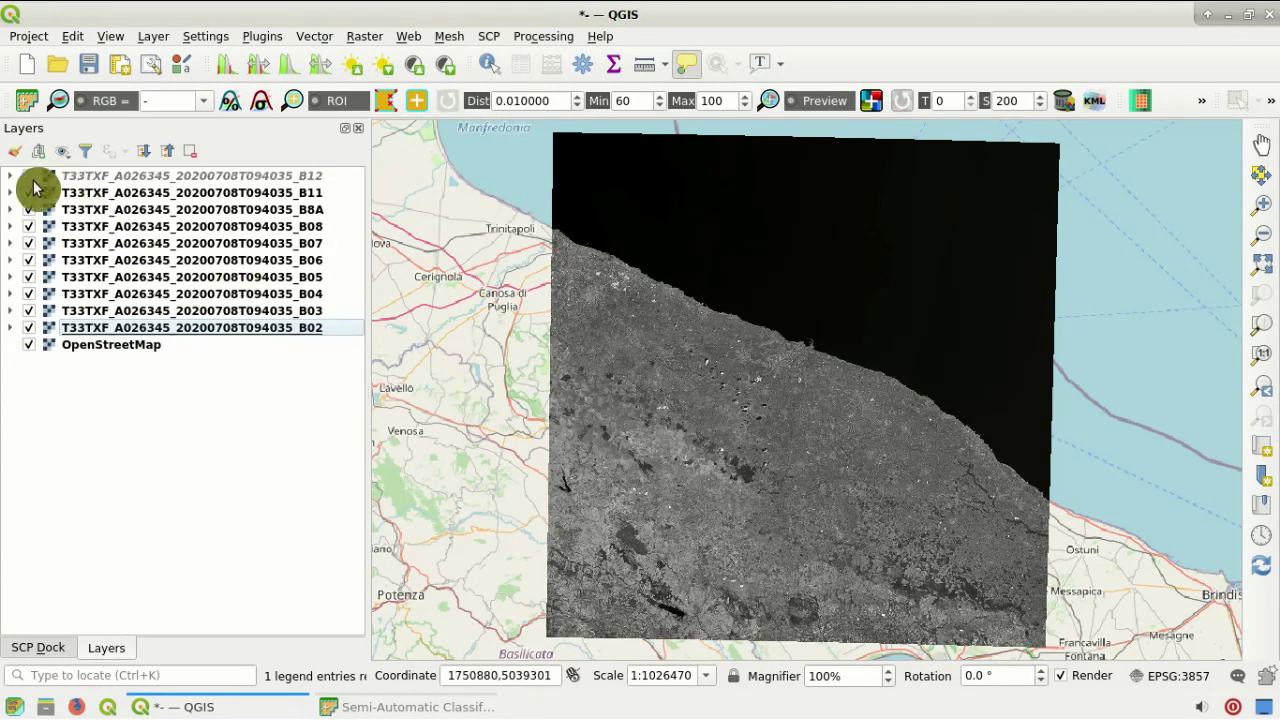
pyautogui.click(31, 193)
pyautogui.click(29, 209)
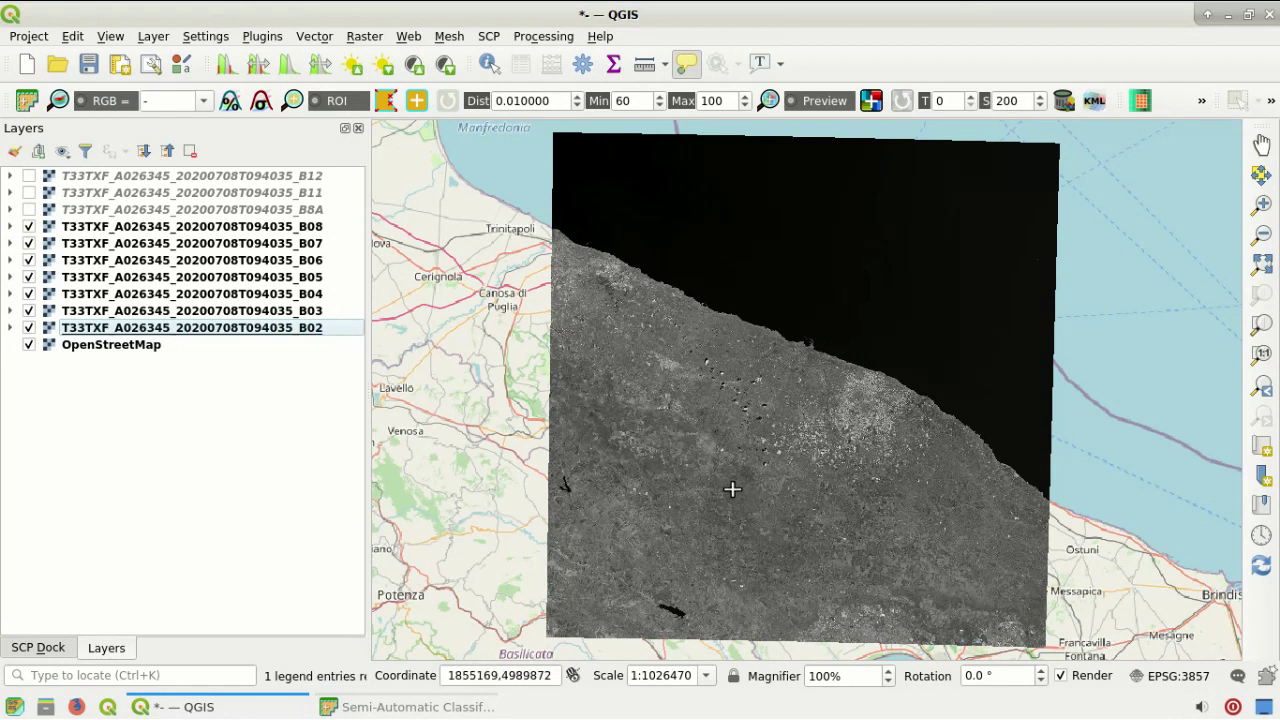
# Open the preprocessing tool for clipping multiple rasters
pyautogui.click(494, 37)
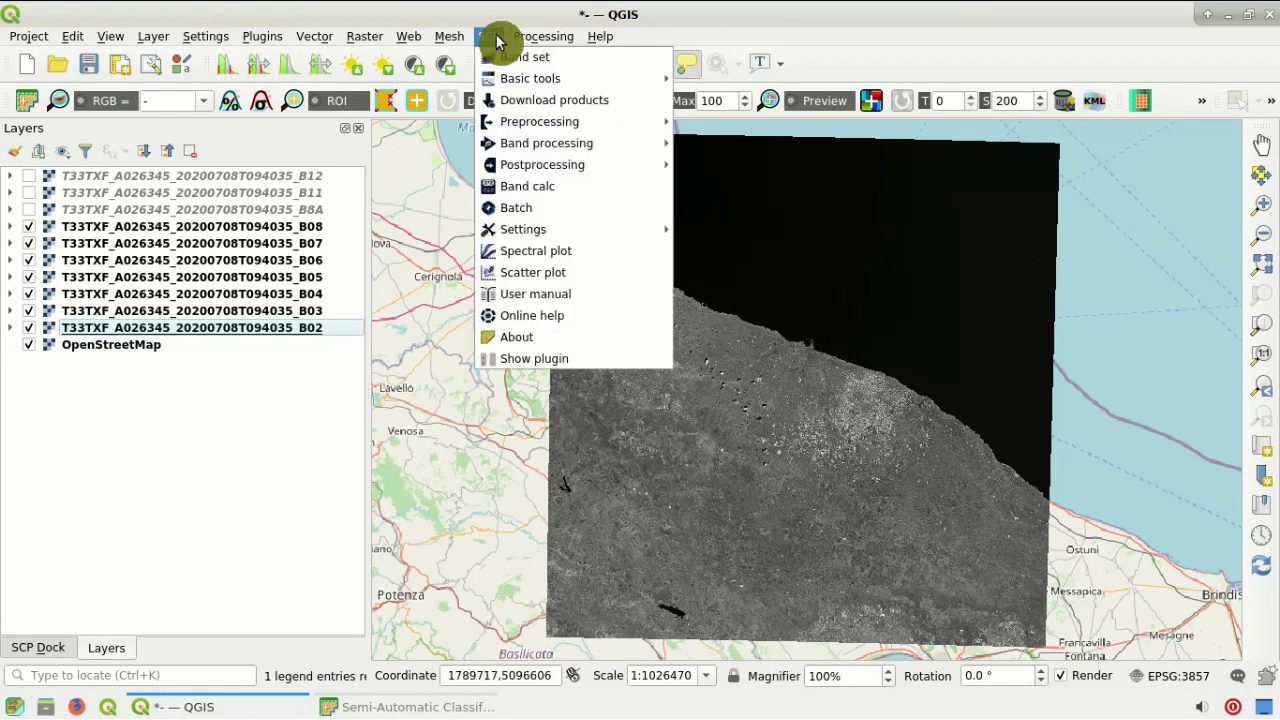
pyautogui.moveTo(523, 124)
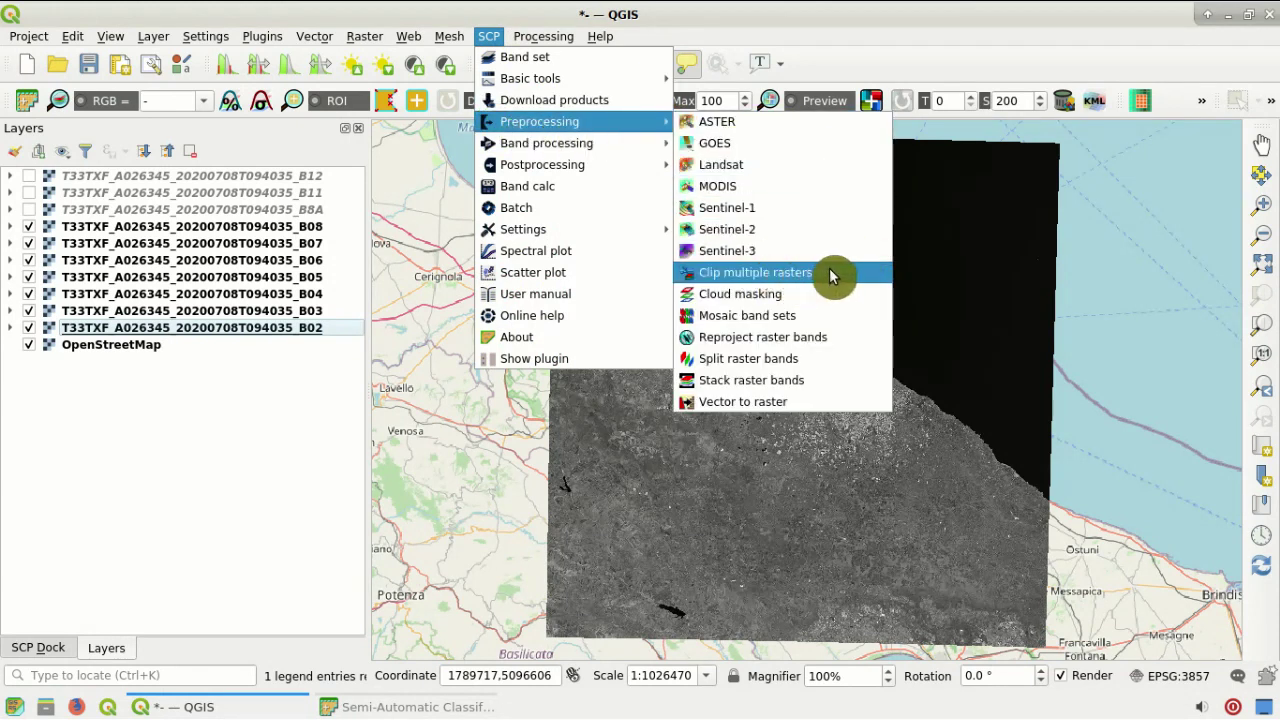
pyautogui.click(863, 272)
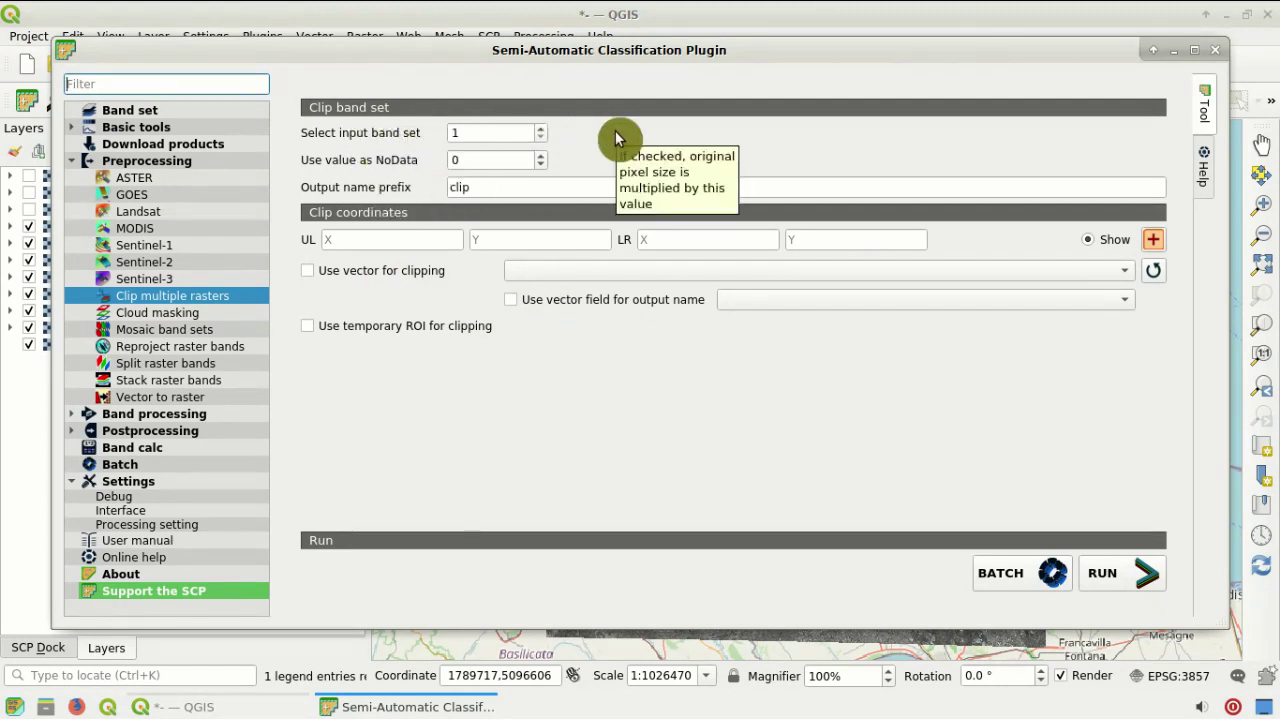
# Refresh the single band list, add all its T33TXF bands to Band set 1 and open the wavelength presets
pyautogui.click(217, 111)
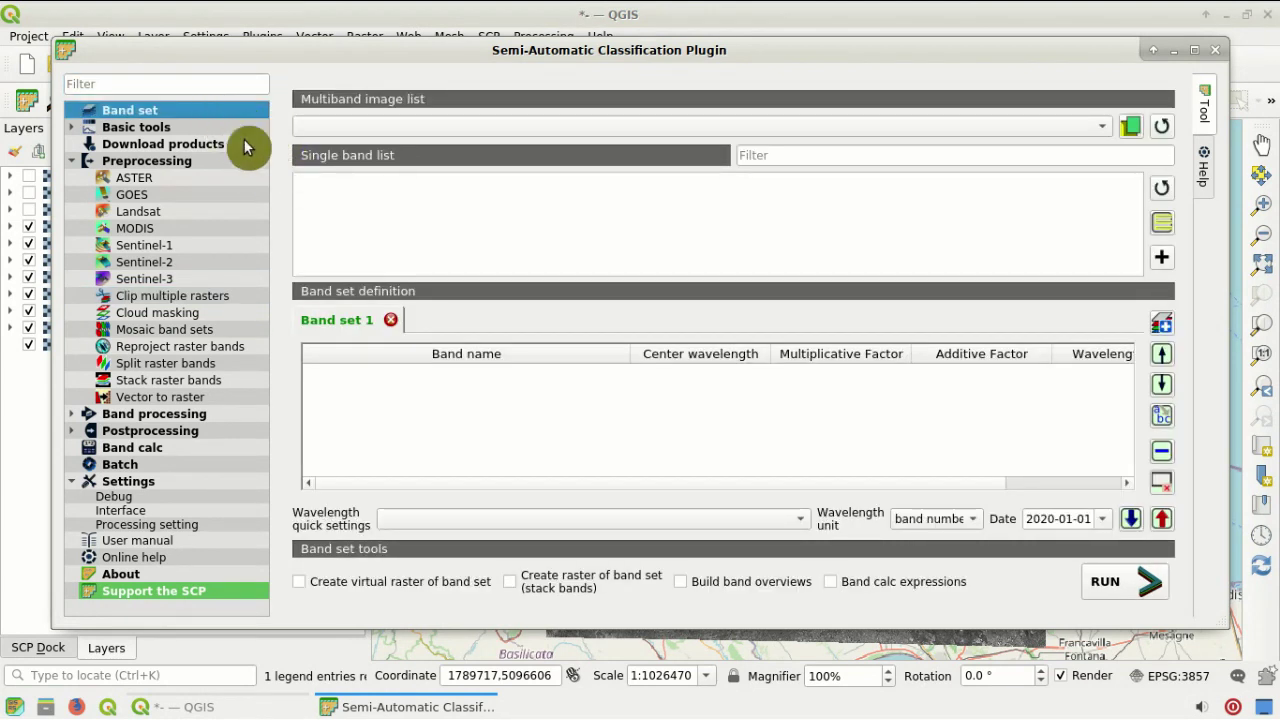
pyautogui.click(1160, 190)
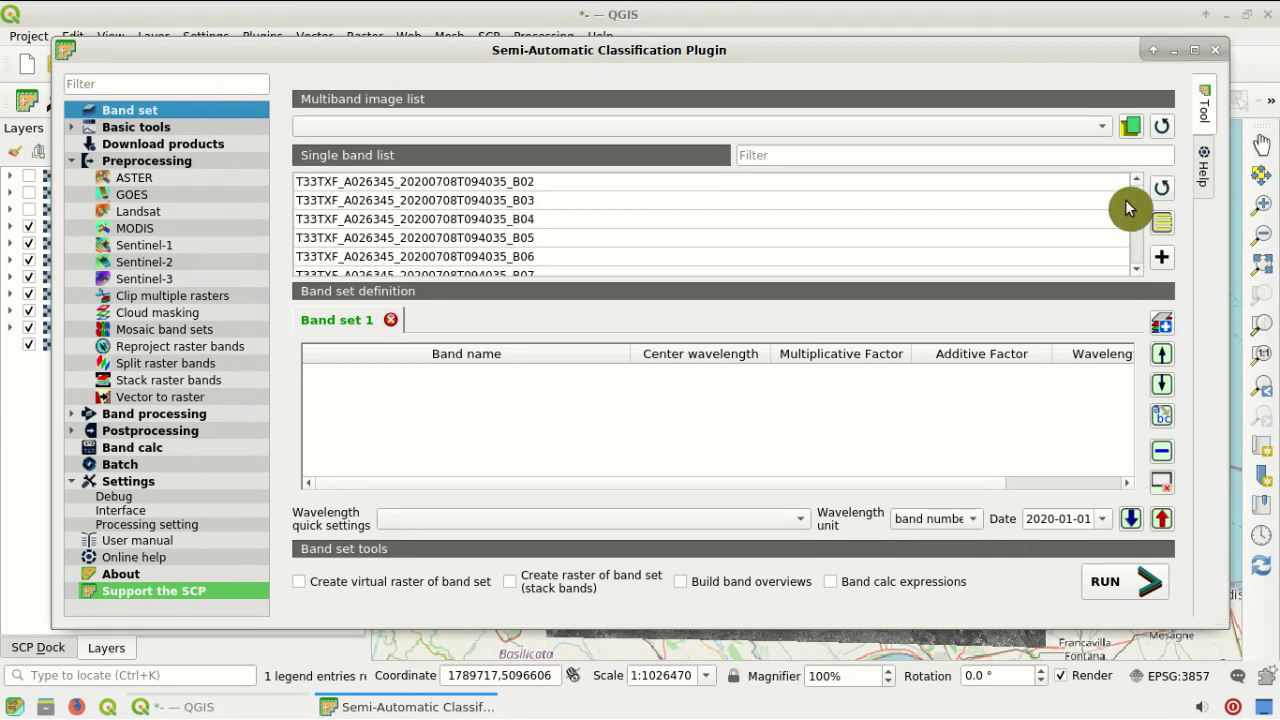
pyautogui.moveTo(1131, 208)
pyautogui.mouseDown()
pyautogui.moveTo(1143, 214)
pyautogui.moveTo(1143, 286)
pyautogui.moveTo(1131, 228)
pyautogui.mouseUp()
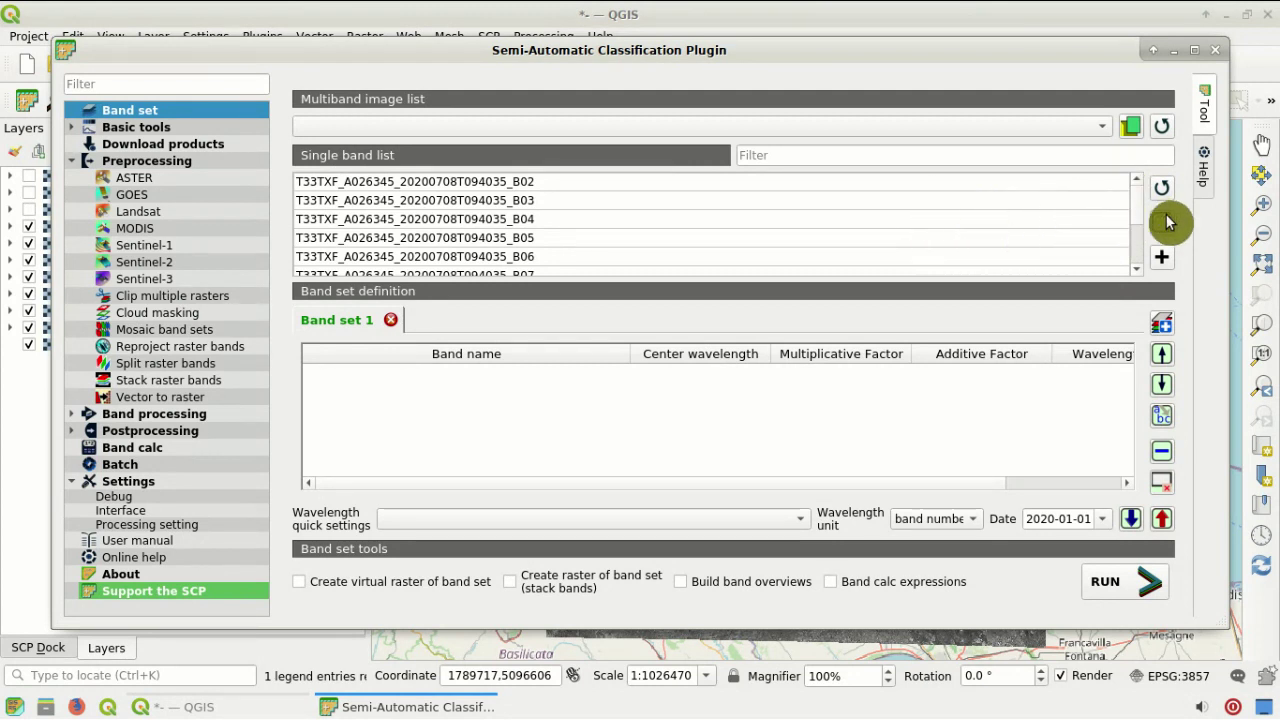
pyautogui.click(1163, 222)
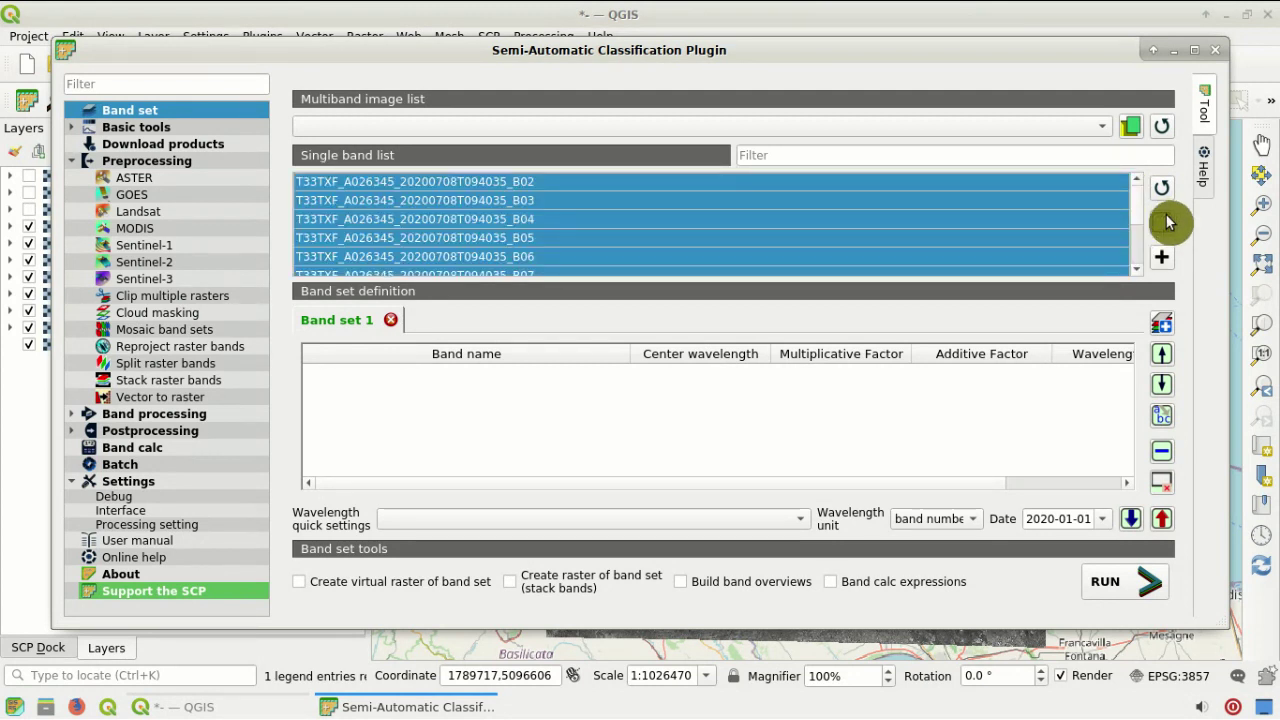
pyautogui.click(1163, 260)
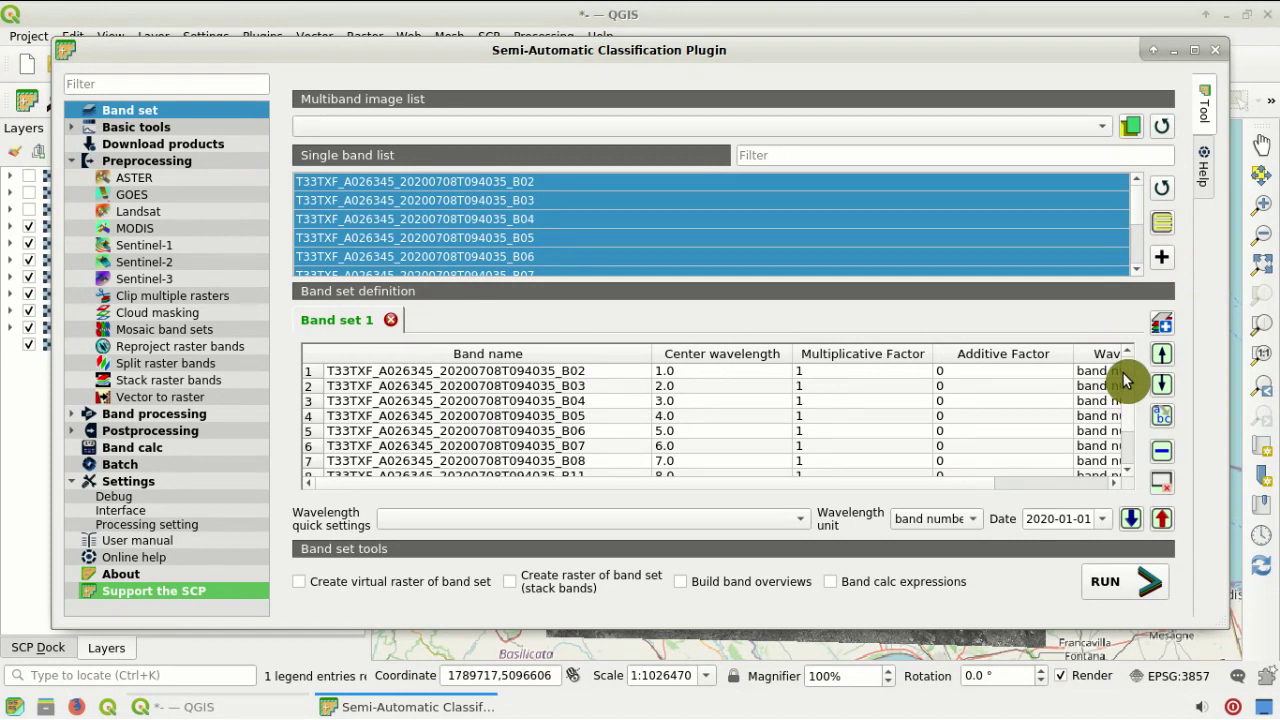
pyautogui.scroll(-1, 1124, 405)
pyautogui.scroll(1, 1124, 430)
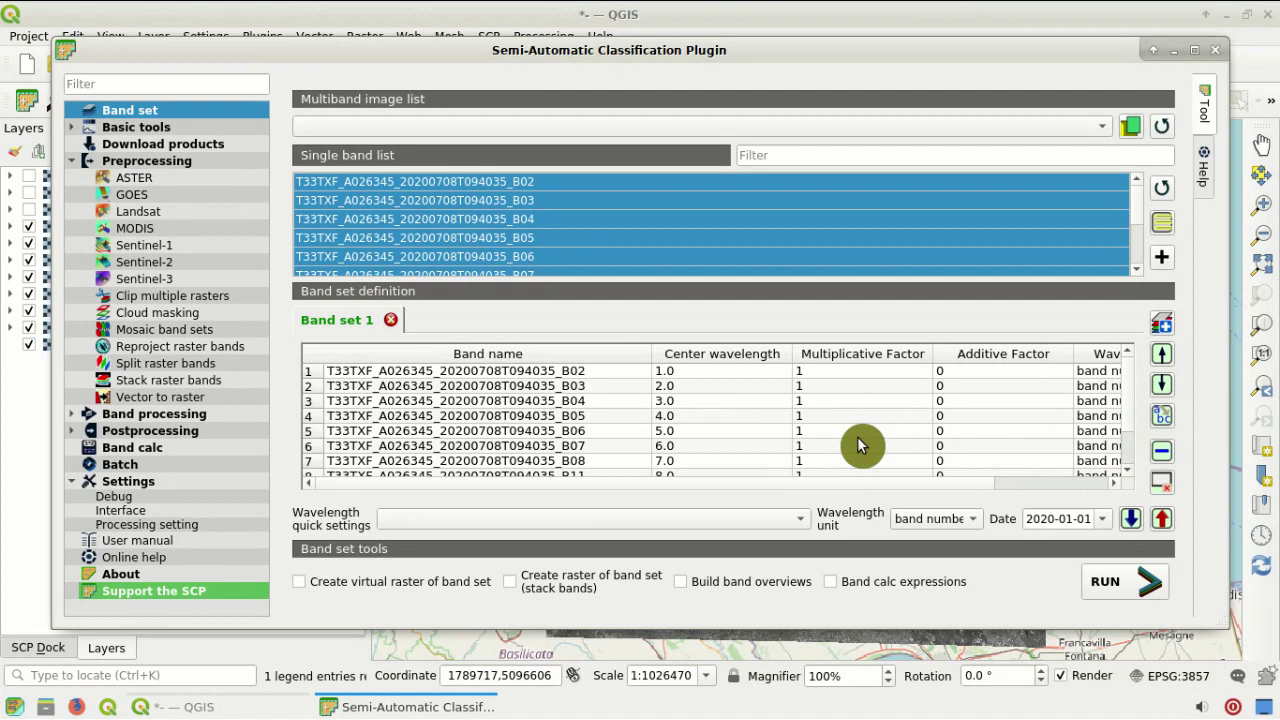
pyautogui.click(810, 520)
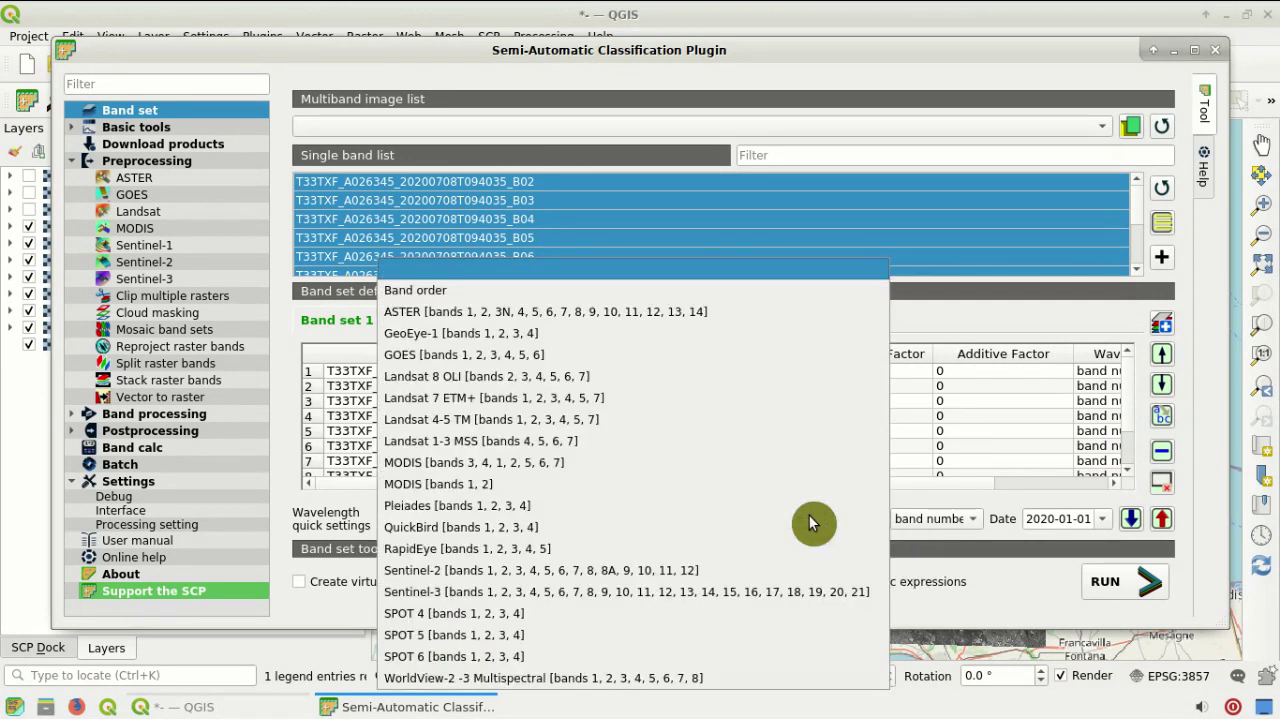
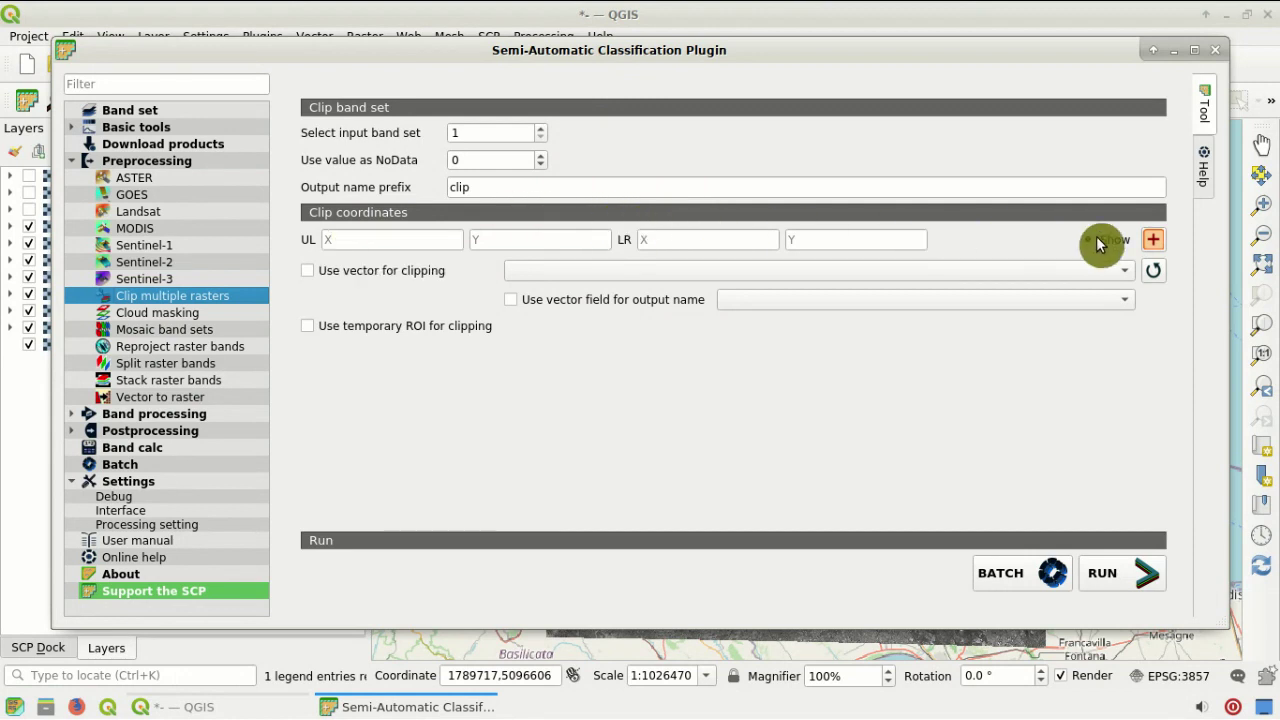
# Set the project CRS from the T33TXF B08 band layer
pyautogui.click(1153, 240)
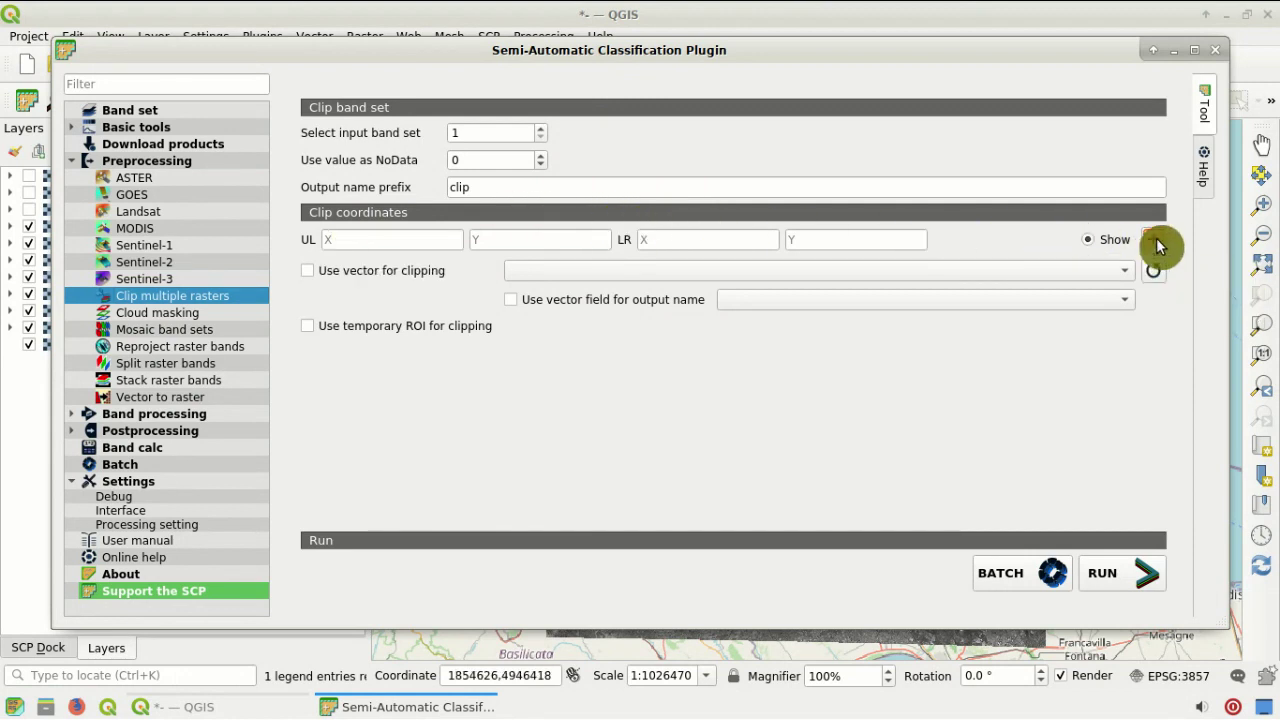
pyautogui.click(245, 705)
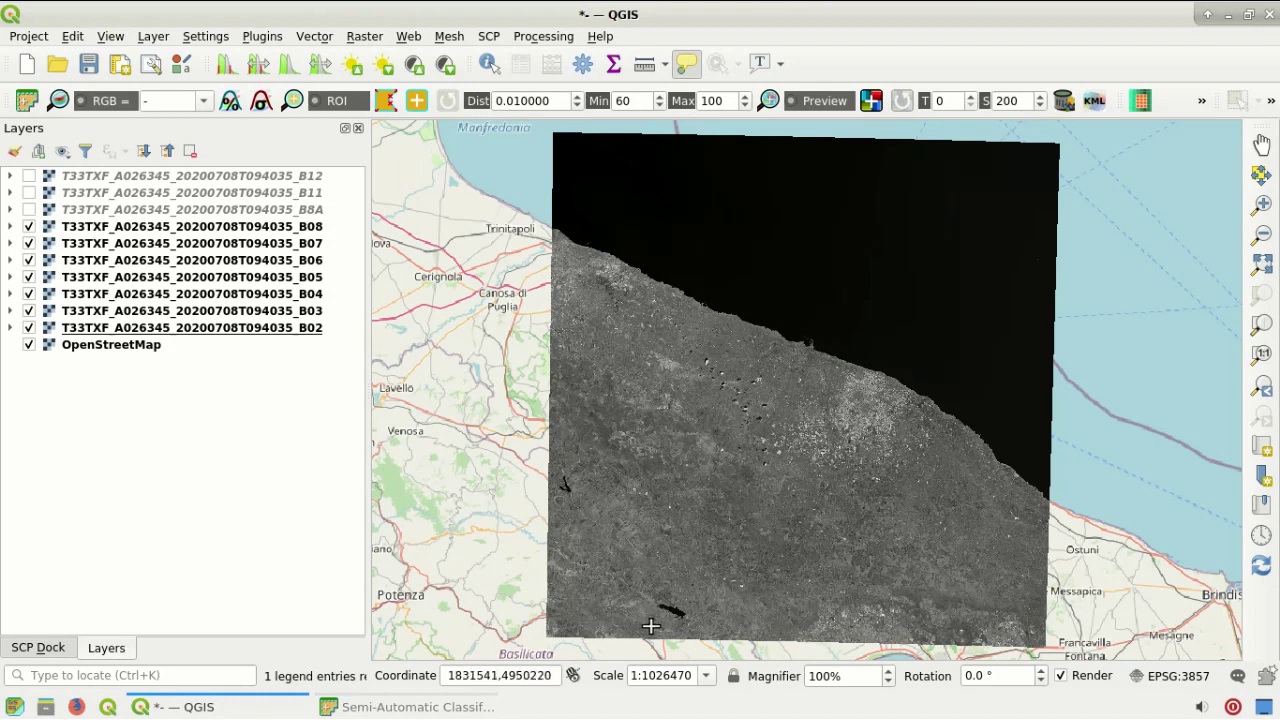
pyautogui.rightClick(272, 235)
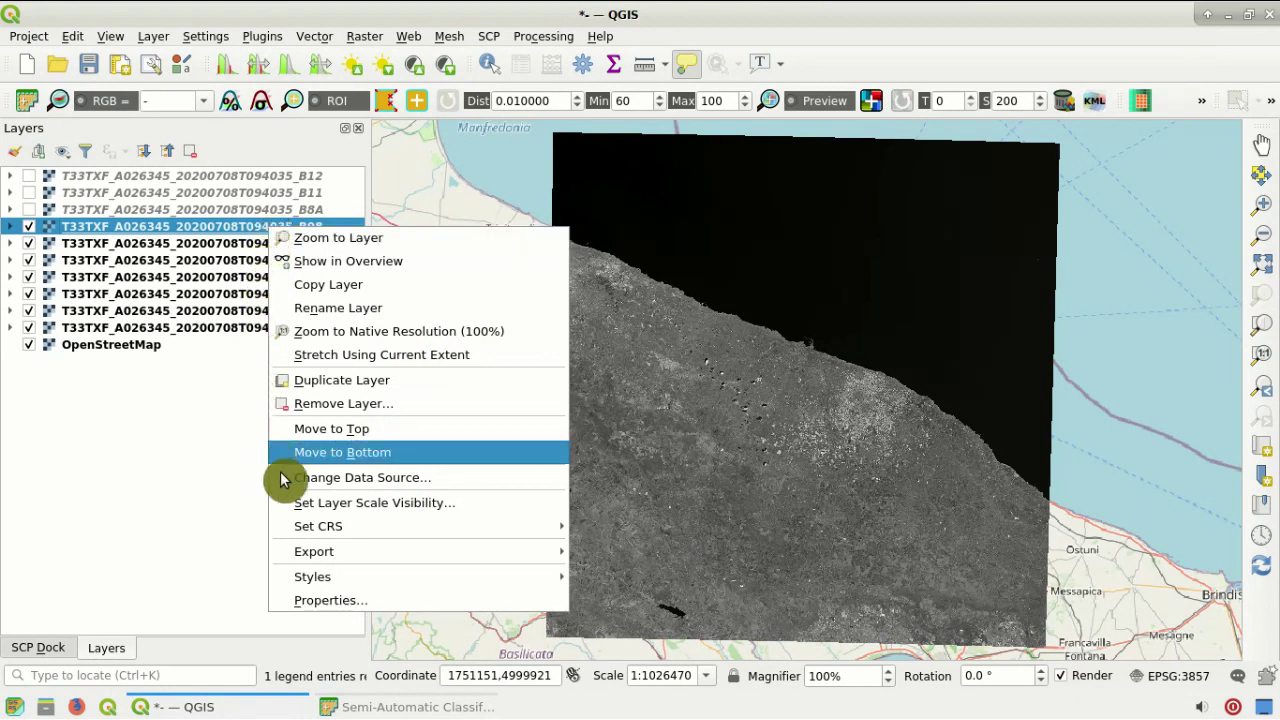
pyautogui.moveTo(330, 526)
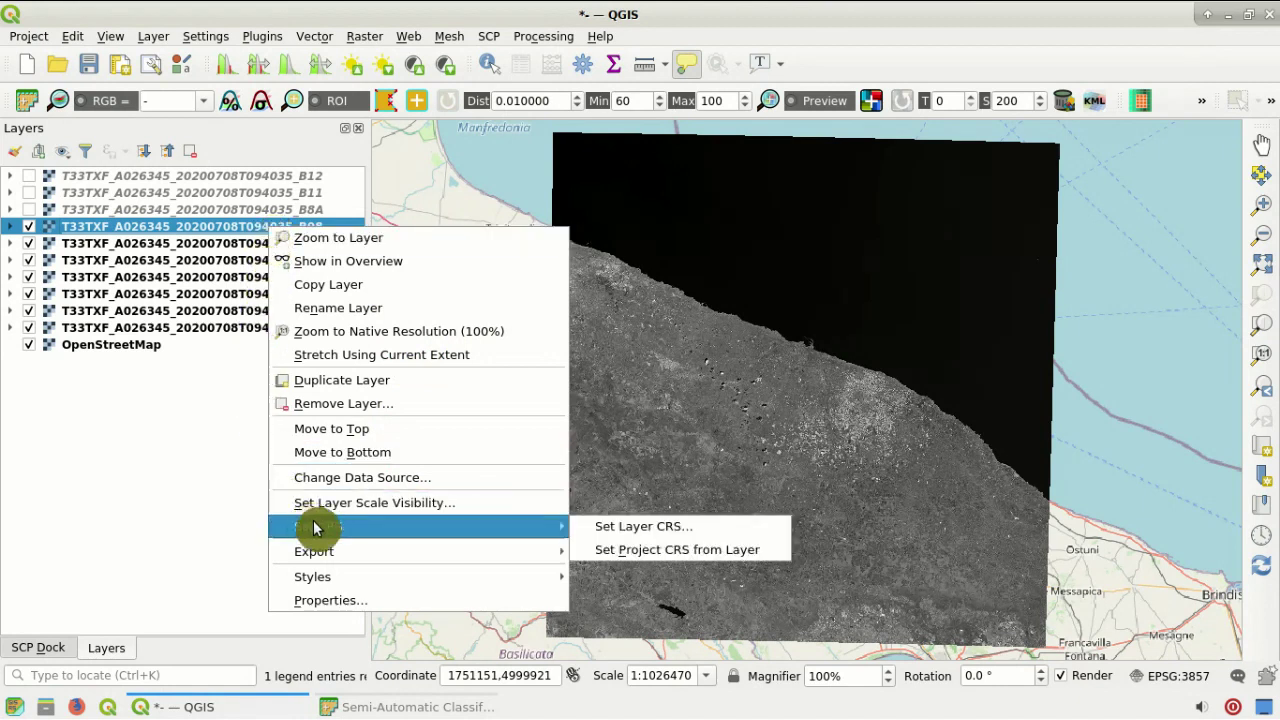
pyautogui.click(767, 549)
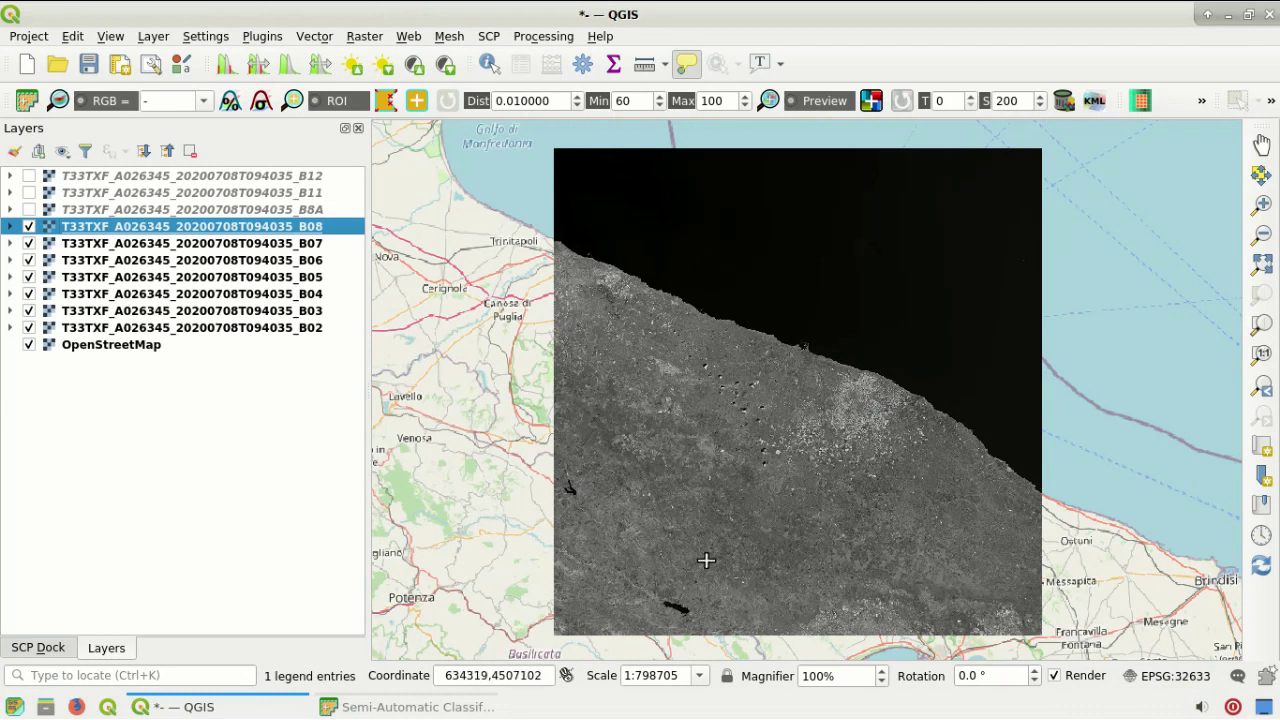
# Draw a clip area around the dark lake near the image's southern edge, from about 617413, 4504777 to 650380, 4491252
pyautogui.click(455, 708)
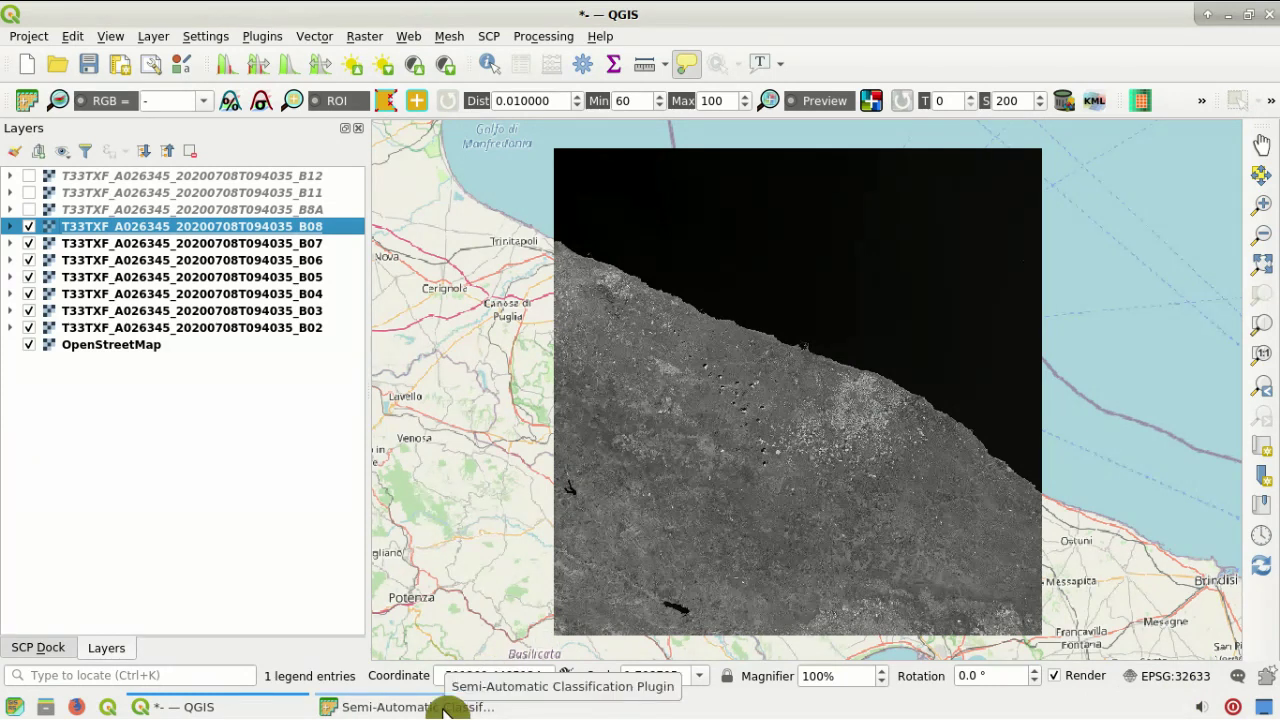
pyautogui.click(455, 708)
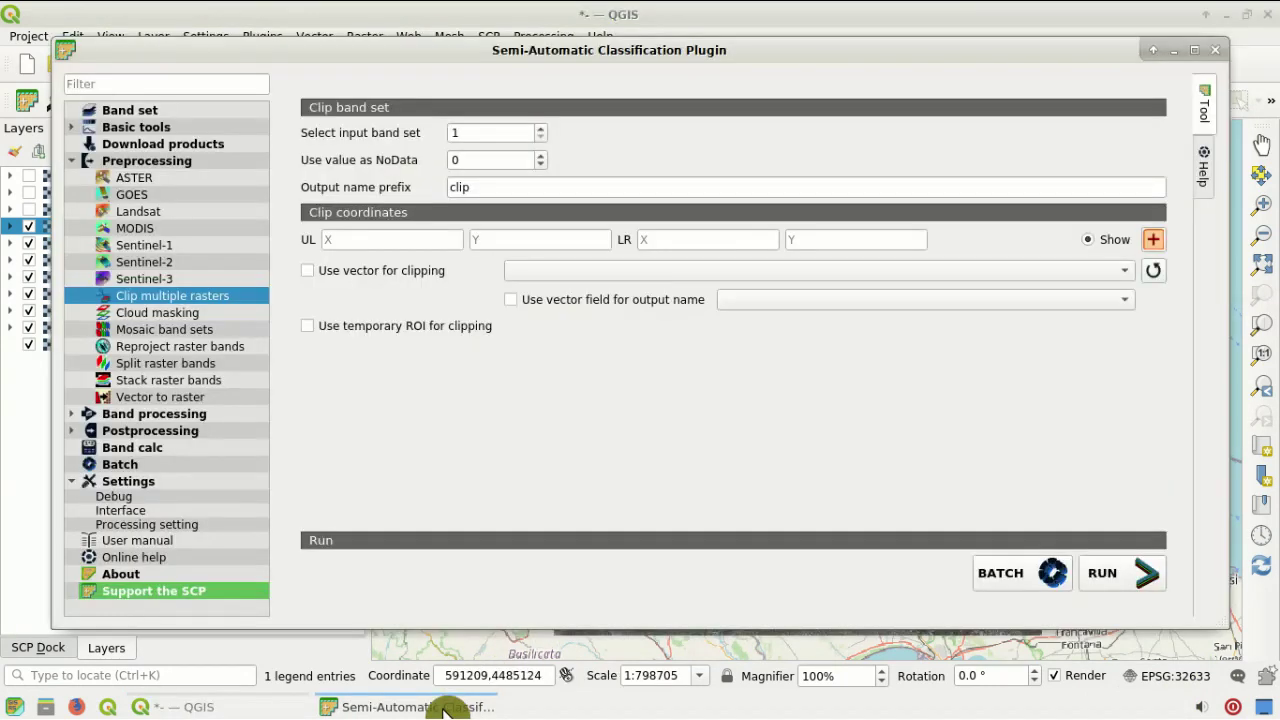
pyautogui.click(1154, 239)
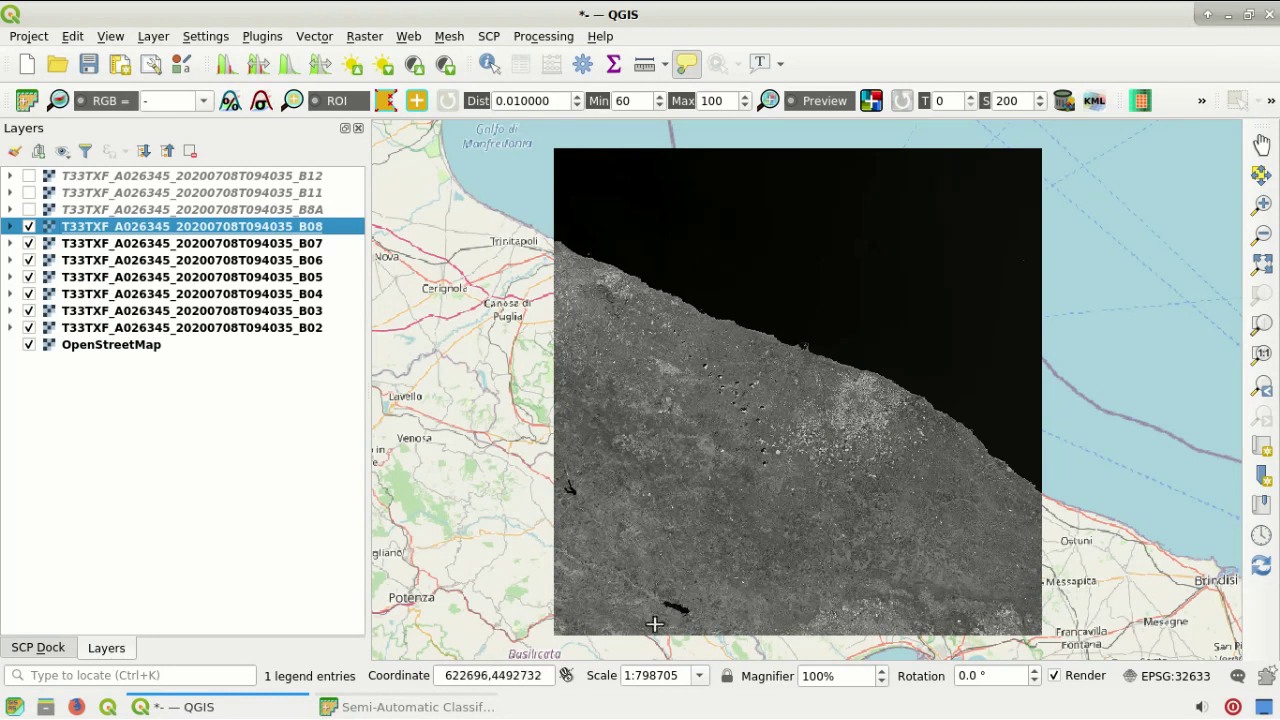
pyautogui.click(632, 573)
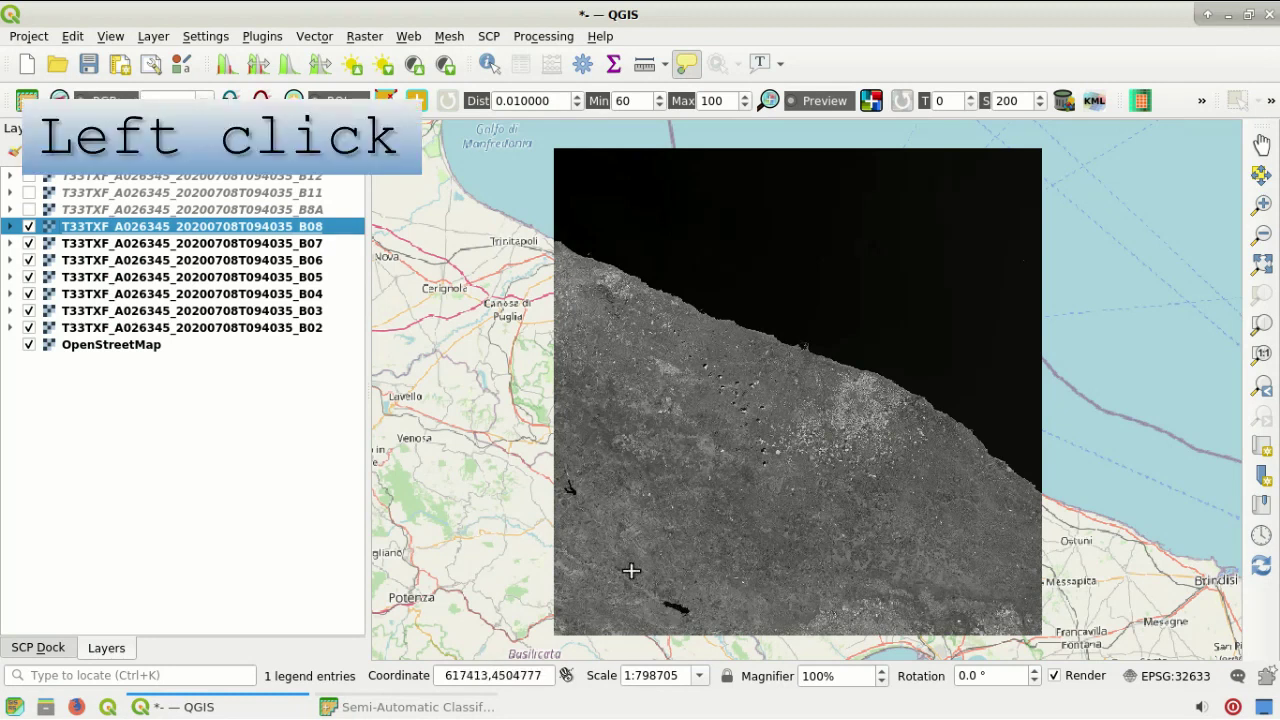
pyautogui.rightClick(705, 612)
pyautogui.rightClick(777, 630)
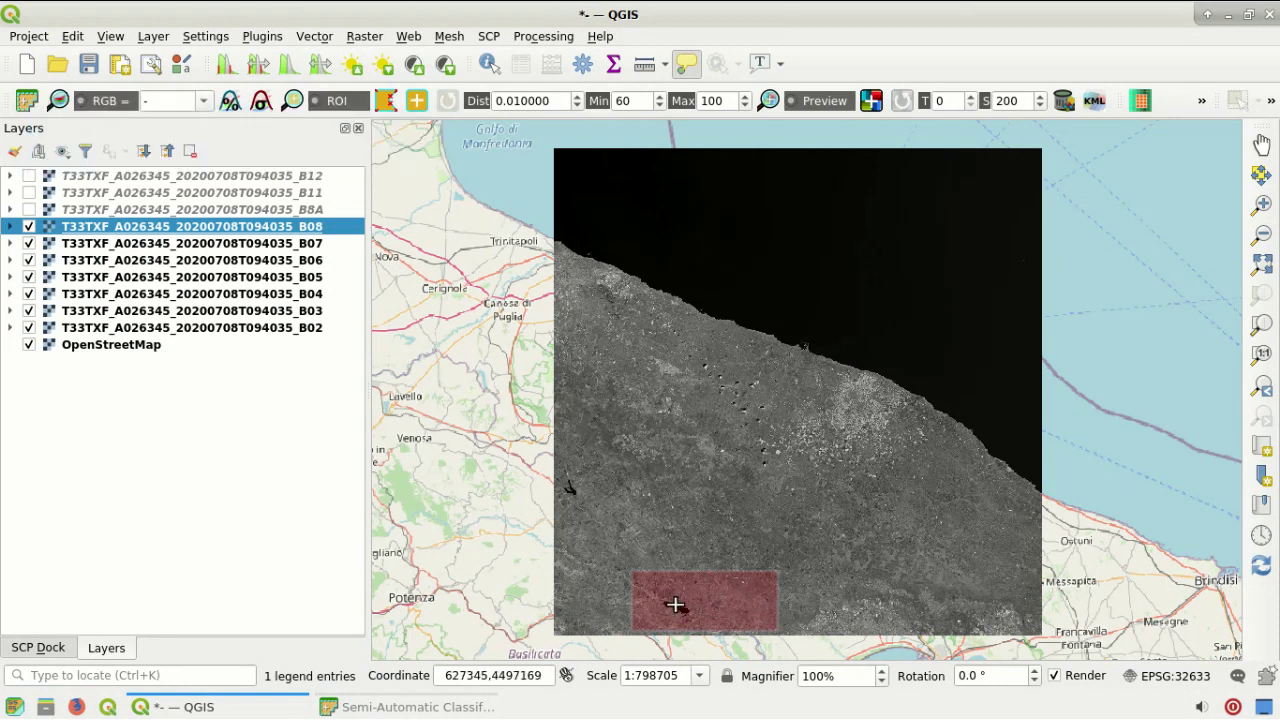
pyautogui.click(458, 705)
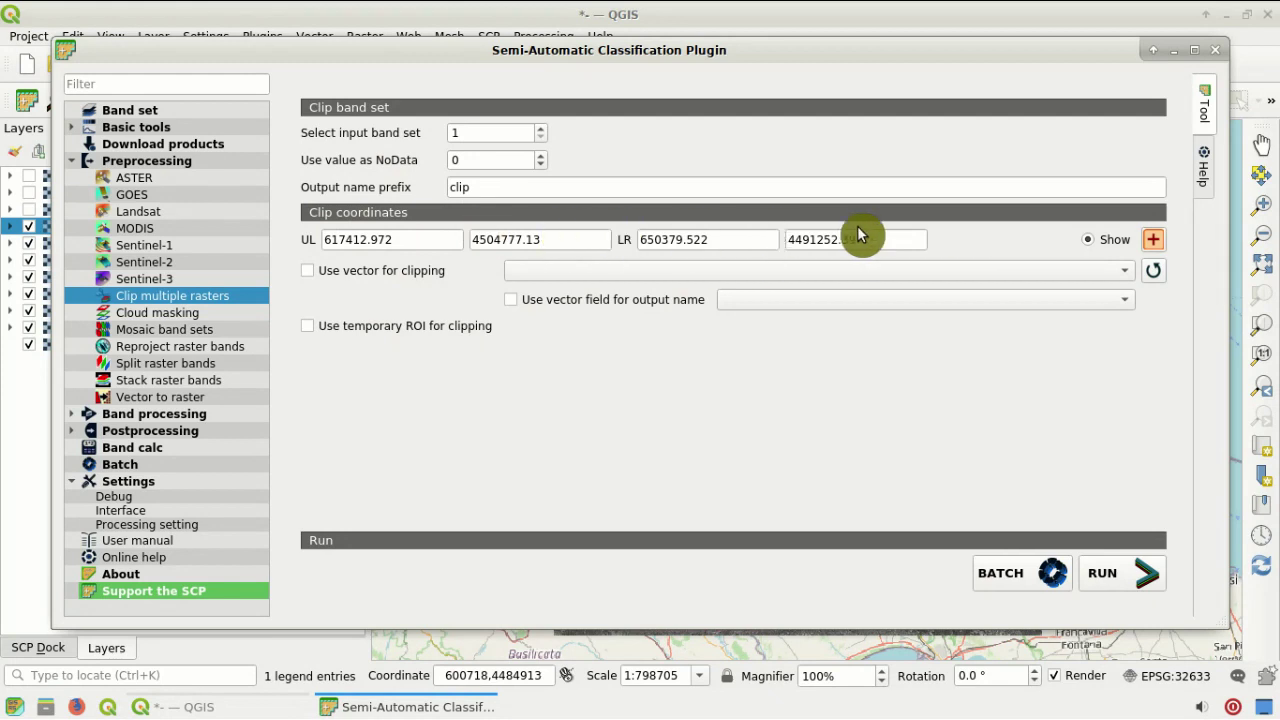
# Set the clip coordinates to UL 623830, 4505410 and LR 645330, 4494350, and show the area on the map
pyautogui.click(420, 246)
pyautogui.moveTo(420, 246); pyautogui.dragTo(287, 345)
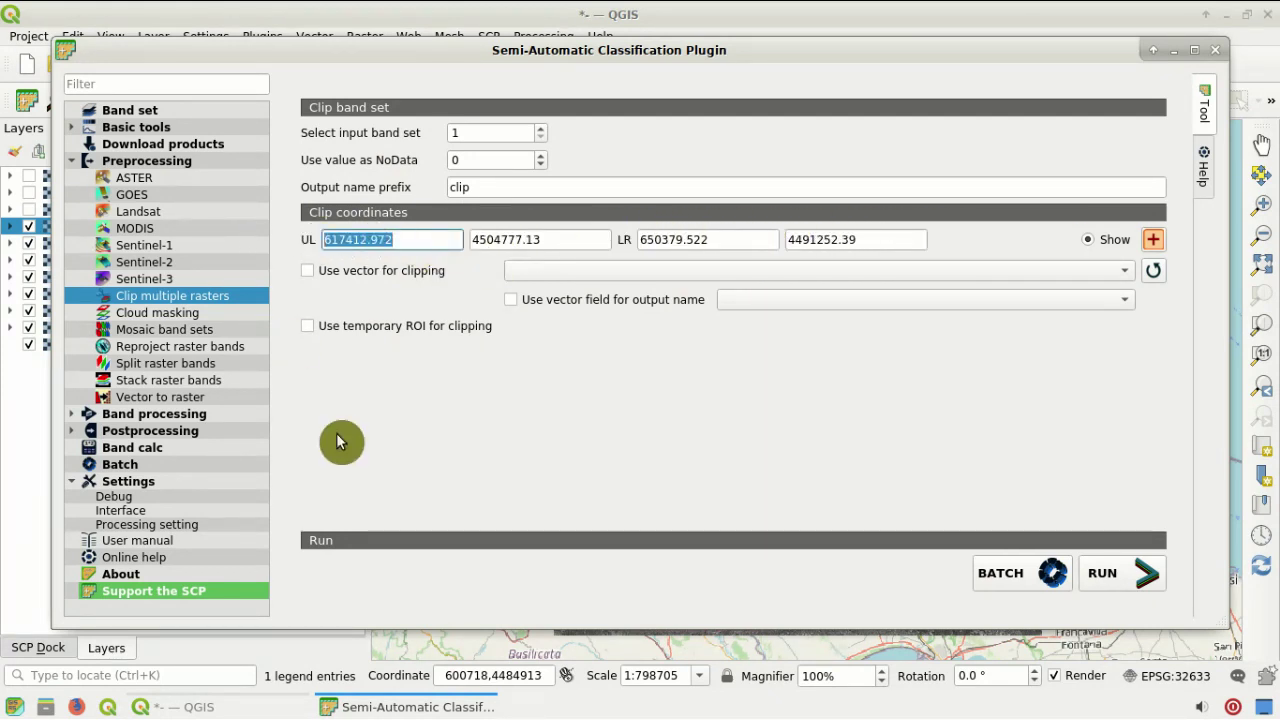
pyautogui.write('623')
pyautogui.write('8')
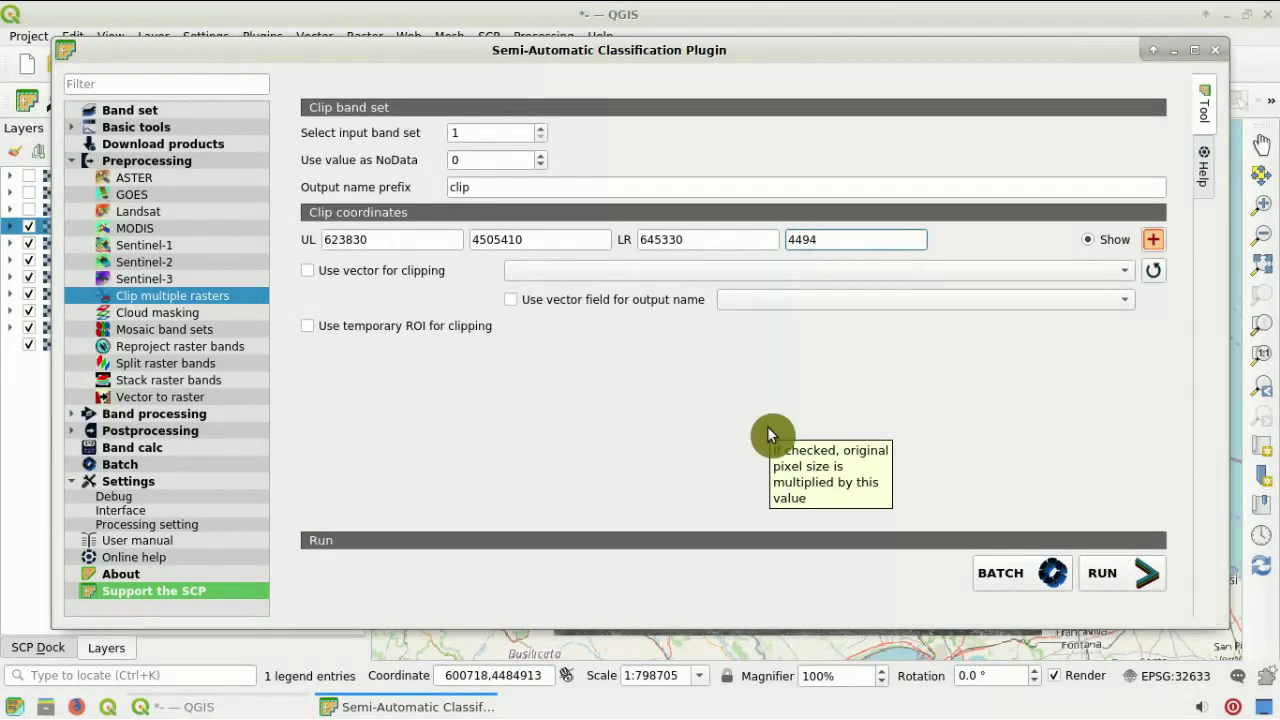
pyautogui.write('350')
pyautogui.click(1088, 239)
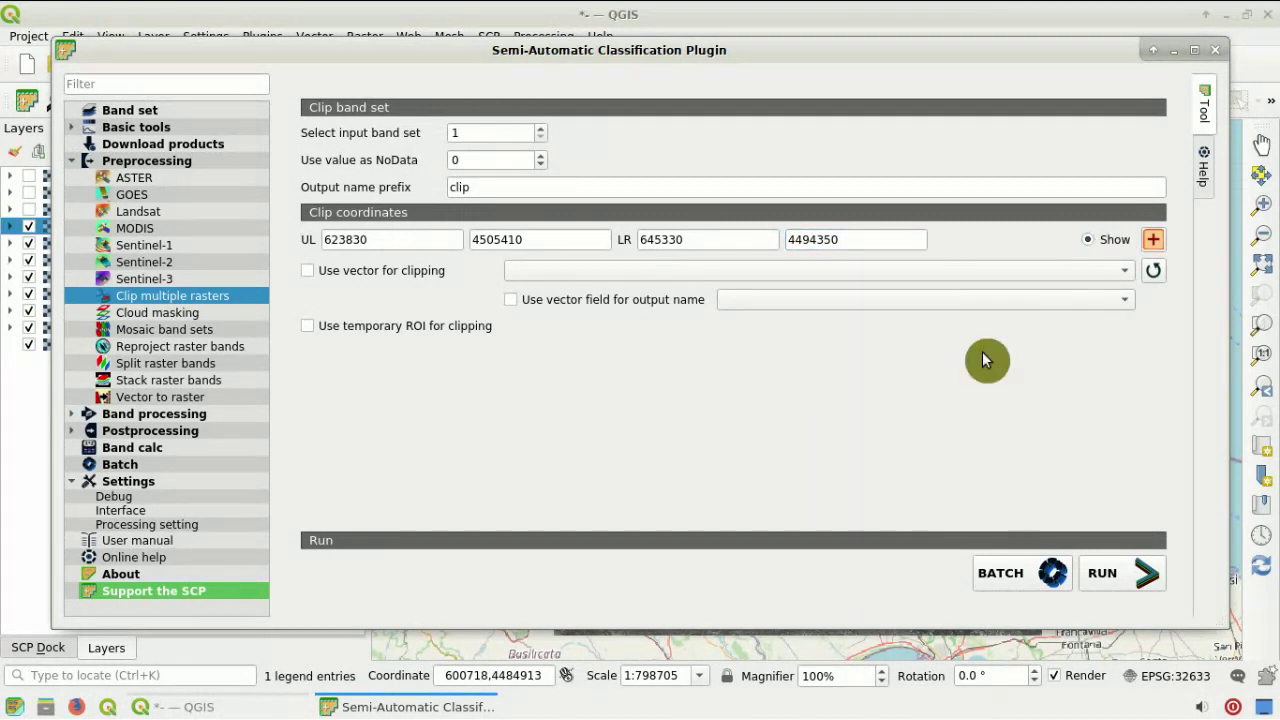
pyautogui.click(240, 707)
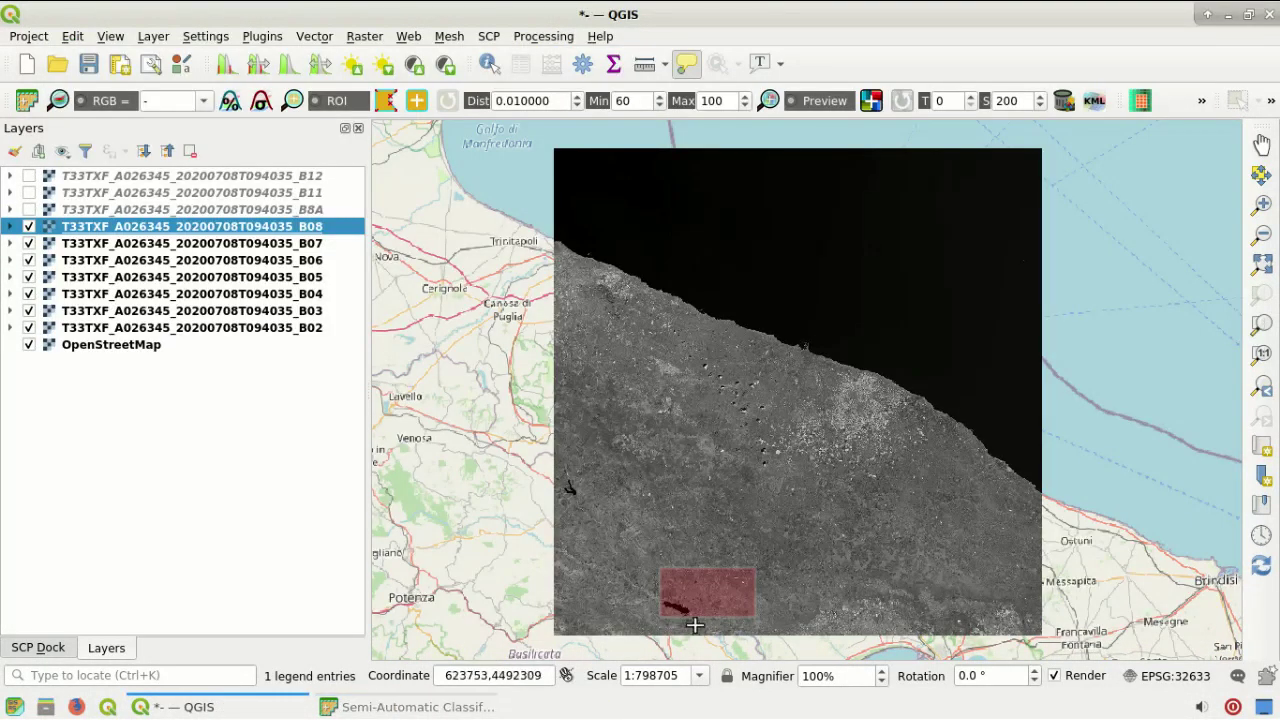
pyautogui.scroll(3, 714, 617)
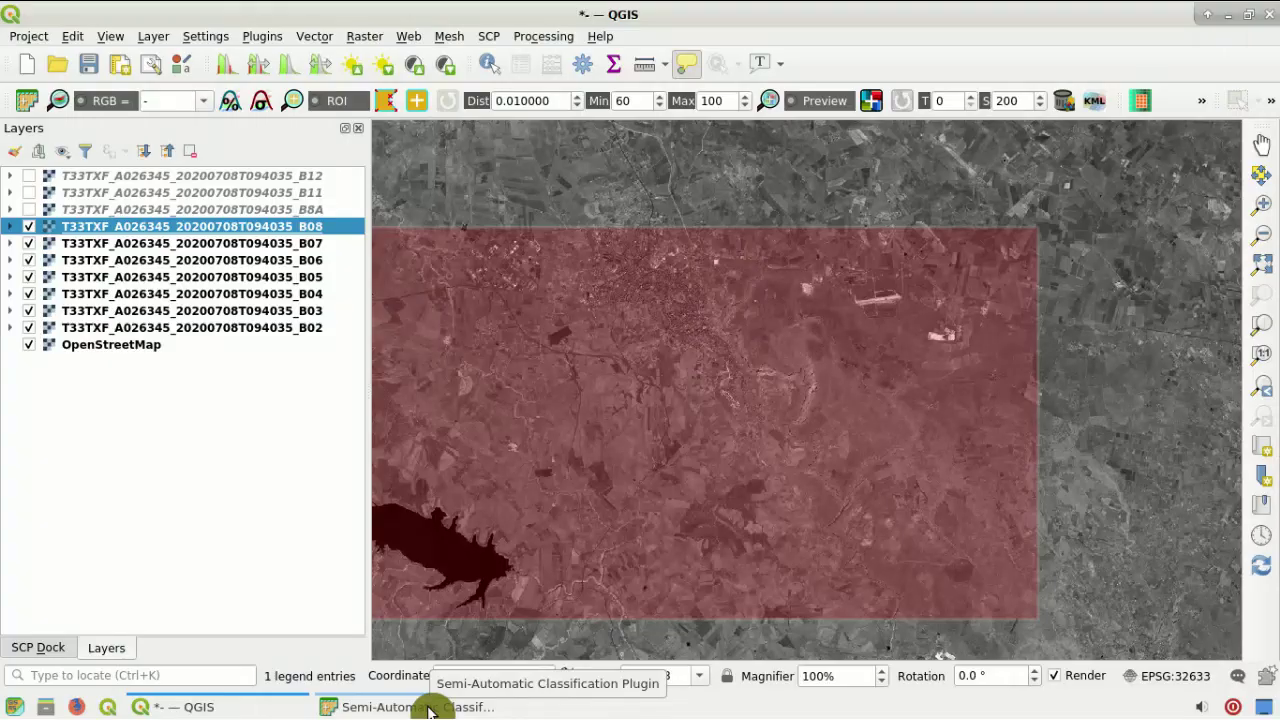
# Run the clipping of band set 1 and save the clipped rasters in the clip folder on the Desktop
pyautogui.click(424, 707)
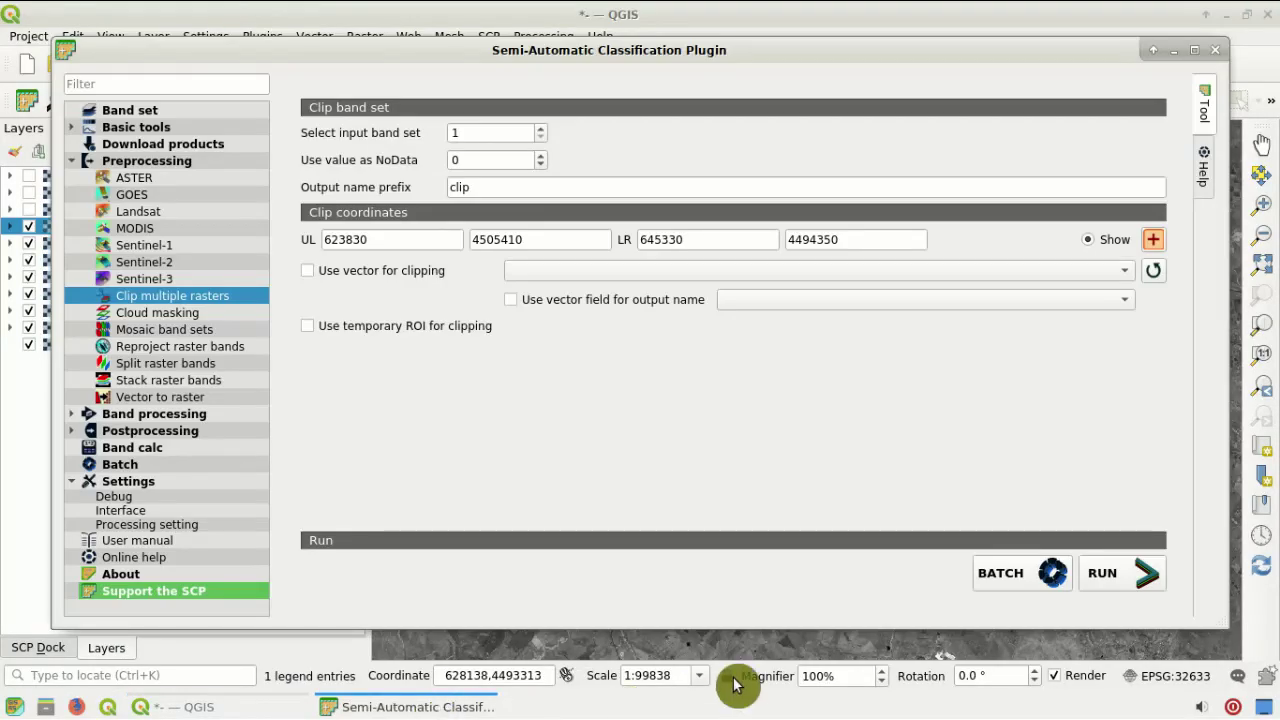
pyautogui.click(1137, 584)
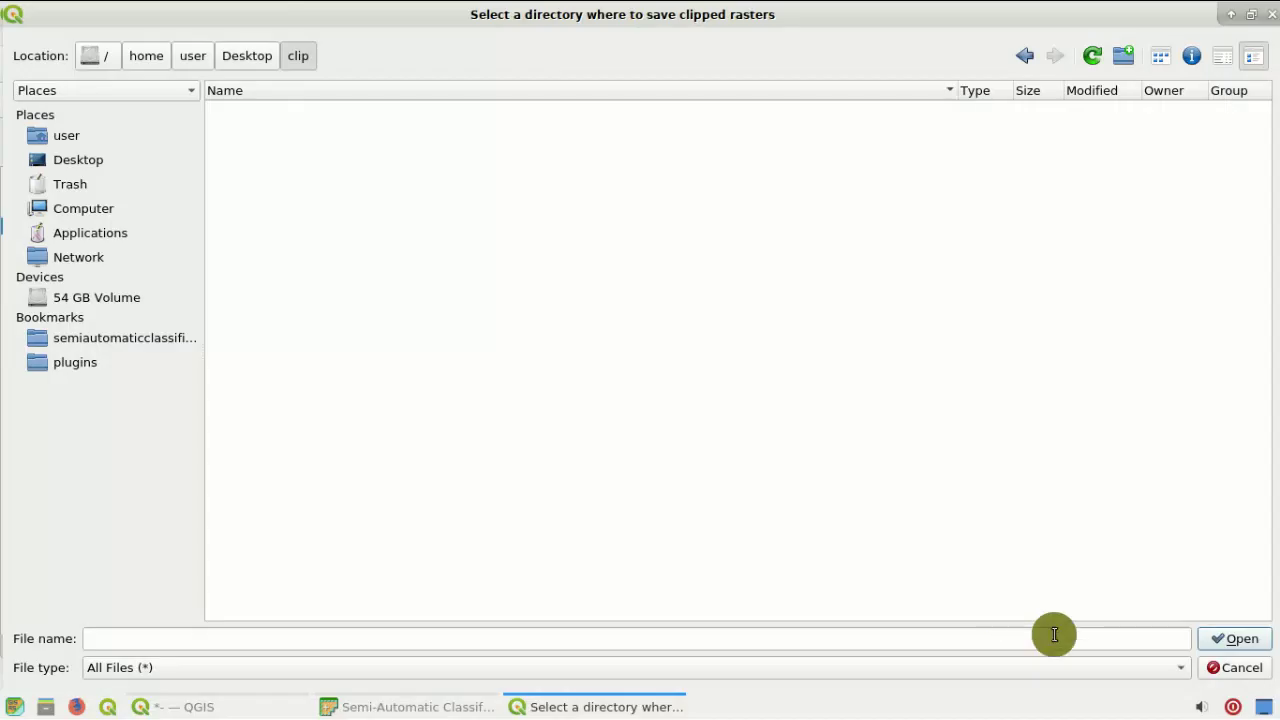
pyautogui.click(1243, 640)
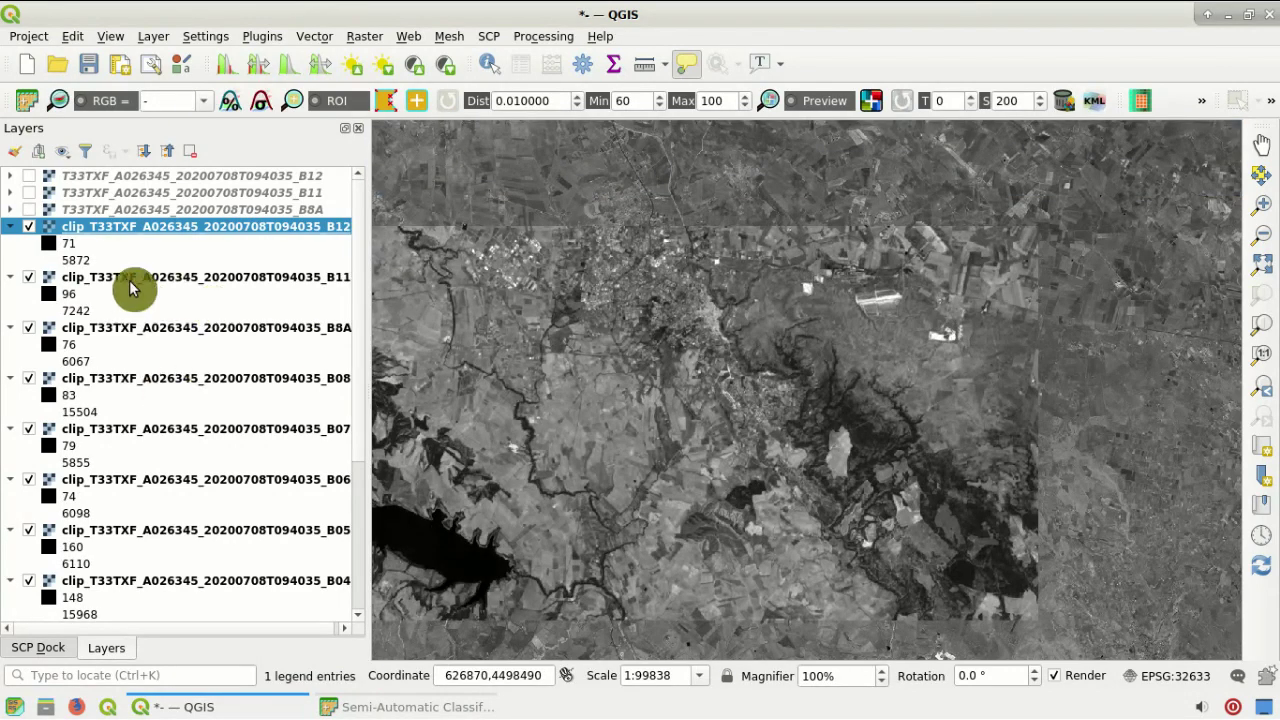
# Collapse the layer list and hide all layers except the clipped B8A band
pyautogui.click(167, 152)
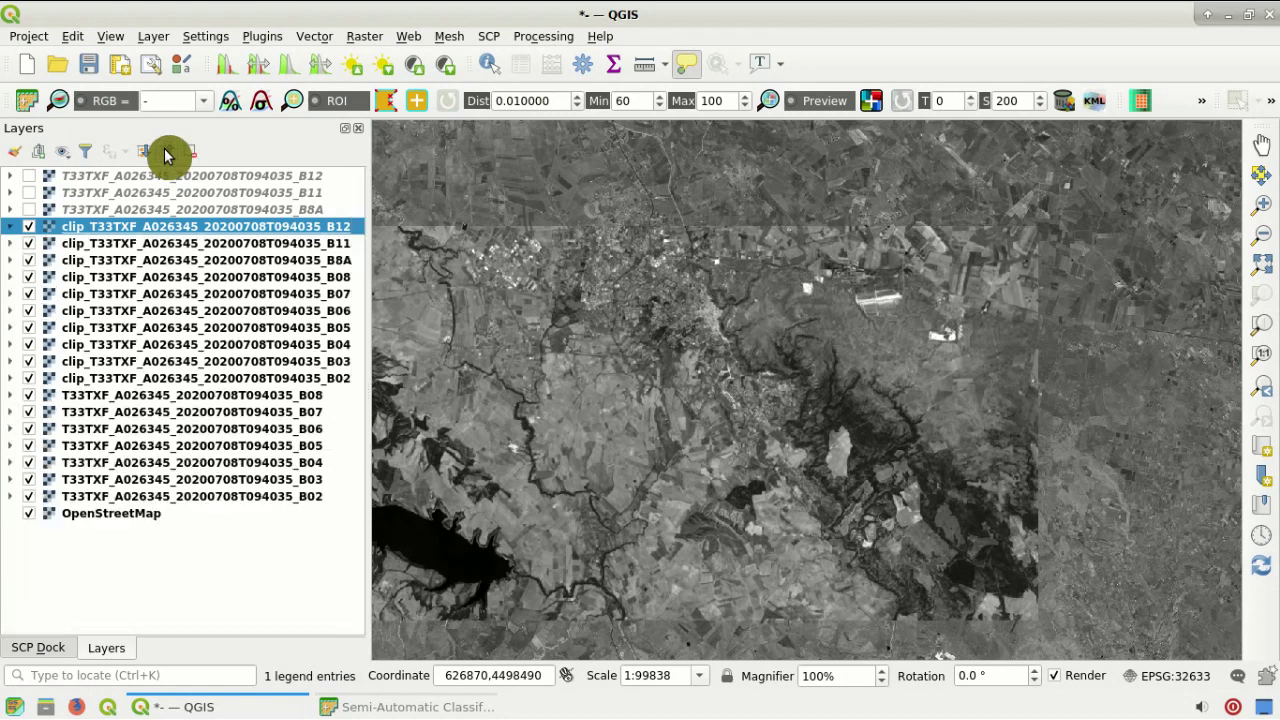
pyautogui.click(59, 157)
pyautogui.click(67, 198)
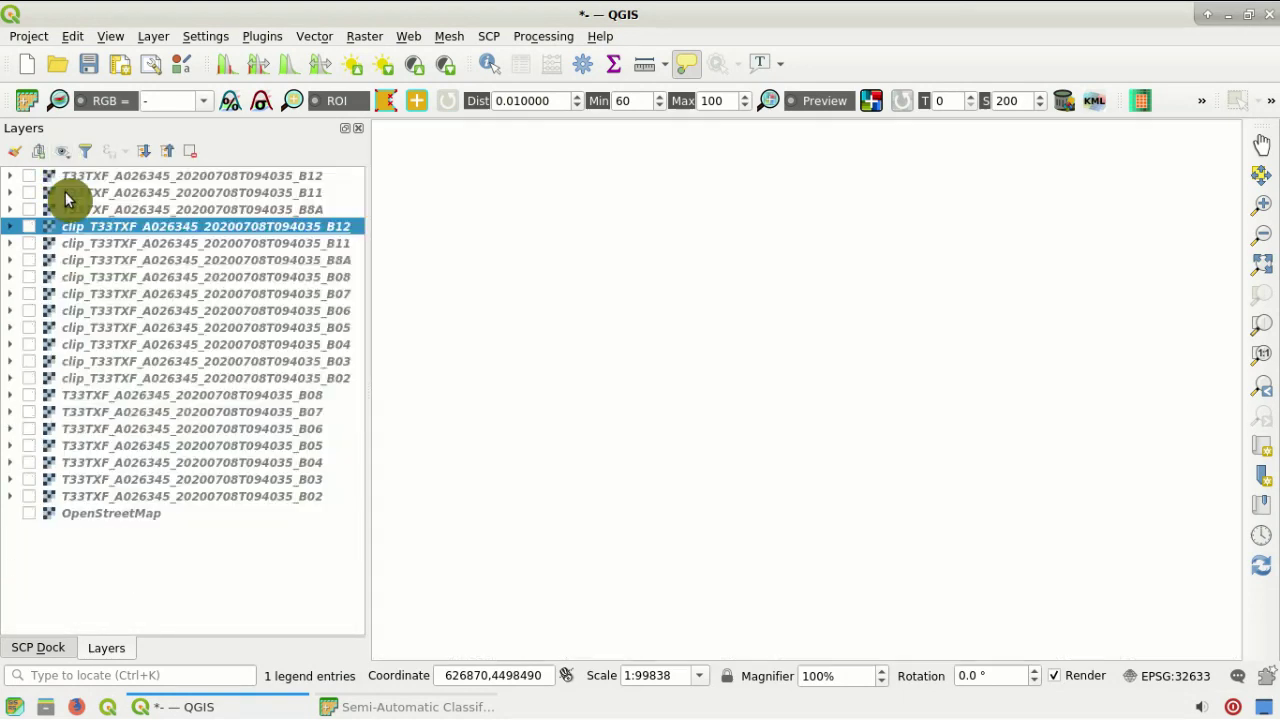
pyautogui.click(29, 227)
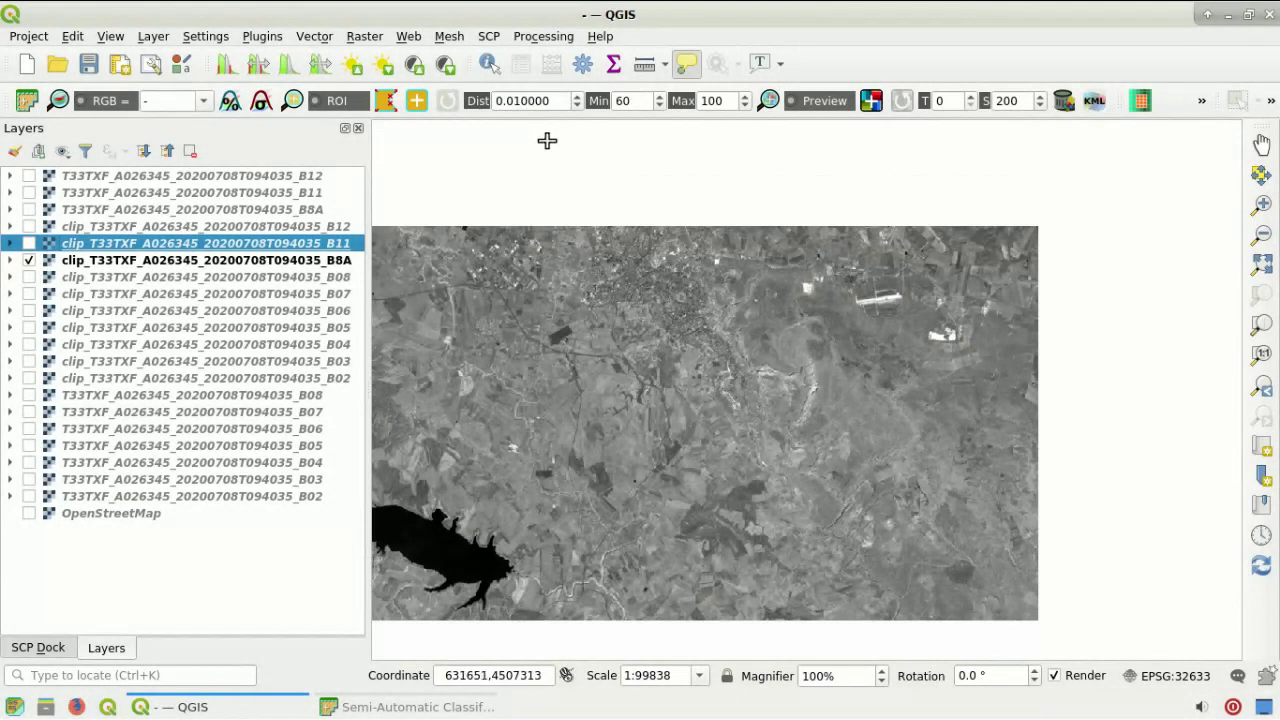
# Open the Sentinel-2 preprocessing tool and load the clipped bands from the directory /home/user/Desktop/clip
pyautogui.click(489, 37)
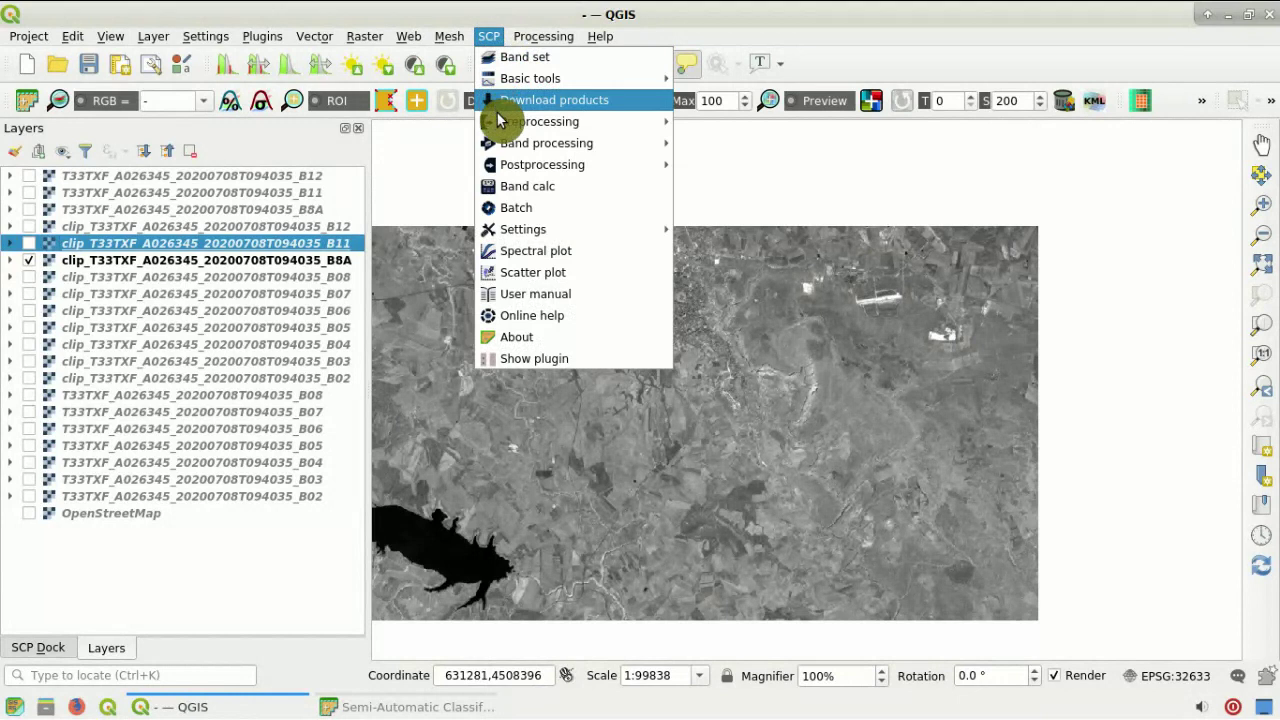
pyautogui.moveTo(503, 121)
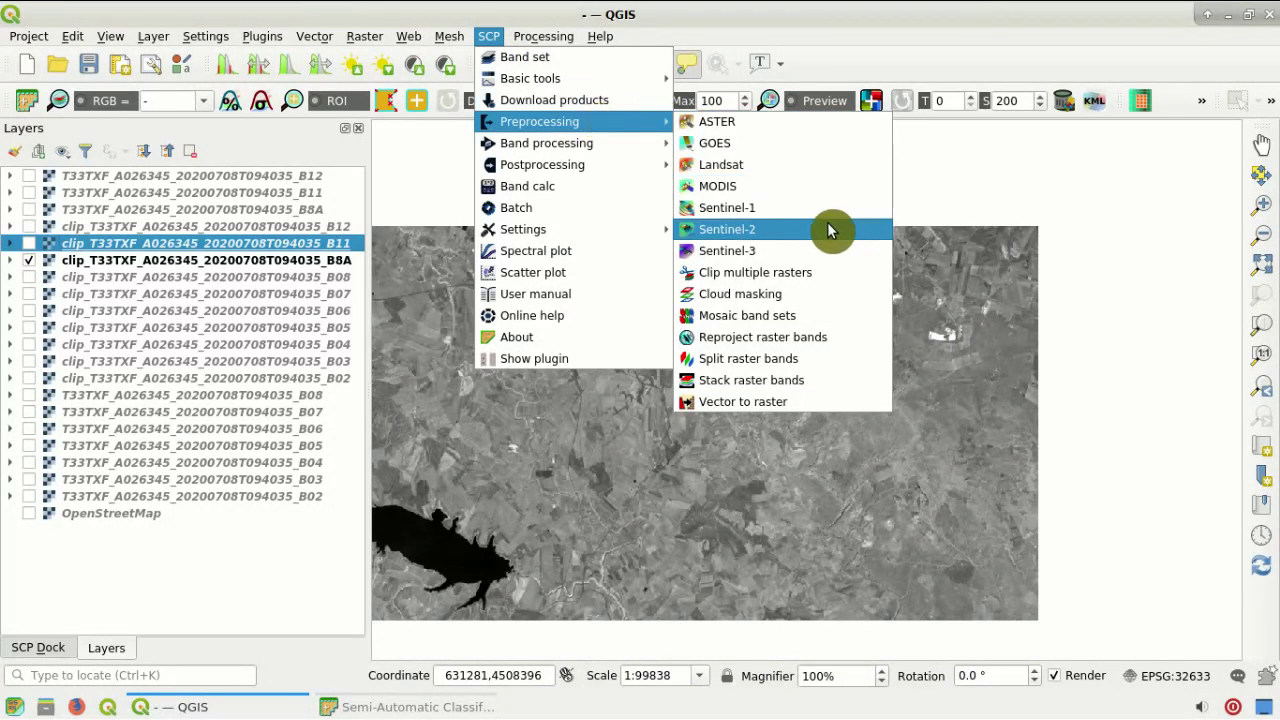
pyautogui.click(784, 231)
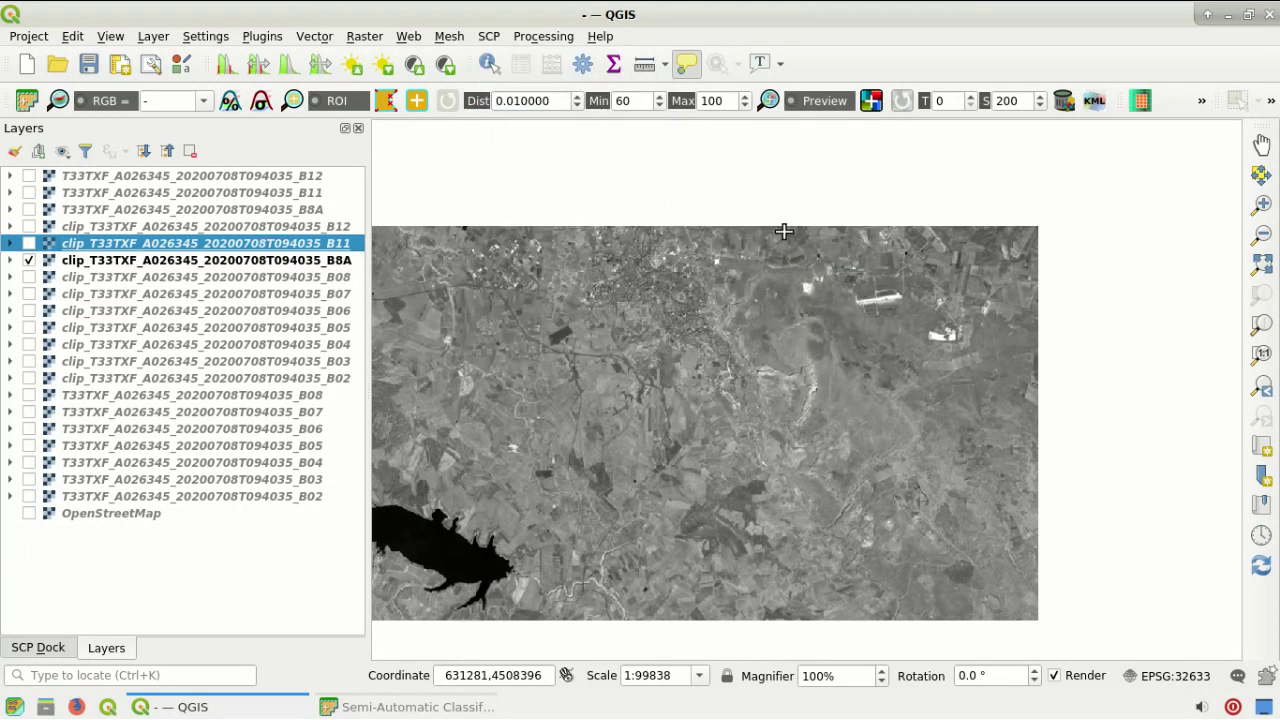
pyautogui.click(500, 707)
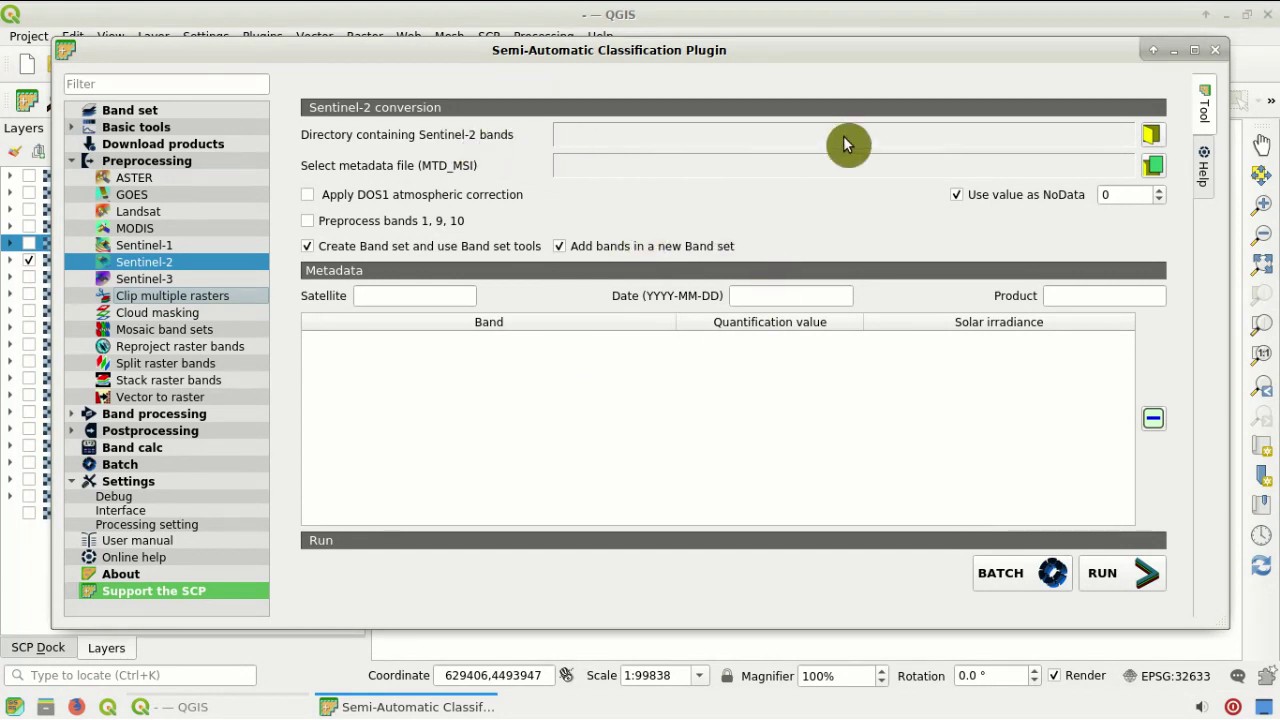
pyautogui.click(1152, 137)
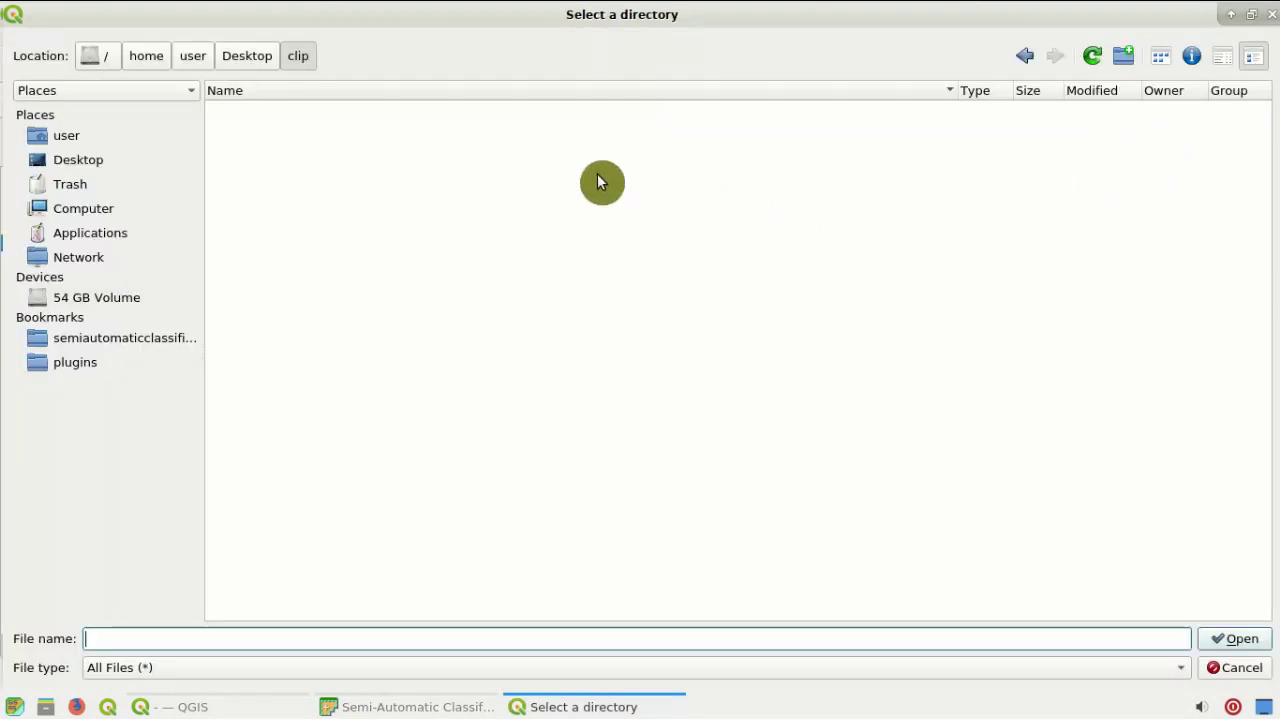
pyautogui.click(292, 62)
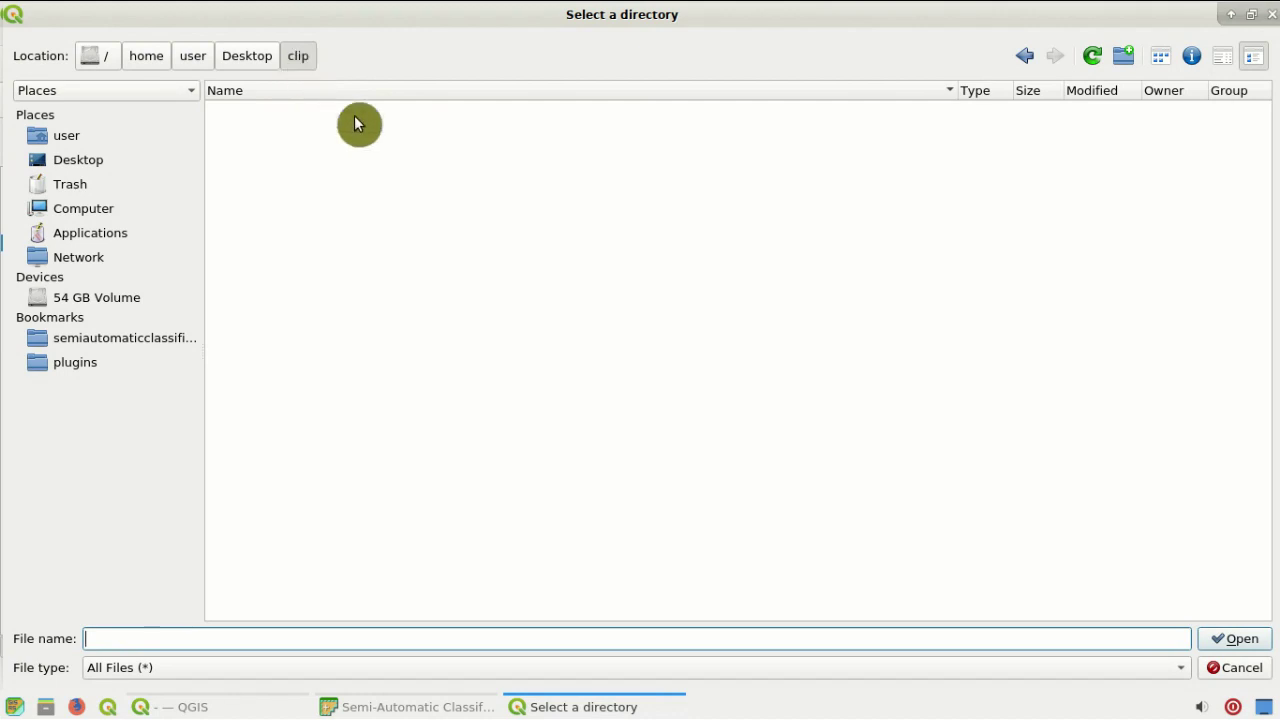
pyautogui.click(1215, 636)
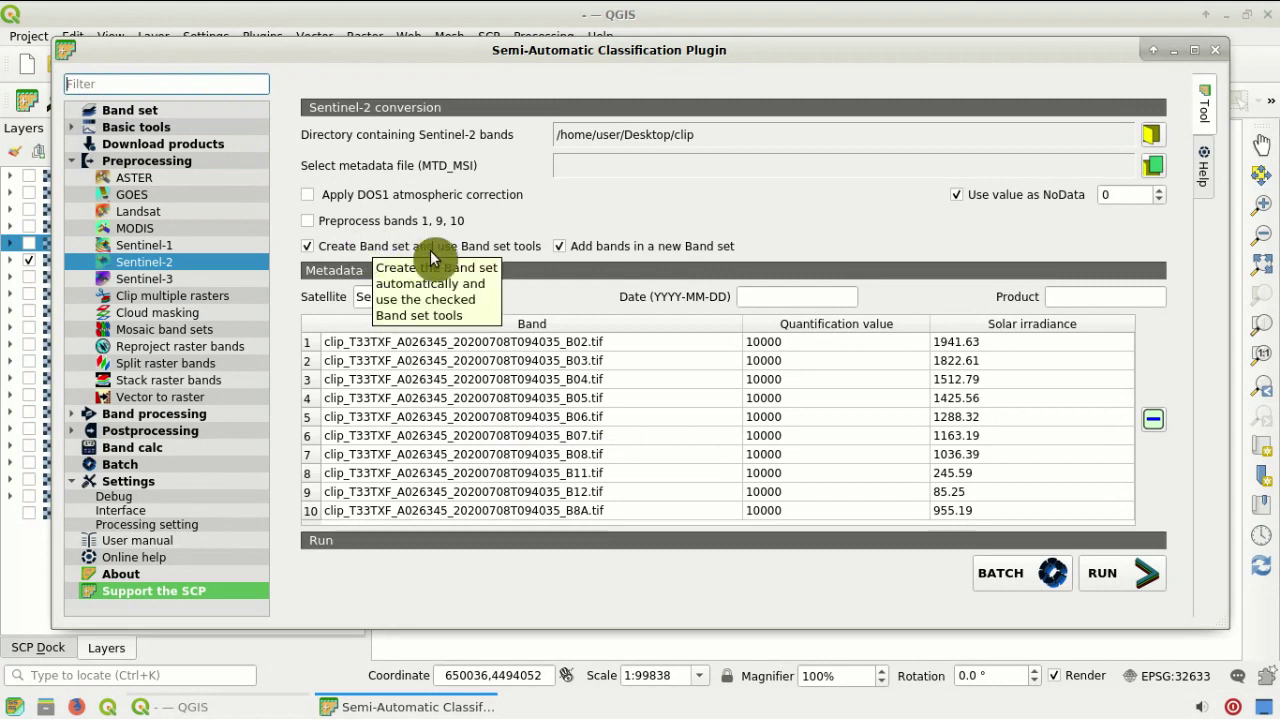
# Turn off automatic band set creation and run the Sentinel-2 conversion, saving the output in the converted folder inside clip
pyautogui.click(352, 250)
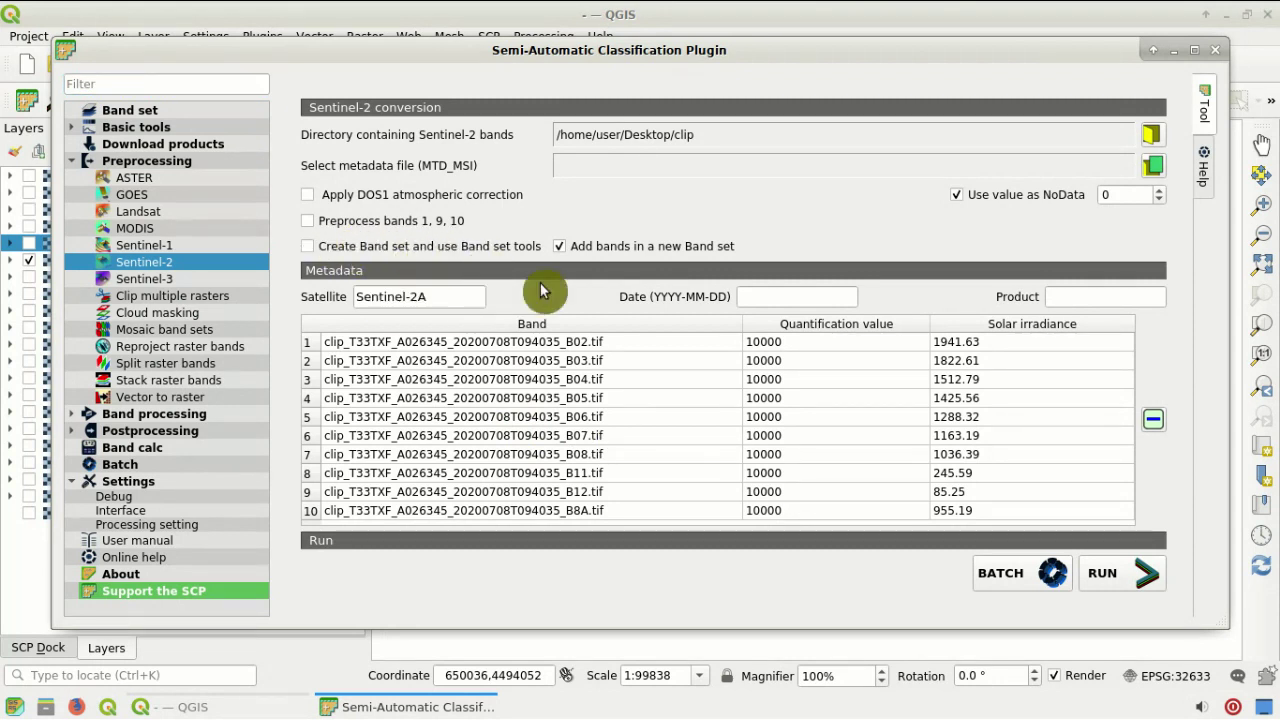
pyautogui.click(1130, 587)
pyautogui.click(1234, 646)
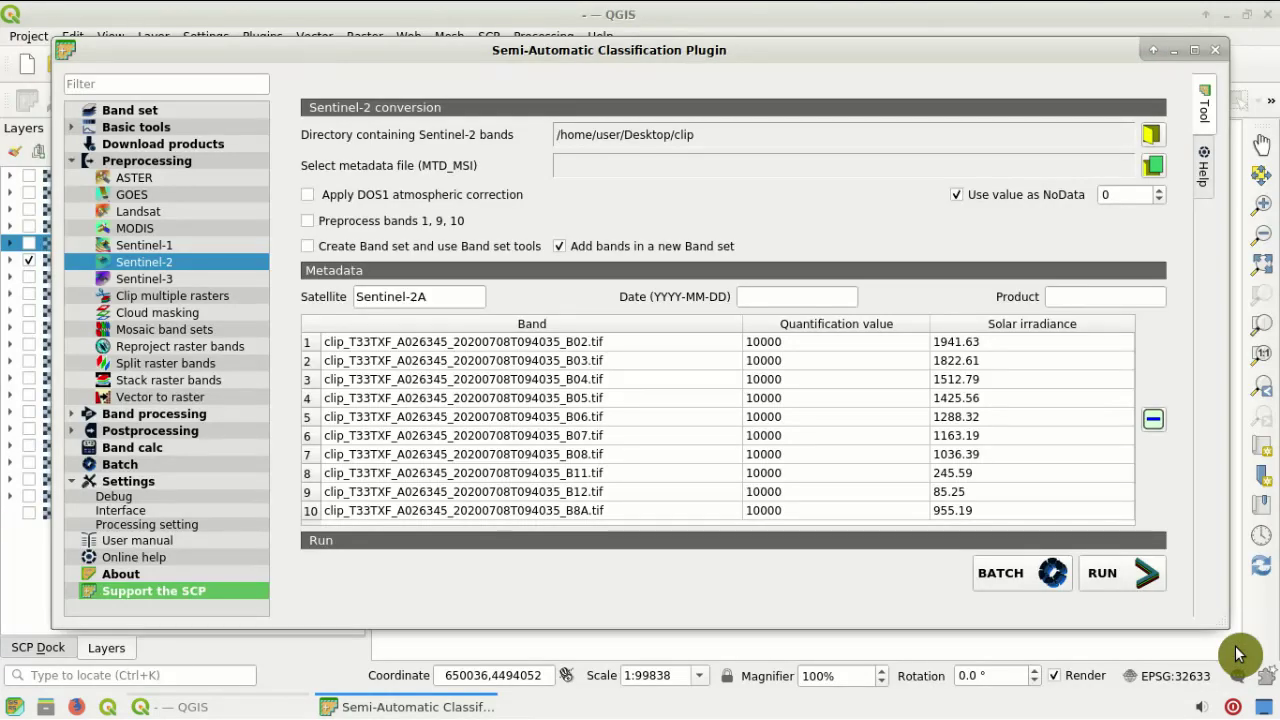
# Hide the three uppermost converted RT_clip layers on the map and collapse all entries of the layer list
pyautogui.click(270, 704)
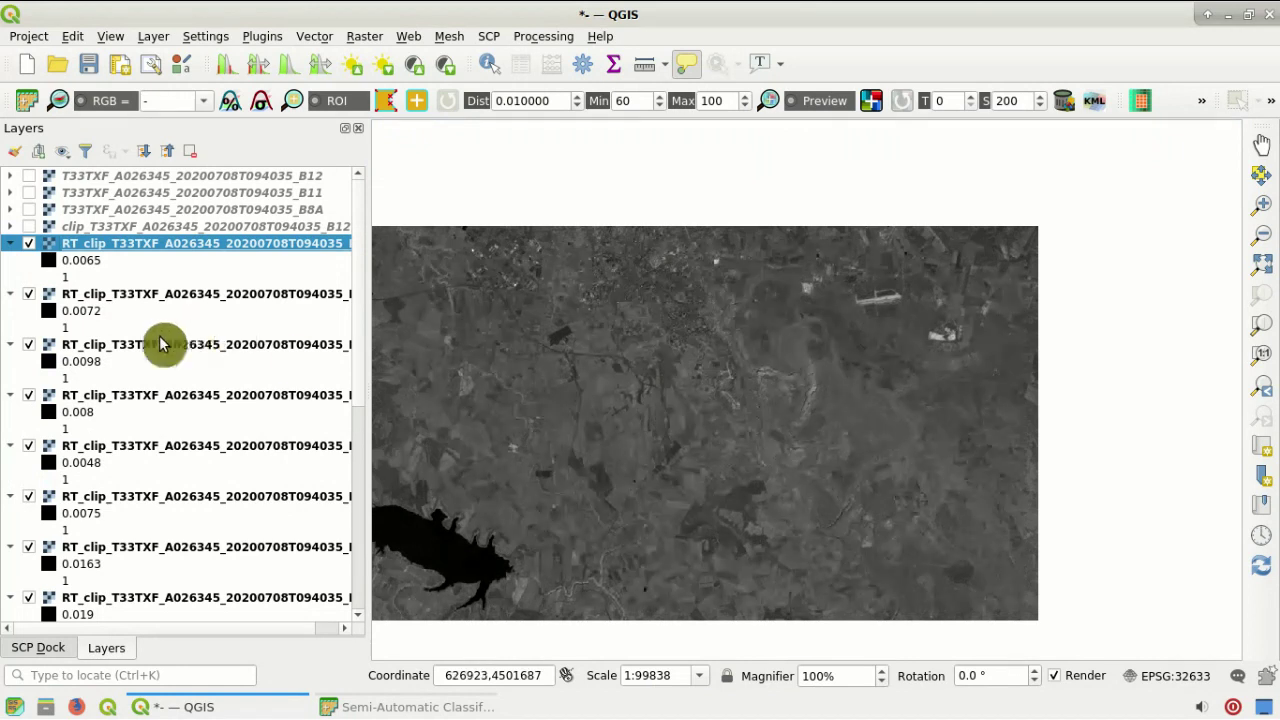
pyautogui.moveTo(357, 243); pyautogui.dragTo(349, 280)
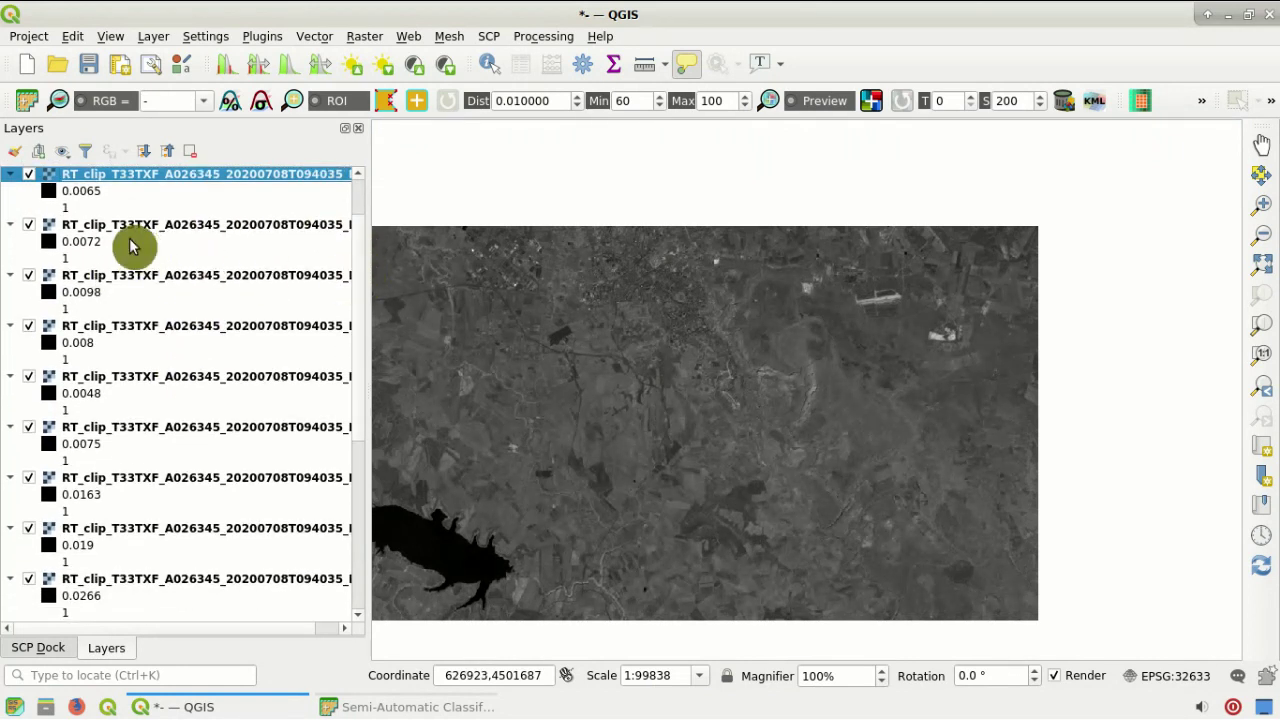
pyautogui.click(29, 175)
pyautogui.click(30, 225)
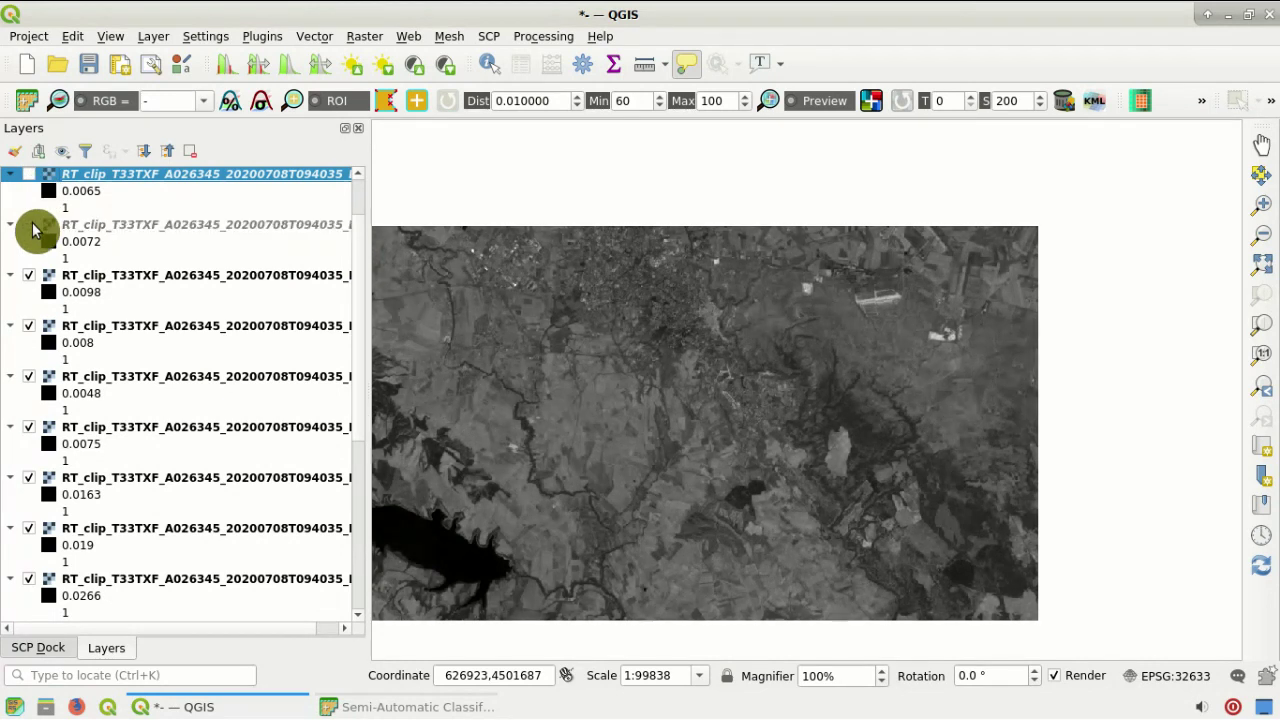
pyautogui.click(29, 275)
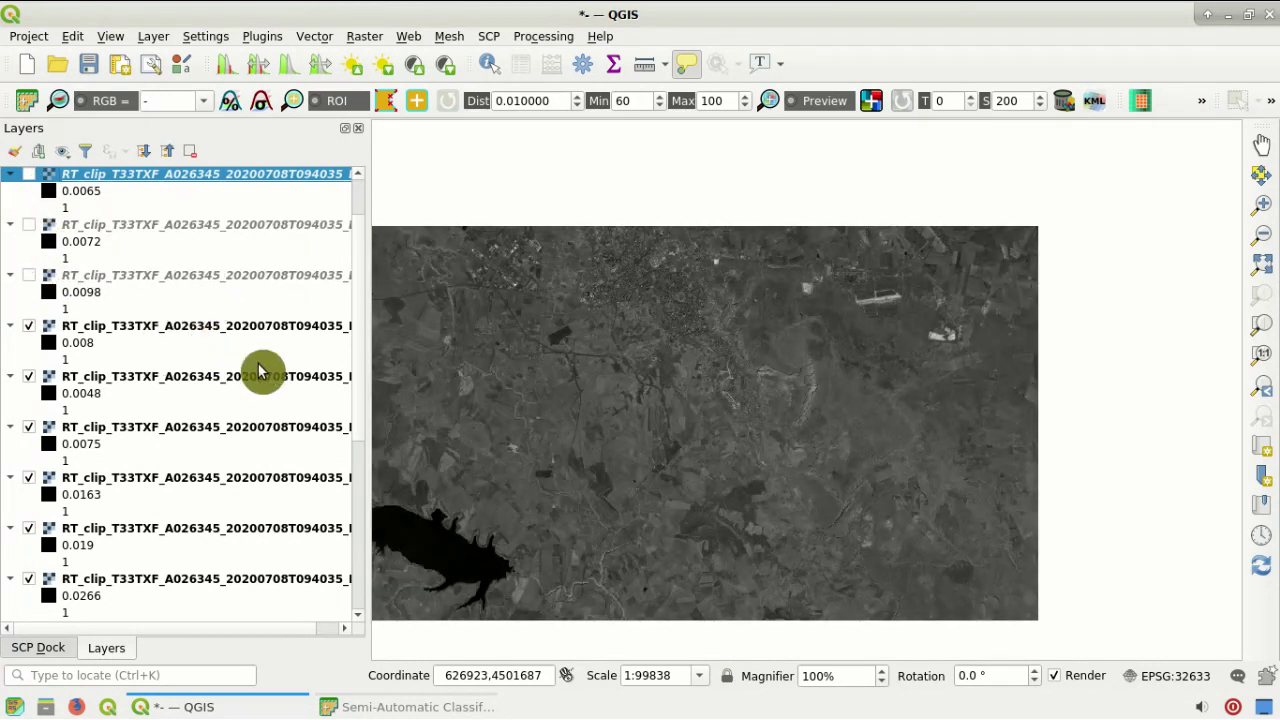
pyautogui.click(166, 152)
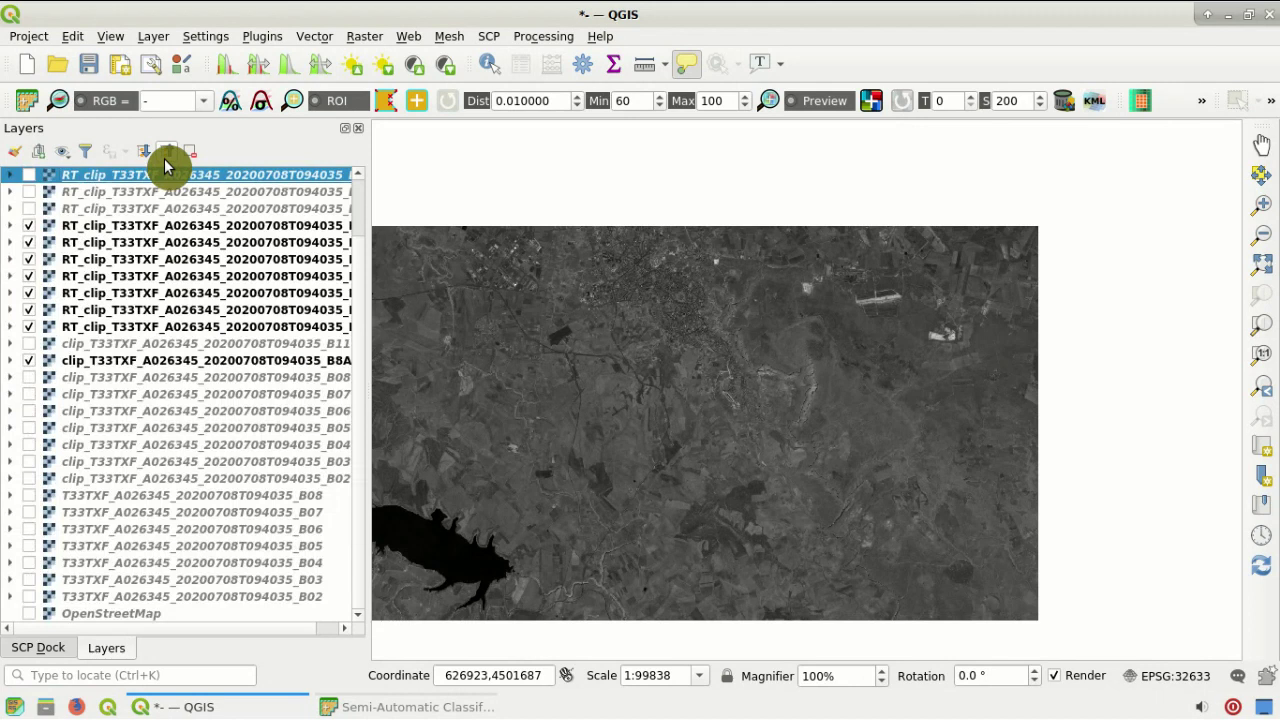
pyautogui.scroll(2, 175, 237)
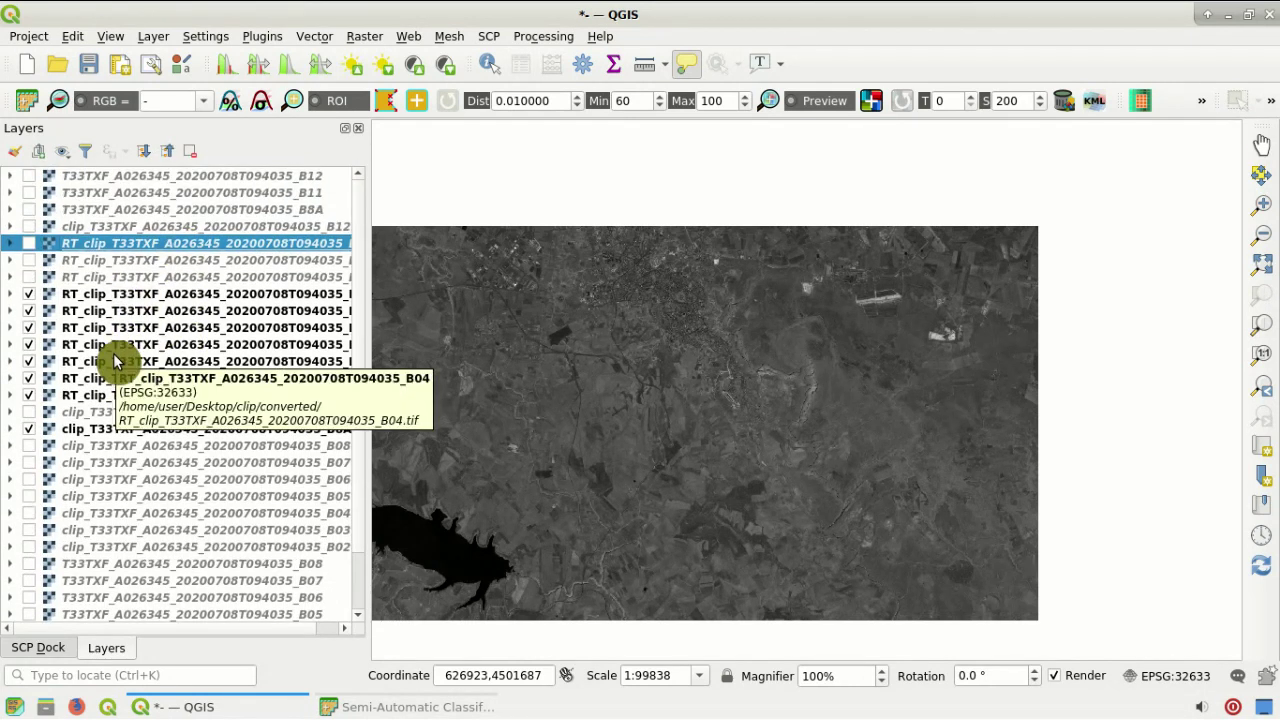
# Remove the original bands, the unconverted clipped bands and OpenStreetMap from the project, keeping only the RT_clip layers
pyautogui.click(216, 232)
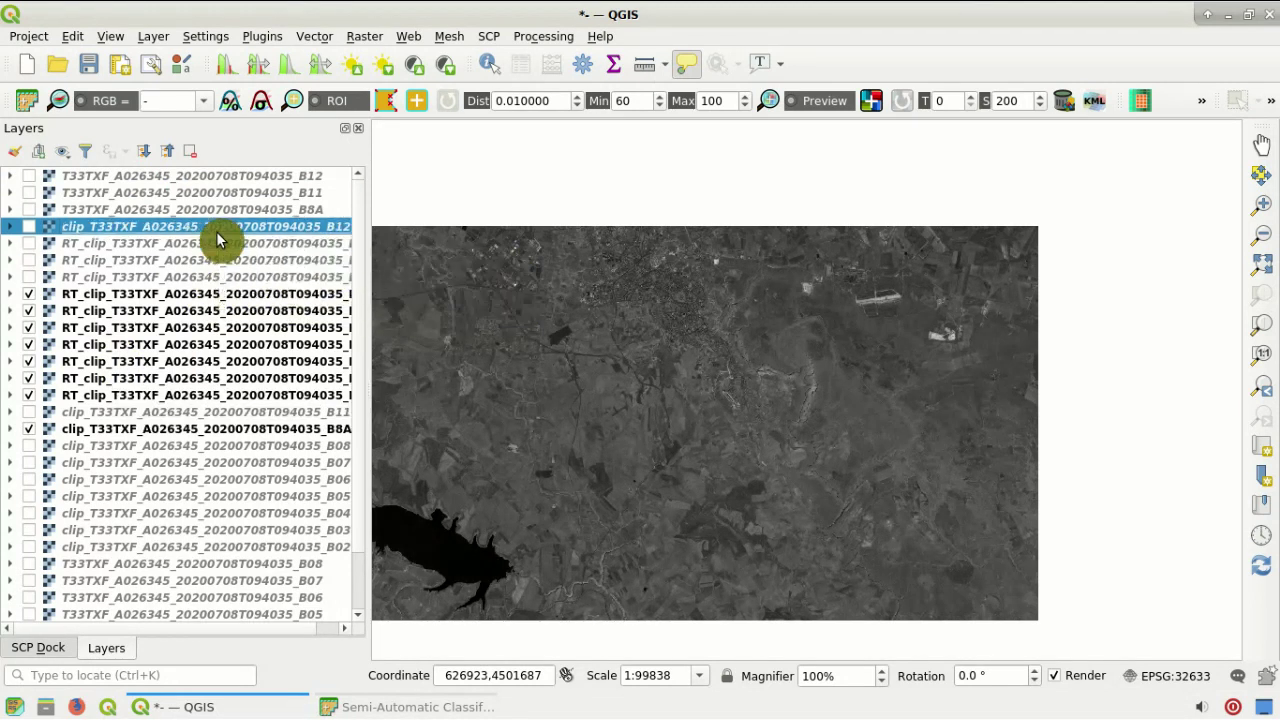
pyautogui.keyDown('shift'); pyautogui.click(209, 176); pyautogui.keyUp('shift')
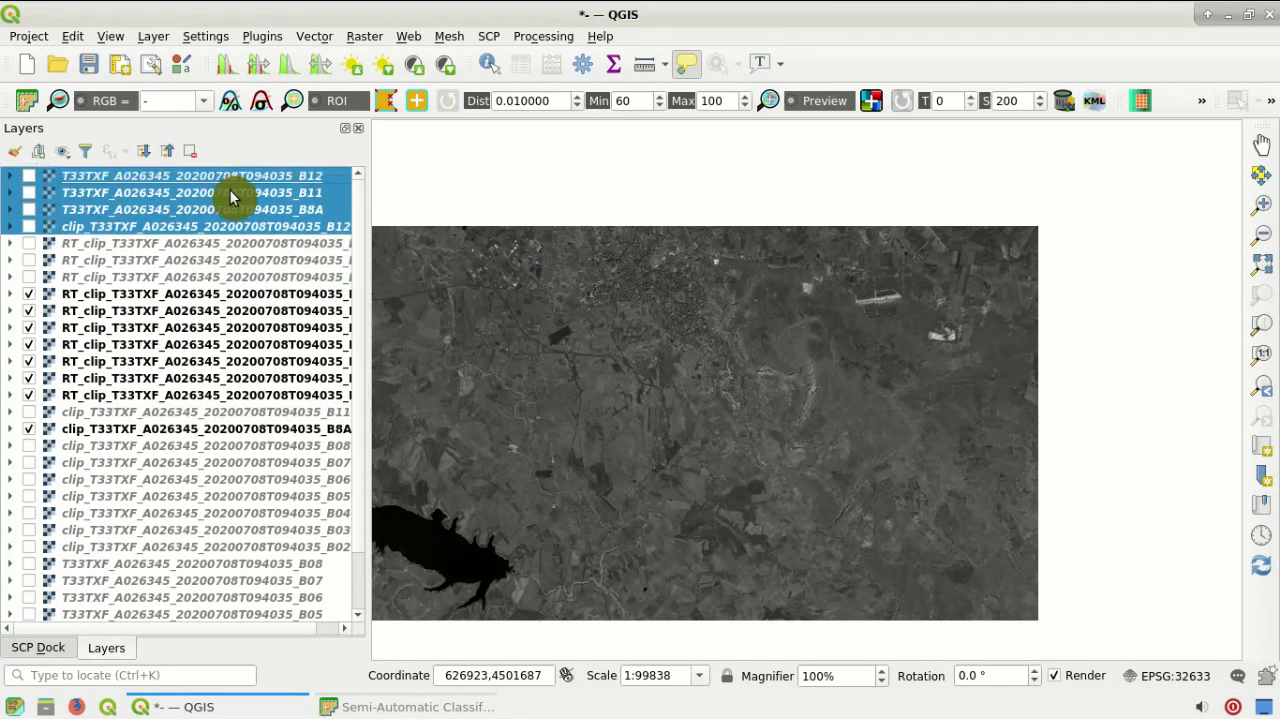
pyautogui.rightClick(230, 197)
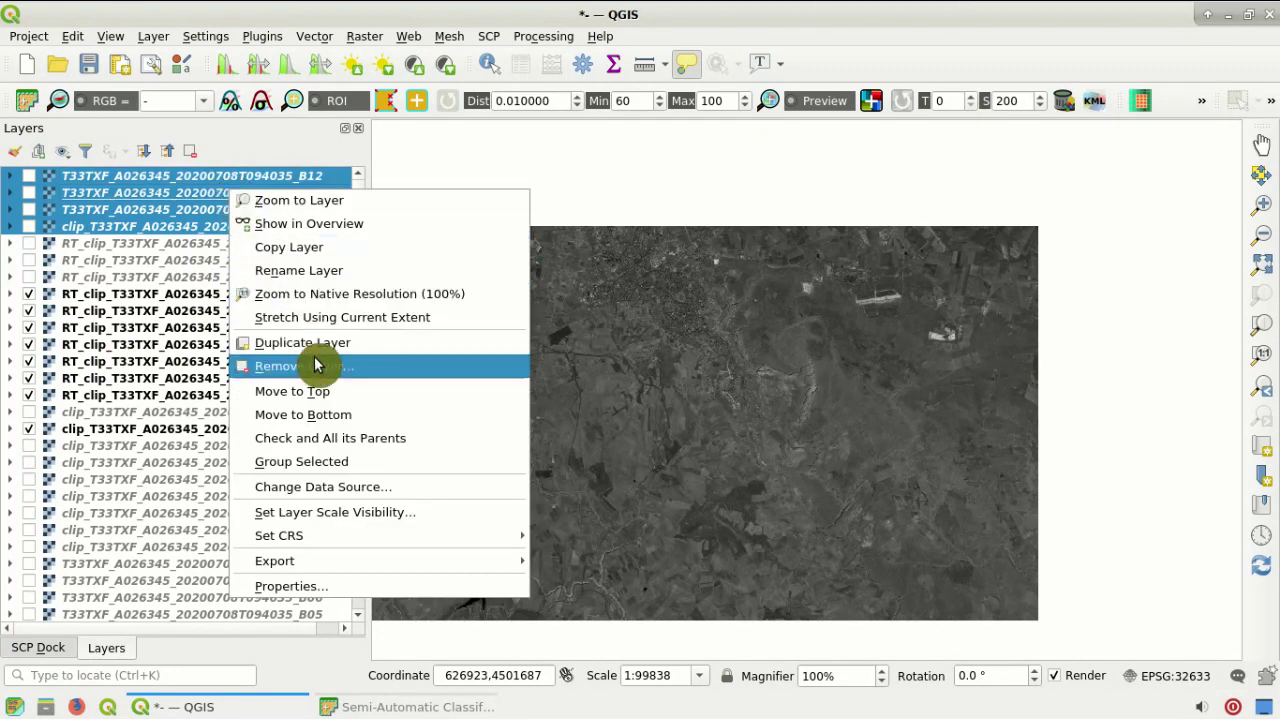
pyautogui.click(451, 366)
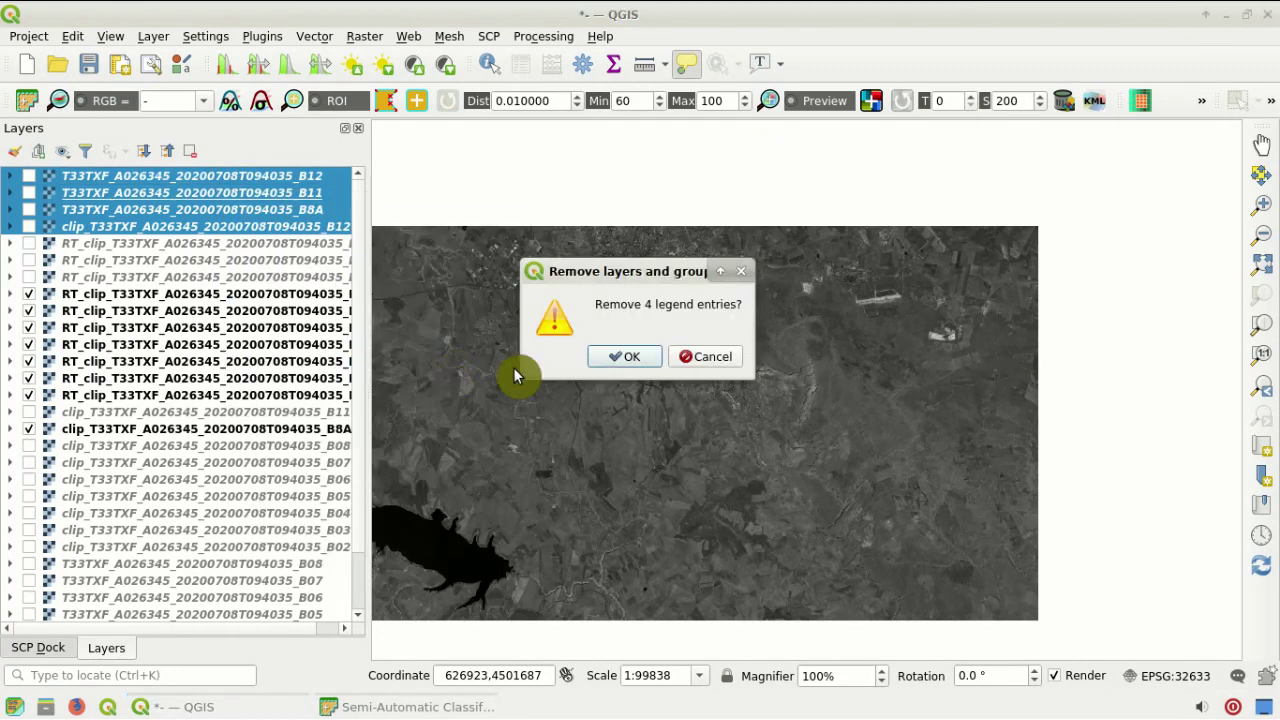
pyautogui.click(640, 360)
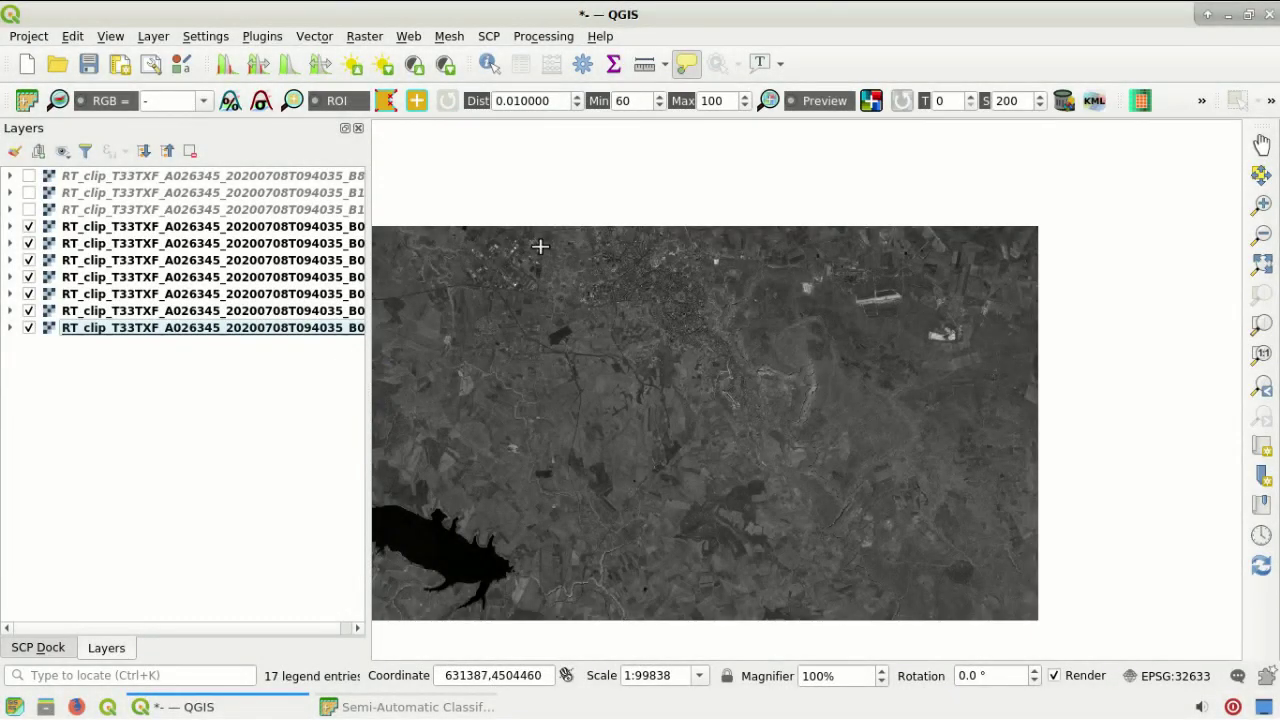
# Open the band set definition and clear all original Sentinel-2 bands from band set 1
pyautogui.click(494, 37)
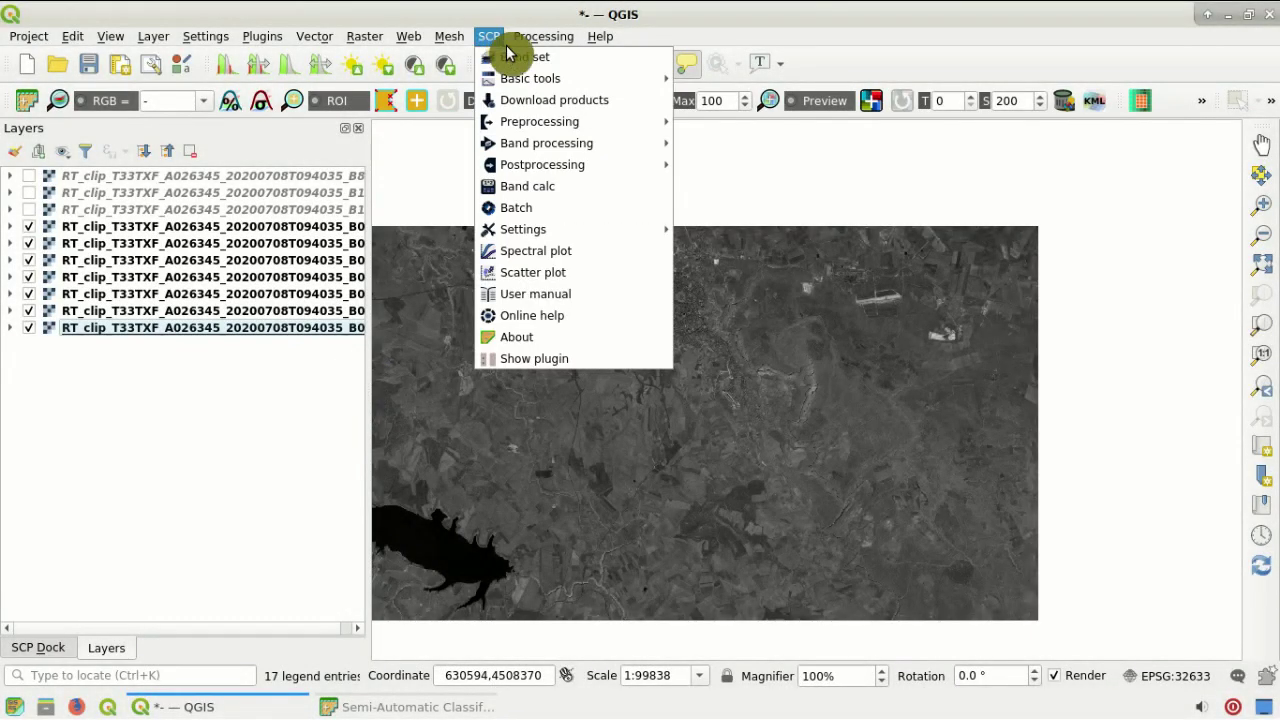
pyautogui.click(611, 60)
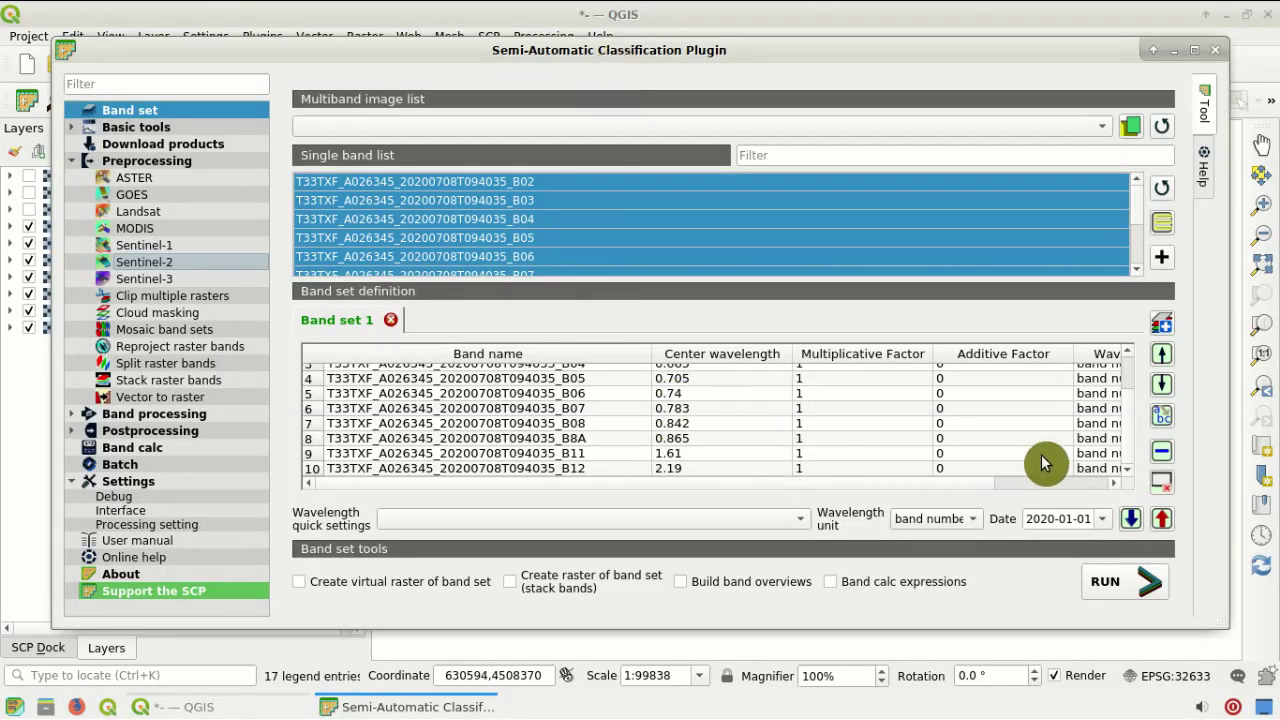
pyautogui.click(1163, 488)
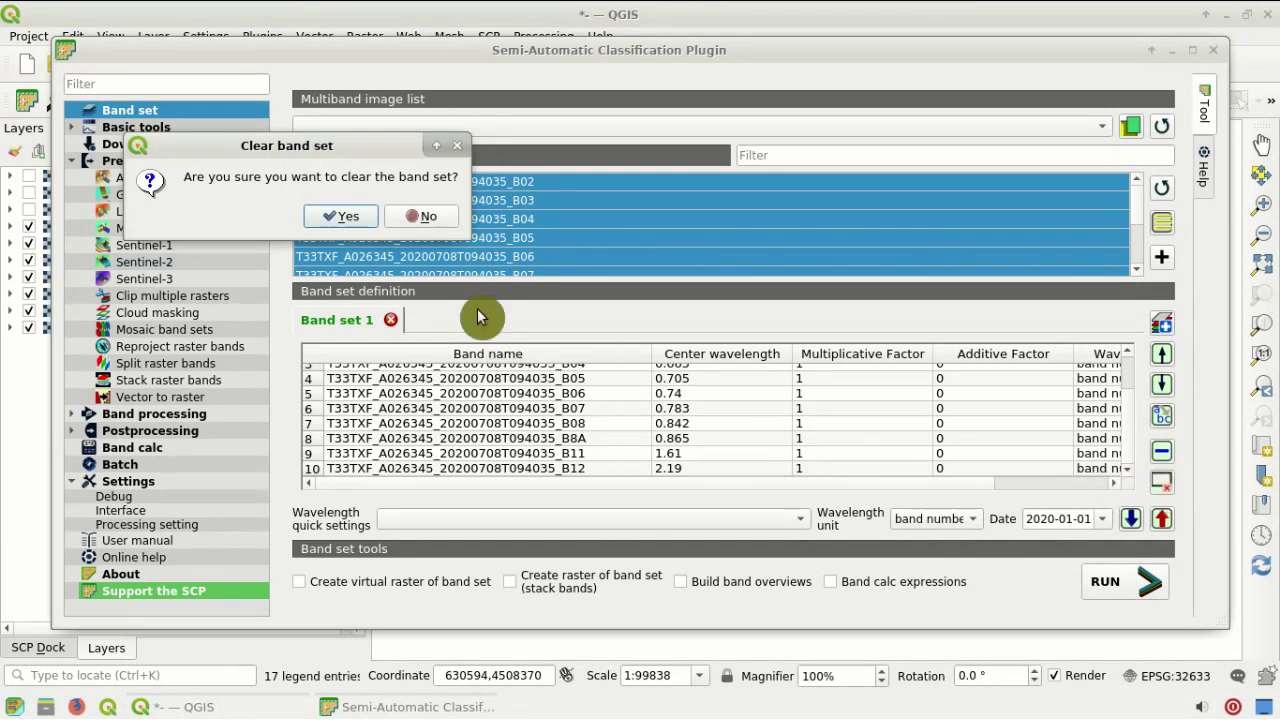
pyautogui.click(340, 217)
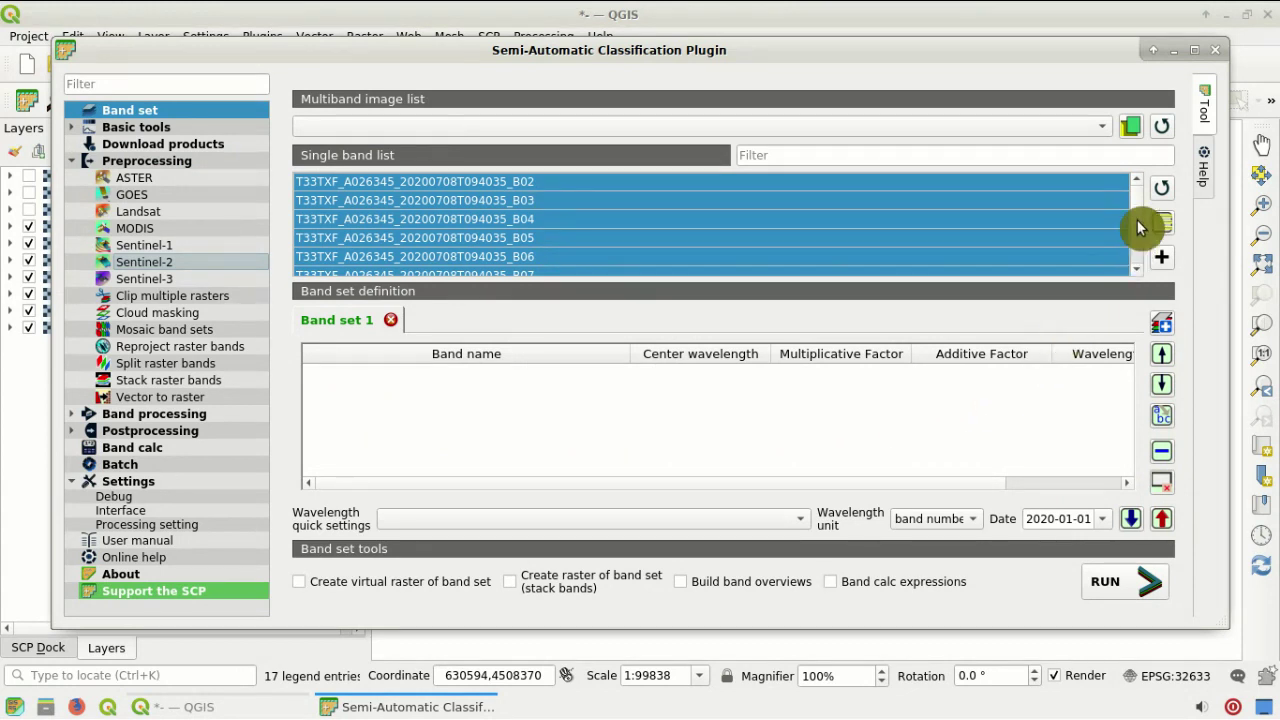
# Refresh the single band list and add all converted RT_clip bands to band set 1
pyautogui.click(1158, 187)
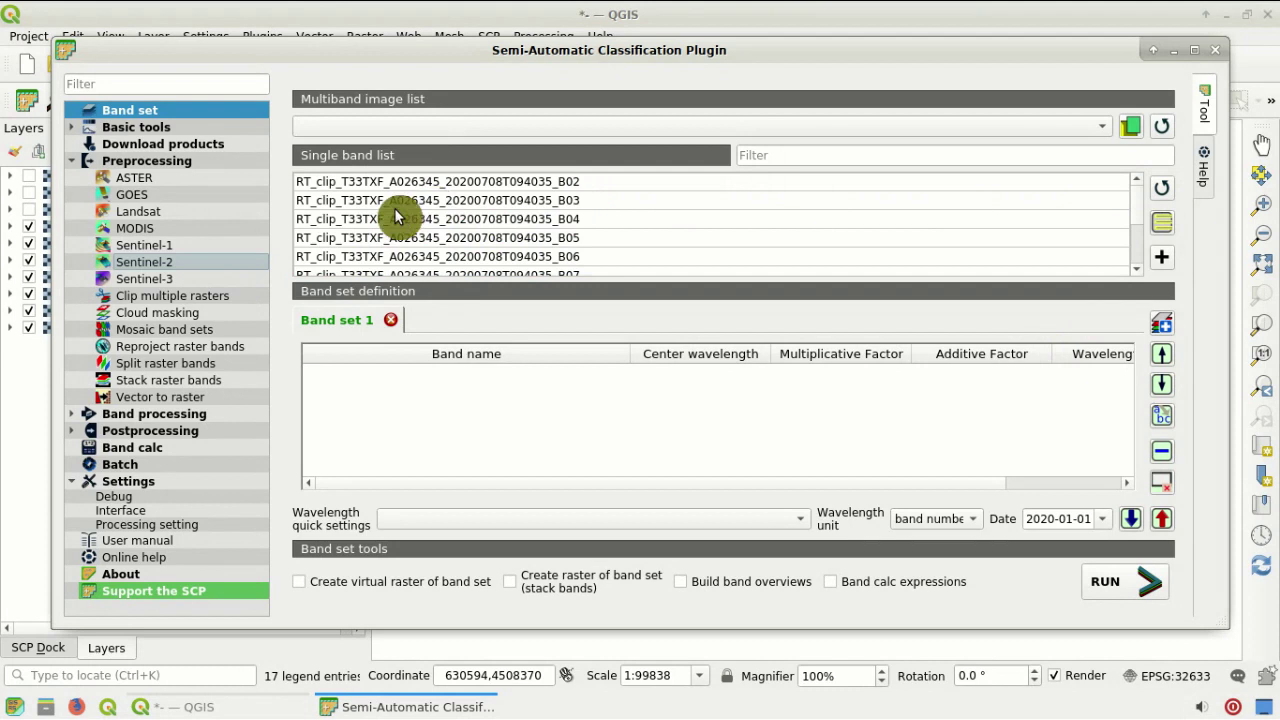
pyautogui.moveTo(1137, 223); pyautogui.dragTo(1134, 194)
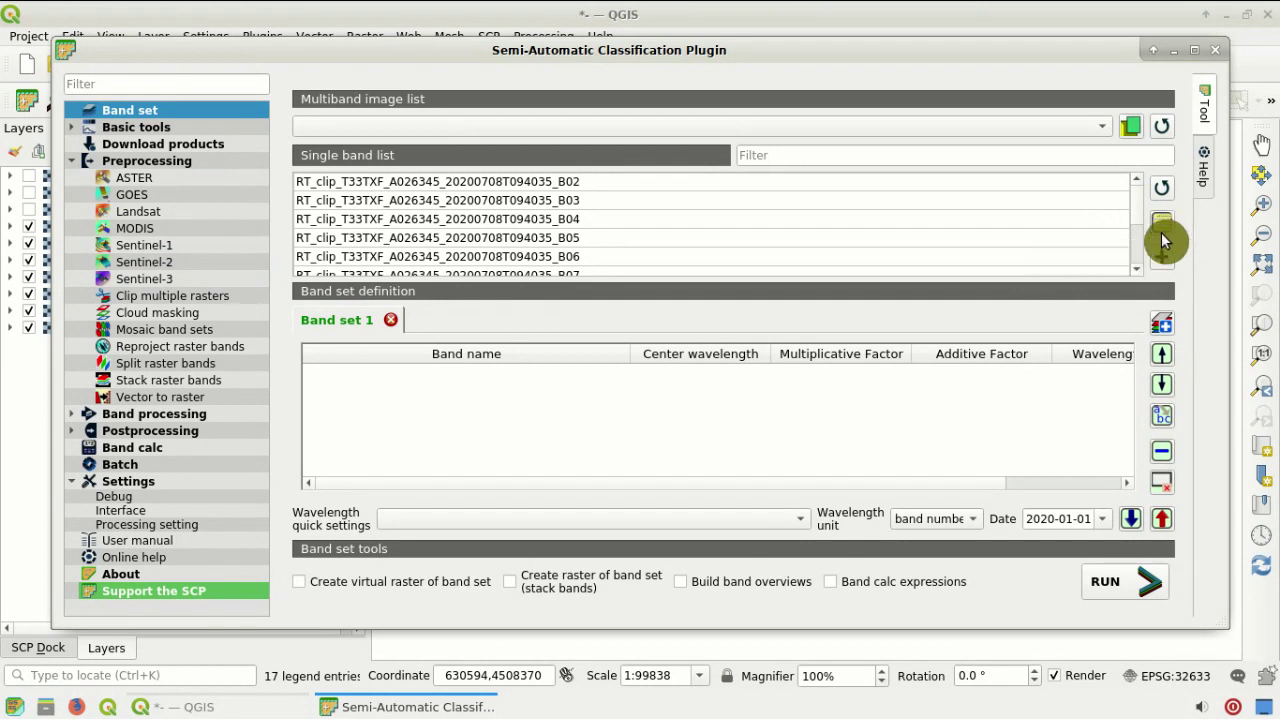
pyautogui.click(1163, 229)
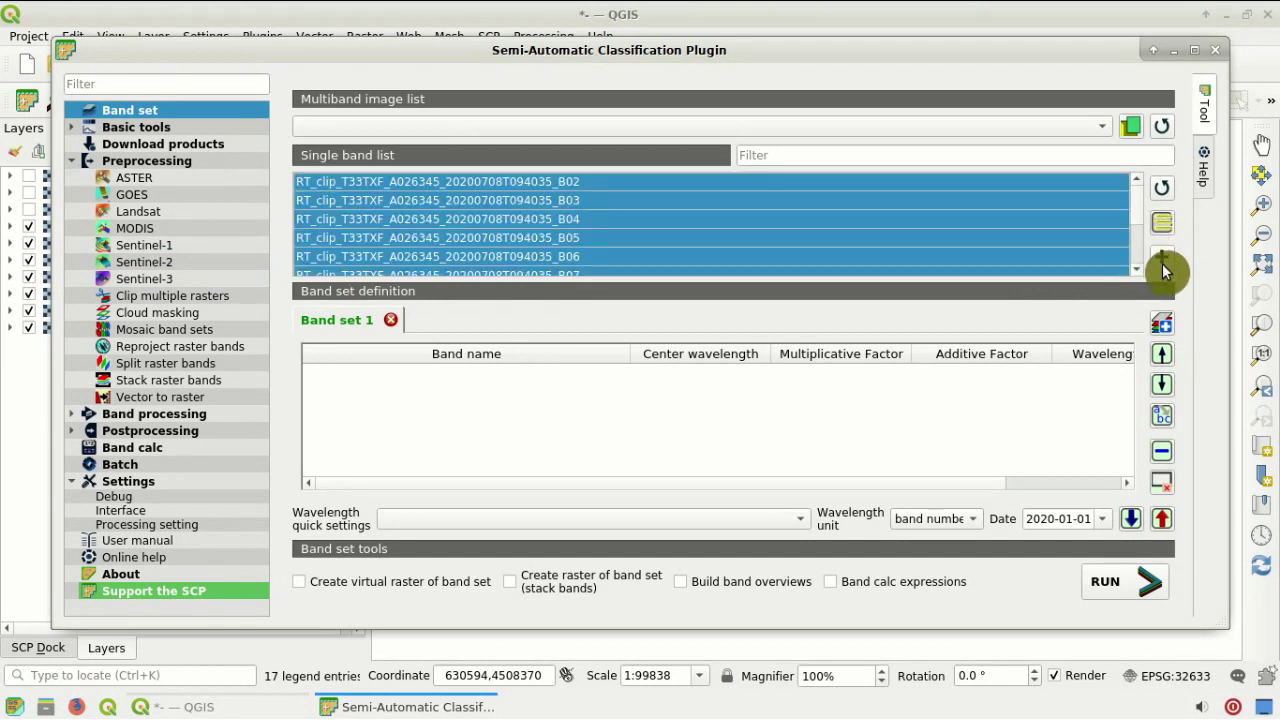
pyautogui.click(1162, 266)
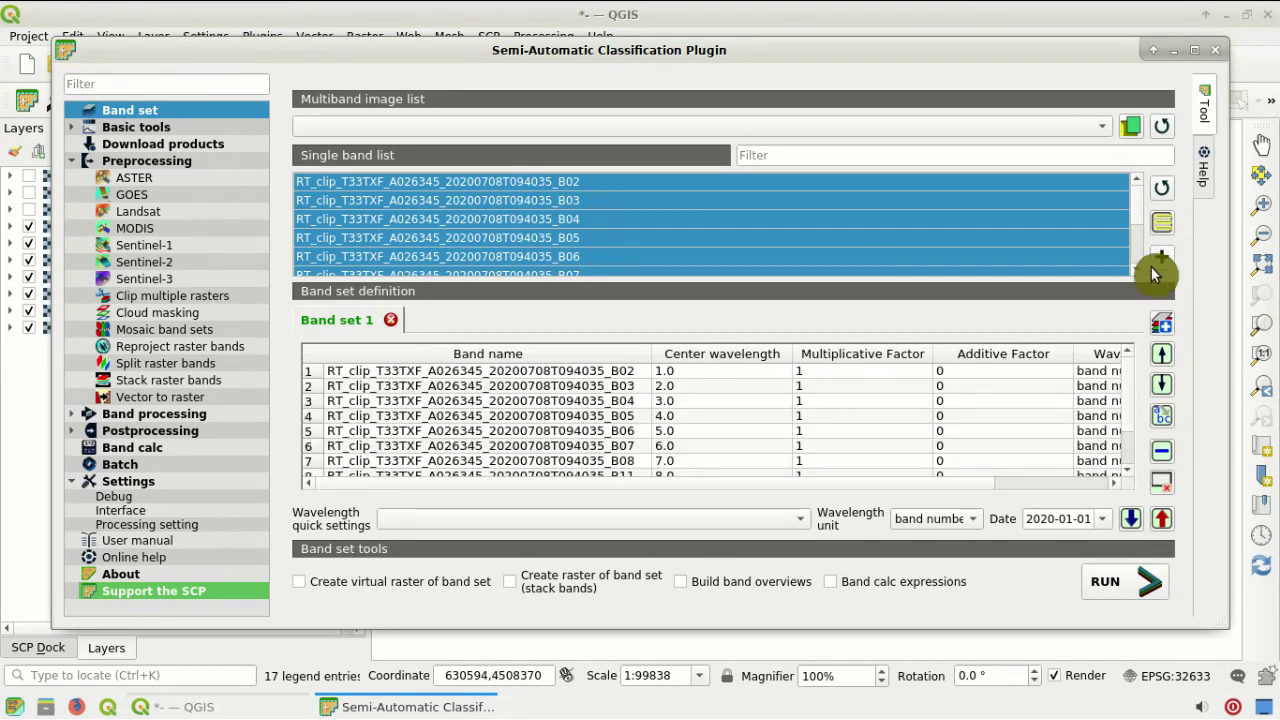
# Apply the Sentinel-2 wavelength quick setting to band set 1 and check the order of its bands
pyautogui.click(785, 522)
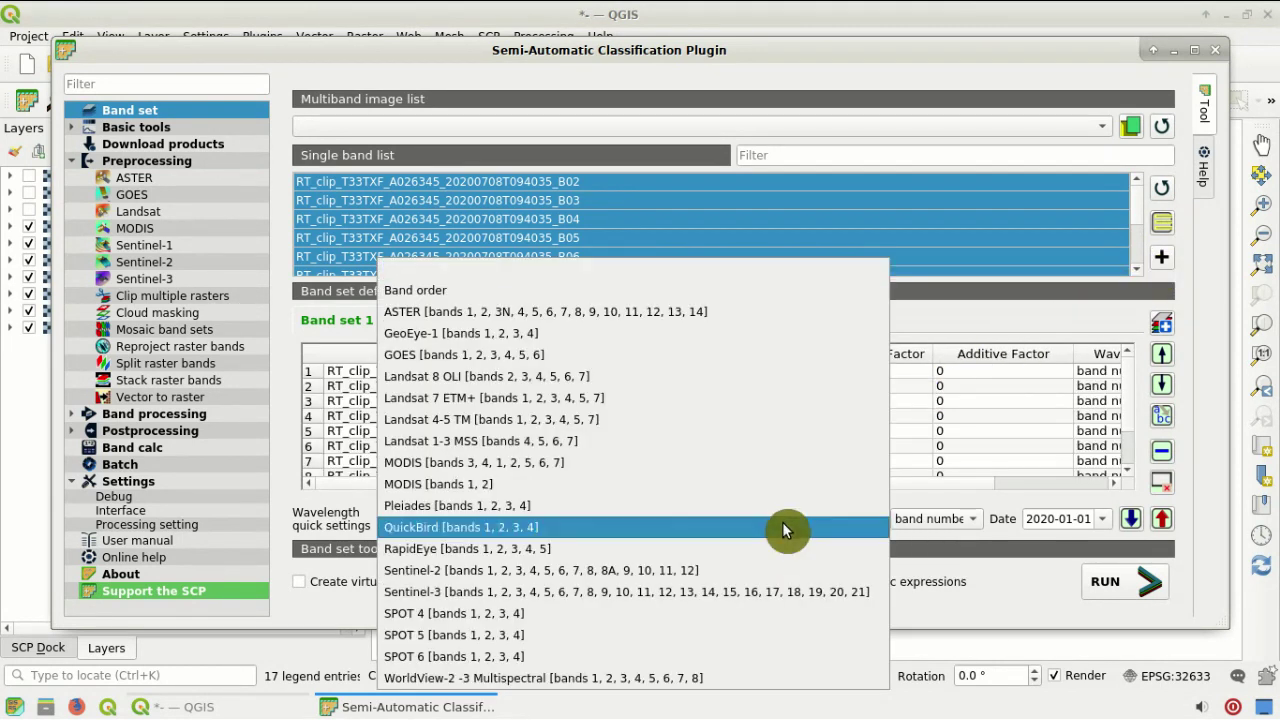
pyautogui.click(568, 572)
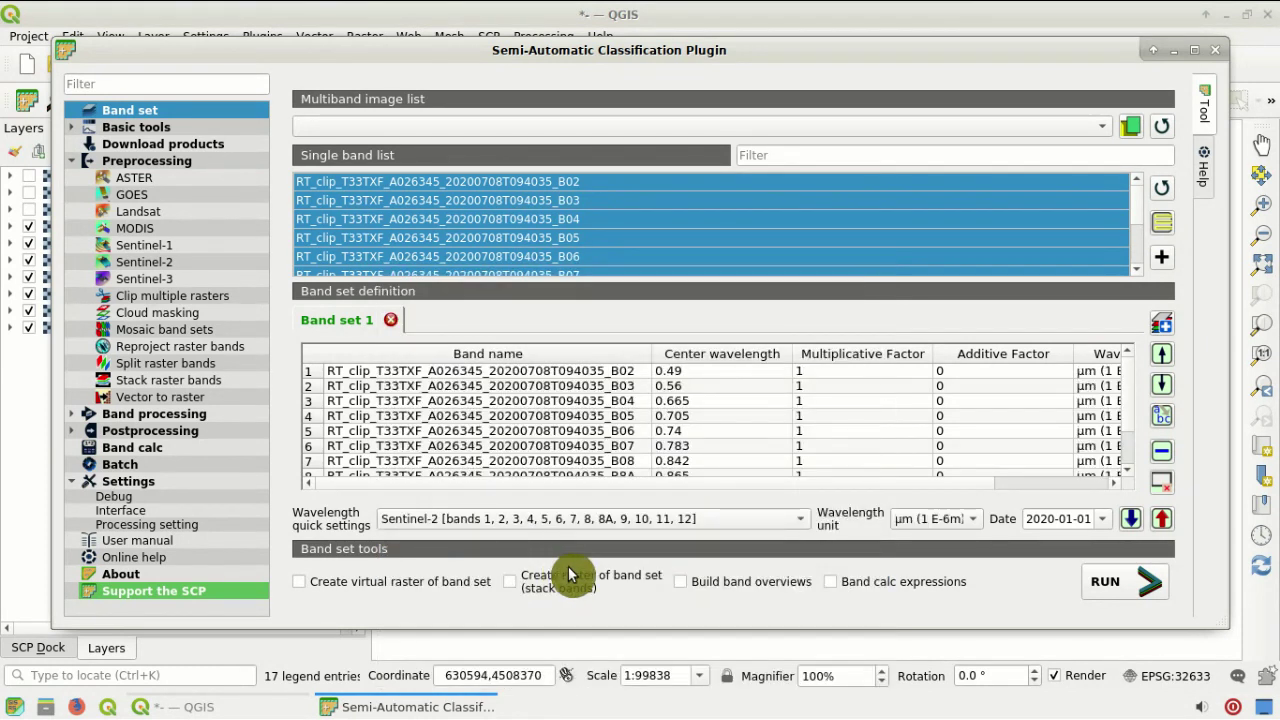
pyautogui.scroll(-1, 1127, 420)
pyautogui.scroll(-1, 1127, 420)
pyautogui.scroll(3, 1123, 431)
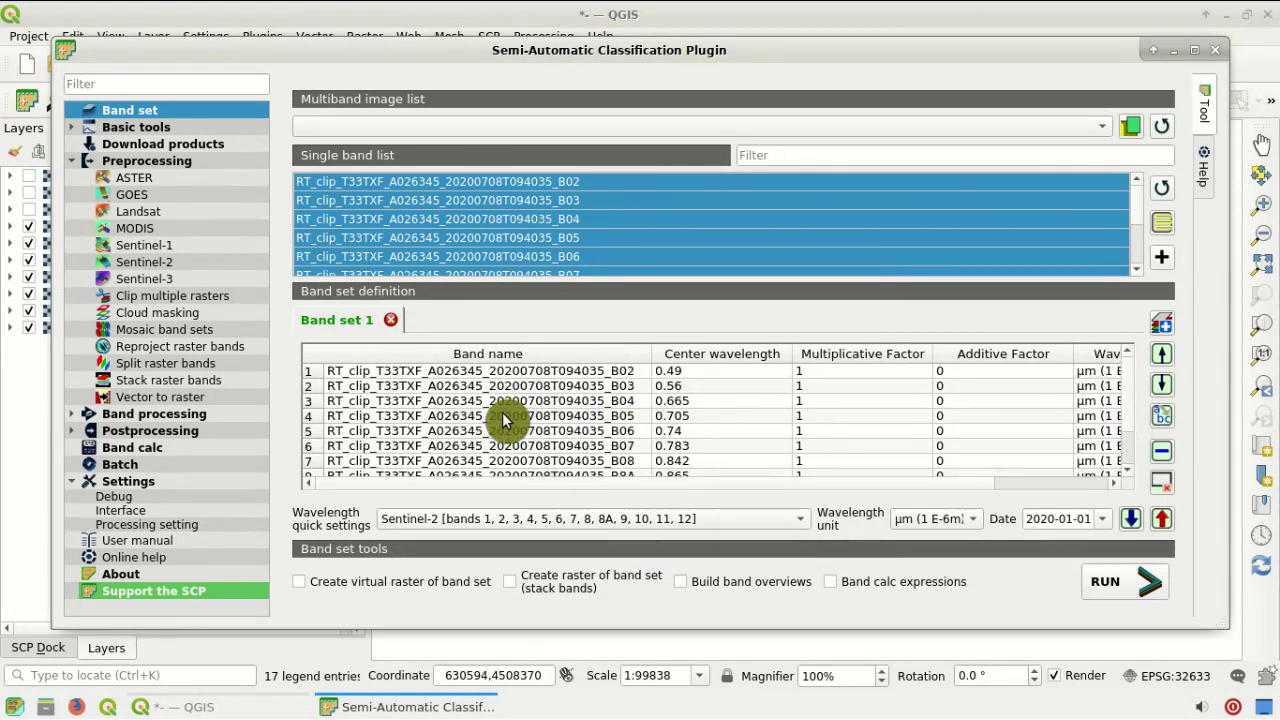
# Create a new SCP training input file named training in the converted folder
pyautogui.click(280, 707)
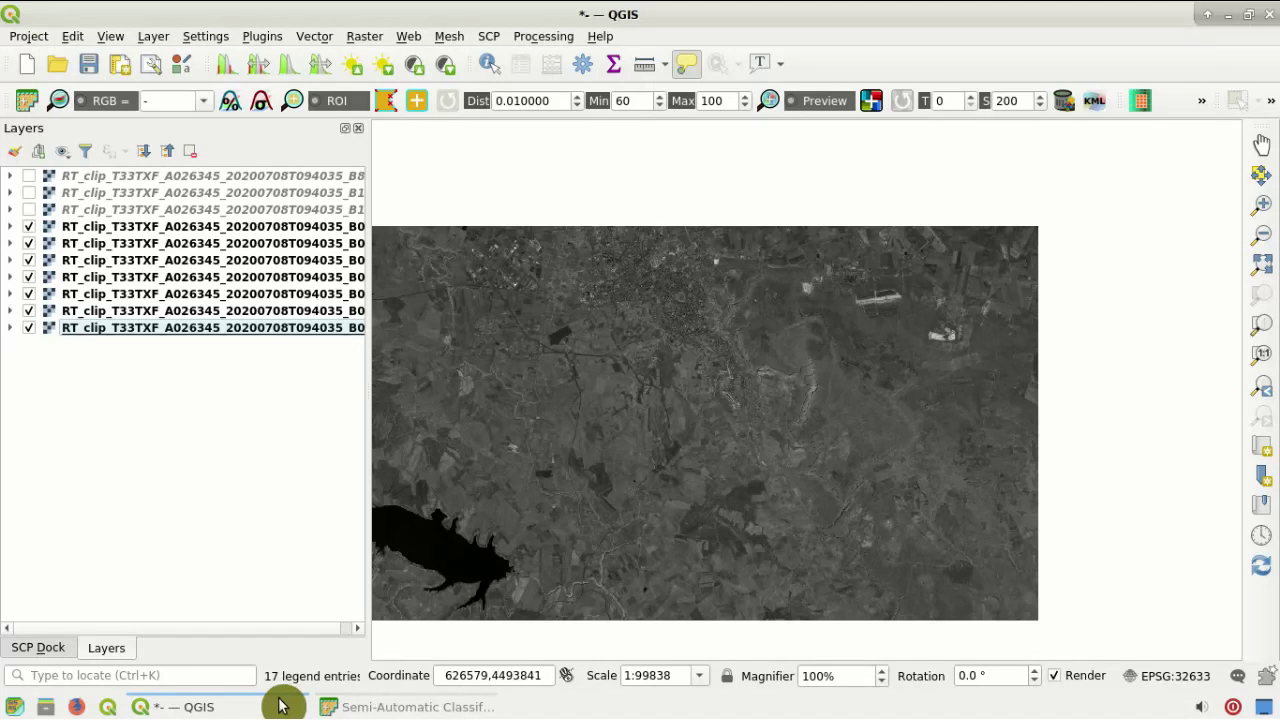
pyautogui.click(40, 648)
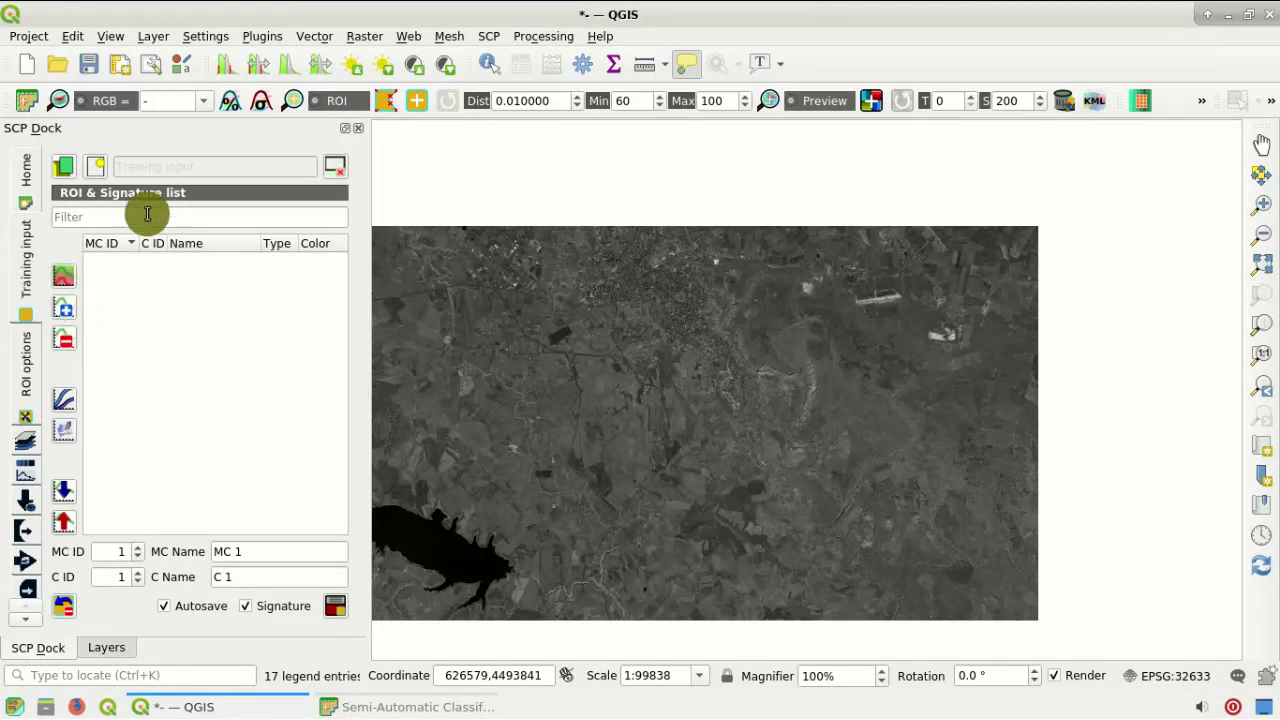
pyautogui.click(101, 167)
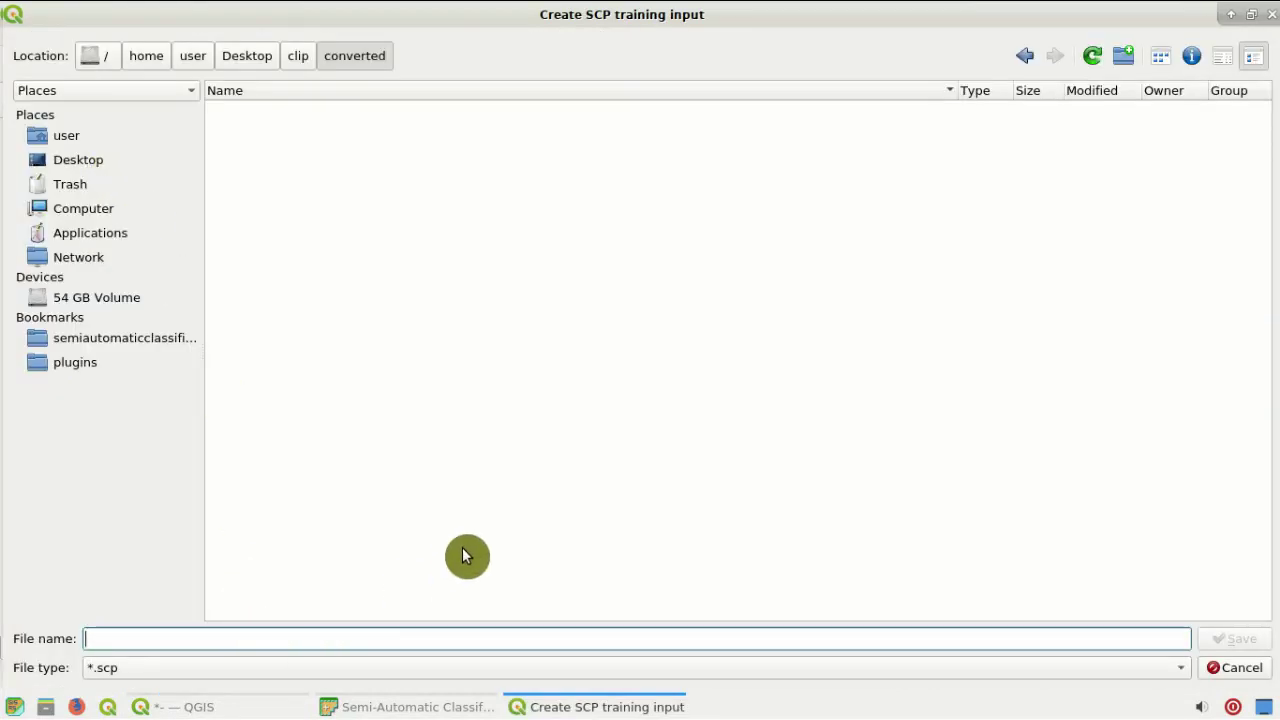
pyautogui.write('training')
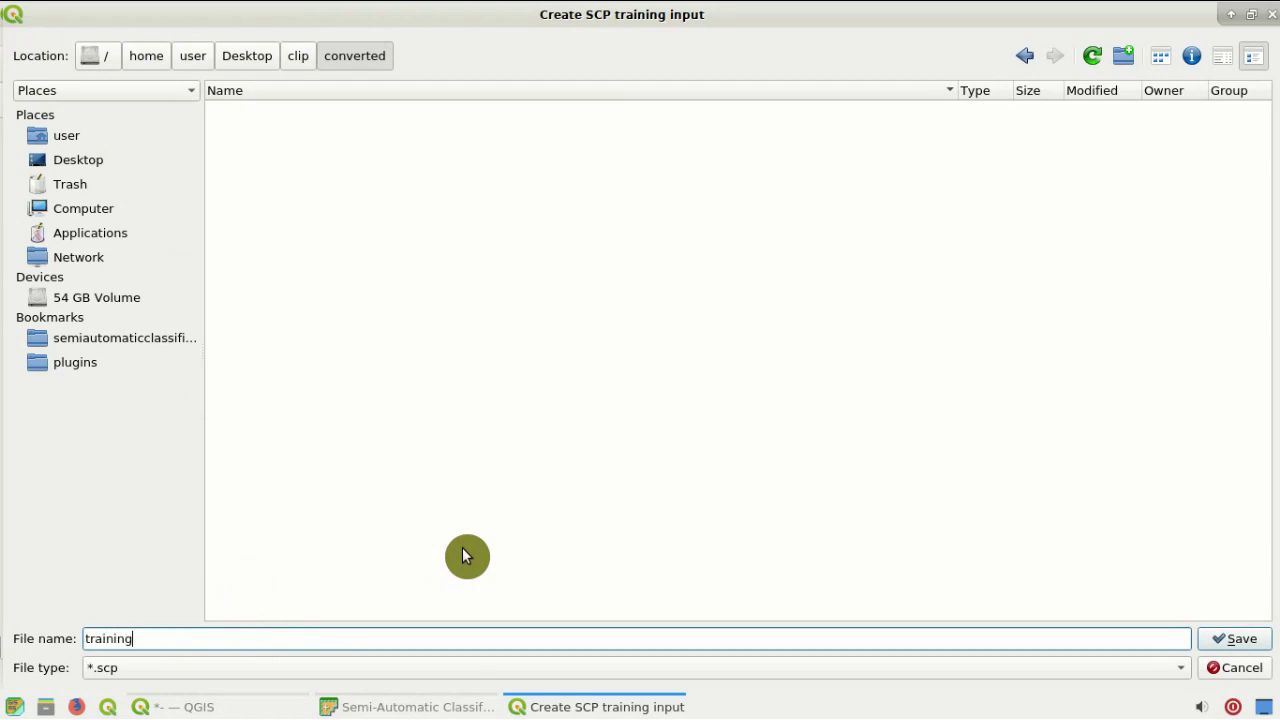
pyautogui.click(1232, 638)
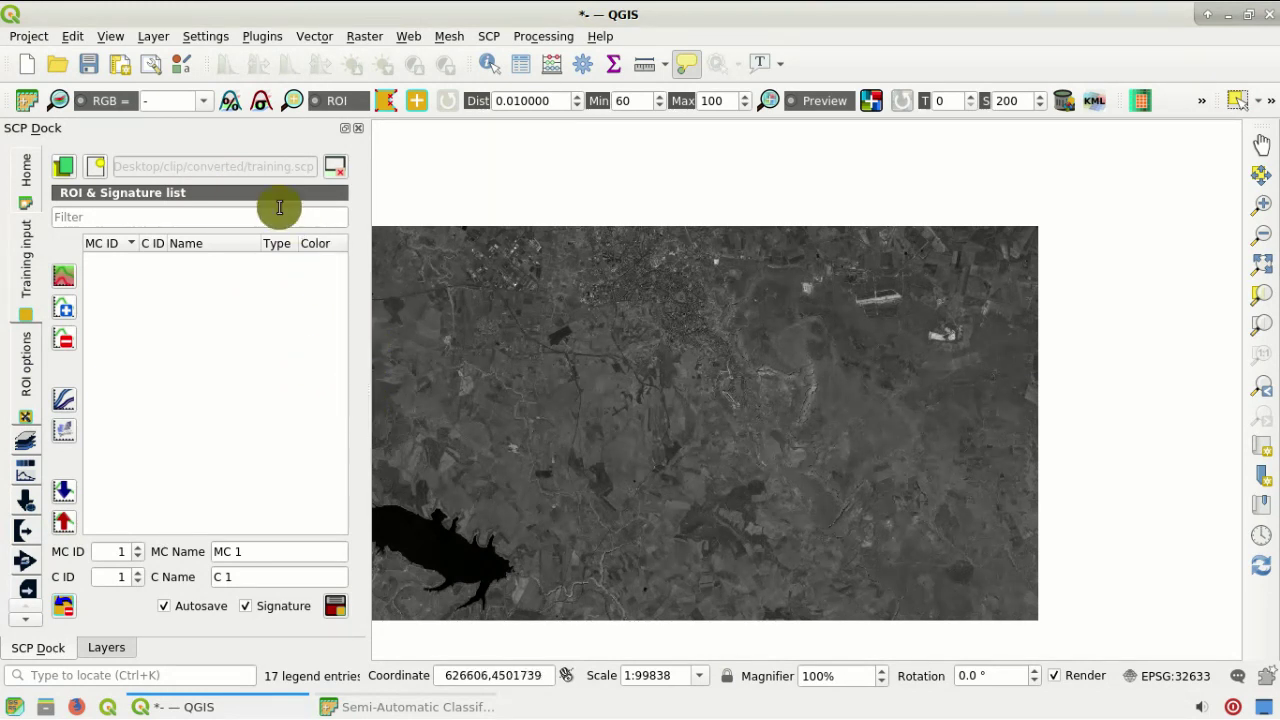
# Display band set 1 as an RGB 3-2-1 composite, move Virtual Band Set 1 above all other layers and zoom to its extent
pyautogui.click(207, 104)
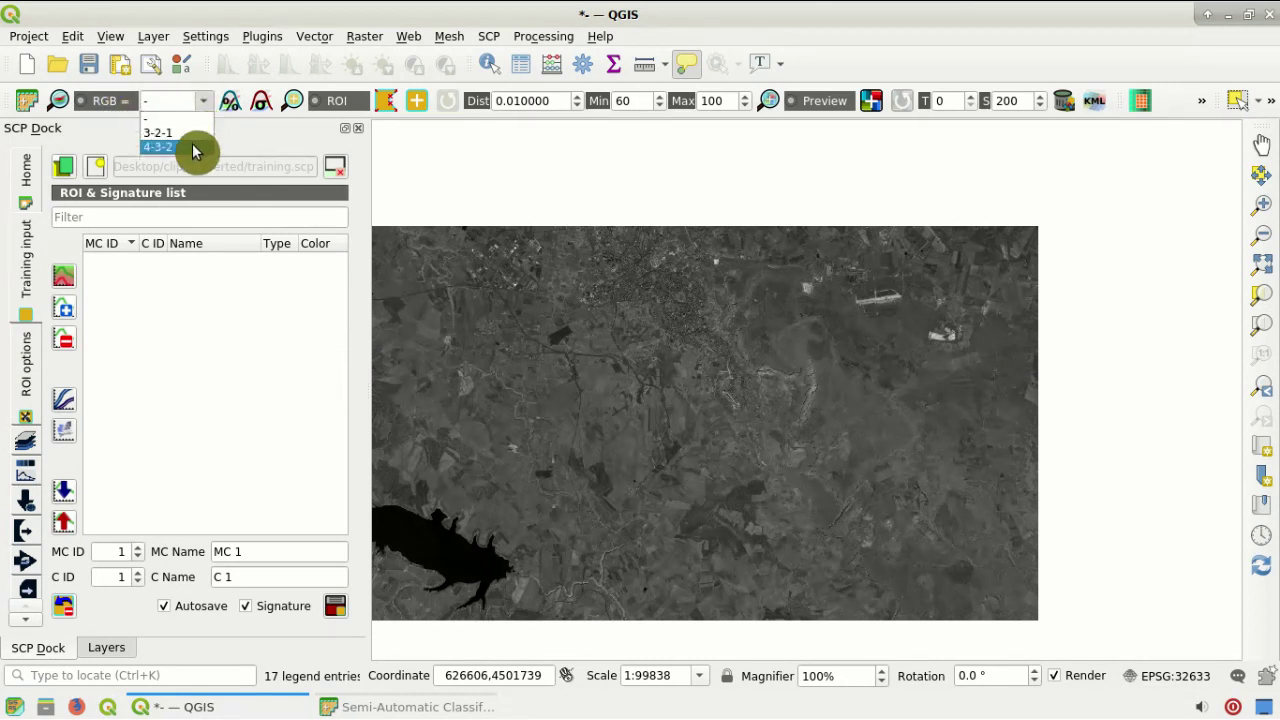
pyautogui.press('Escape')
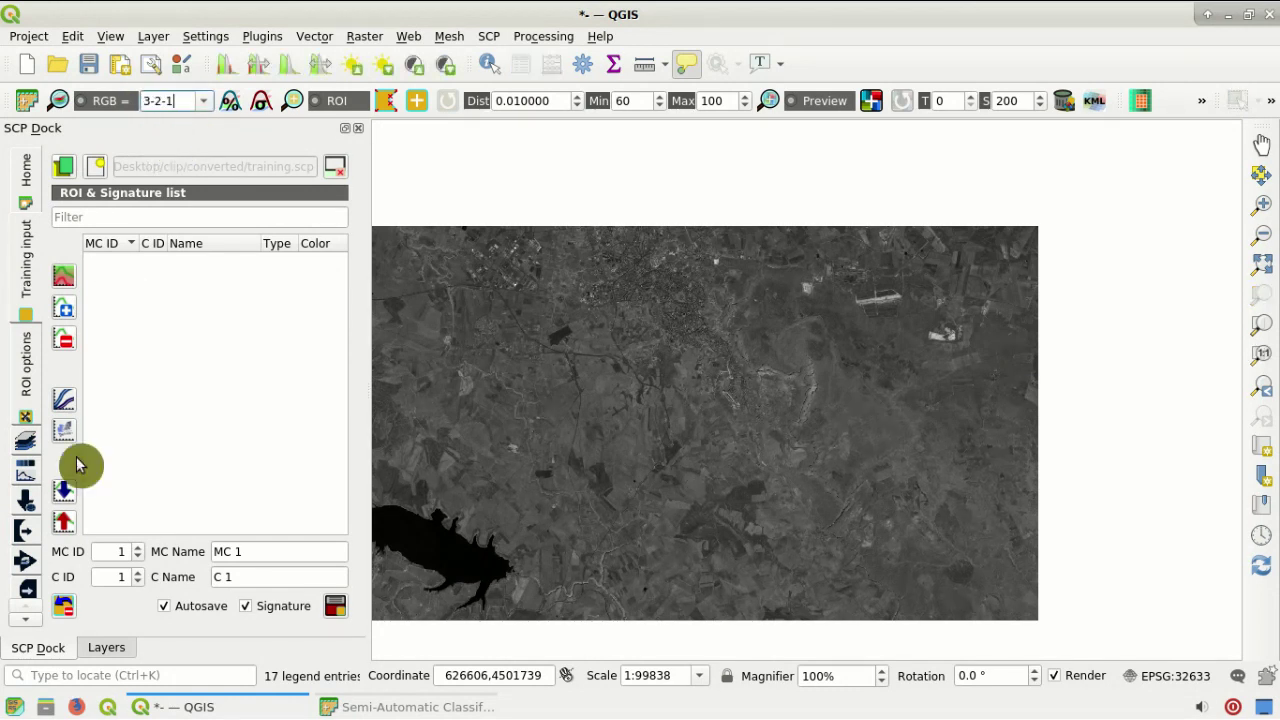
pyautogui.click(92, 645)
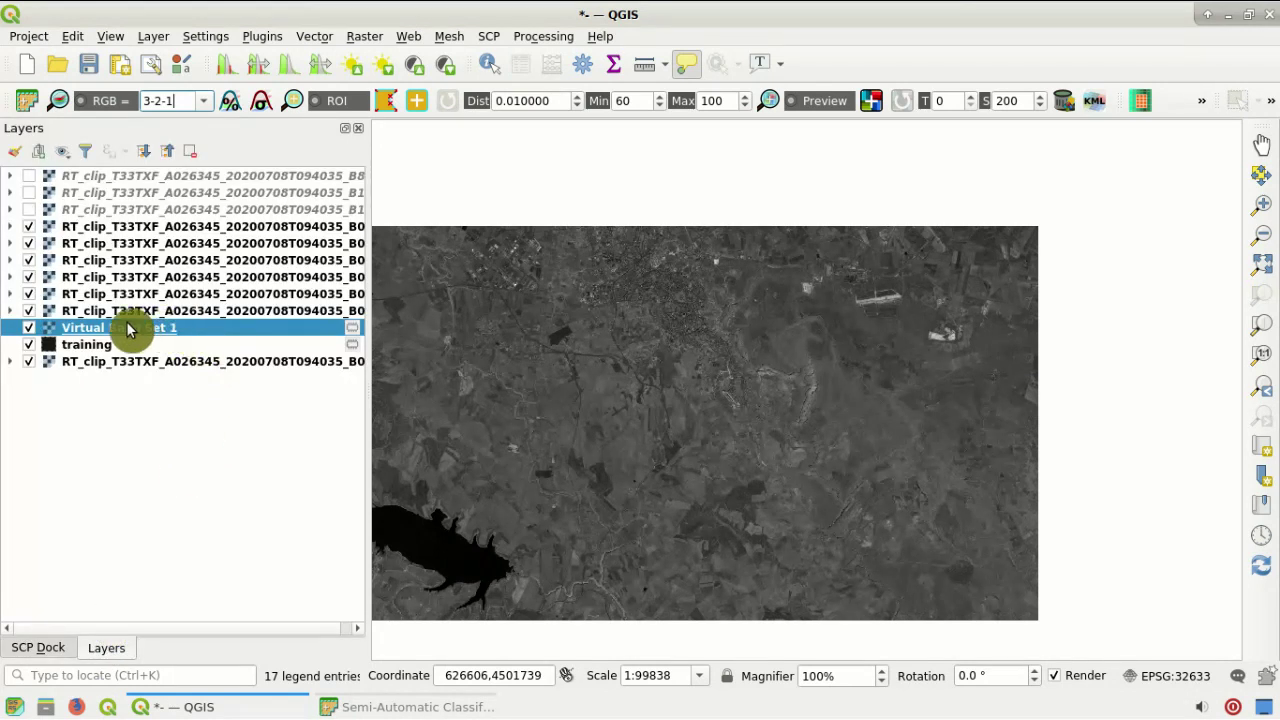
pyautogui.moveTo(141, 333); pyautogui.dragTo(256, 178)
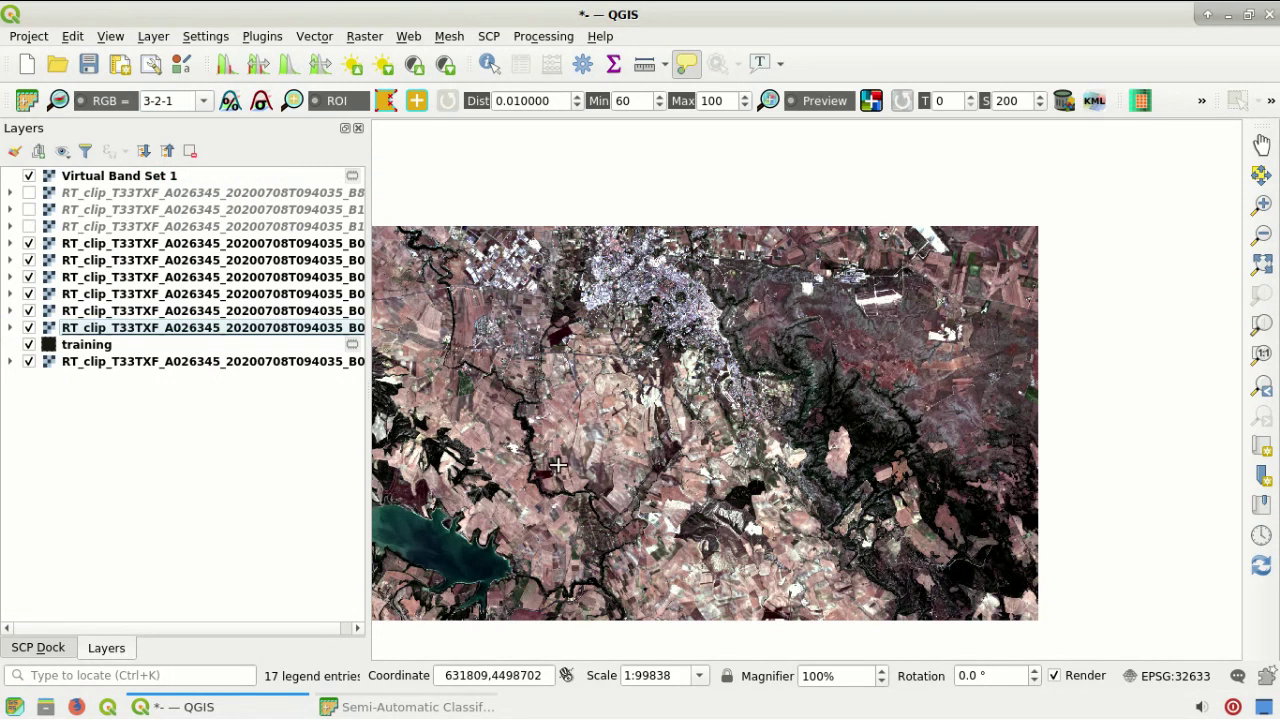
pyautogui.rightClick(222, 184)
pyautogui.click(226, 186)
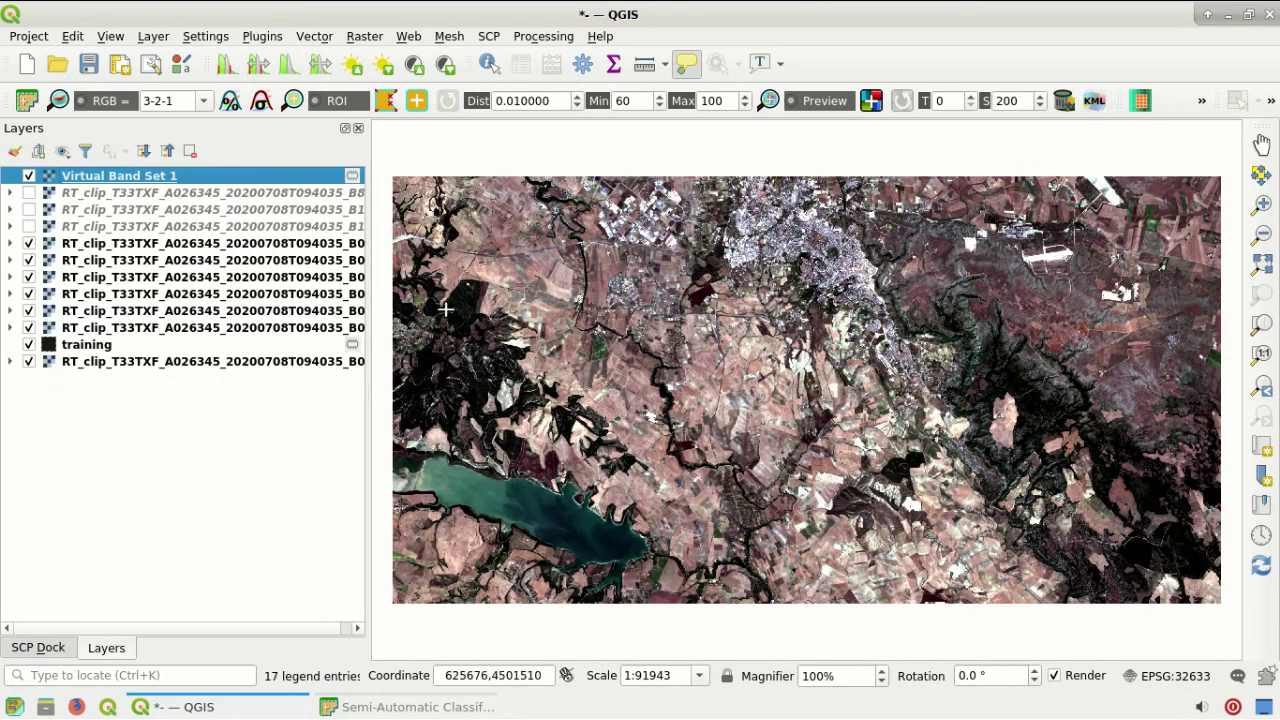
# Change the virtual band set's color composite to RGB 7-3-2 and examine the land cover across the image
pyautogui.moveTo(186, 99); pyautogui.dragTo(136, 100)
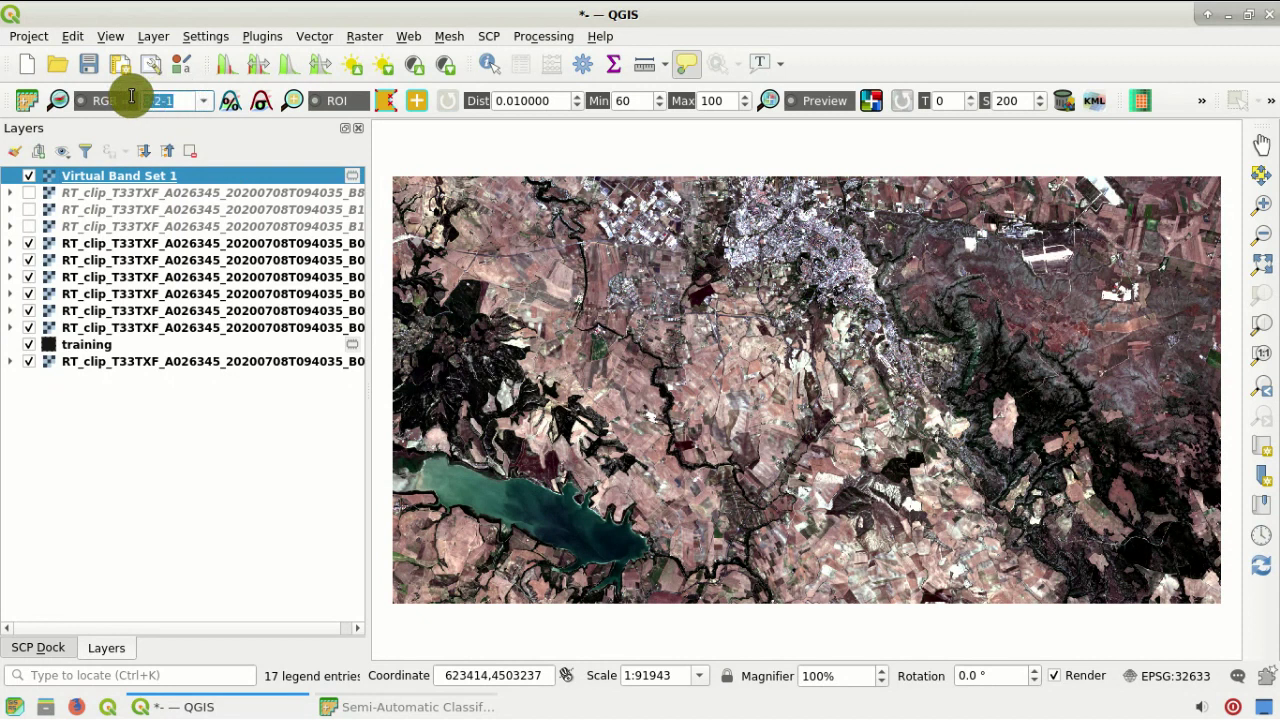
pyautogui.write('7-3-2')
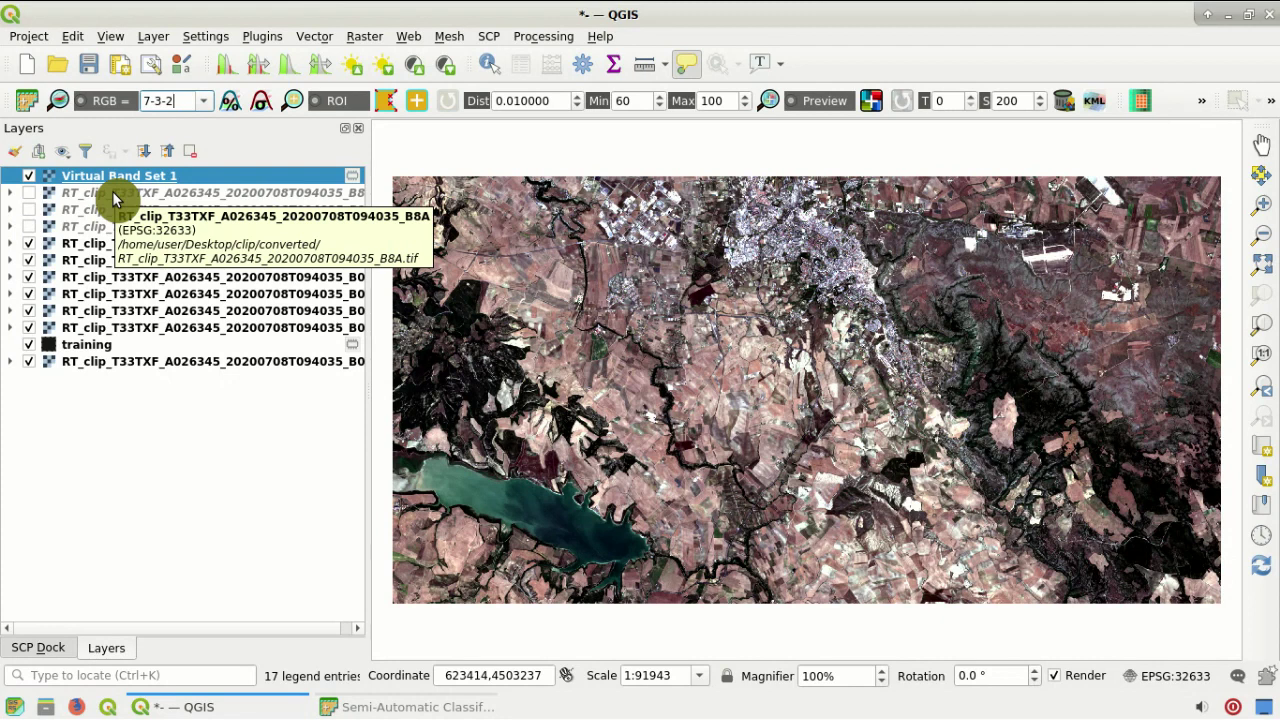
pyautogui.press('Return')
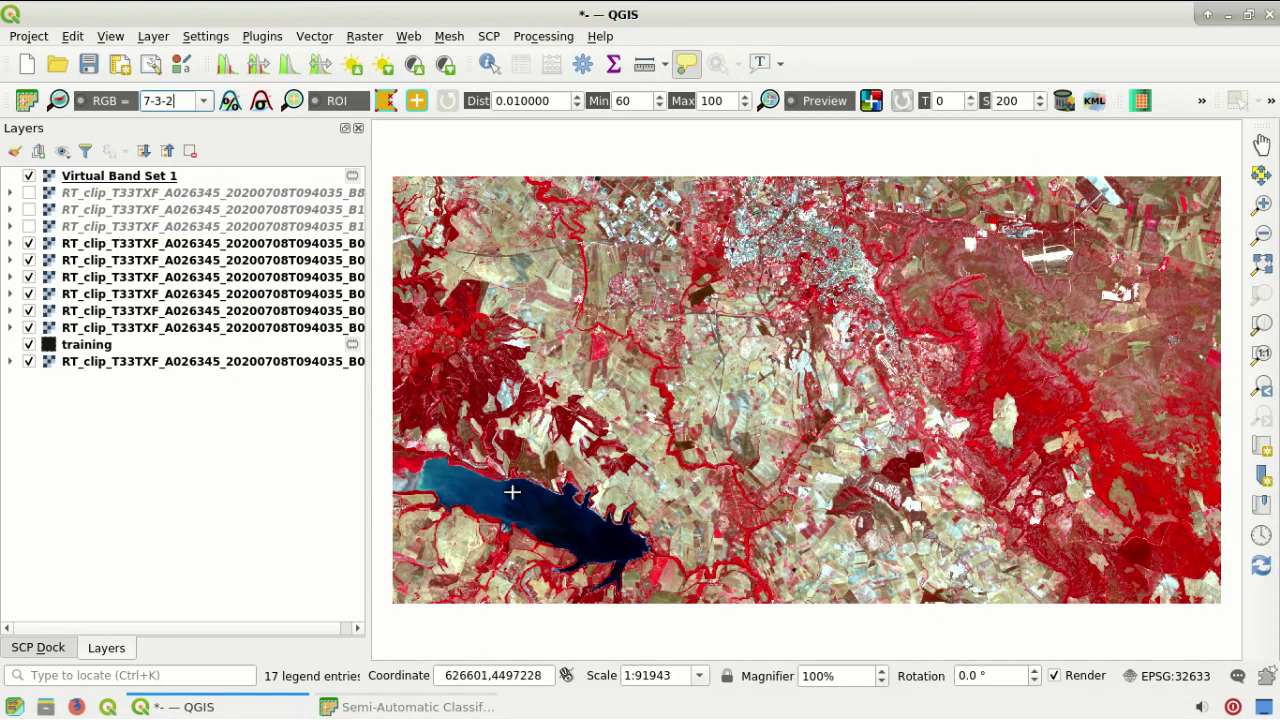
pyautogui.scroll(1, 498, 433)
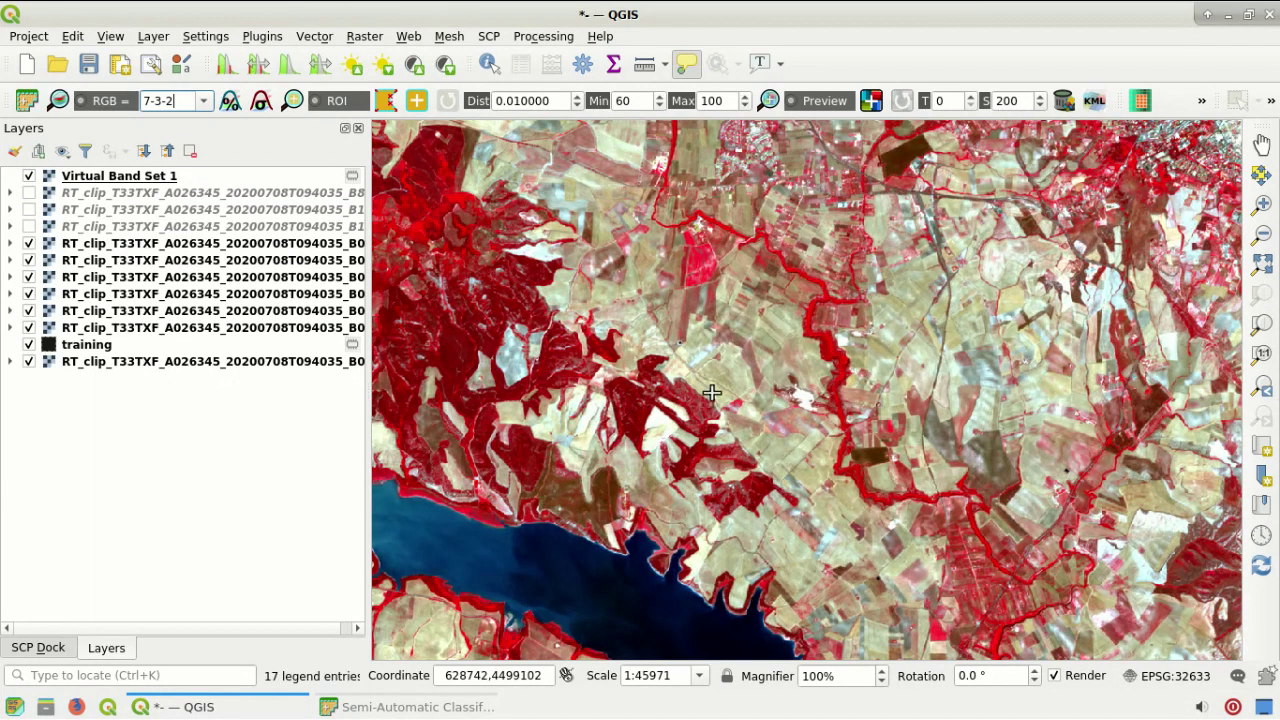
pyautogui.click(1260, 150)
pyautogui.moveTo(1083, 195); pyautogui.dragTo(897, 306)
pyautogui.moveTo(1083, 260); pyautogui.dragTo(871, 391)
pyautogui.moveTo(1003, 474); pyautogui.dragTo(880, 434)
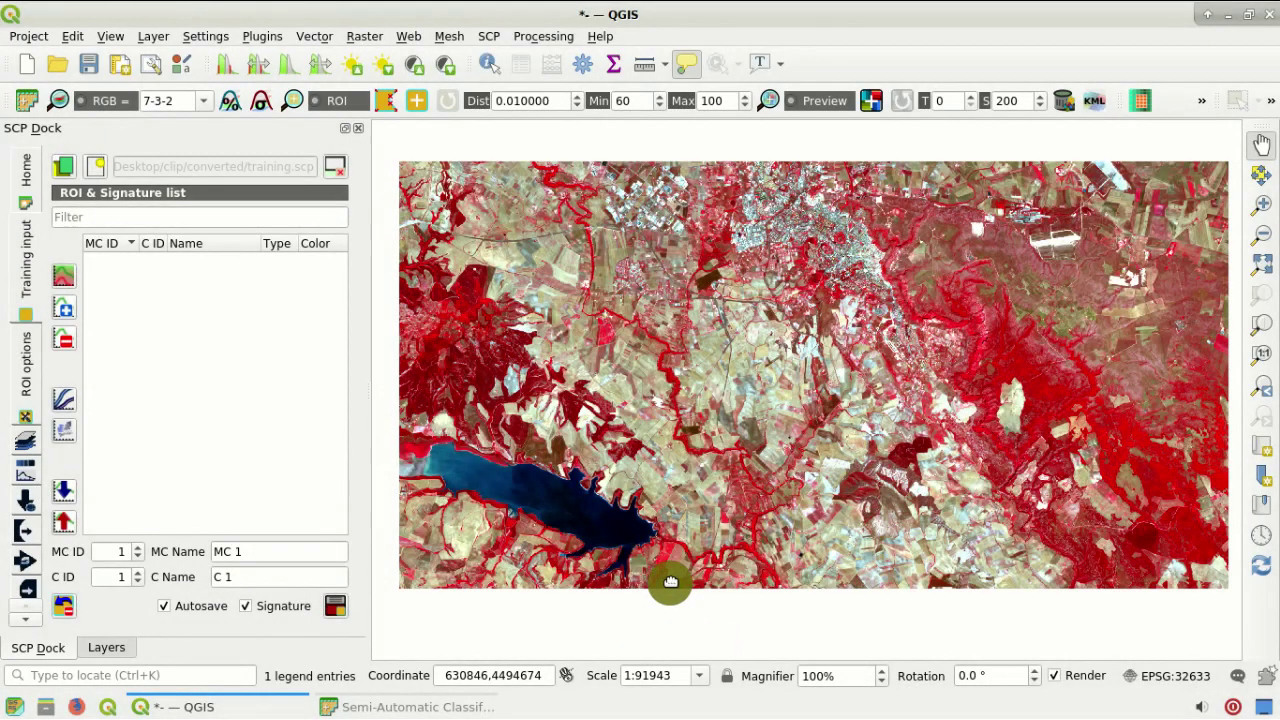
# Draw a five-vertex ROI polygon over the open water in the middle of the lake
pyautogui.click(383, 106)
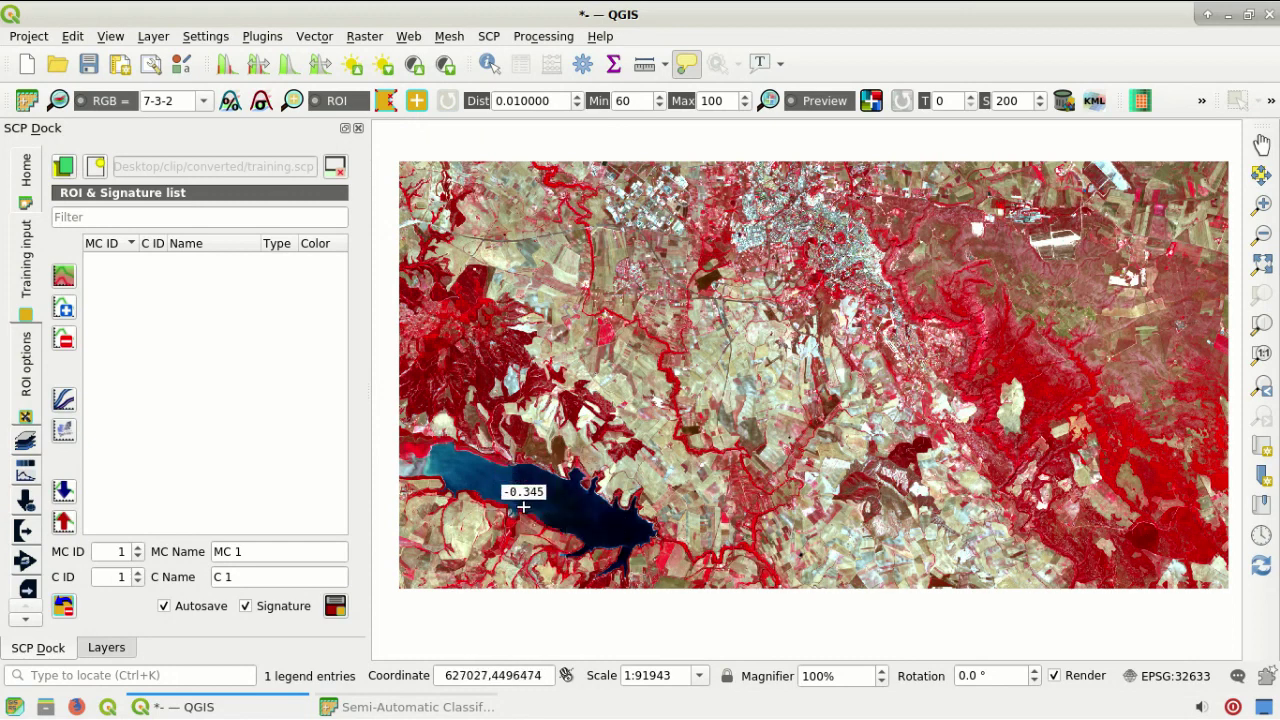
pyautogui.scroll(1, 531, 508)
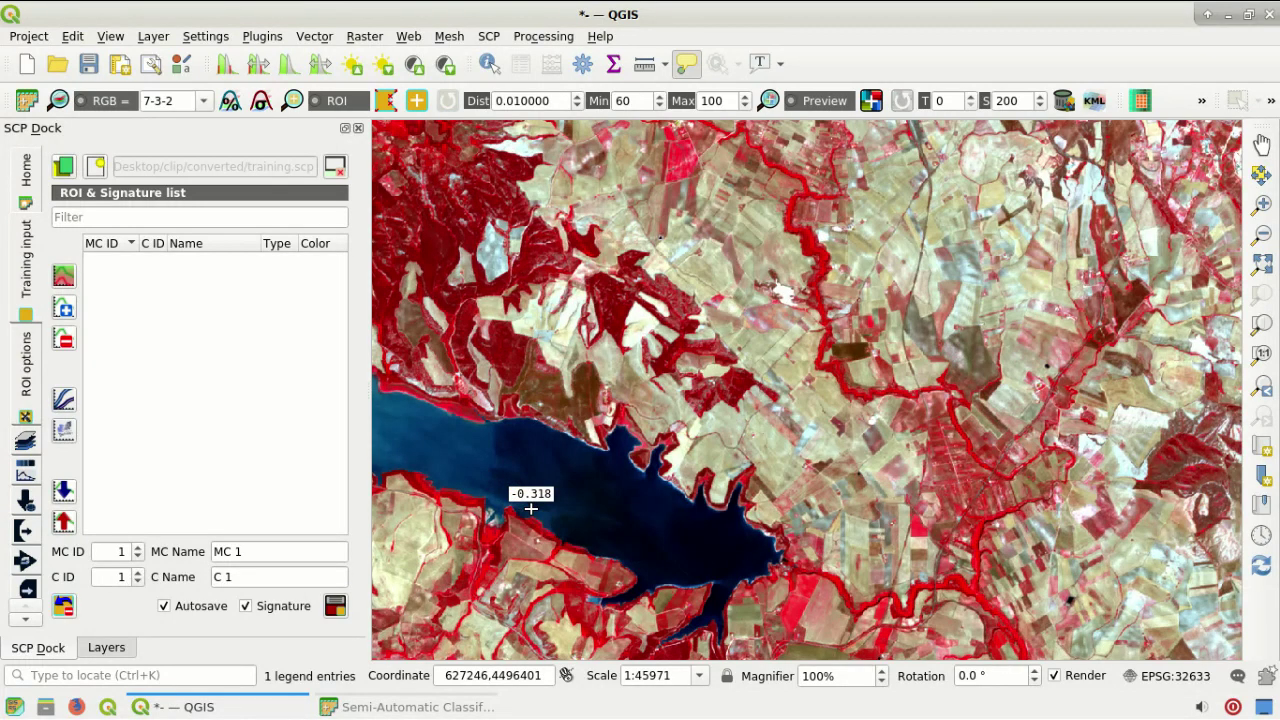
pyautogui.scroll(1, 531, 508)
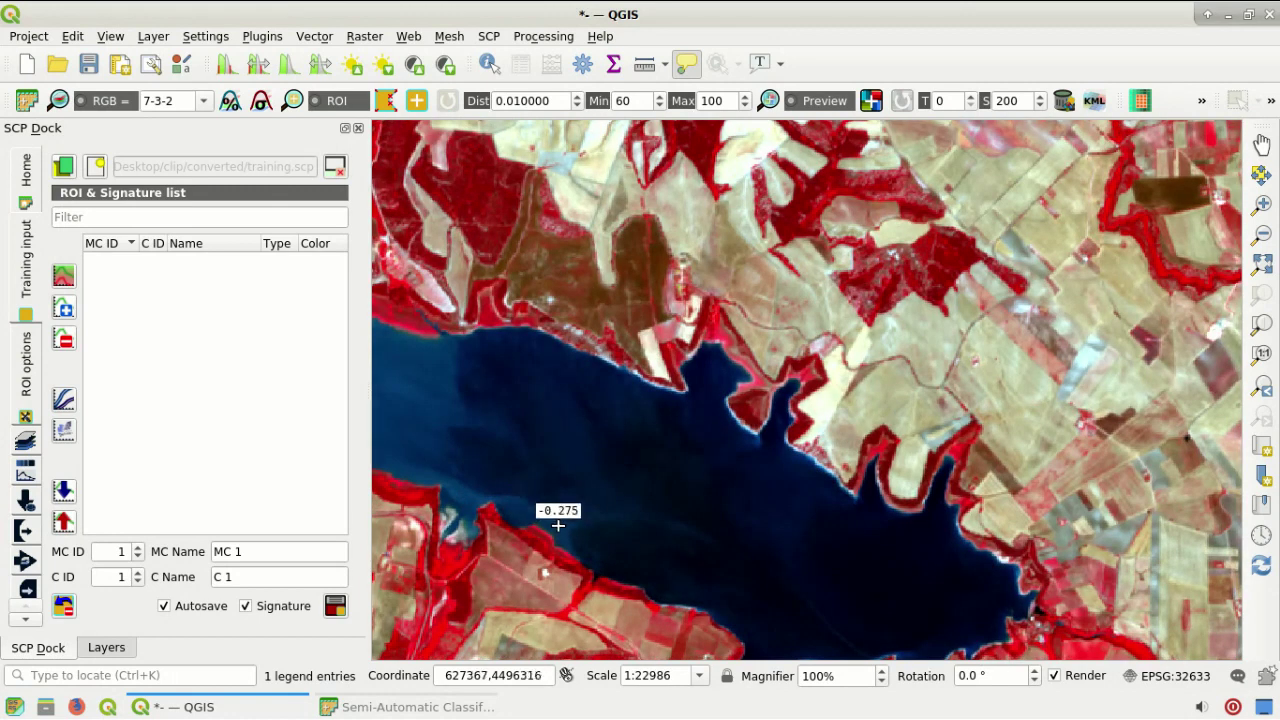
pyautogui.click(671, 420)
pyautogui.click(528, 414)
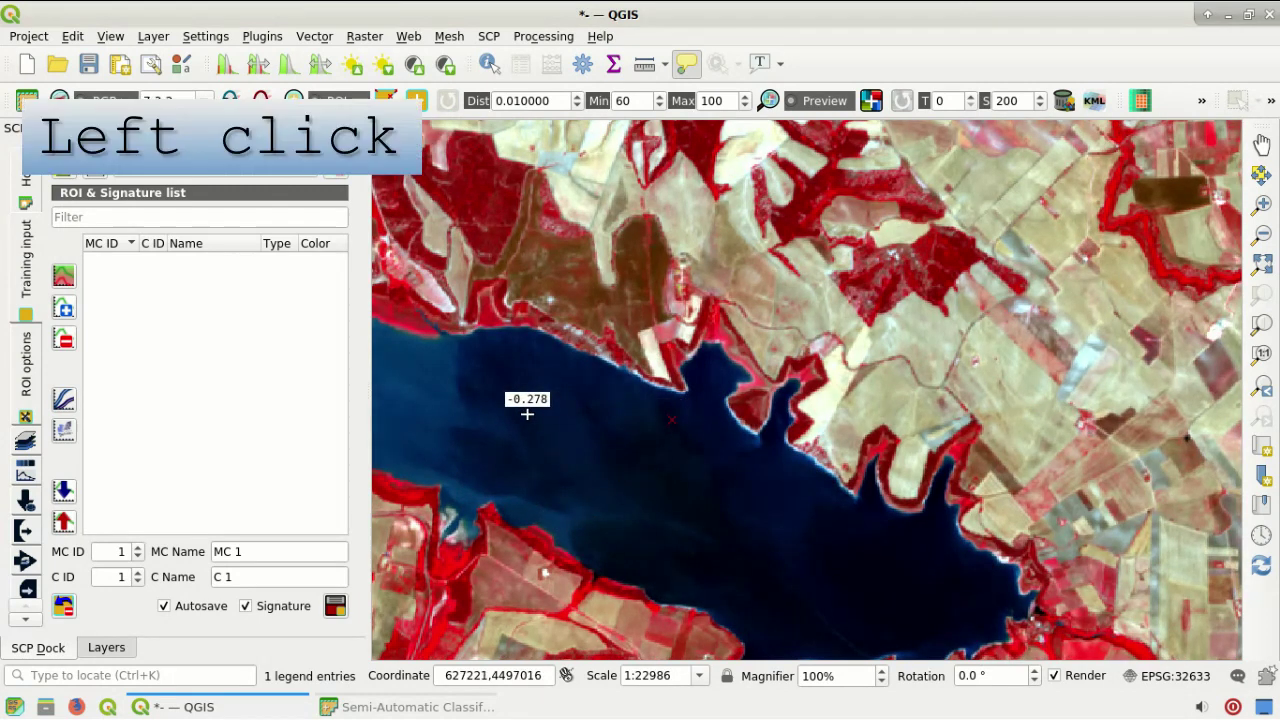
pyautogui.click(528, 512)
pyautogui.click(762, 596)
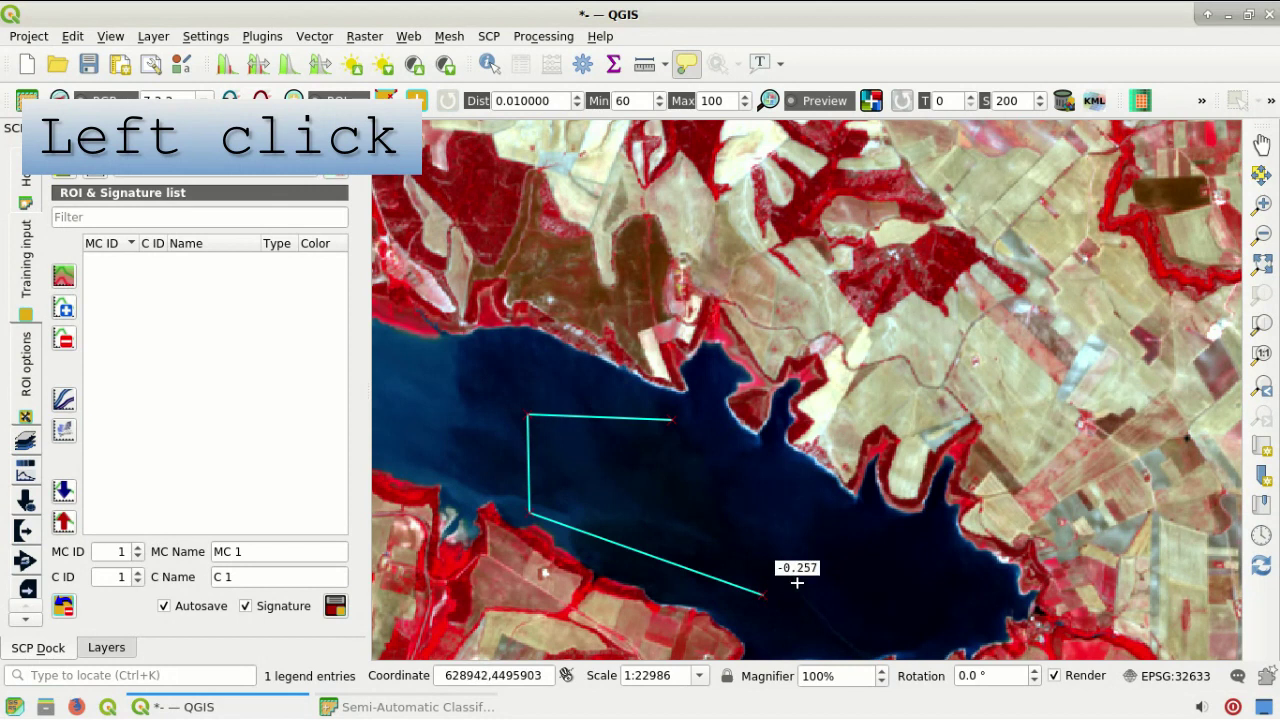
pyautogui.rightClick(833, 548)
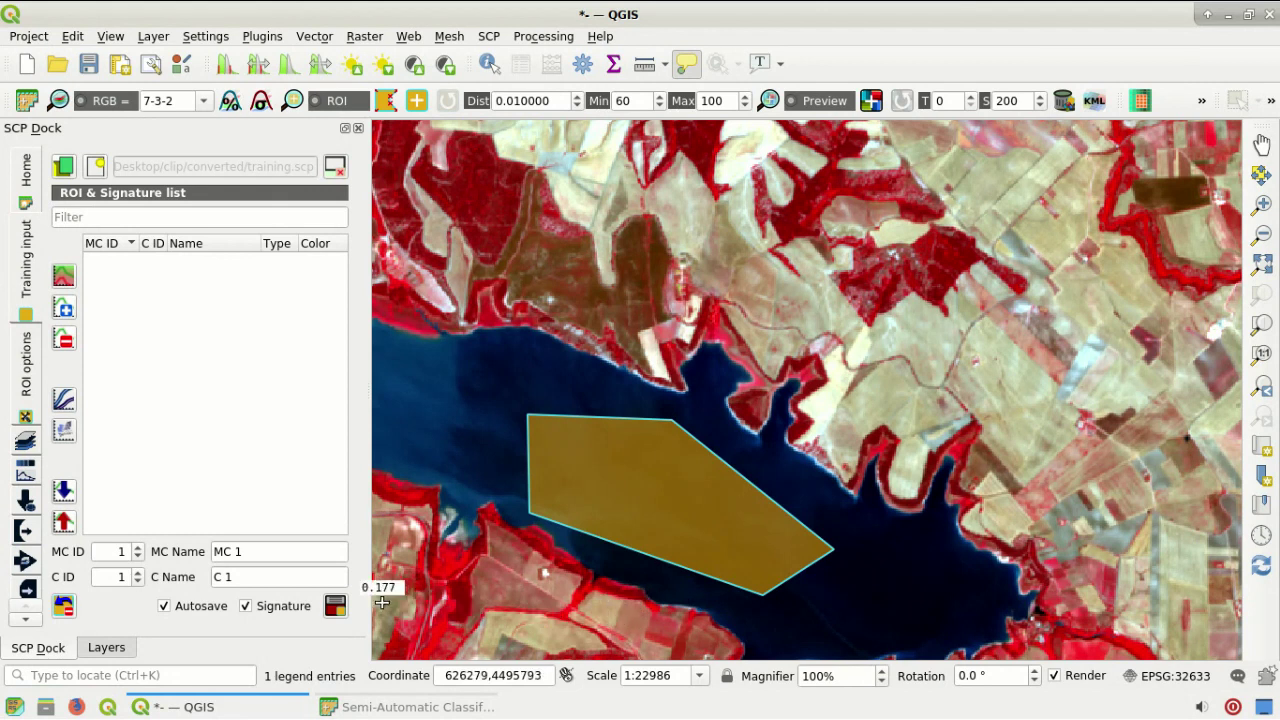
# Set the macroclass name to Water and the class name to Lake, and save the lake ROI with its signature to the training input
pyautogui.click(330, 553)
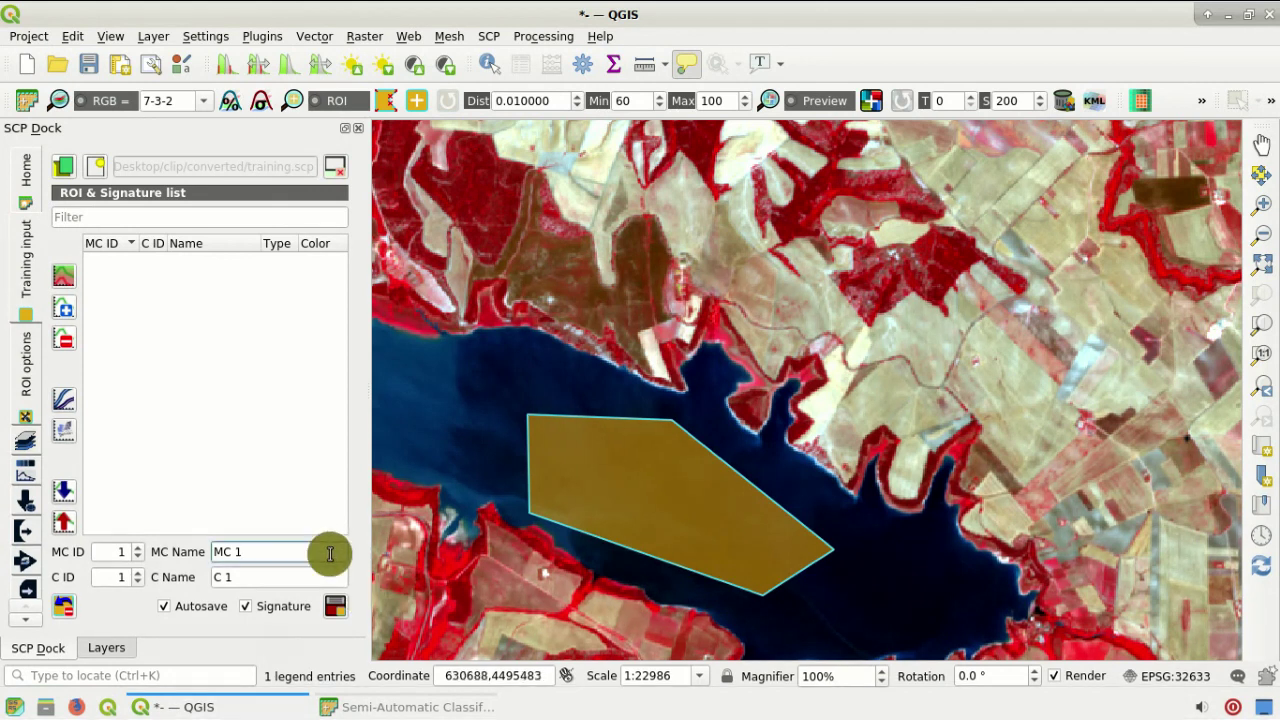
pyautogui.moveTo(330, 553); pyautogui.dragTo(171, 540)
pyautogui.write('Water')
pyautogui.moveTo(257, 574); pyautogui.dragTo(191, 574)
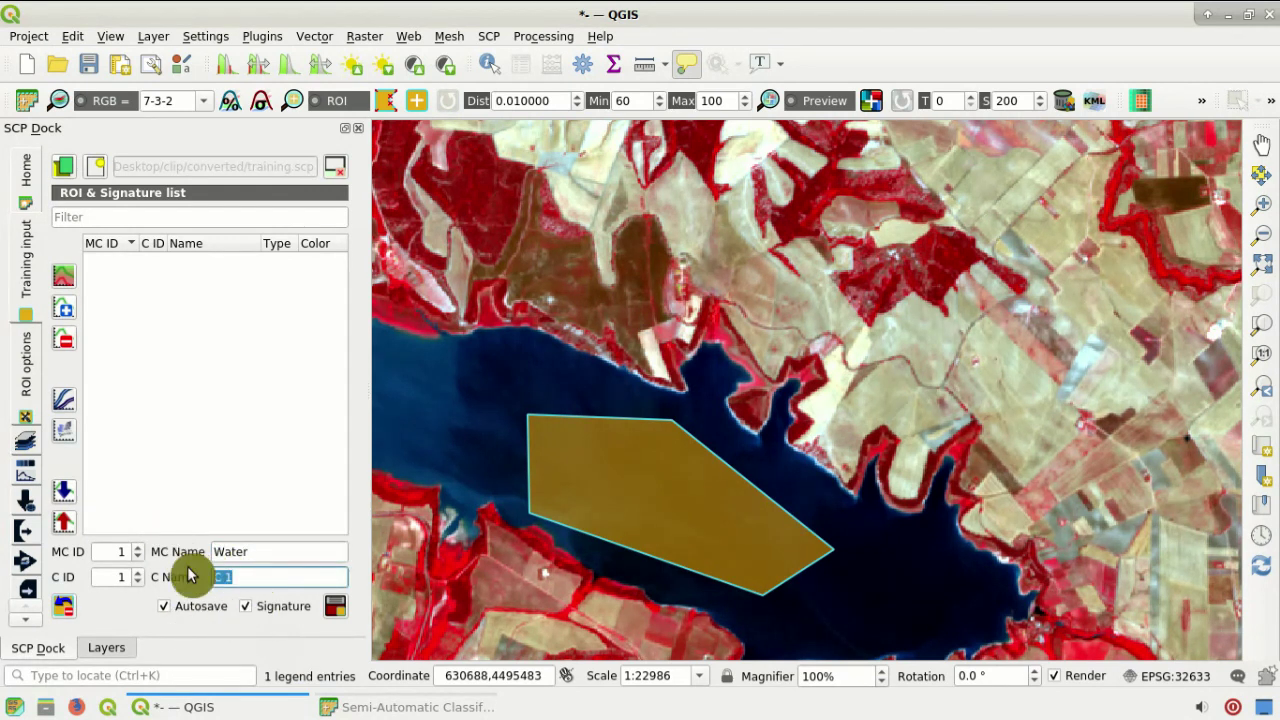
pyautogui.write('Lake')
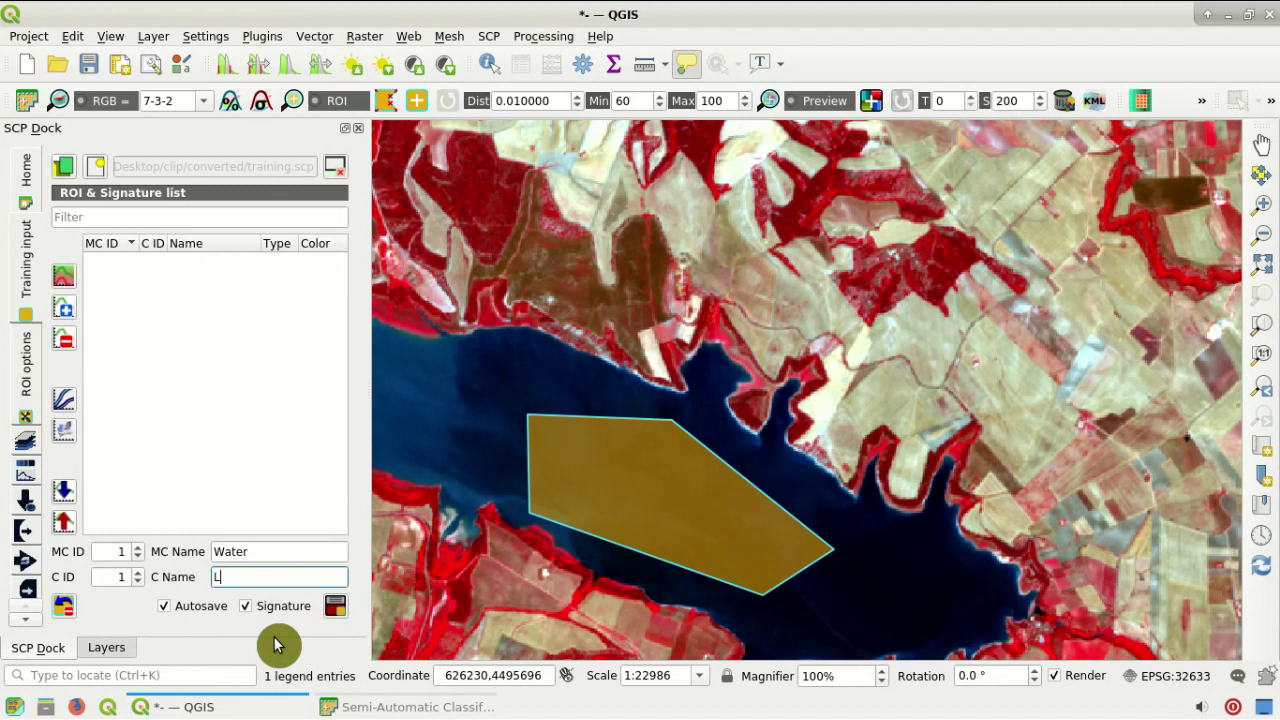
pyautogui.click(335, 610)
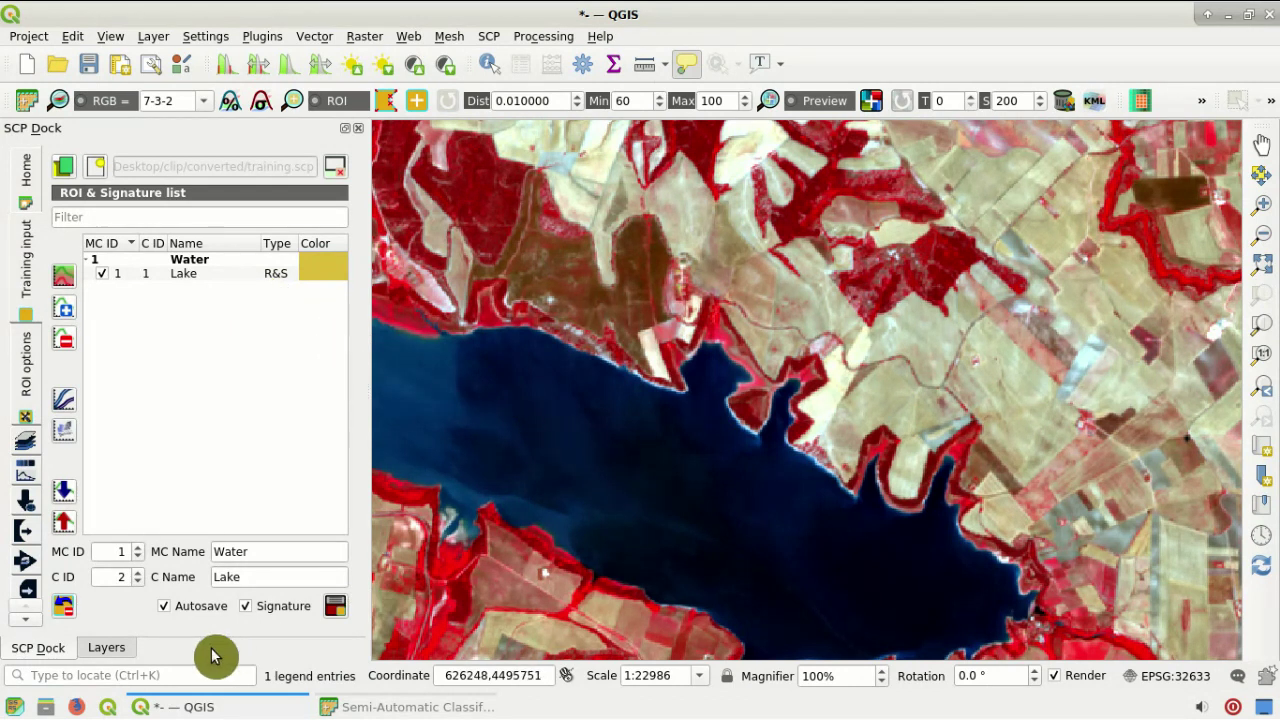
# Move the training layer above Virtual Band Set 1 in the layer order and return to the ROI and signature list
pyautogui.click(118, 648)
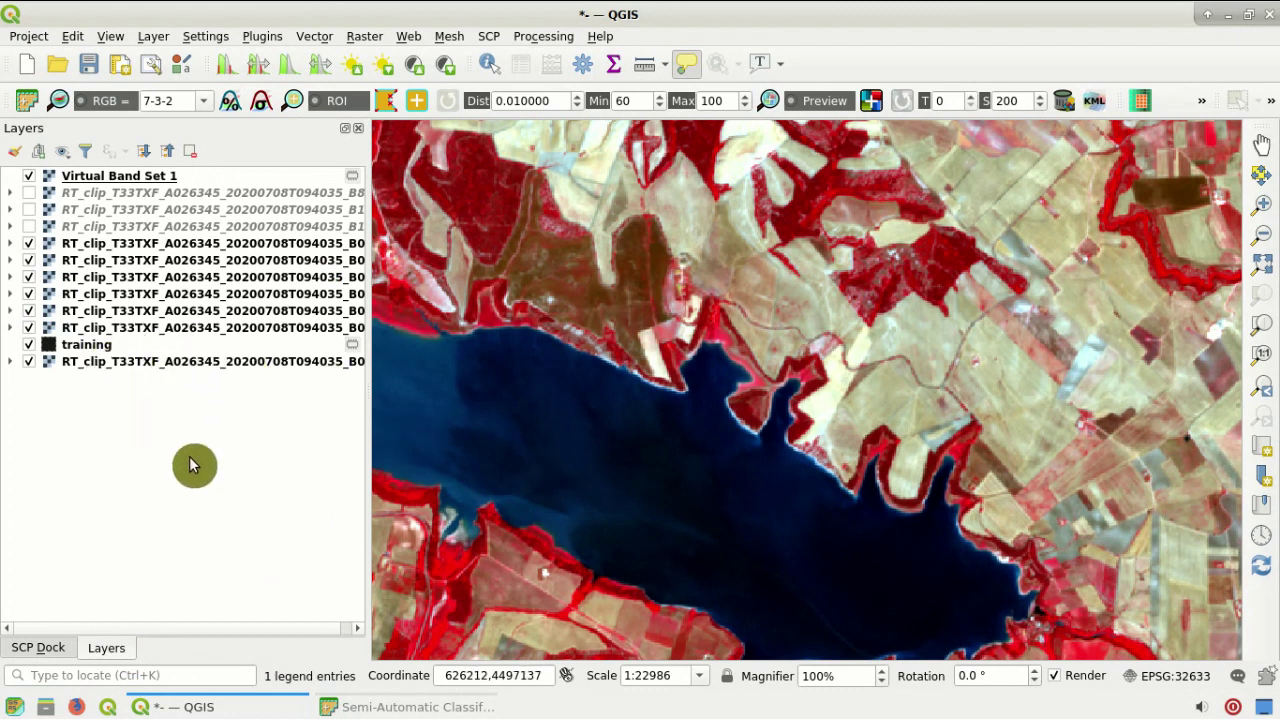
pyautogui.moveTo(106, 346); pyautogui.dragTo(210, 174)
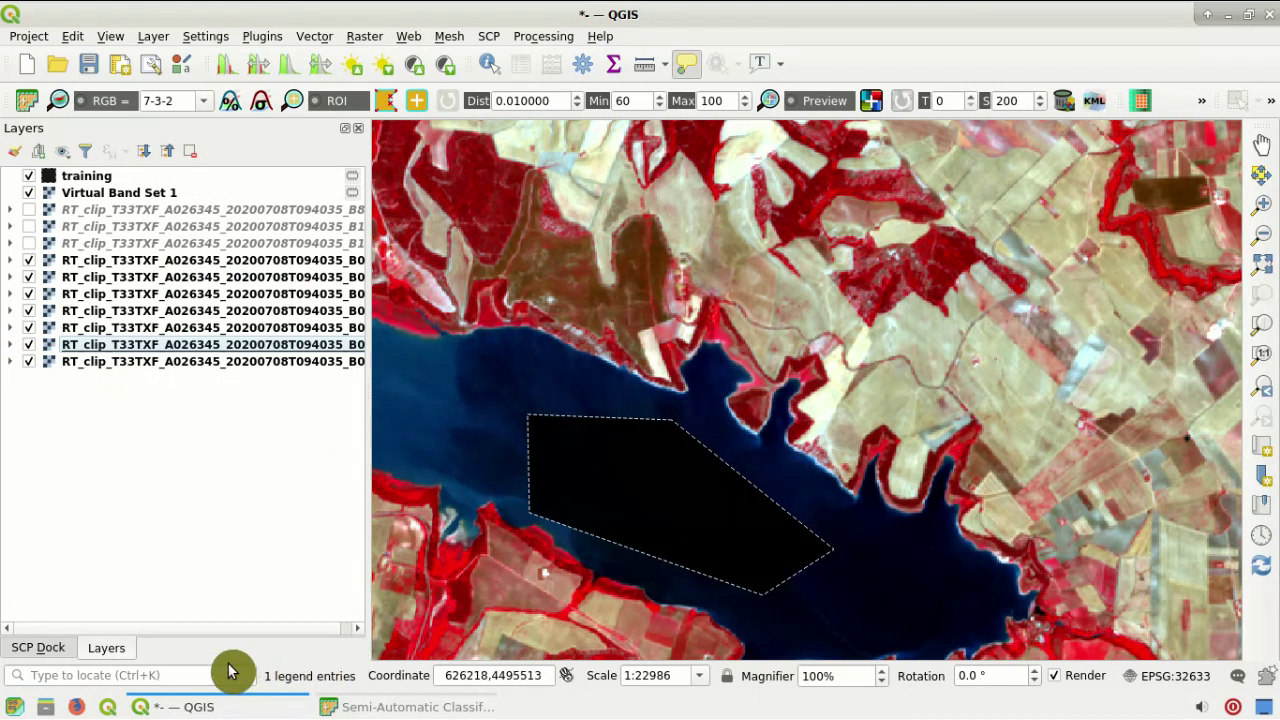
pyautogui.click(50, 650)
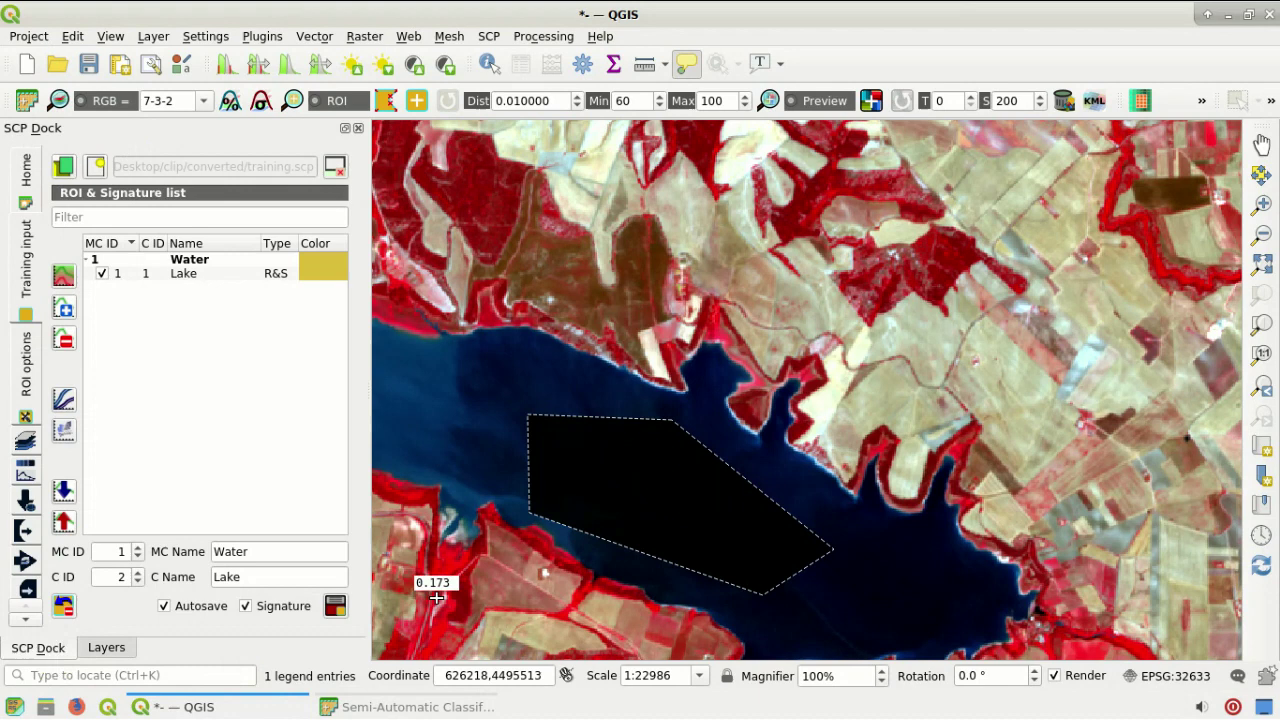
# Create a region-growing ROI from a seed pixel in the dense built-up area of the city
pyautogui.scroll(-1, 734, 460)
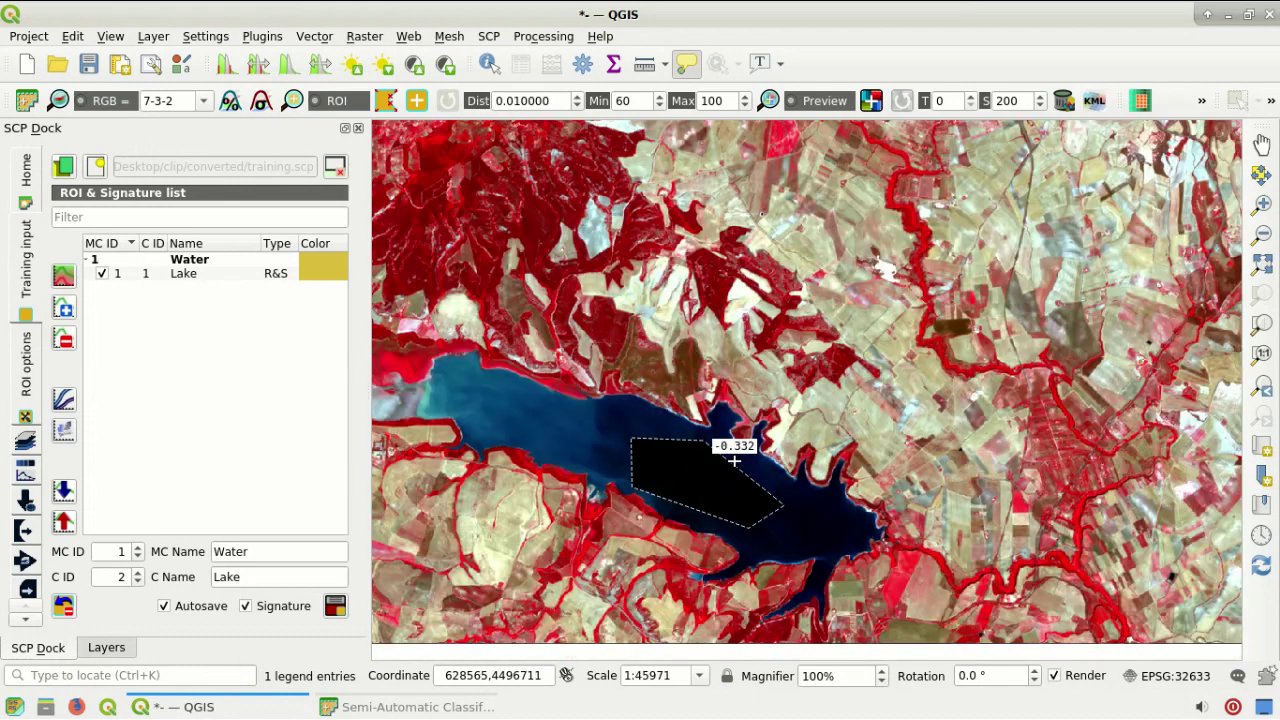
pyautogui.scroll(-2, 790, 398)
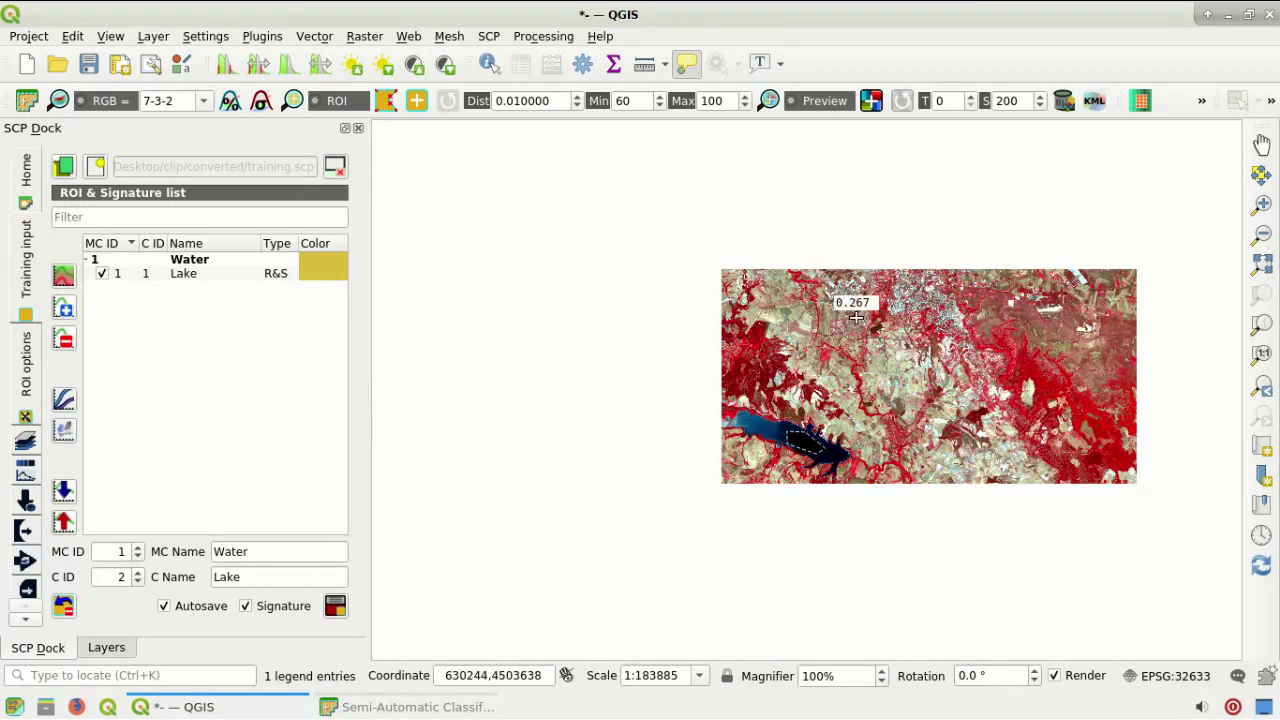
pyautogui.scroll(2, 940, 311)
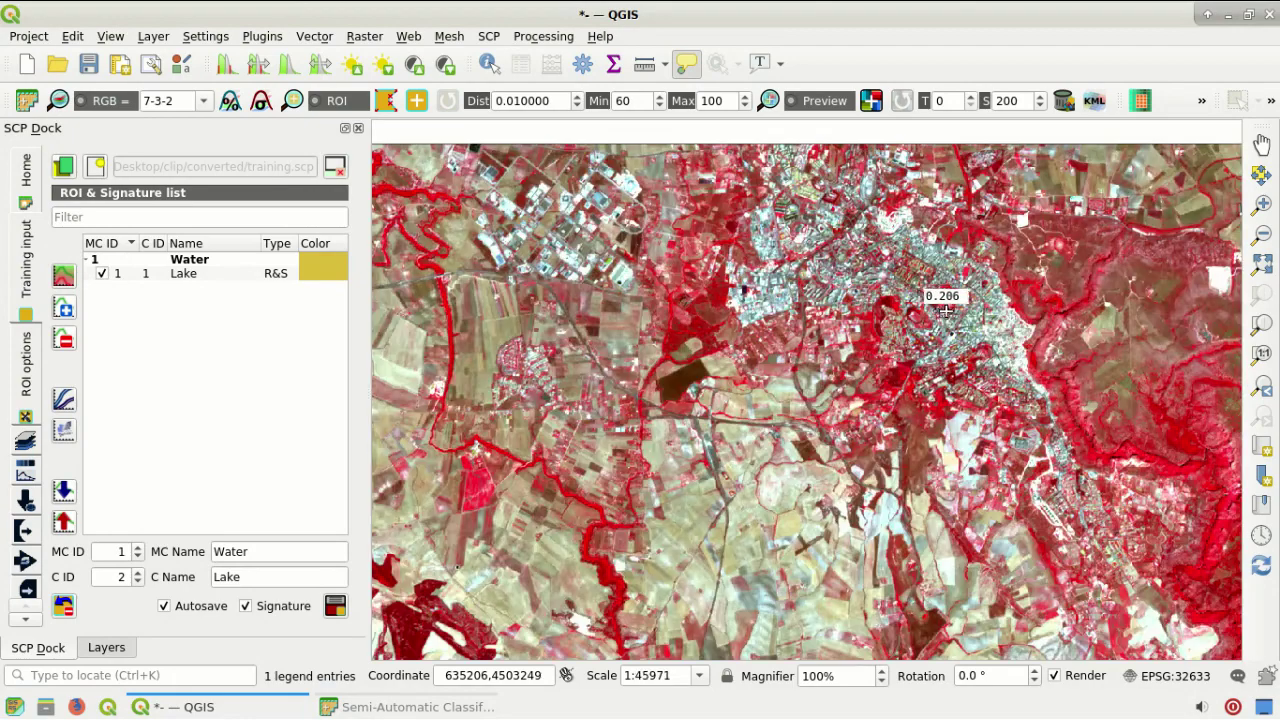
pyautogui.scroll(1, 1036, 318)
pyautogui.scroll(1, 1036, 318)
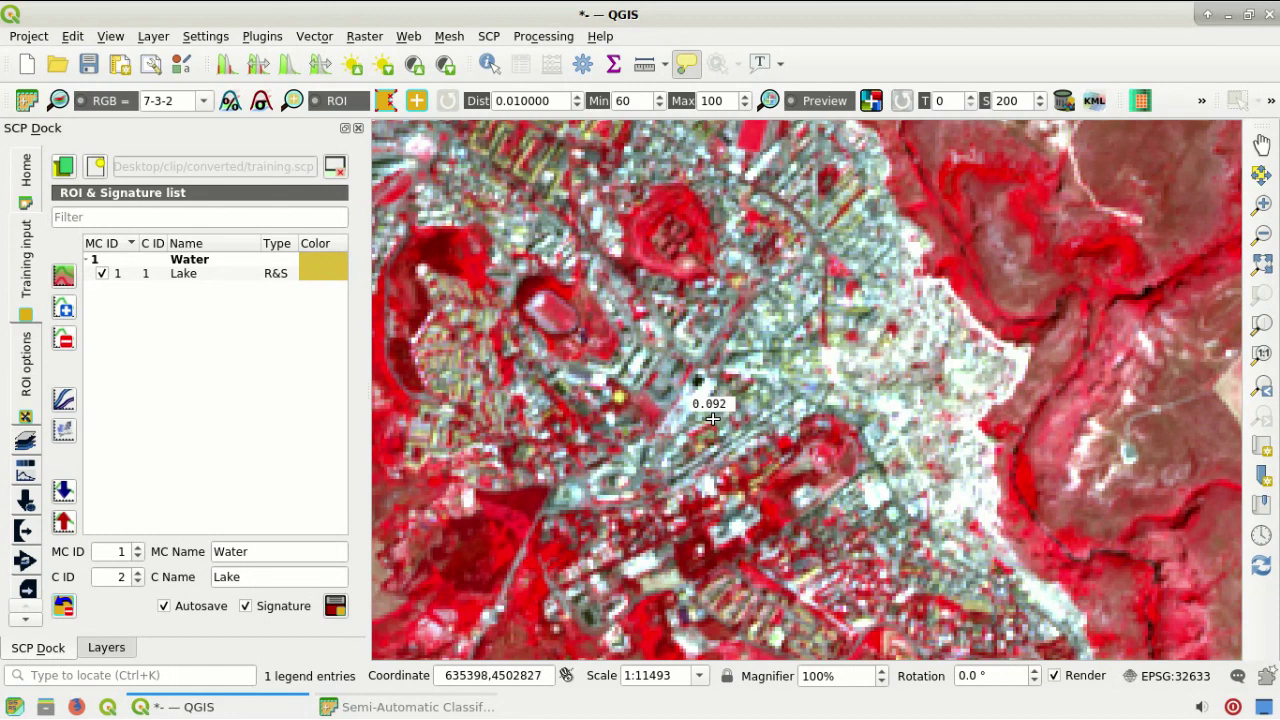
pyautogui.click(418, 106)
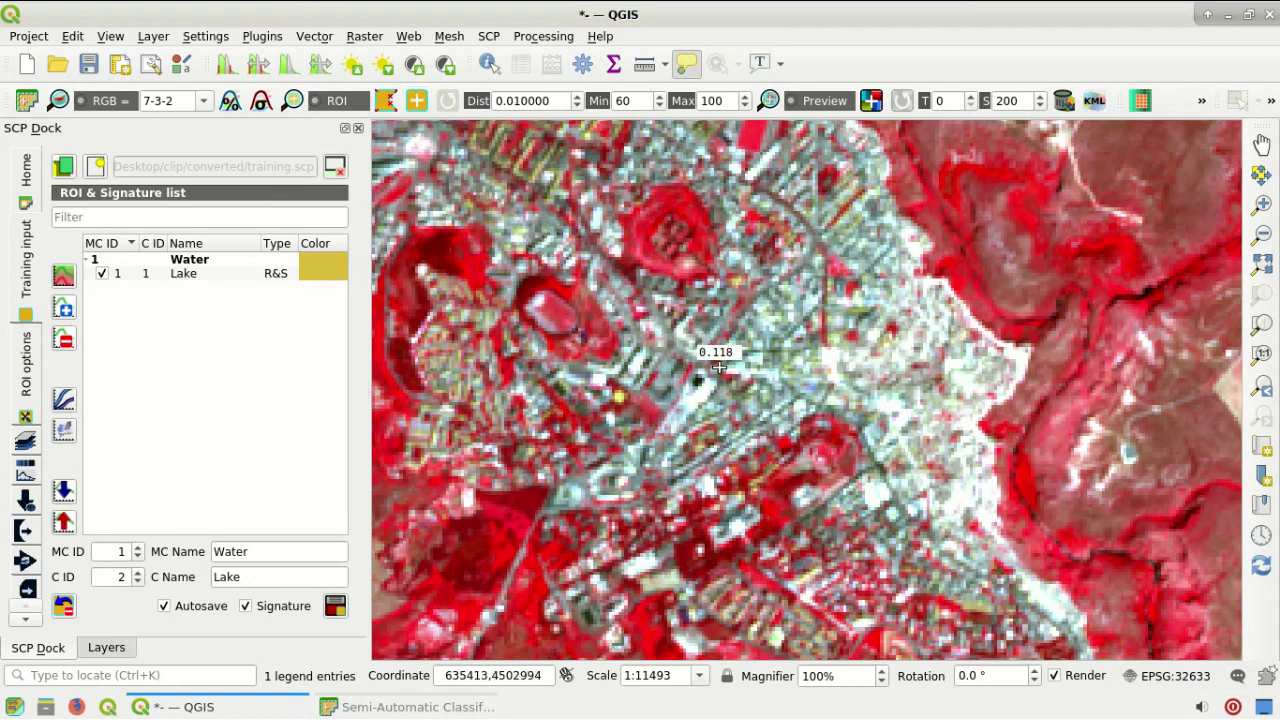
pyautogui.click(803, 382)
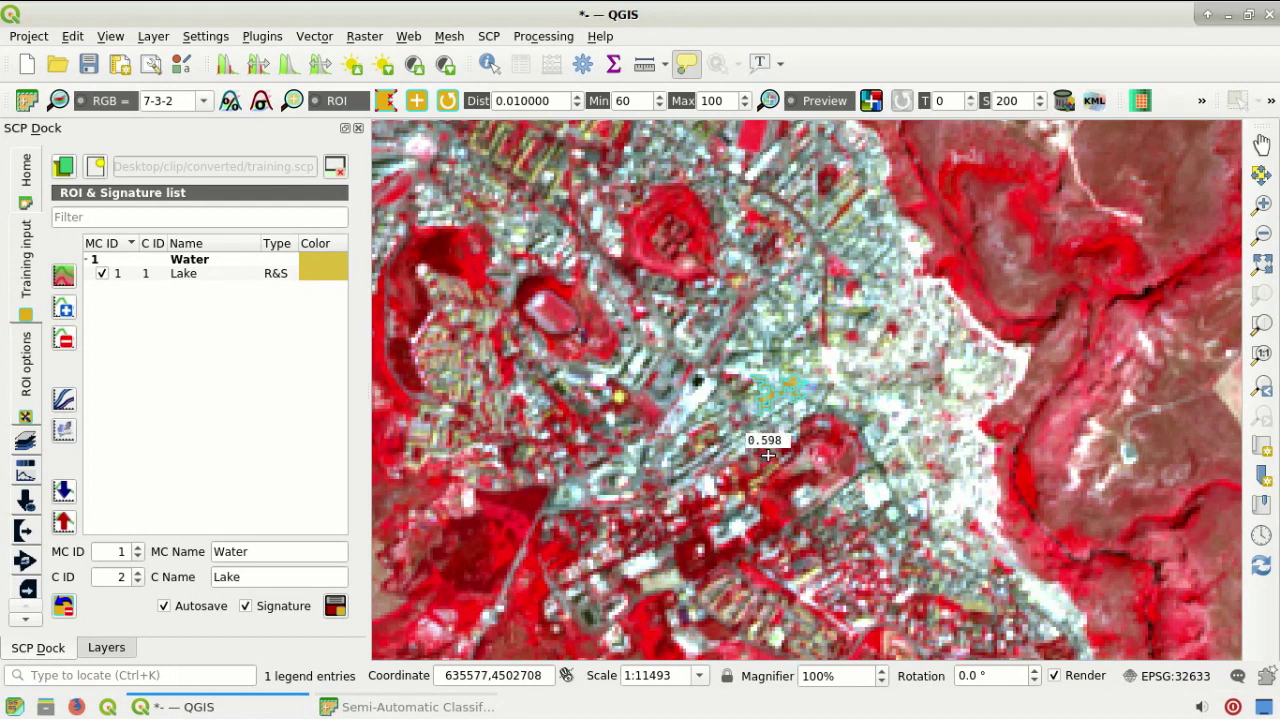
pyautogui.click(338, 104)
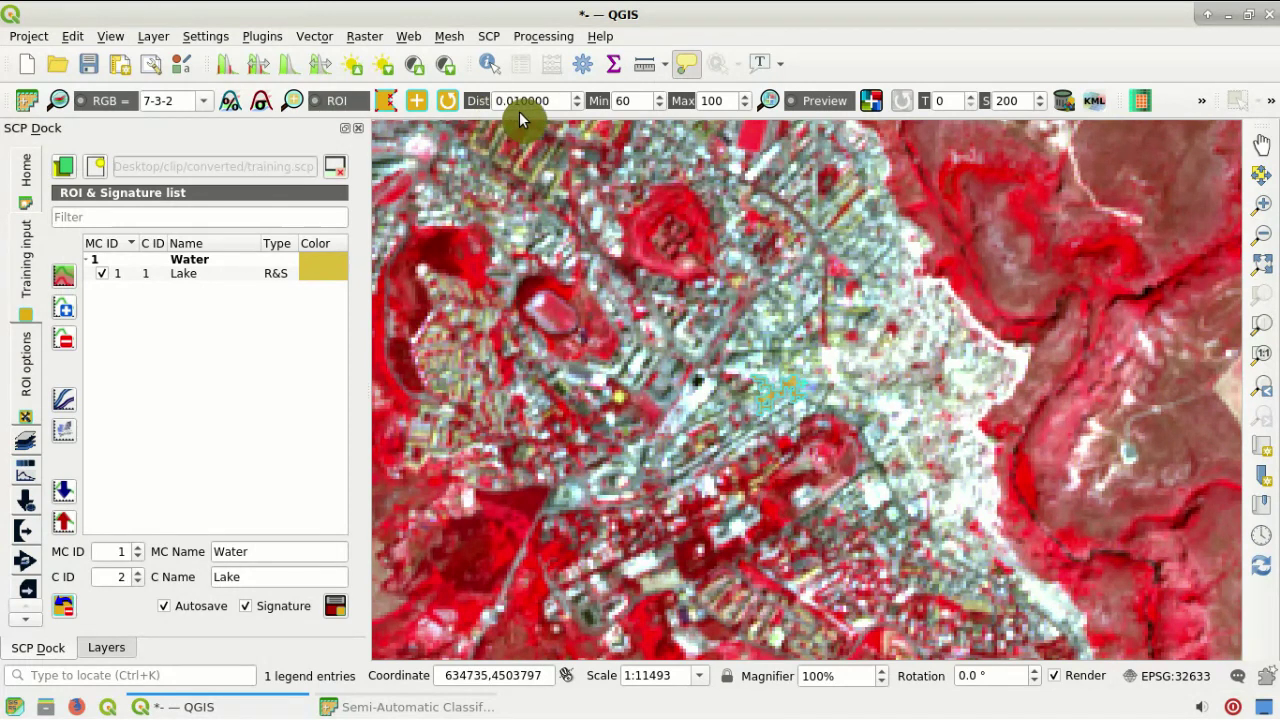
# Set the region-growing spectral distance to 0.08 and regrow the ROI from the same seed in the city
pyautogui.moveTo(515, 108); pyautogui.dragTo(572, 100)
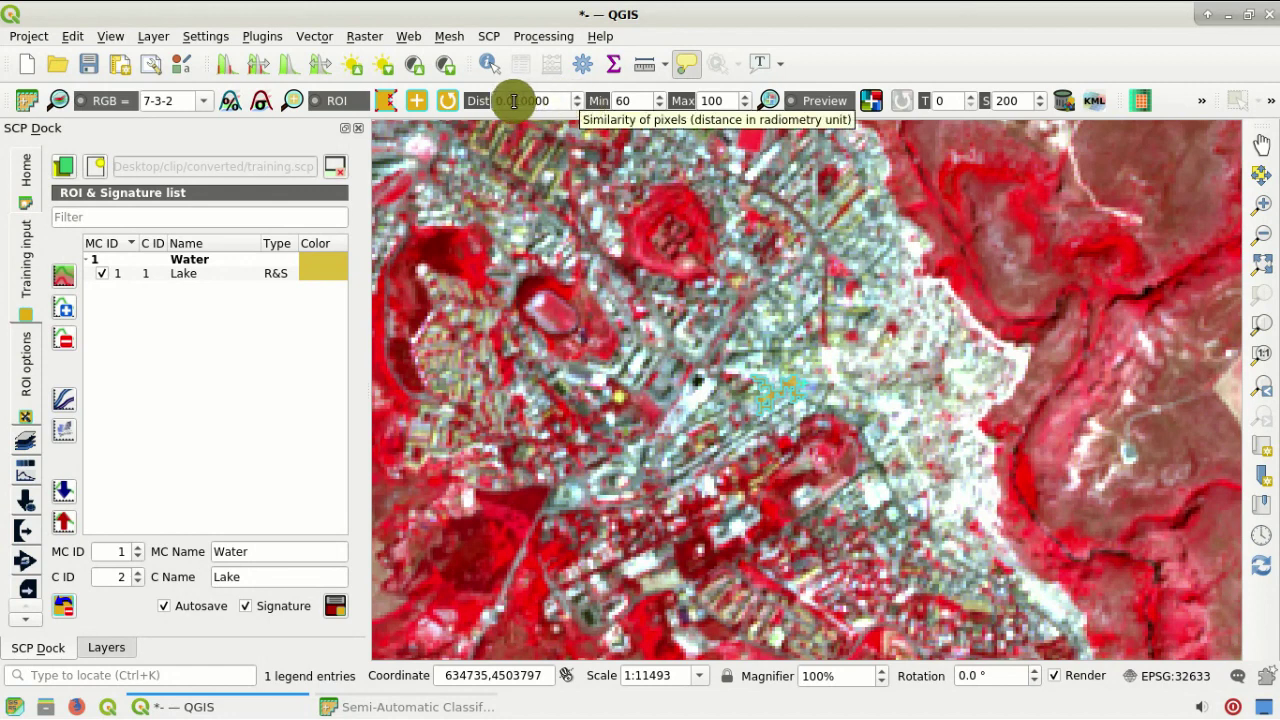
pyautogui.moveTo(513, 100); pyautogui.dragTo(599, 148)
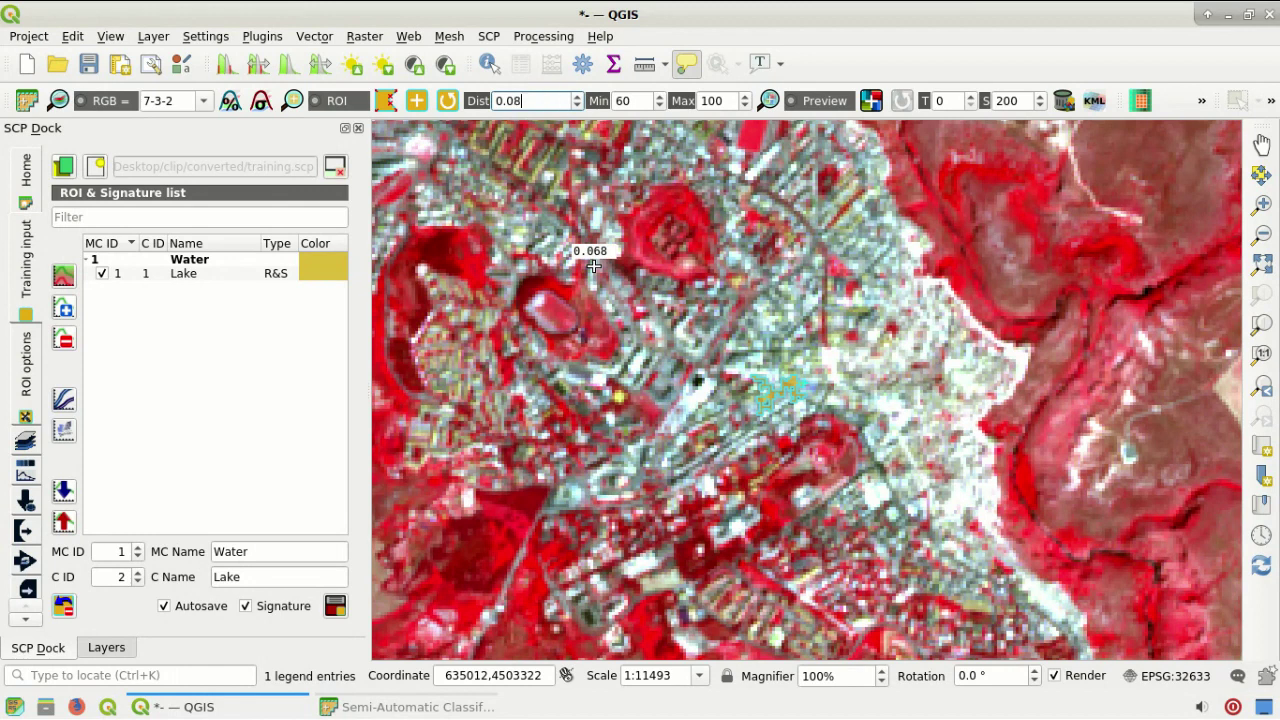
pyautogui.write('8')
pyautogui.click(557, 100)
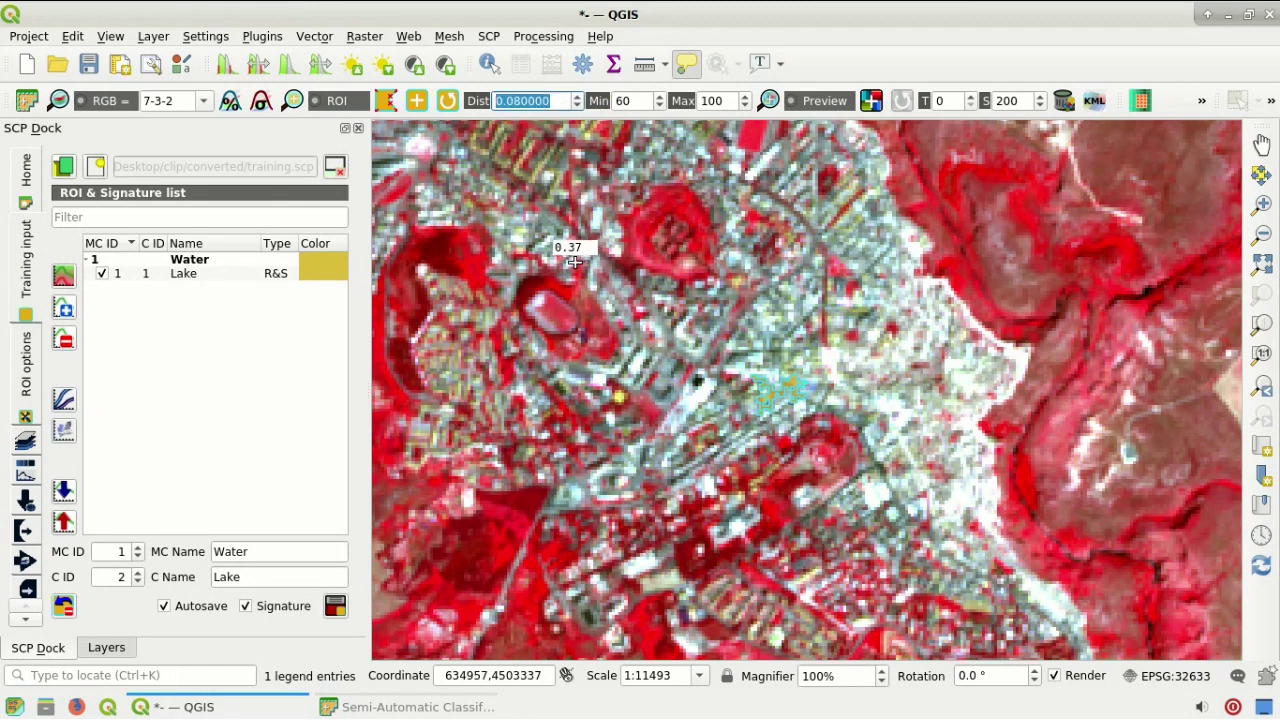
pyautogui.click(450, 104)
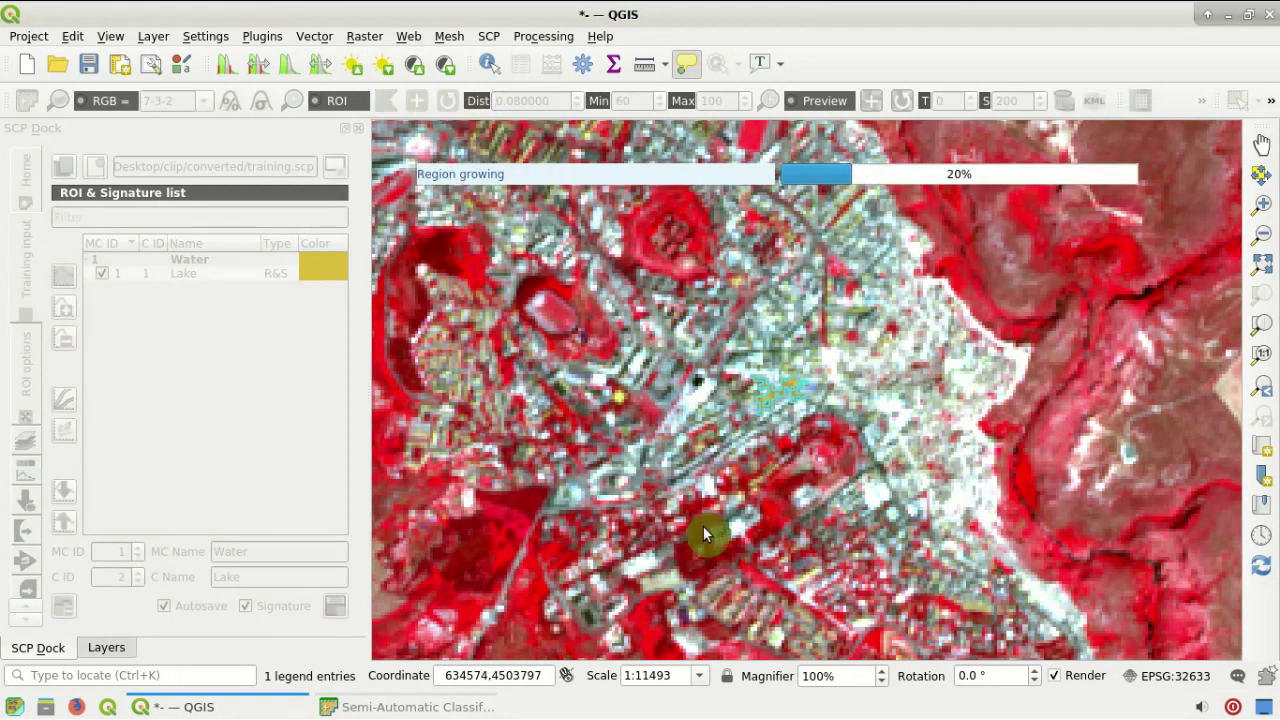
# Toggle the temporary ROI overlay off and on to compare the grown region with the image beneath
pyautogui.click(323, 106)
pyautogui.click(323, 106)
pyautogui.click(323, 106)
pyautogui.click(323, 106)
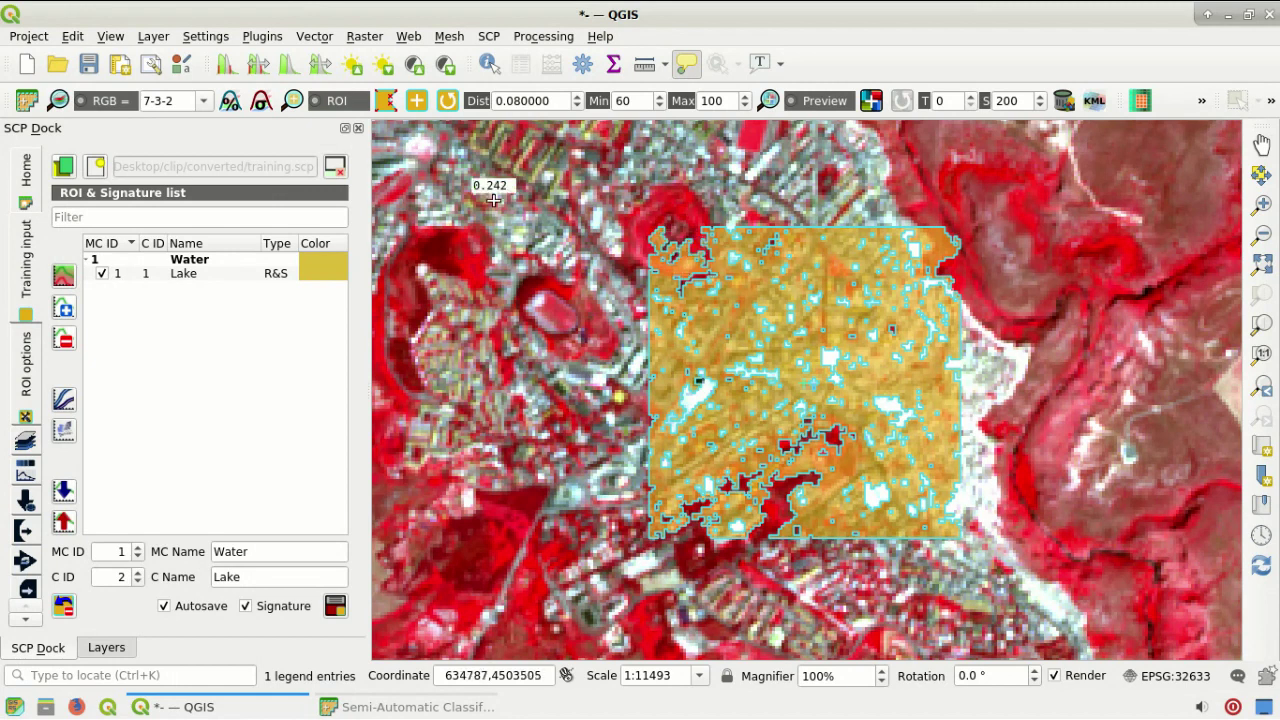
pyautogui.click(330, 106)
pyautogui.click(330, 106)
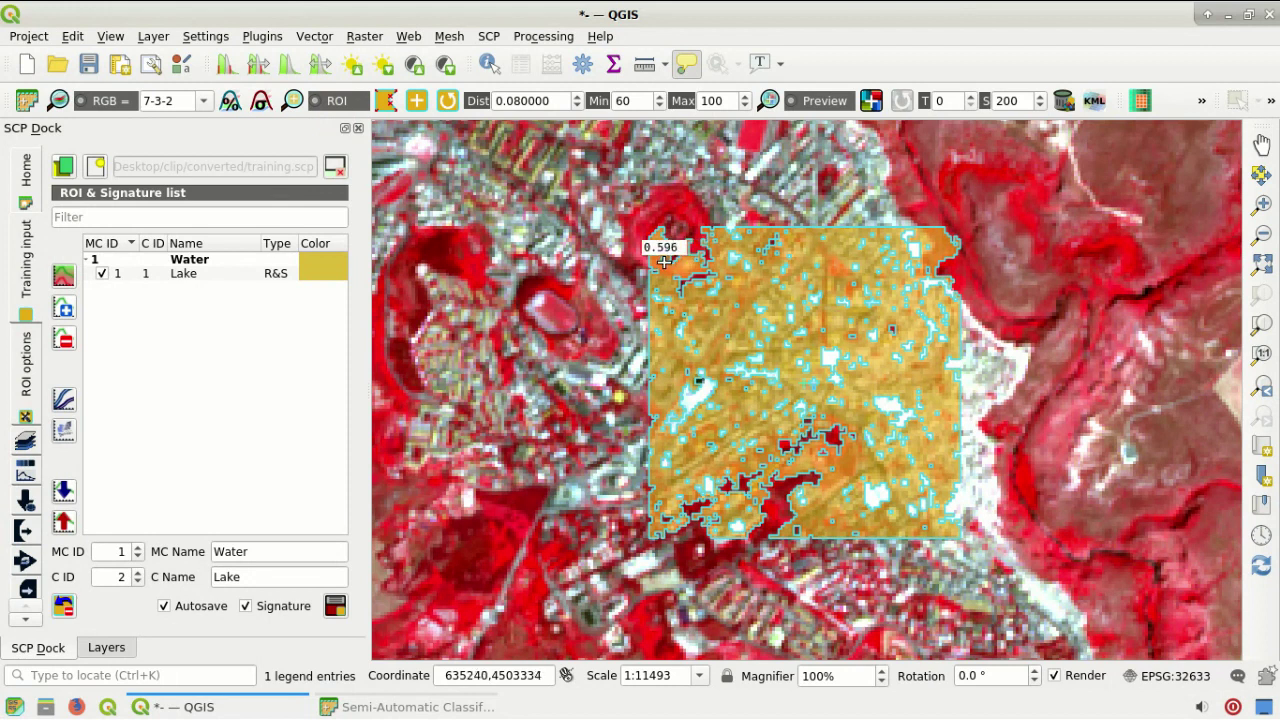
# Set the region-growing distance to 0.05, regrow the city ROI, and check it against the image by toggling its overlay
pyautogui.click(521, 104)
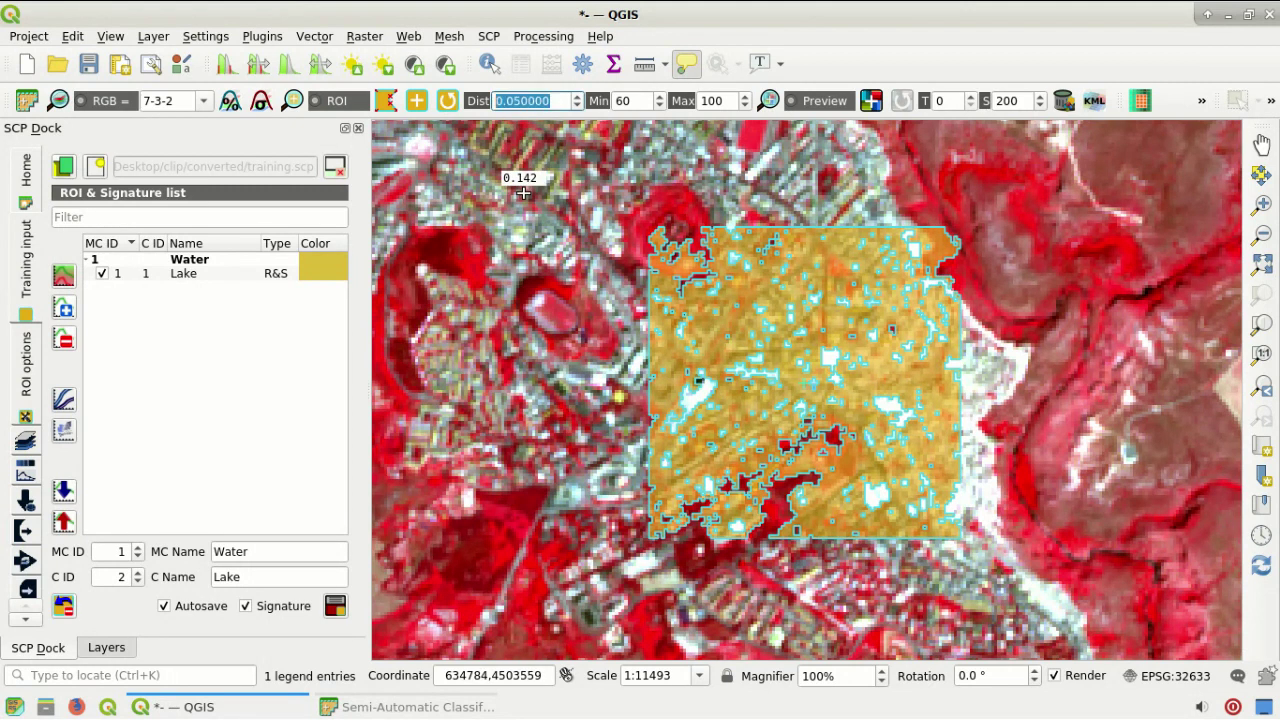
pyautogui.click(447, 106)
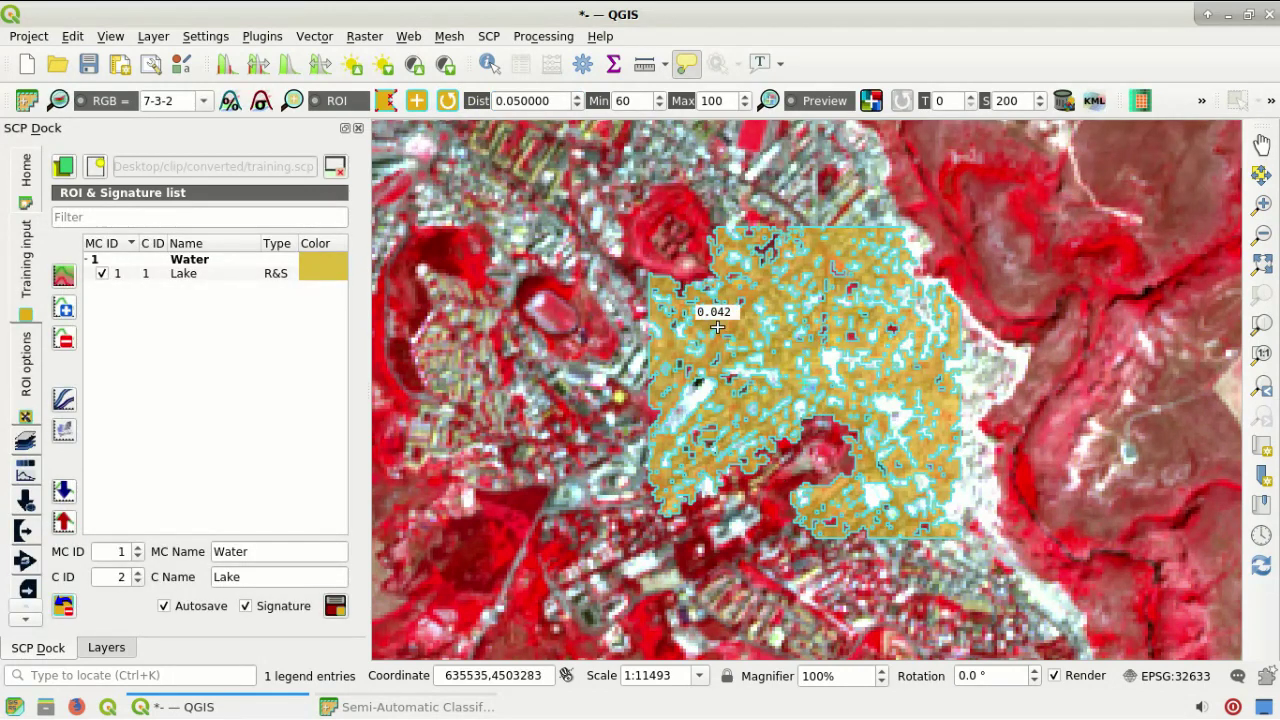
pyautogui.click(330, 103)
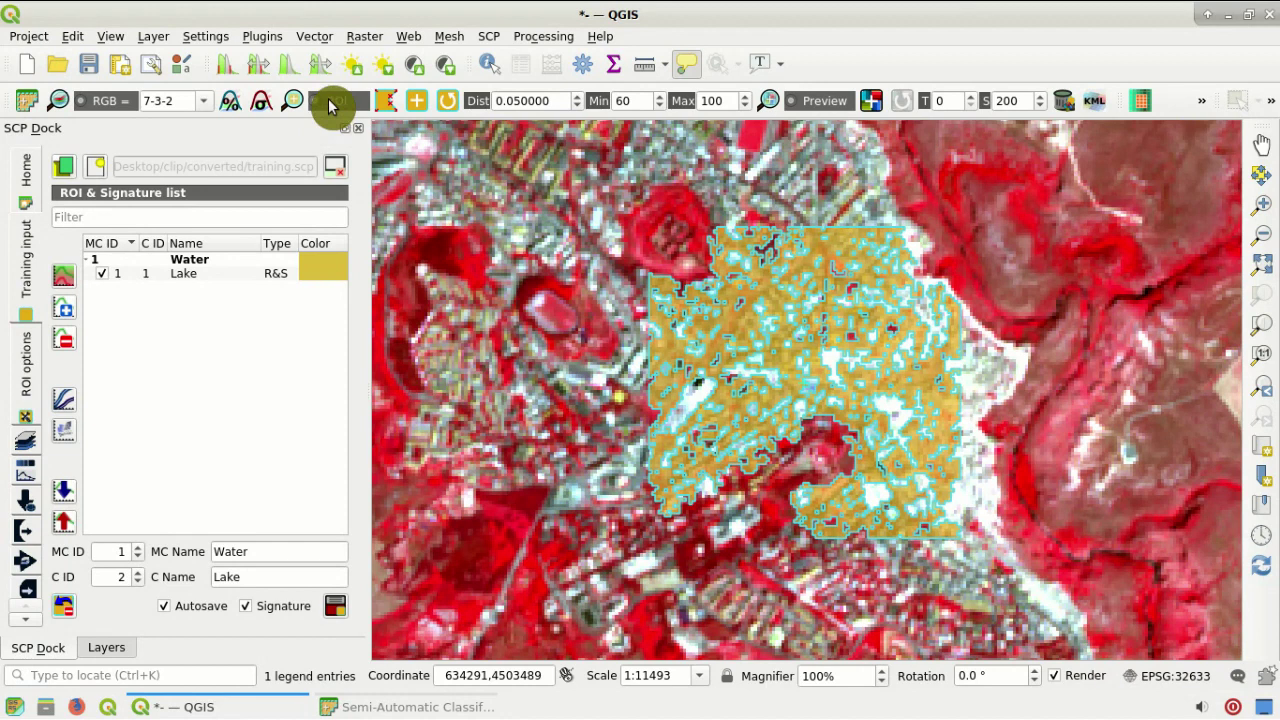
pyautogui.click(330, 103)
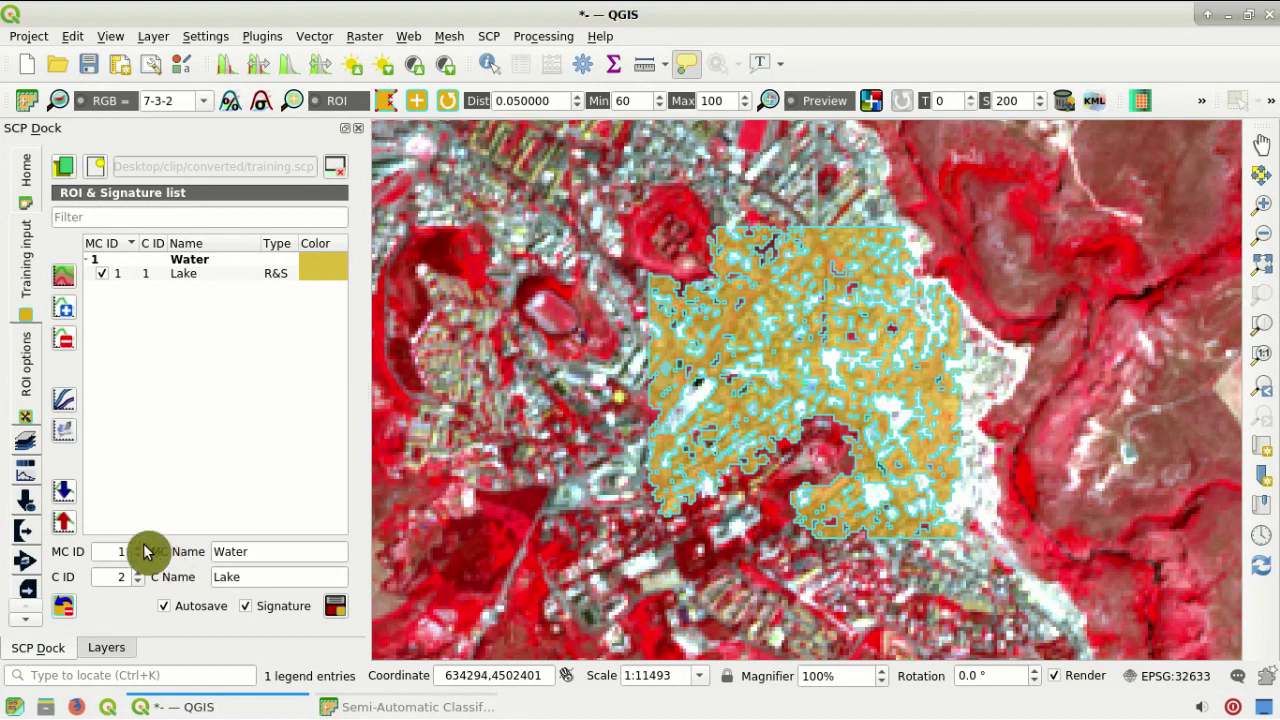
# Set macroclass ID 2 with the name Built-up and class name Buildings, and save the city ROI with its signature
pyautogui.click(257, 548)
pyautogui.moveTo(257, 548); pyautogui.dragTo(206, 556)
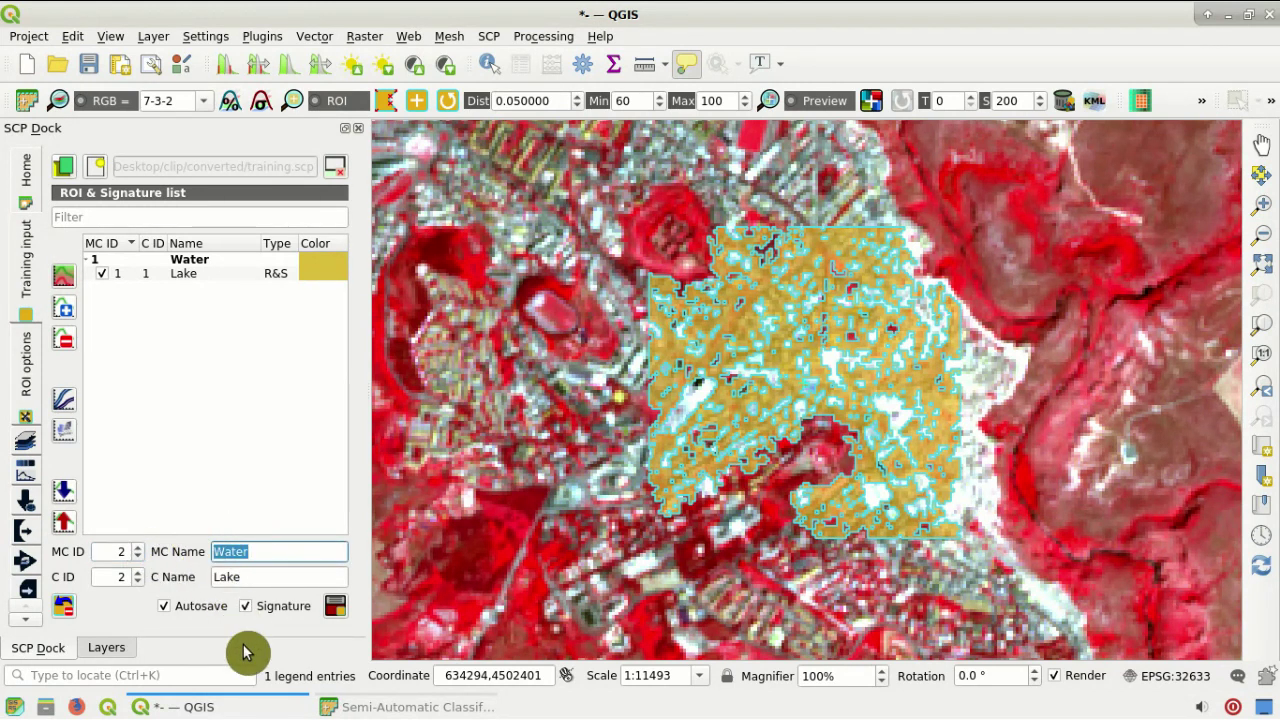
pyautogui.write('Built-up')
pyautogui.moveTo(251, 577); pyautogui.dragTo(200, 578)
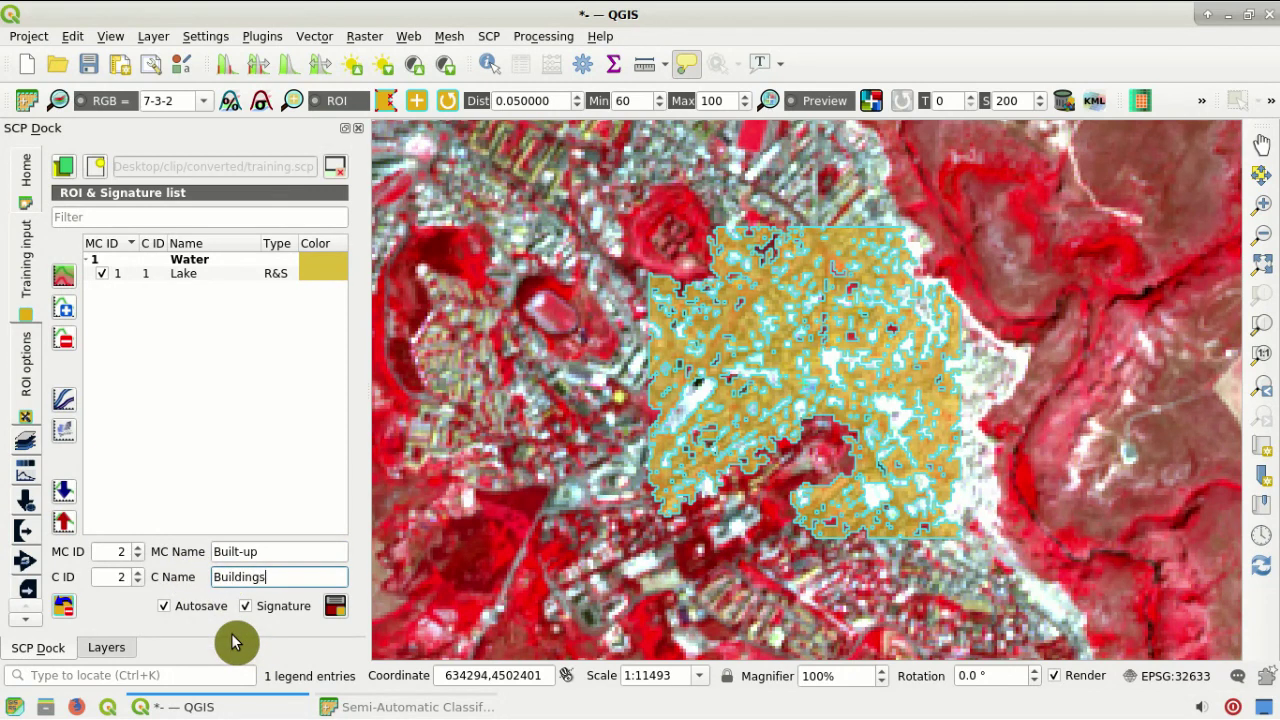
pyautogui.click(337, 605)
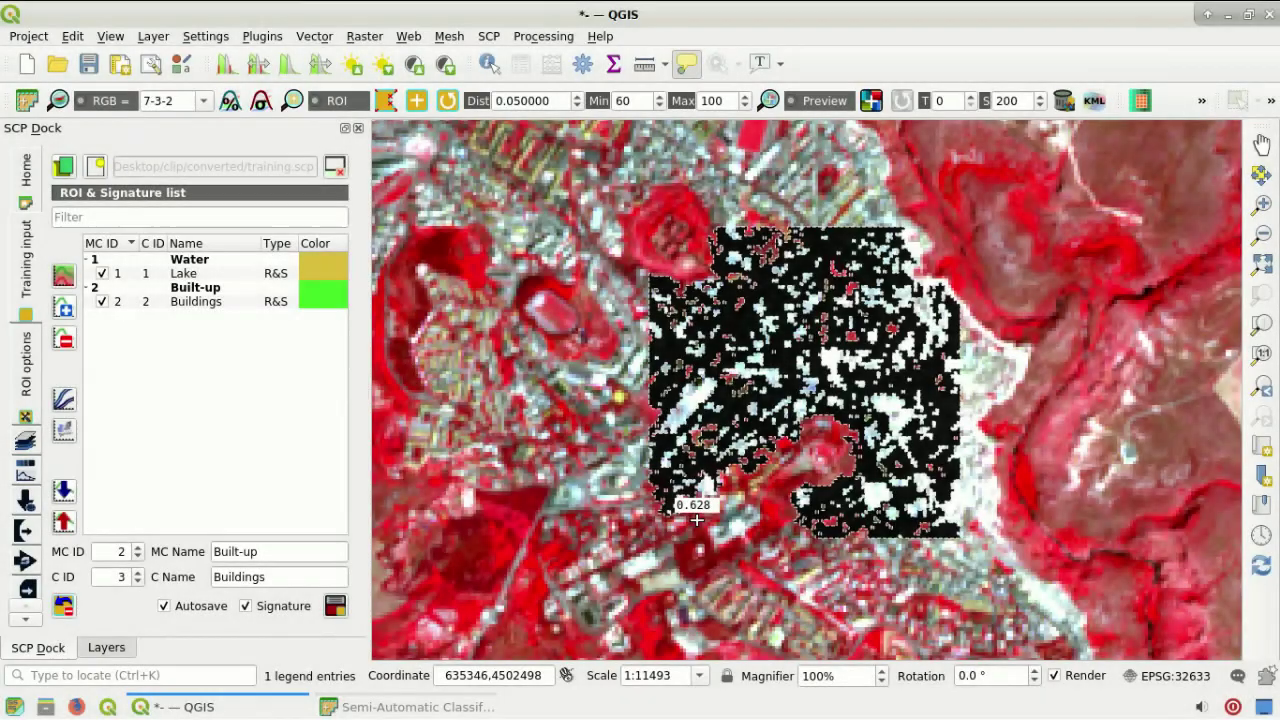
# Draw a five-vertex ROI polygon over the dark red forest near the western edge of the image, north of the lake
pyautogui.scroll(-3, 696, 519)
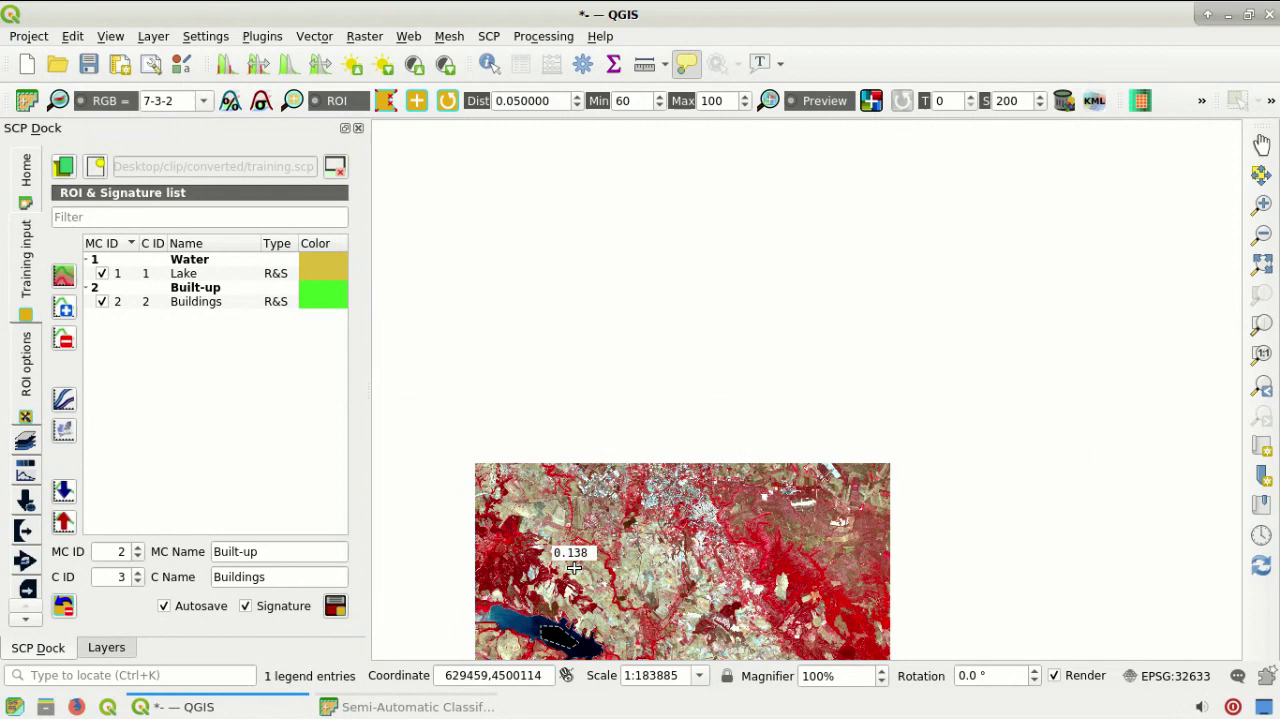
pyautogui.scroll(3, 491, 590)
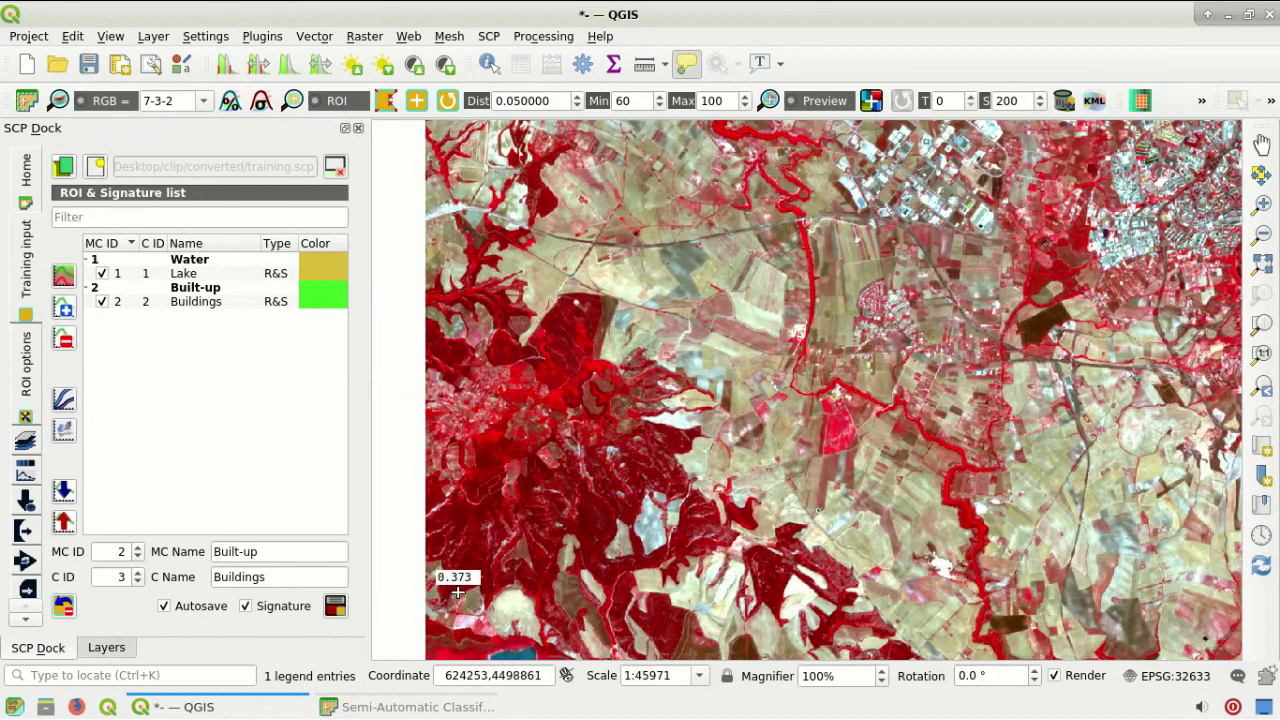
pyautogui.scroll(1, 457, 592)
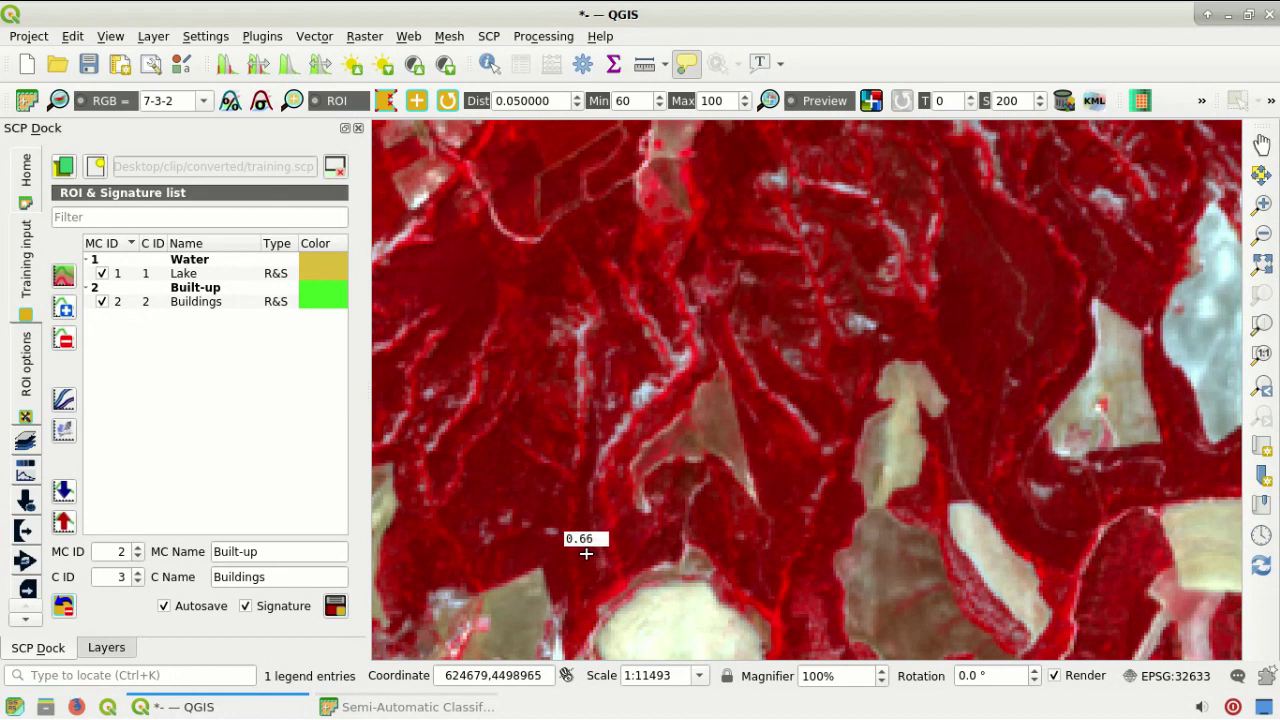
pyautogui.click(388, 110)
pyautogui.click(494, 437)
pyautogui.click(532, 478)
pyautogui.click(492, 514)
pyautogui.click(450, 516)
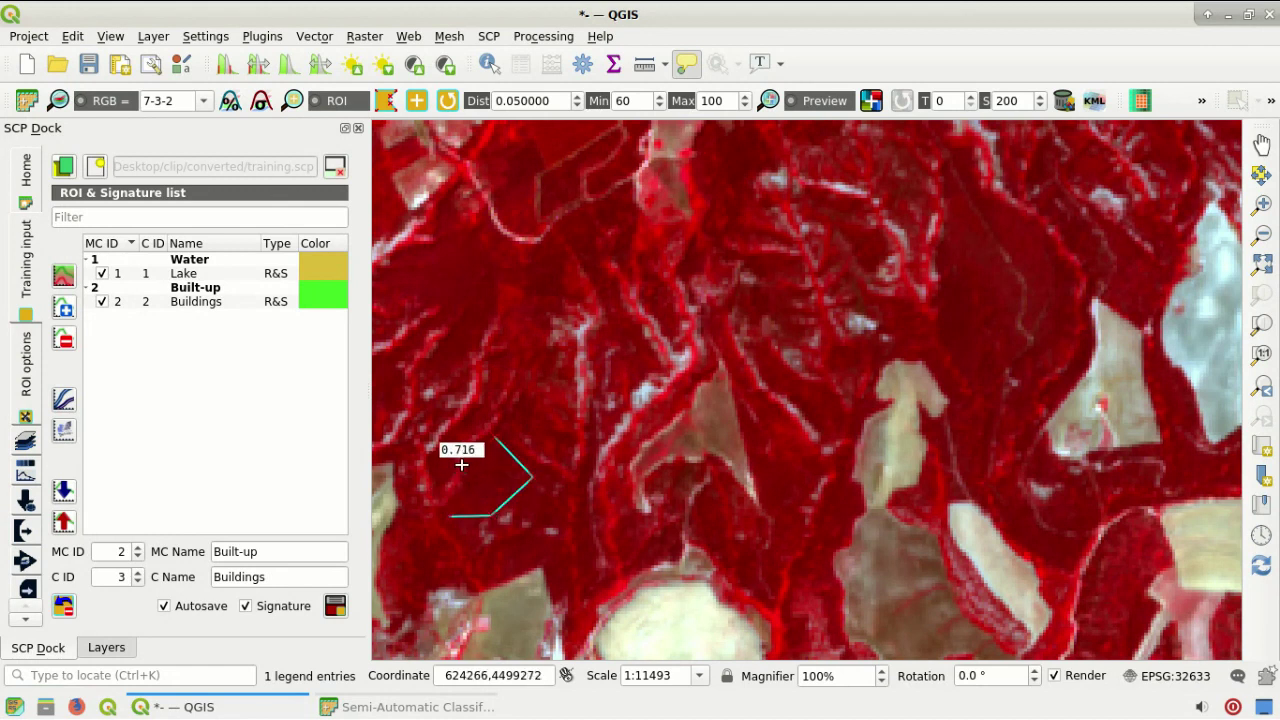
pyautogui.rightClick(462, 461)
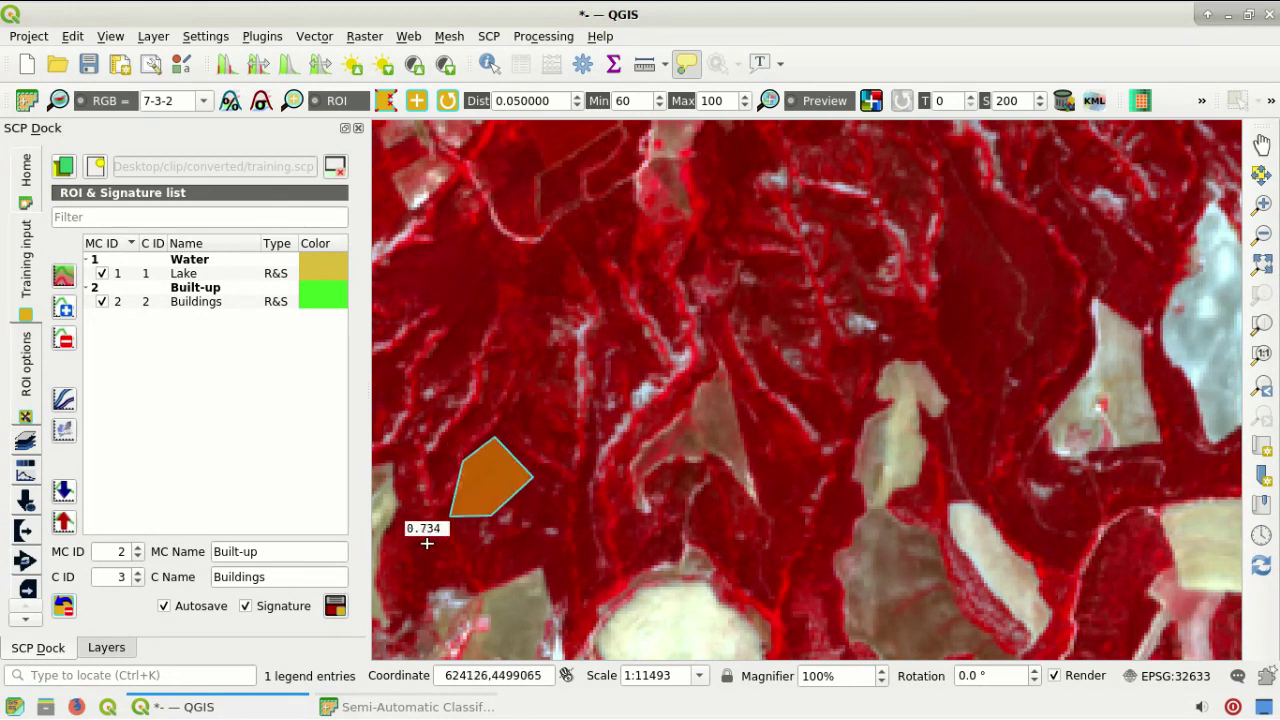
# Set macroclass ID 3 with the name Vegetation and class name Trees, and save the forest ROI with its signature
pyautogui.click(141, 551)
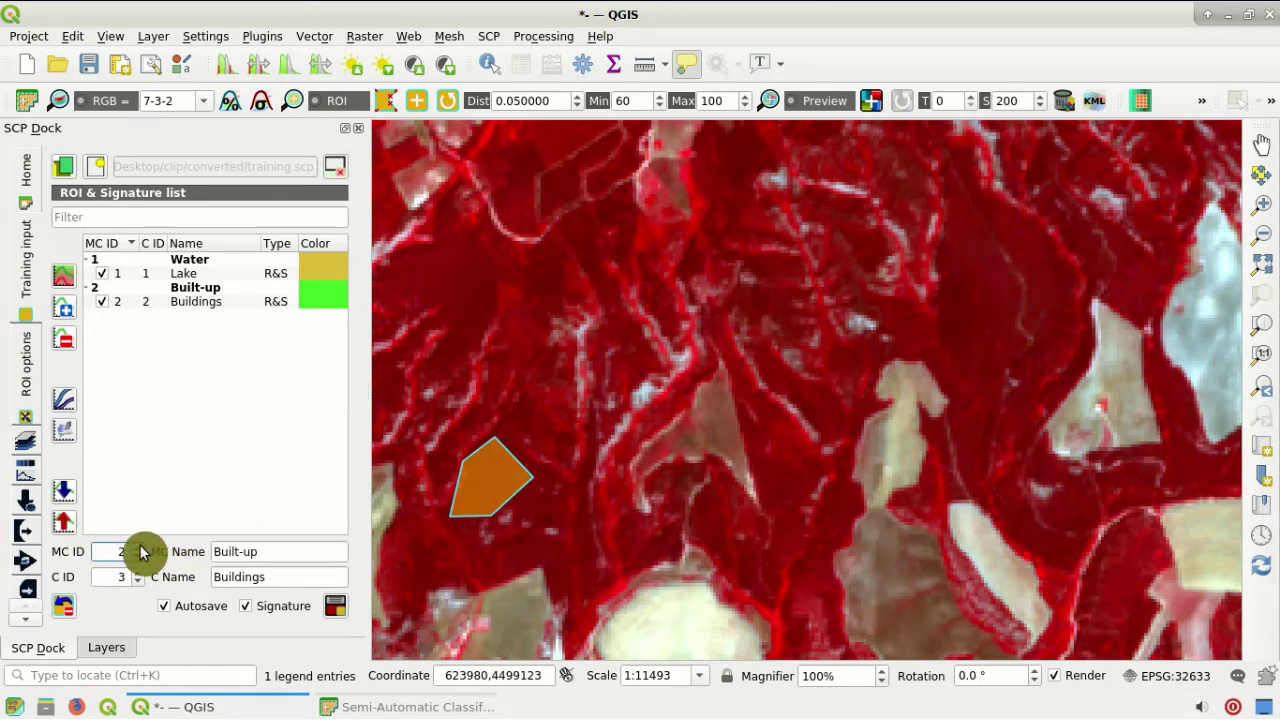
pyautogui.write('3')
pyautogui.moveTo(280, 551); pyautogui.dragTo(183, 551)
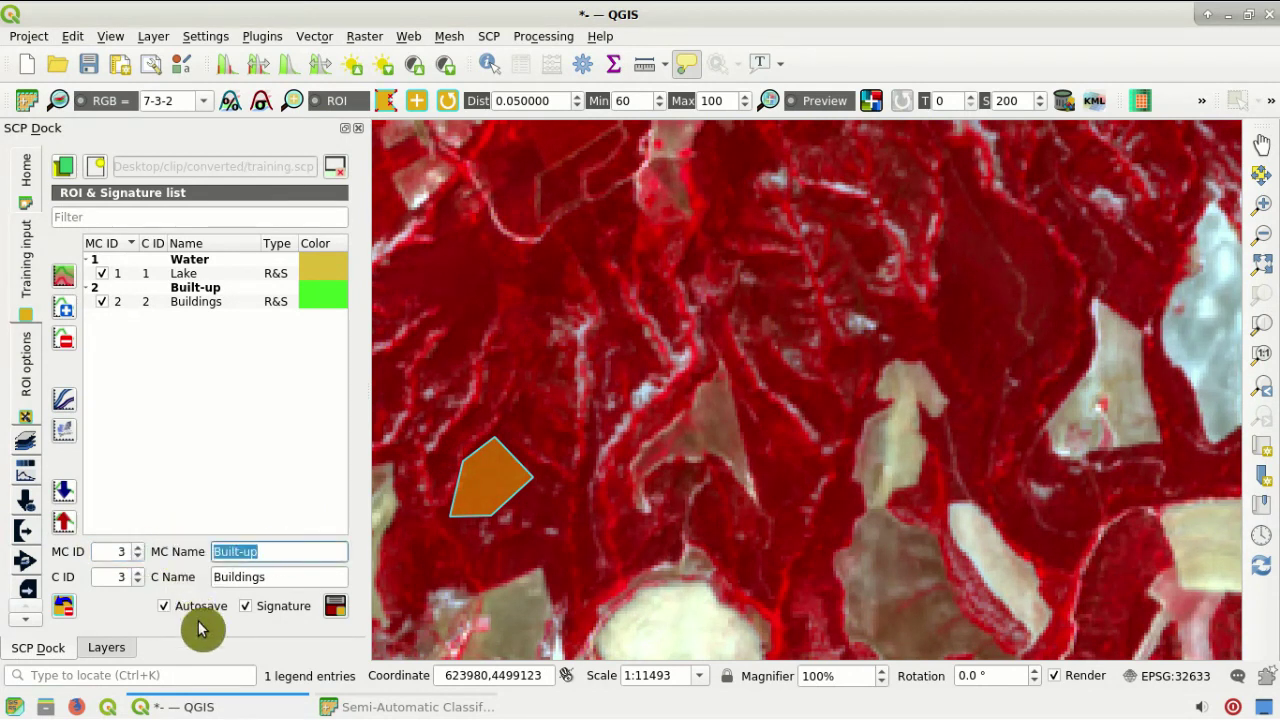
pyautogui.write('Veget')
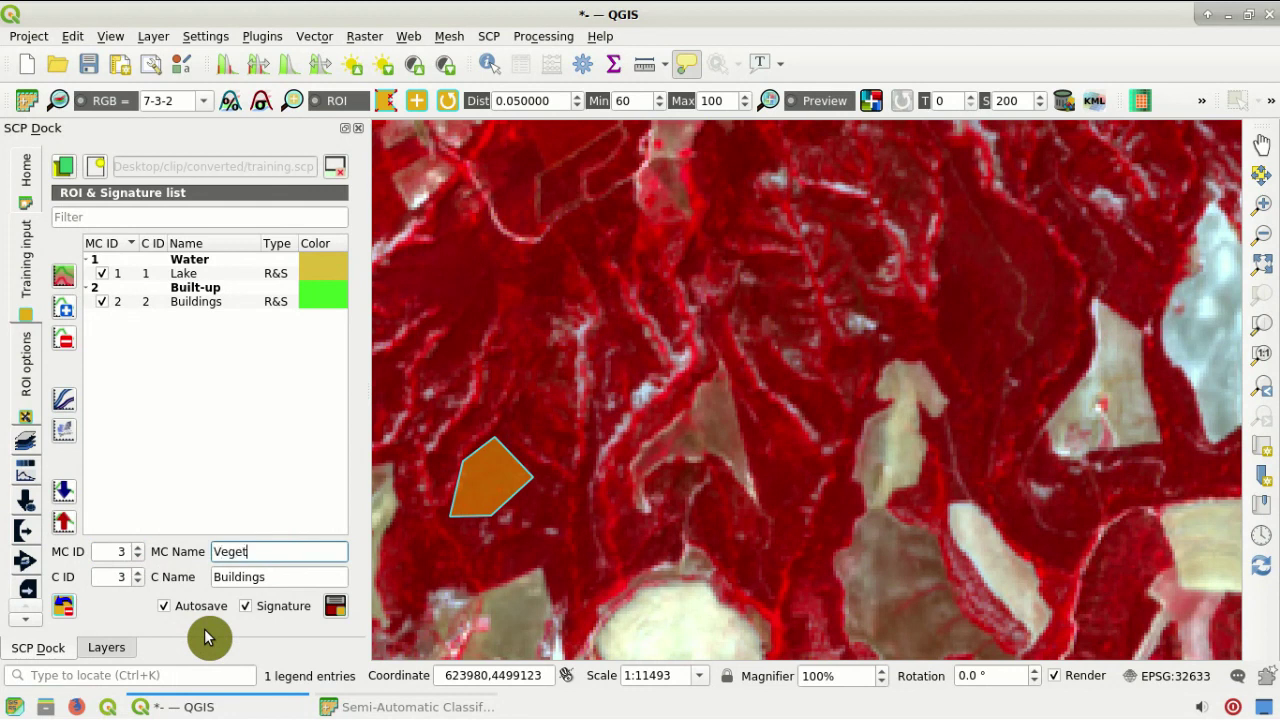
pyautogui.write('ation')
pyautogui.moveTo(266, 577); pyautogui.dragTo(212, 577)
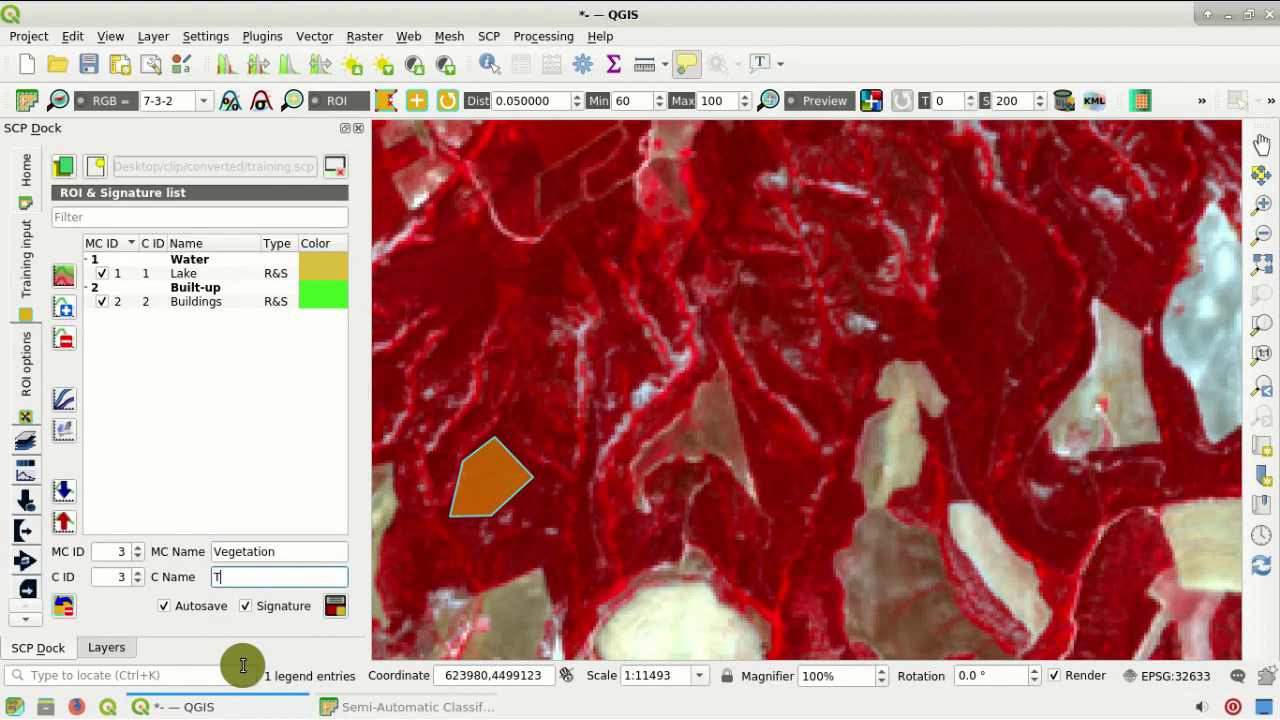
pyautogui.click(334, 608)
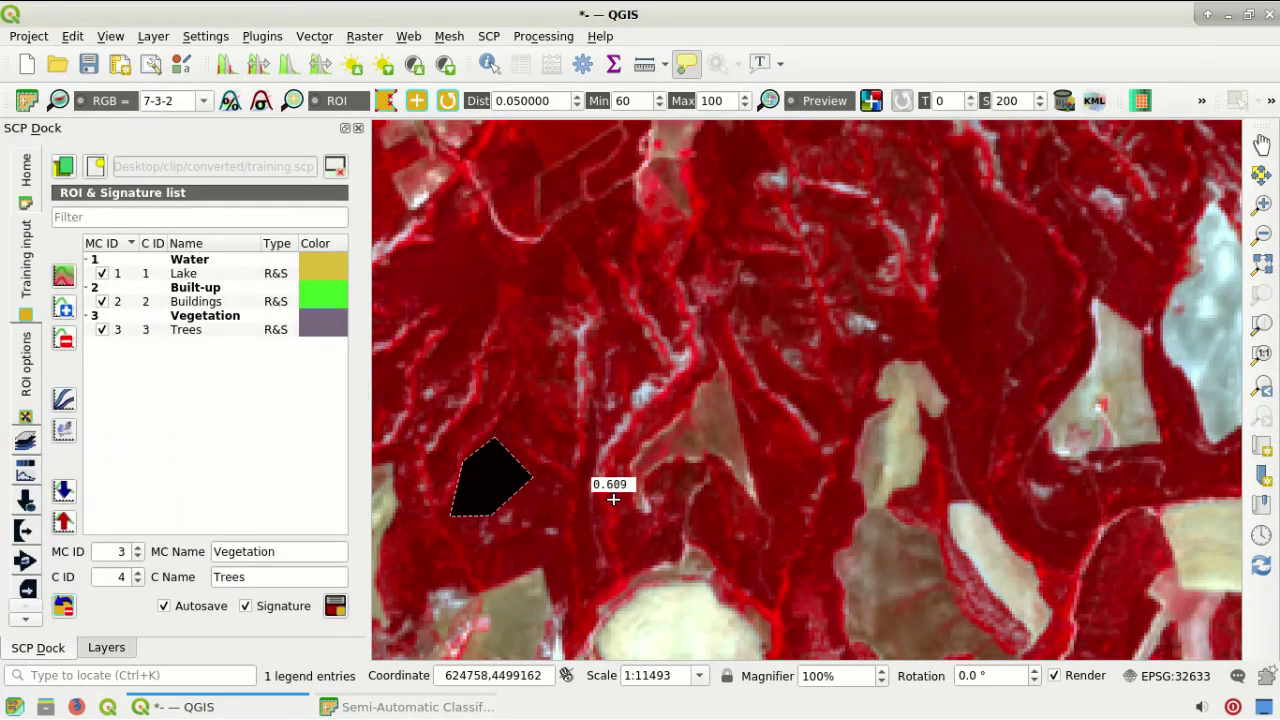
# Draw a five-vertex ROI polygon inside the pale, rounded bare field southeast of the forest ROI
pyautogui.scroll(-1, 613, 498)
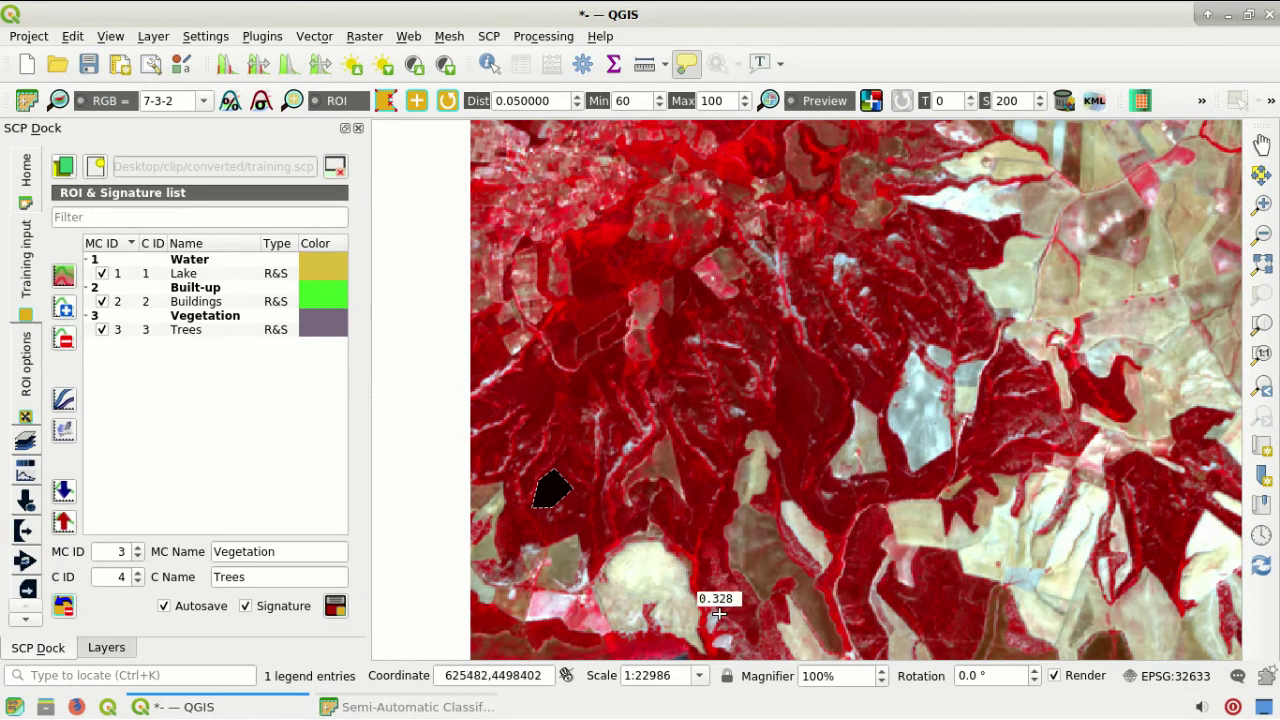
pyautogui.scroll(1, 644, 569)
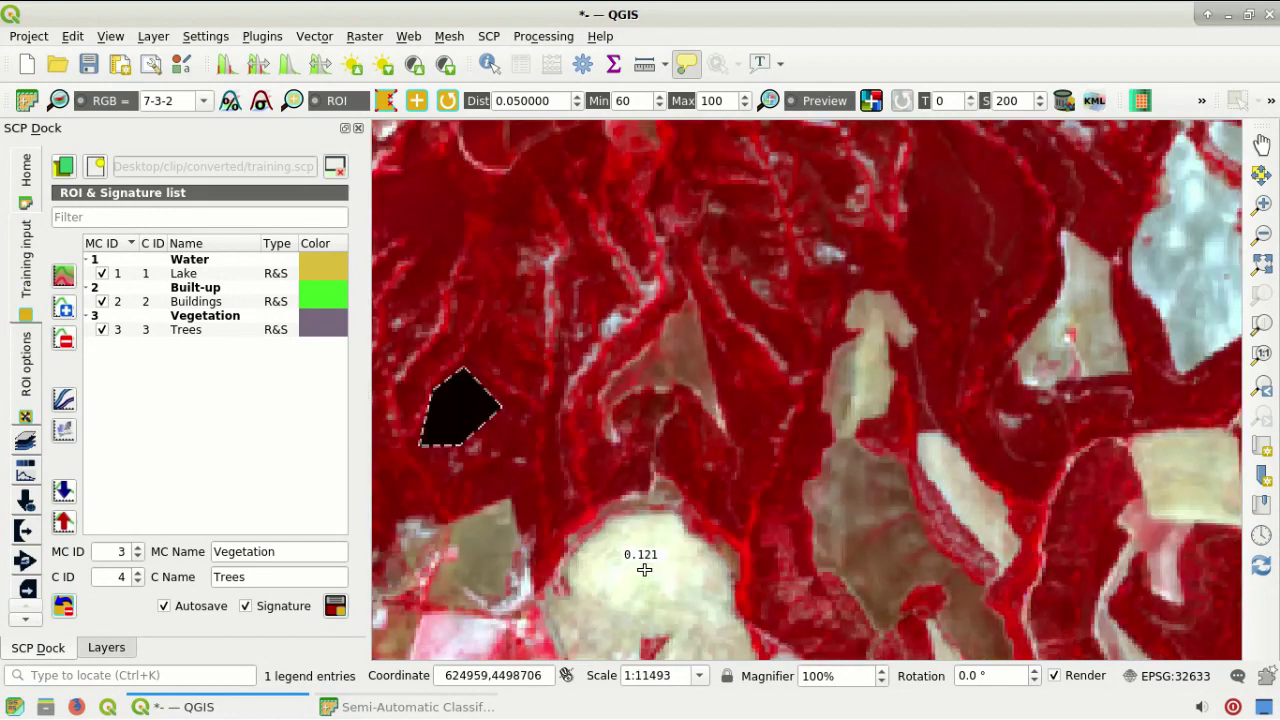
pyautogui.click(657, 543)
pyautogui.click(717, 592)
pyautogui.click(691, 616)
pyautogui.click(596, 616)
pyautogui.rightClick(584, 577)
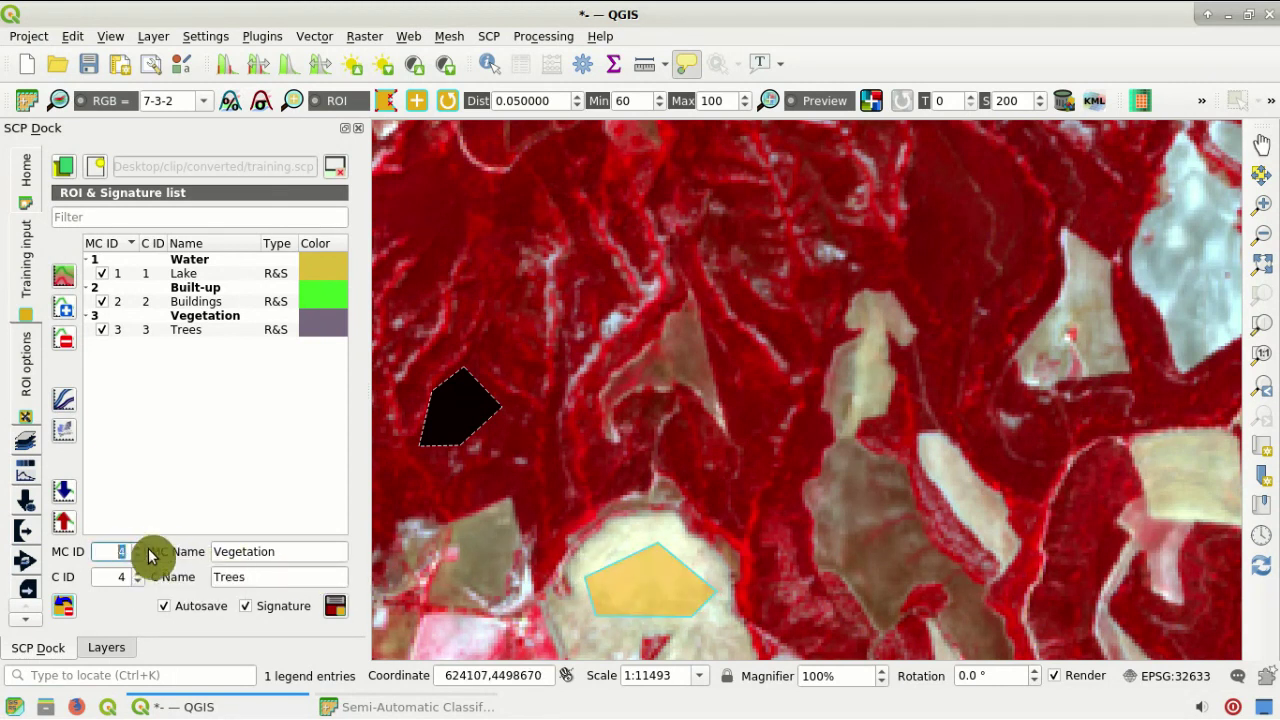
# Set macroclass ID 4 with the name Soil and class name Fields, and save the bare field ROI with its signature
pyautogui.moveTo(306, 546); pyautogui.dragTo(215, 550)
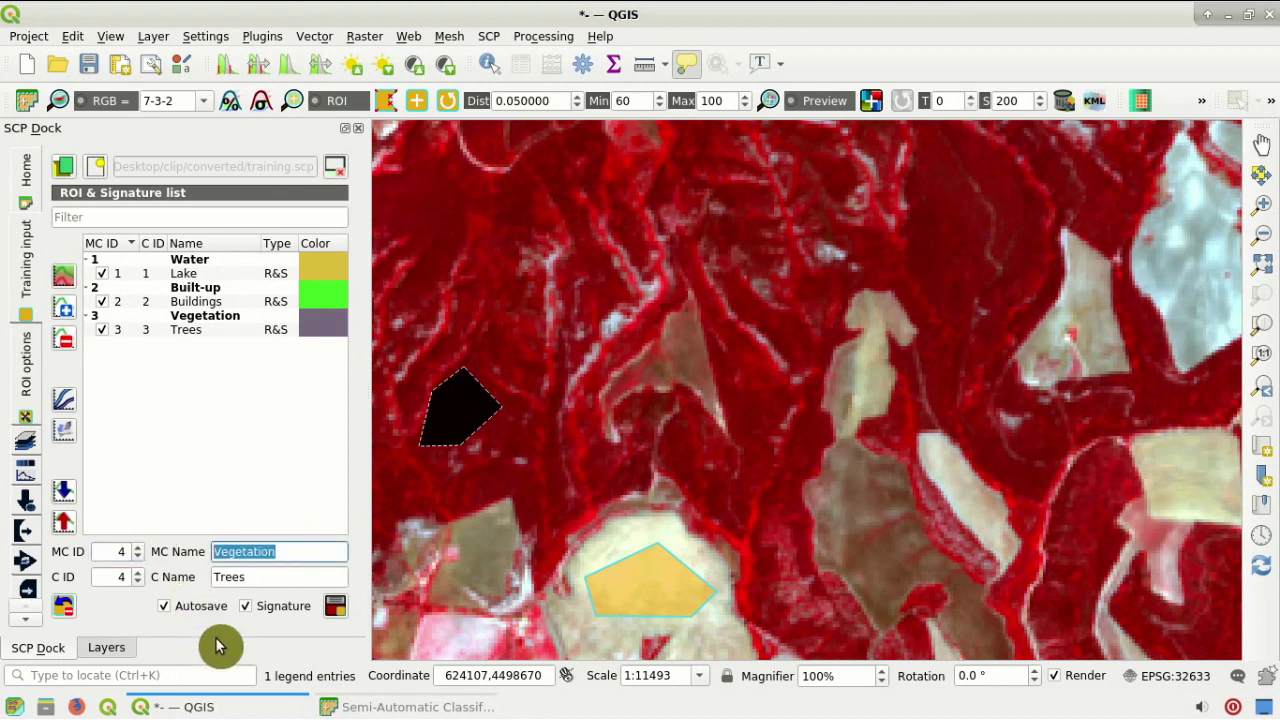
pyautogui.write('S')
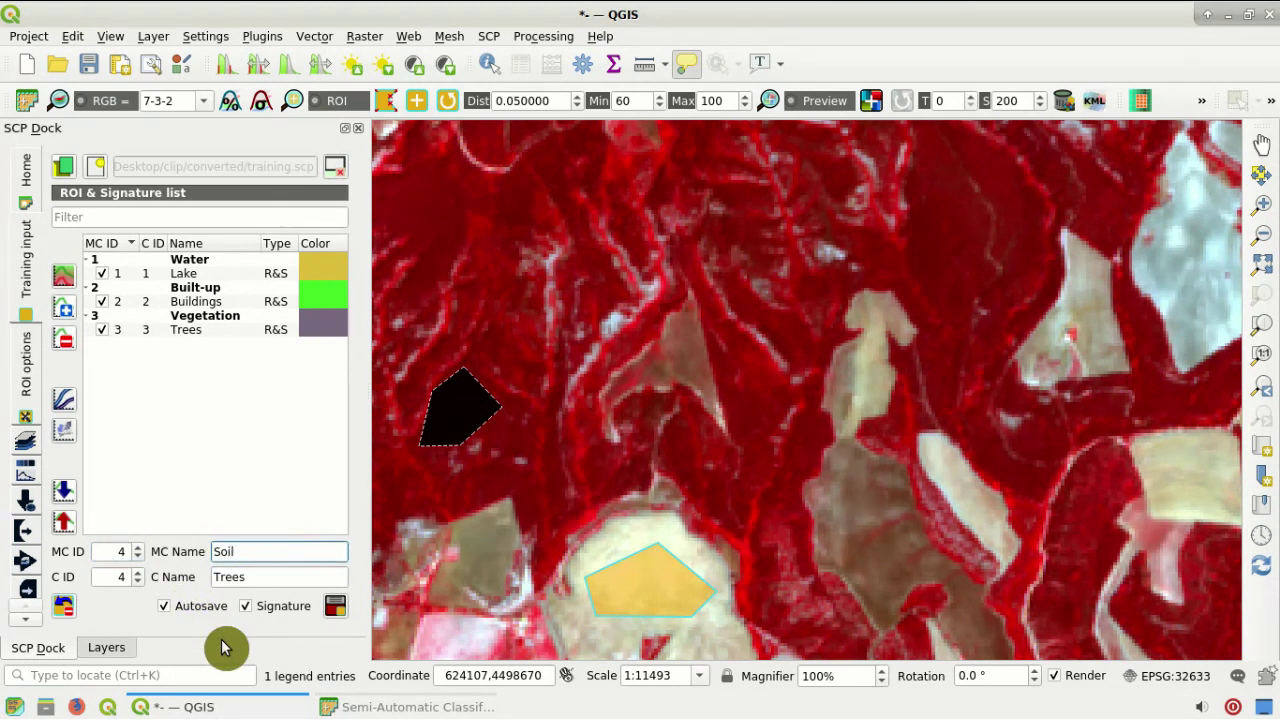
pyautogui.write('oil')
pyautogui.moveTo(249, 575); pyautogui.dragTo(190, 590)
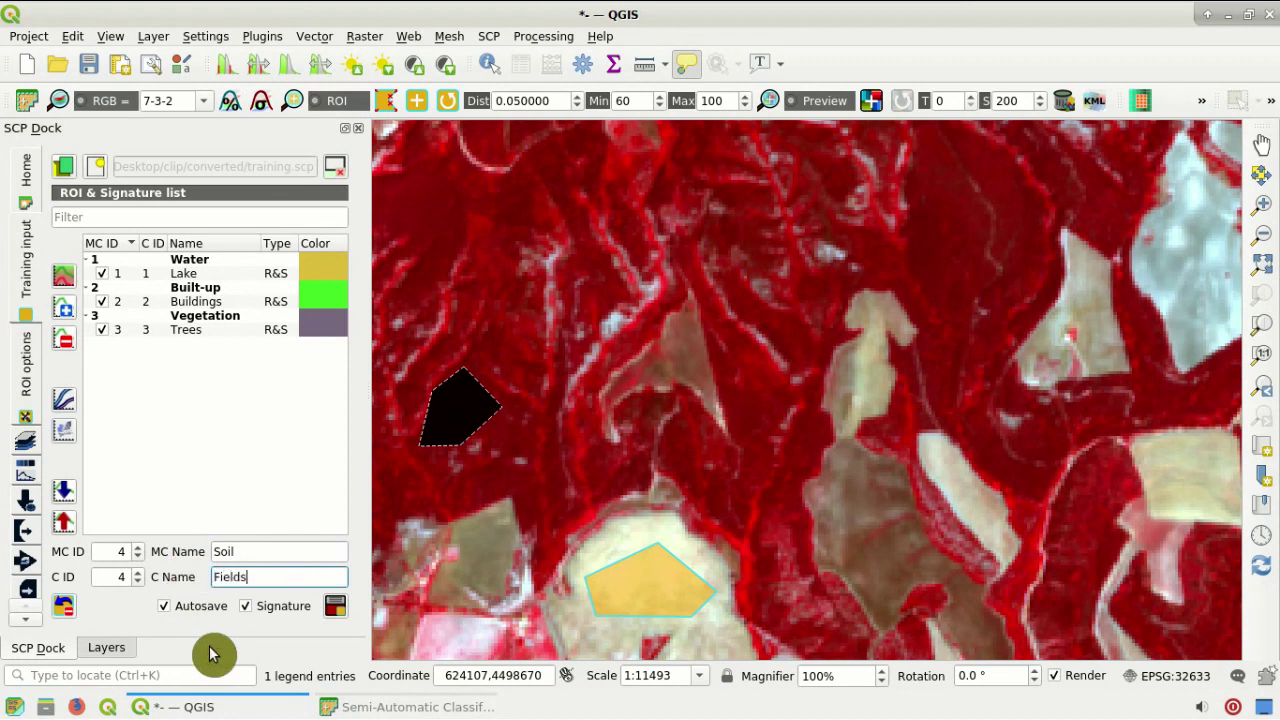
pyautogui.click(339, 607)
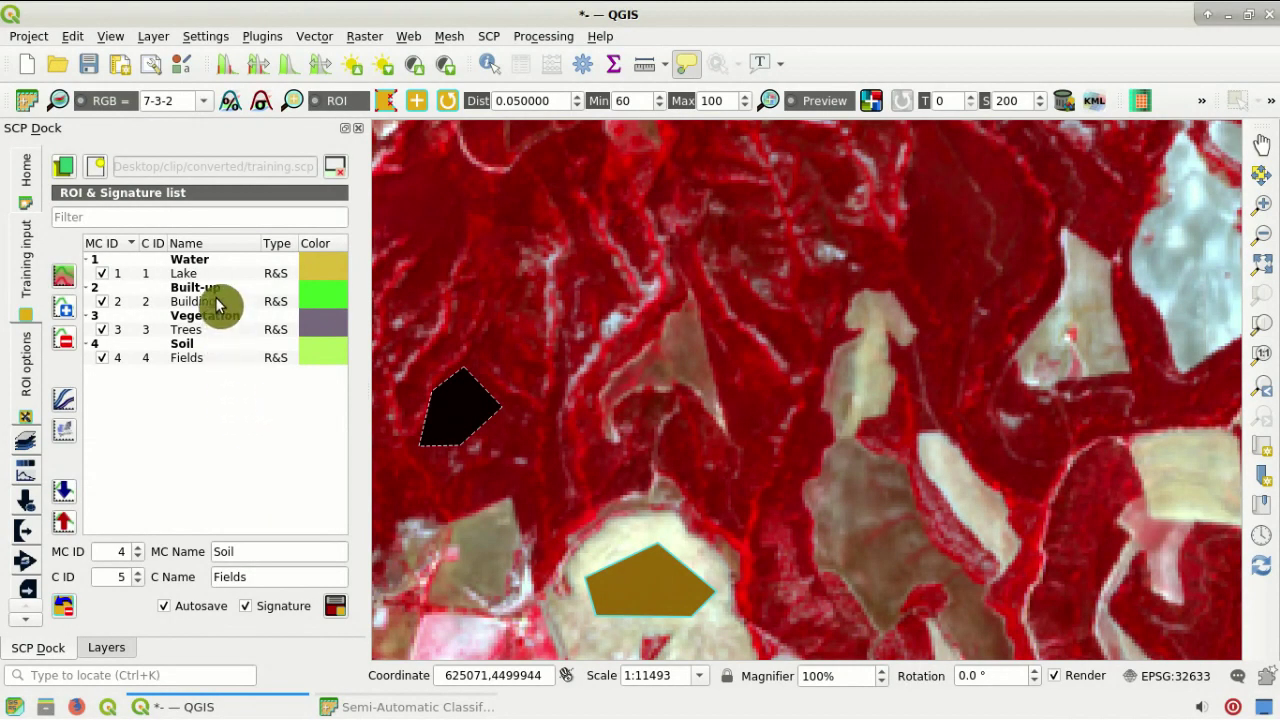
# Plot the spectral signatures of all four classes in a maximized window, and hide Water and Vegetation to compare Built-up with Soil
pyautogui.moveTo(212, 273); pyautogui.dragTo(209, 363)
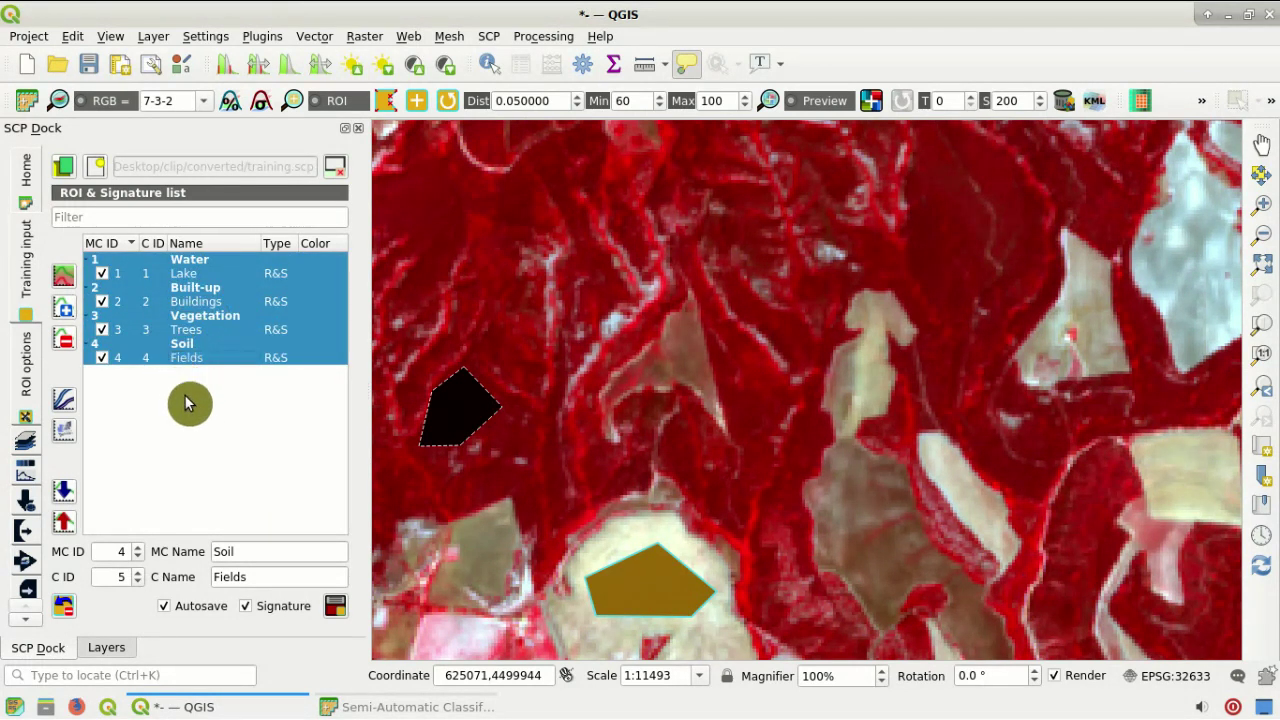
pyautogui.click(66, 408)
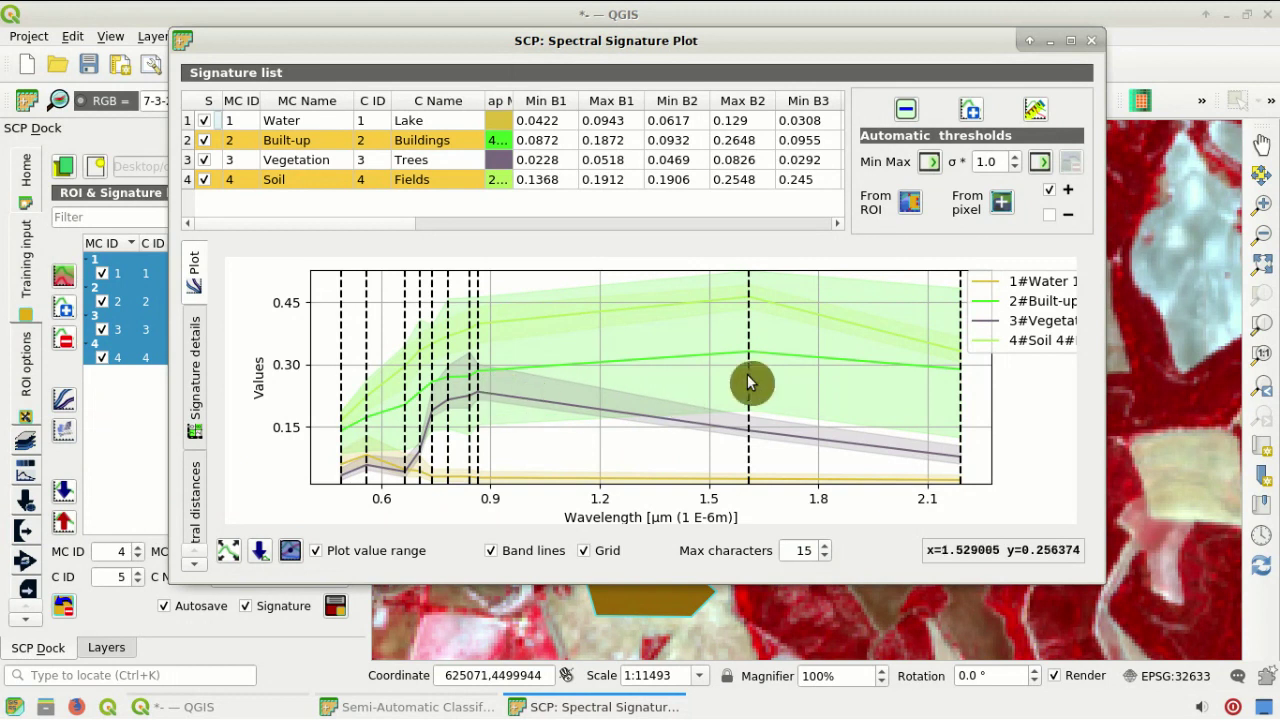
pyautogui.click(1070, 44)
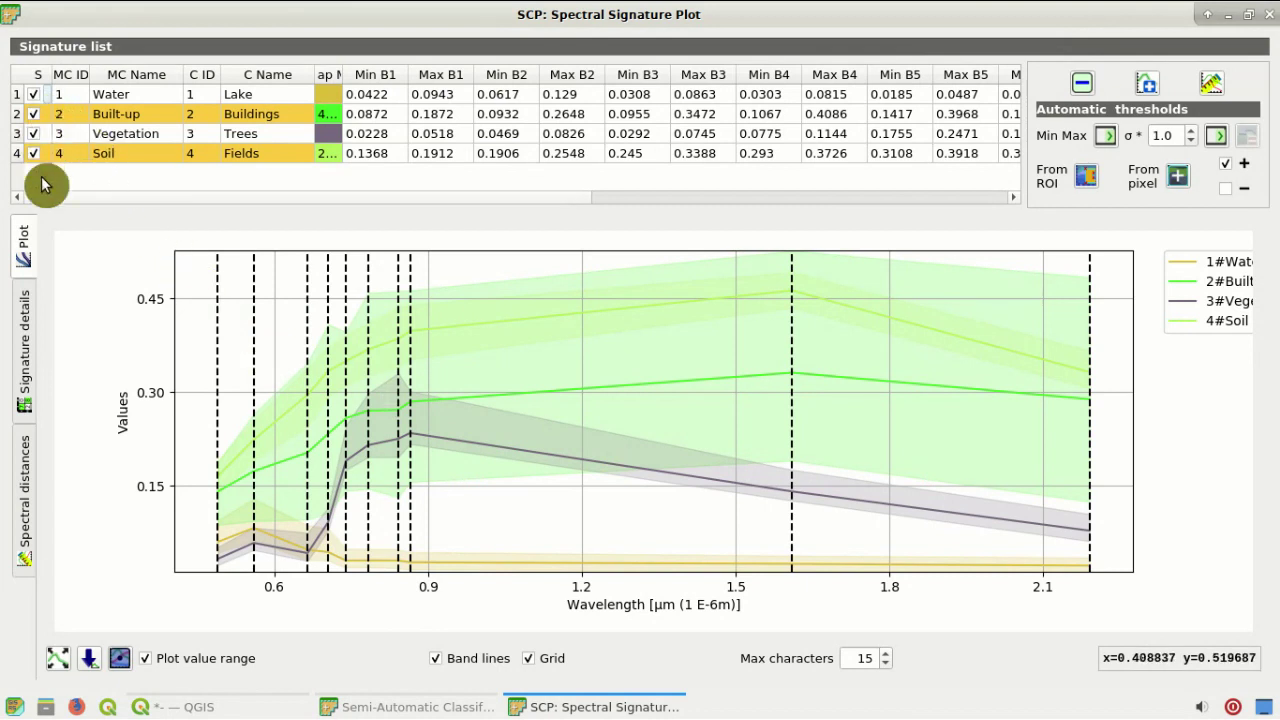
pyautogui.click(35, 97)
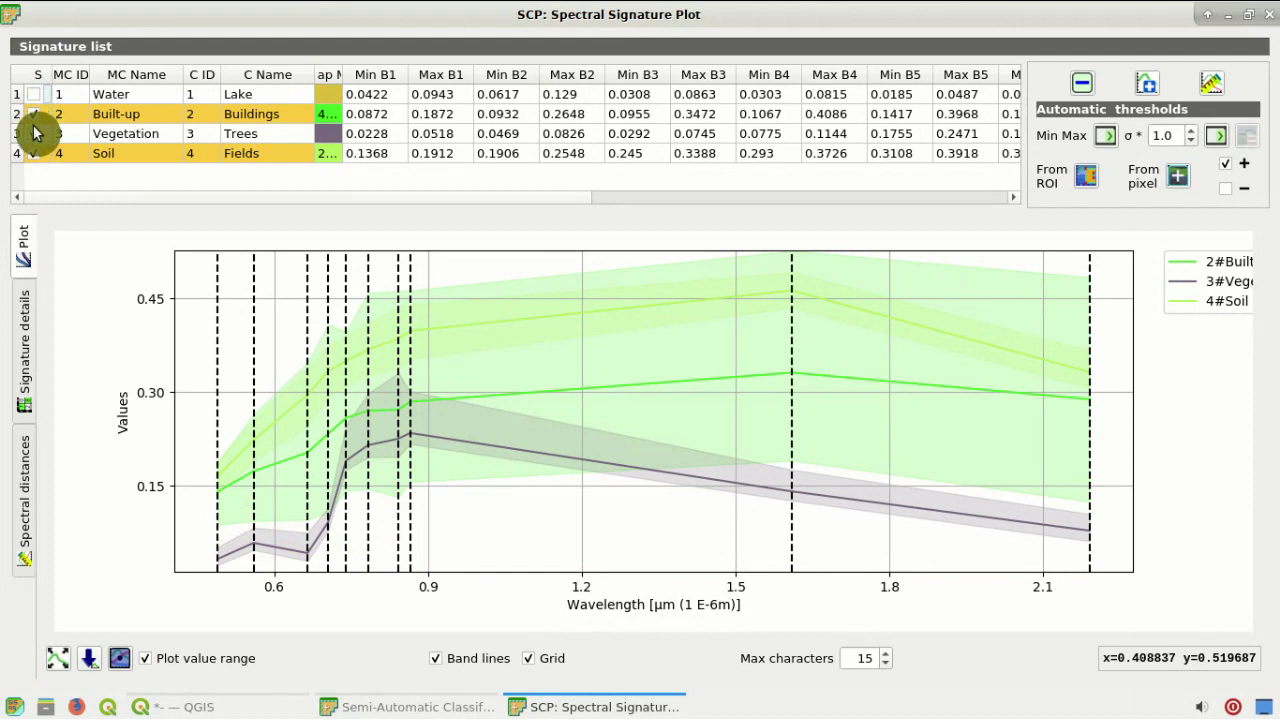
pyautogui.click(36, 134)
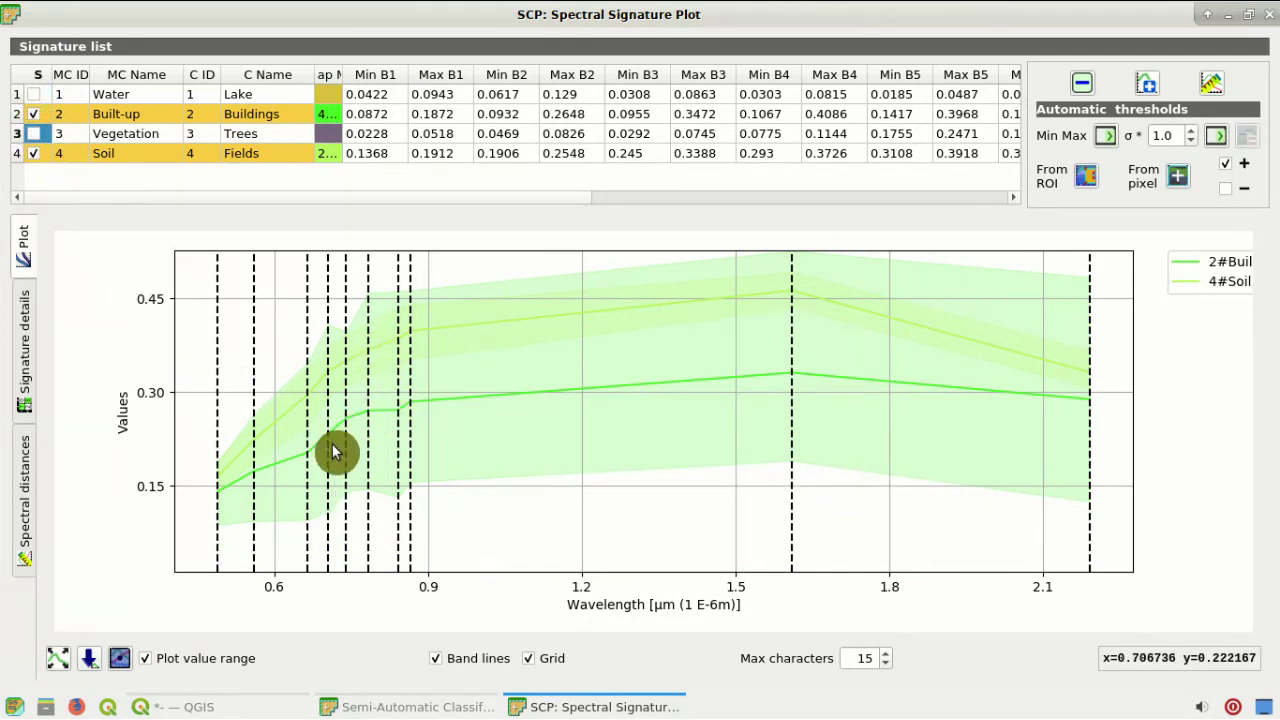
# Toggle Built-up off and on, show Vegetation, and hide Built-up and Soil to examine the Vegetation signature alone
pyautogui.click(36, 114)
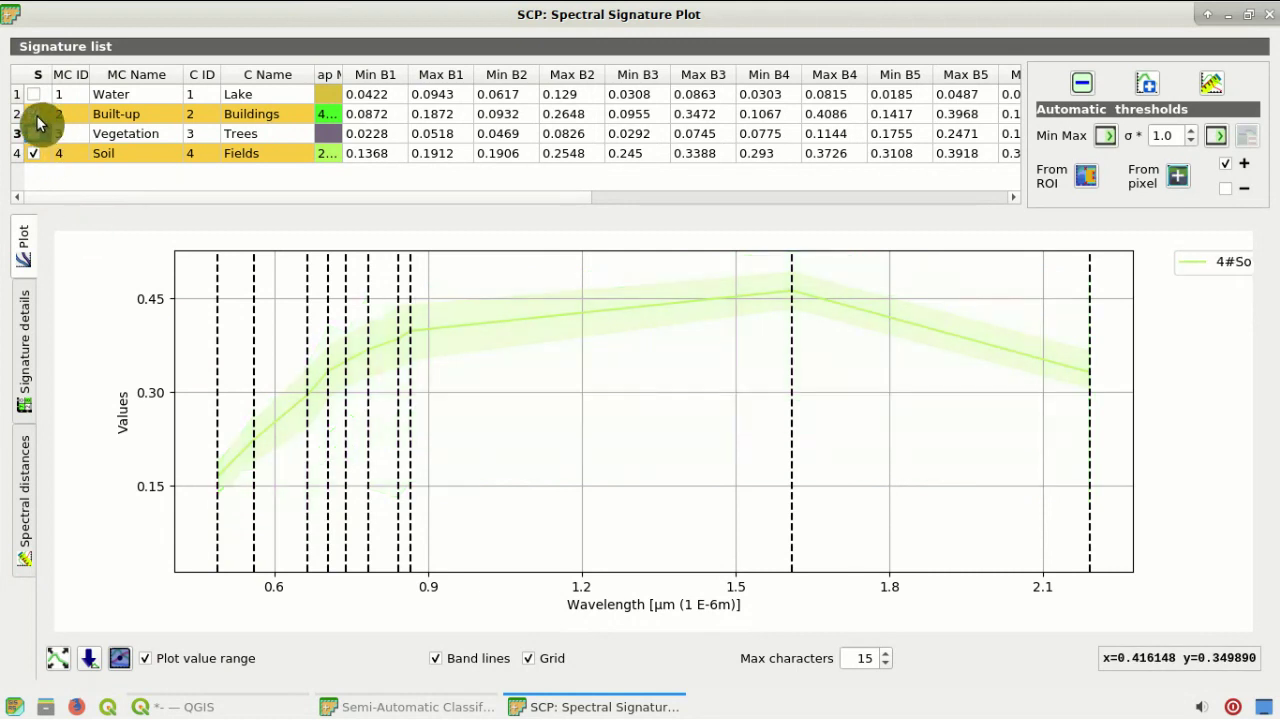
pyautogui.click(36, 116)
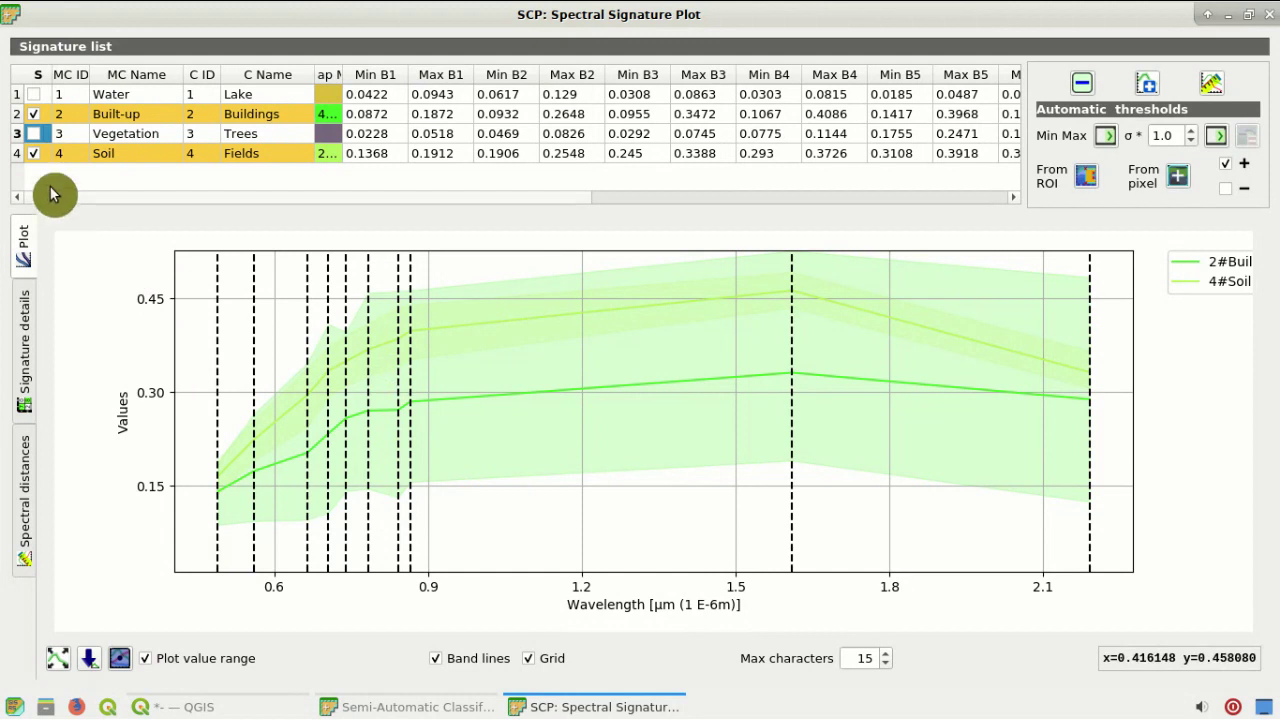
pyautogui.click(34, 133)
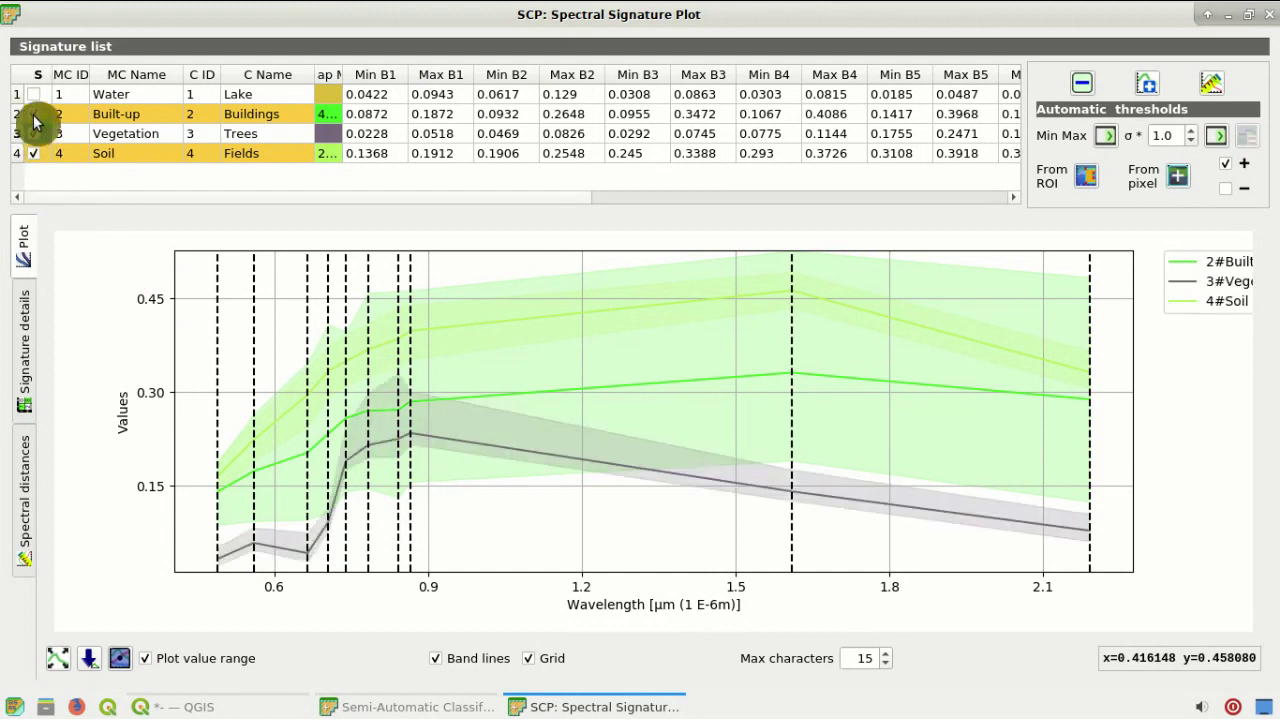
pyautogui.click(35, 118)
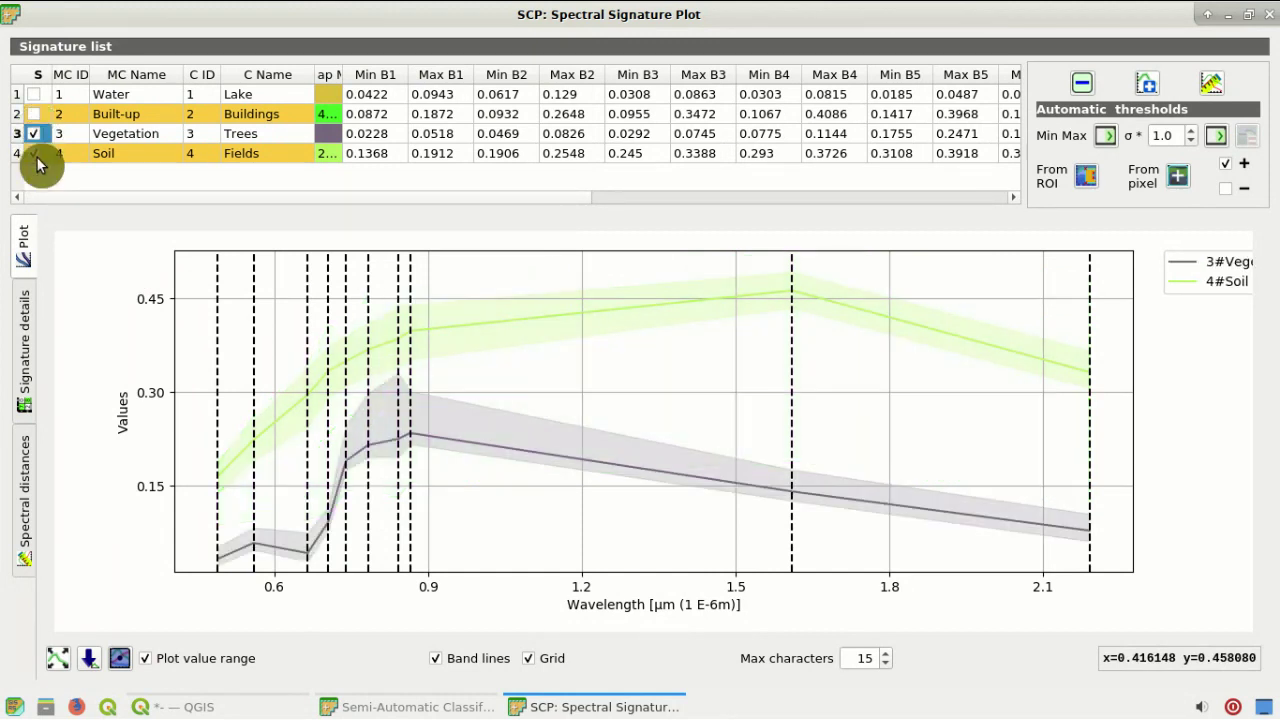
pyautogui.click(35, 155)
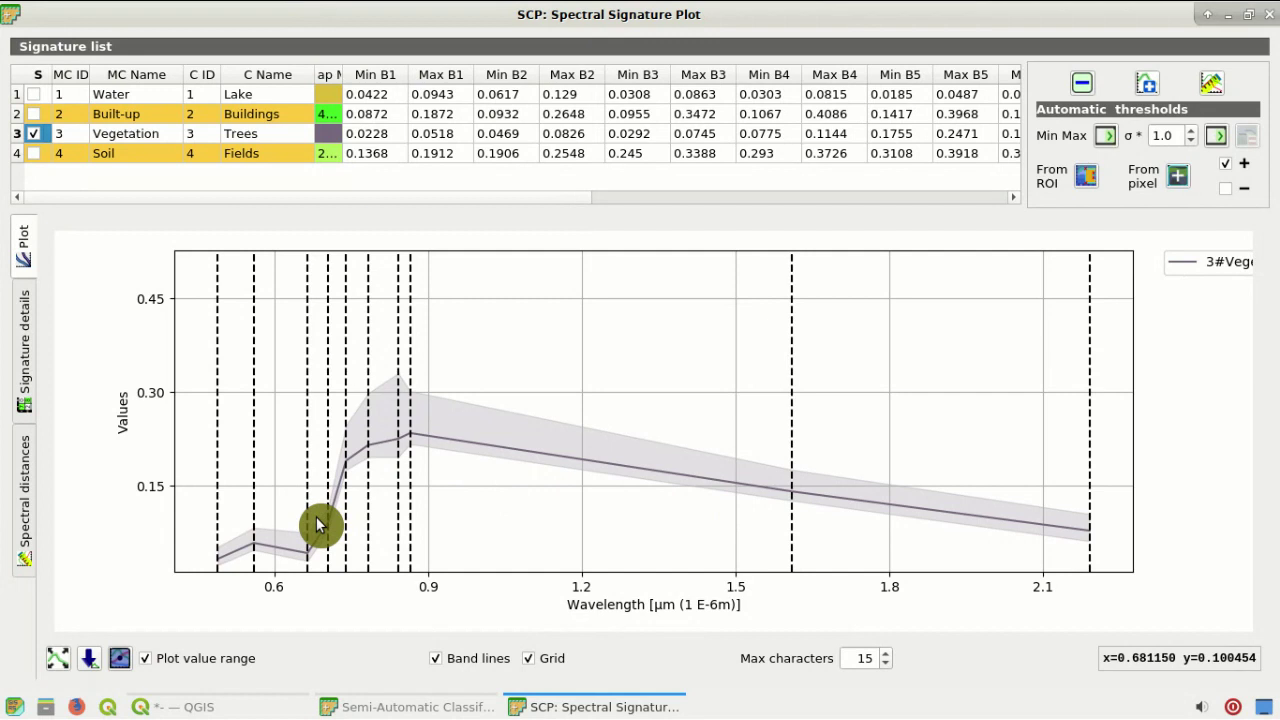
# Show the Soil, Built-up and Water signatures again to compare all four classes in the plot
pyautogui.click(32, 156)
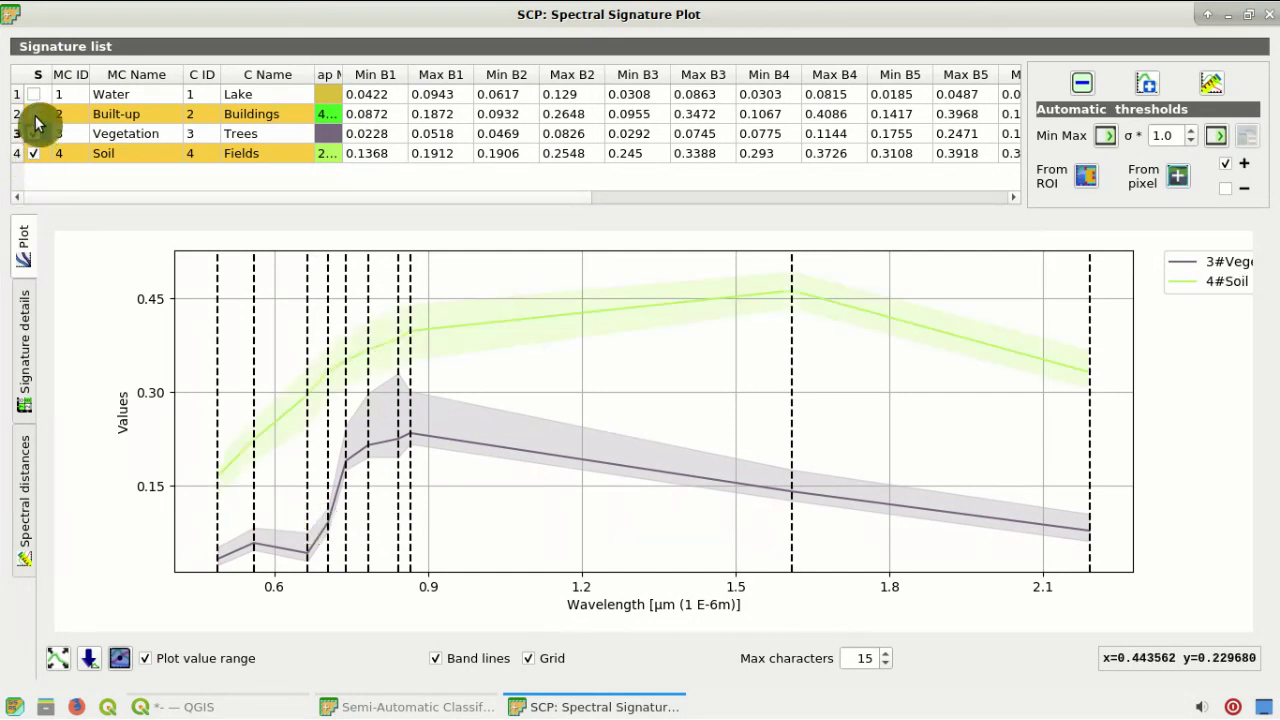
pyautogui.click(33, 114)
pyautogui.click(34, 96)
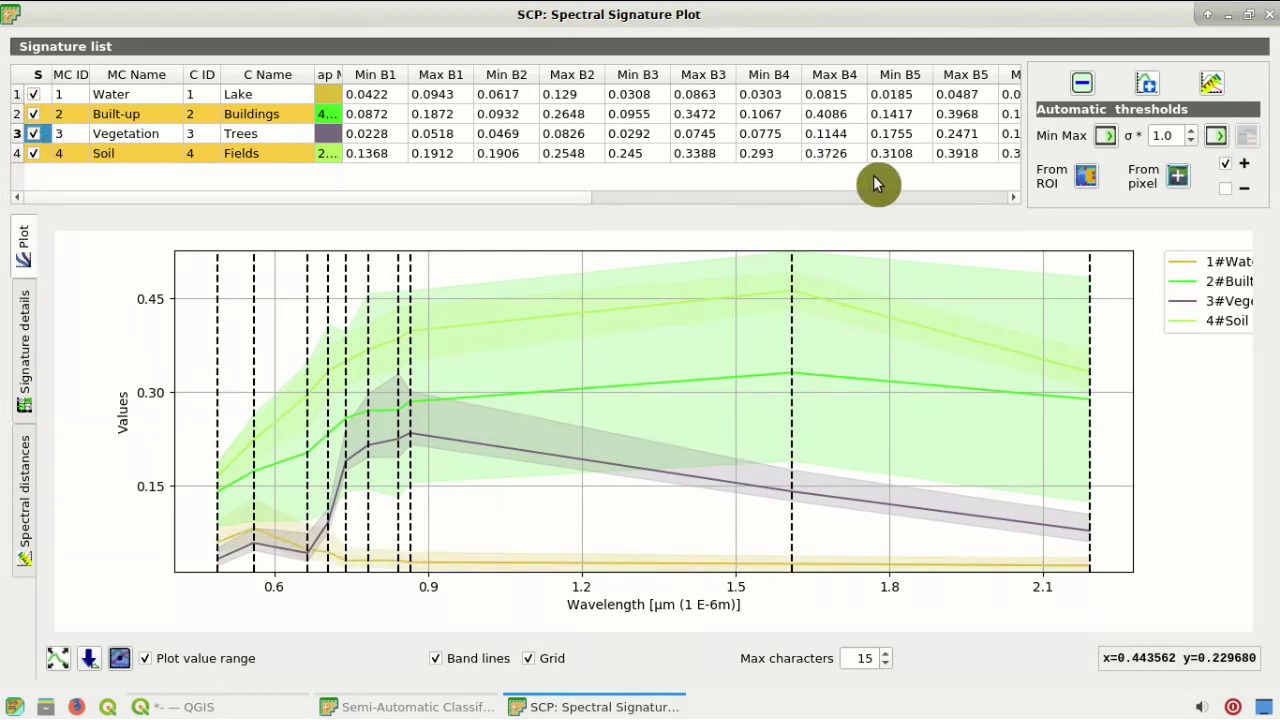
pyautogui.moveTo(484, 202); pyautogui.dragTo(390, 202)
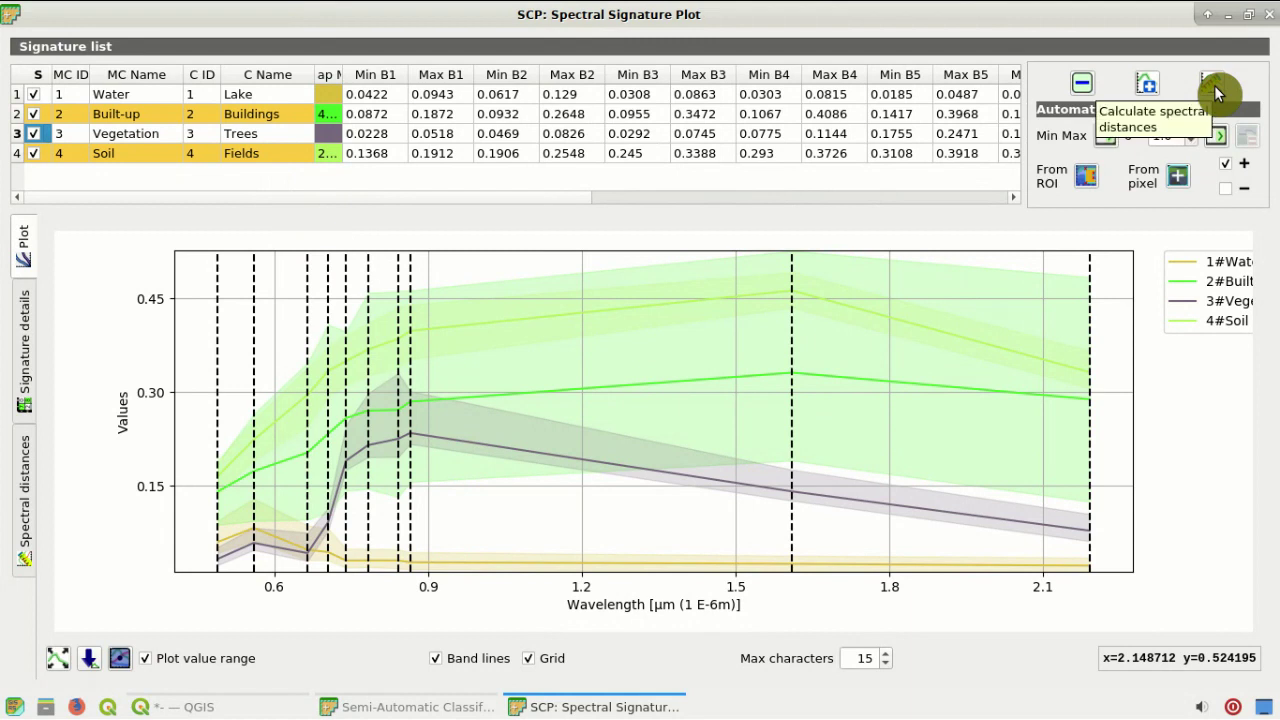
# Calculate the spectral distances between all four signatures and review the results for every class pair
pyautogui.click(1212, 85)
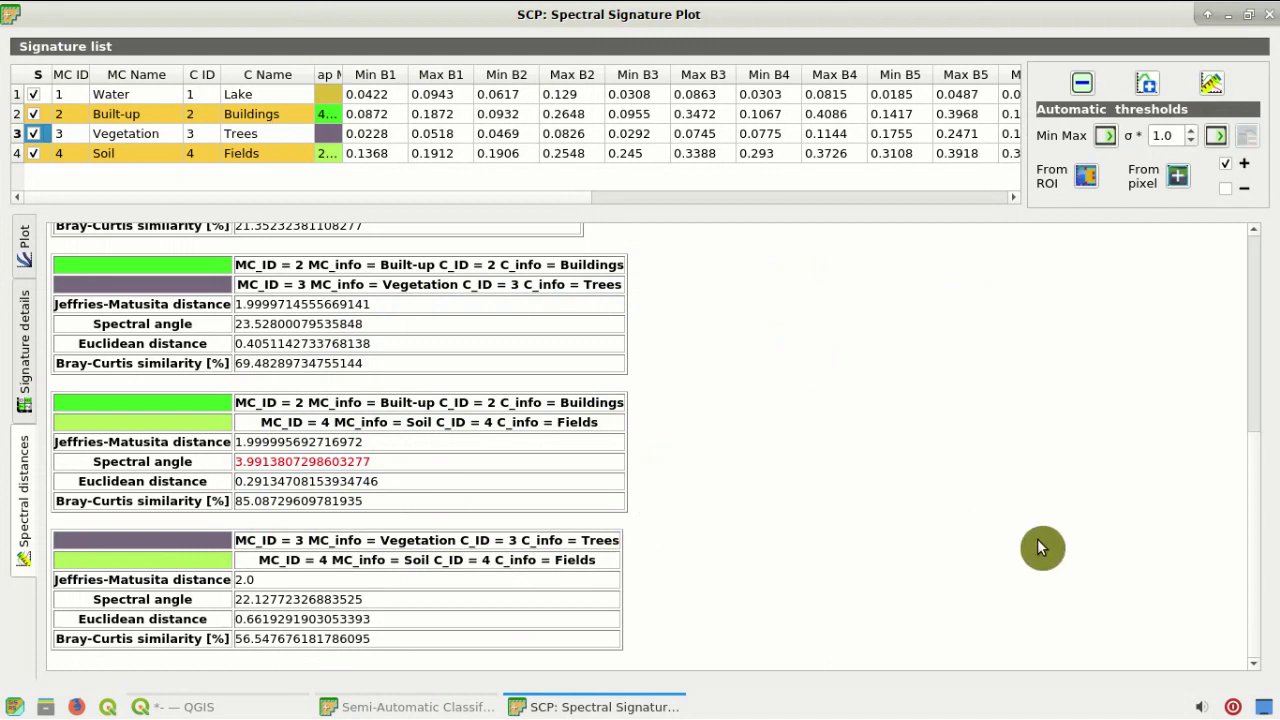
pyautogui.moveTo(1250, 615); pyautogui.dragTo(1234, 409)
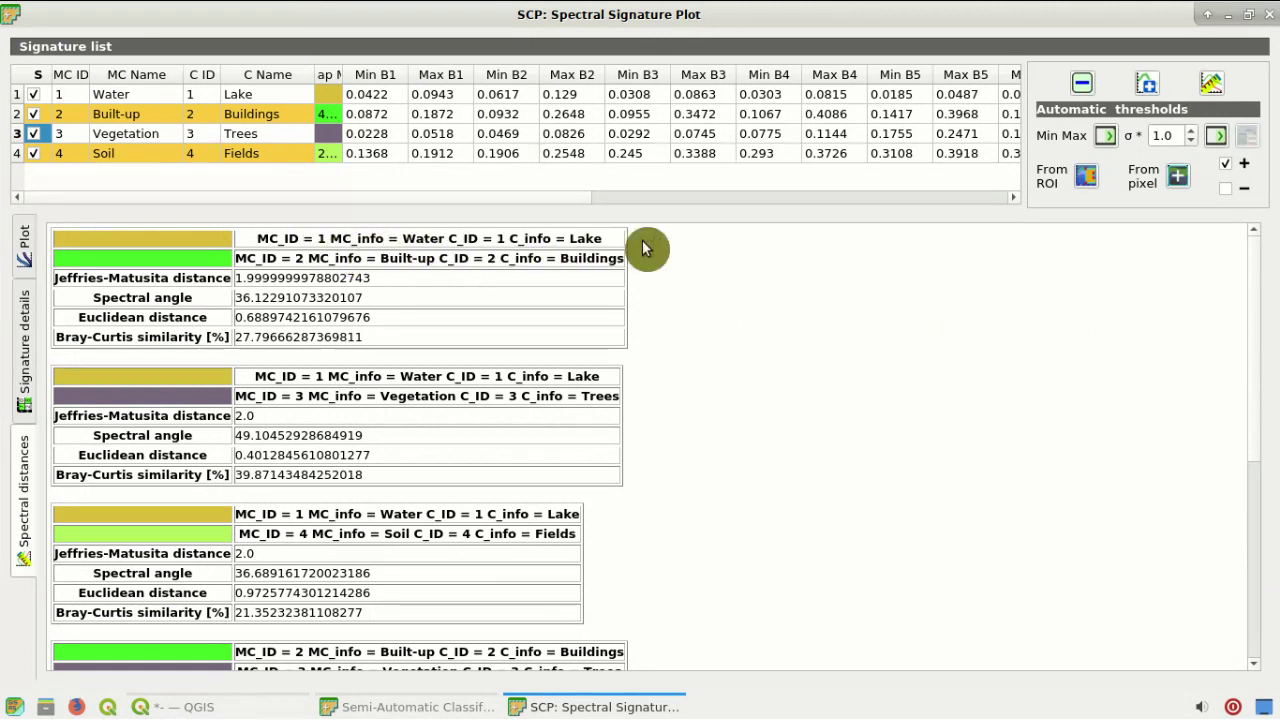
pyautogui.moveTo(1249, 363); pyautogui.dragTo(1237, 618)
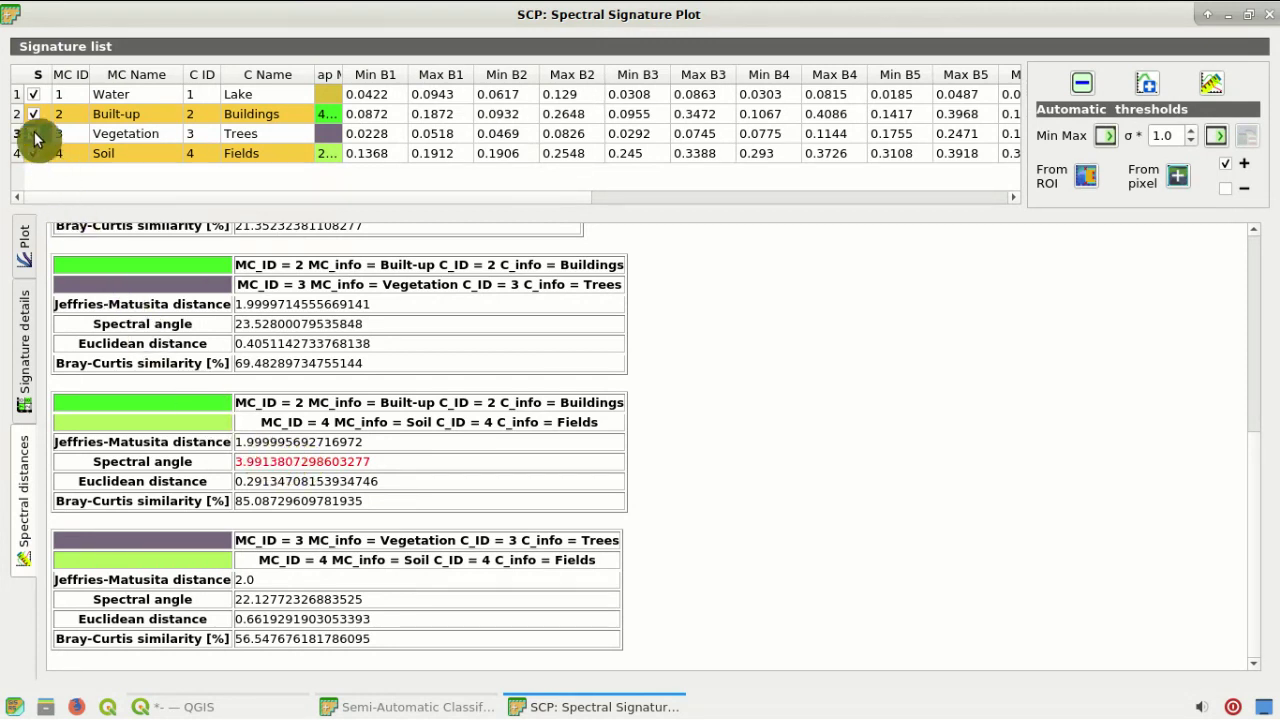
# Hide Water and Vegetation, examine the Built-up and Soil spectral angle, and compare their two signatures in the plot
pyautogui.click(33, 94)
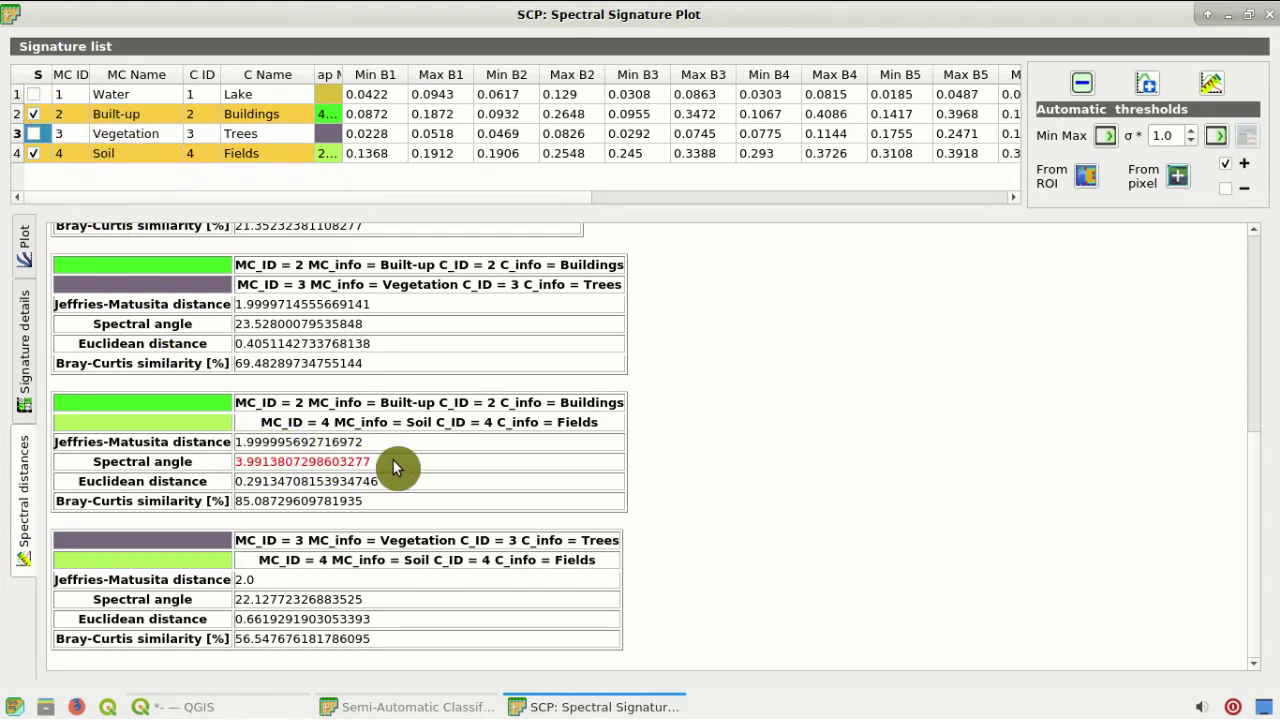
pyautogui.moveTo(395, 465); pyautogui.dragTo(199, 459)
pyautogui.click(561, 475)
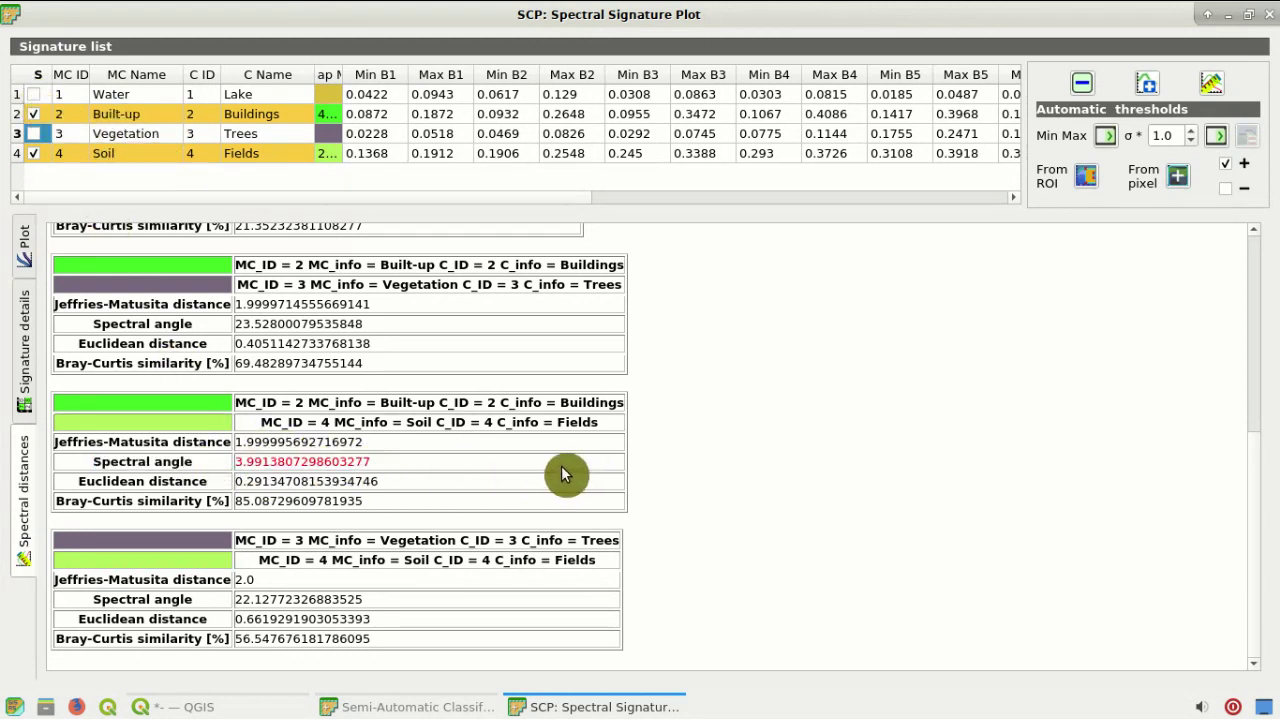
pyautogui.click(27, 248)
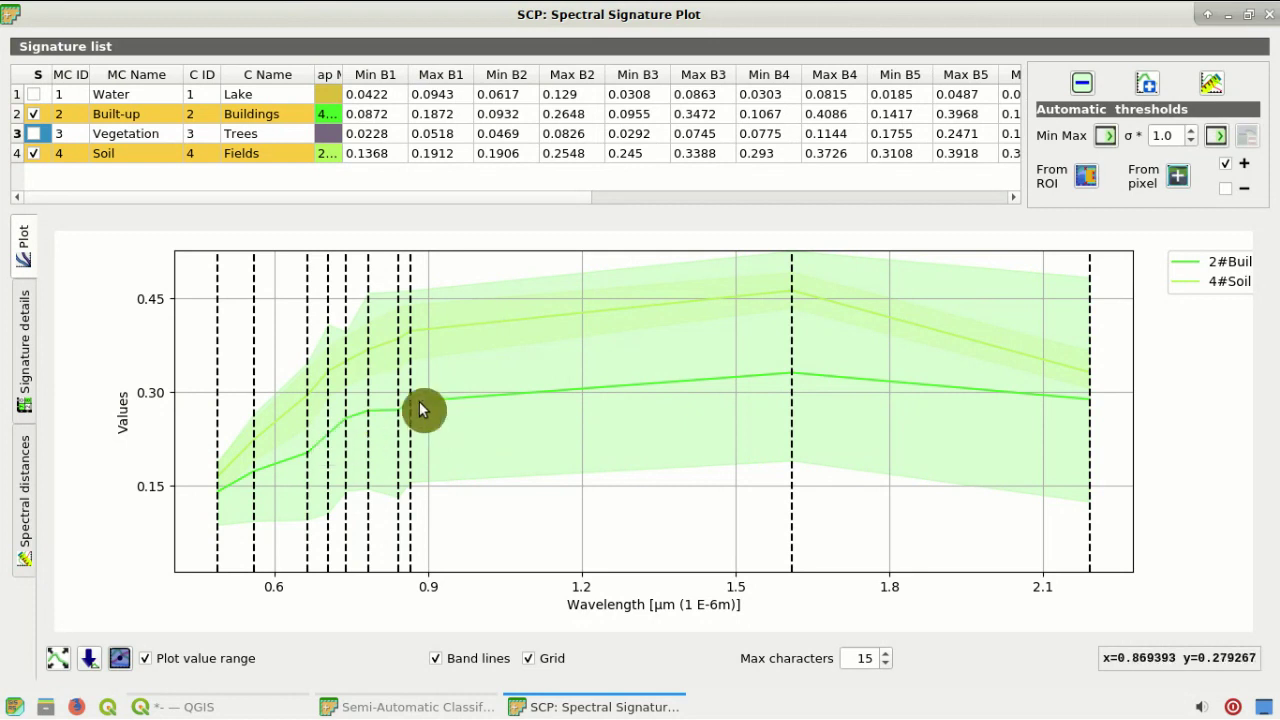
pyautogui.click(226, 662)
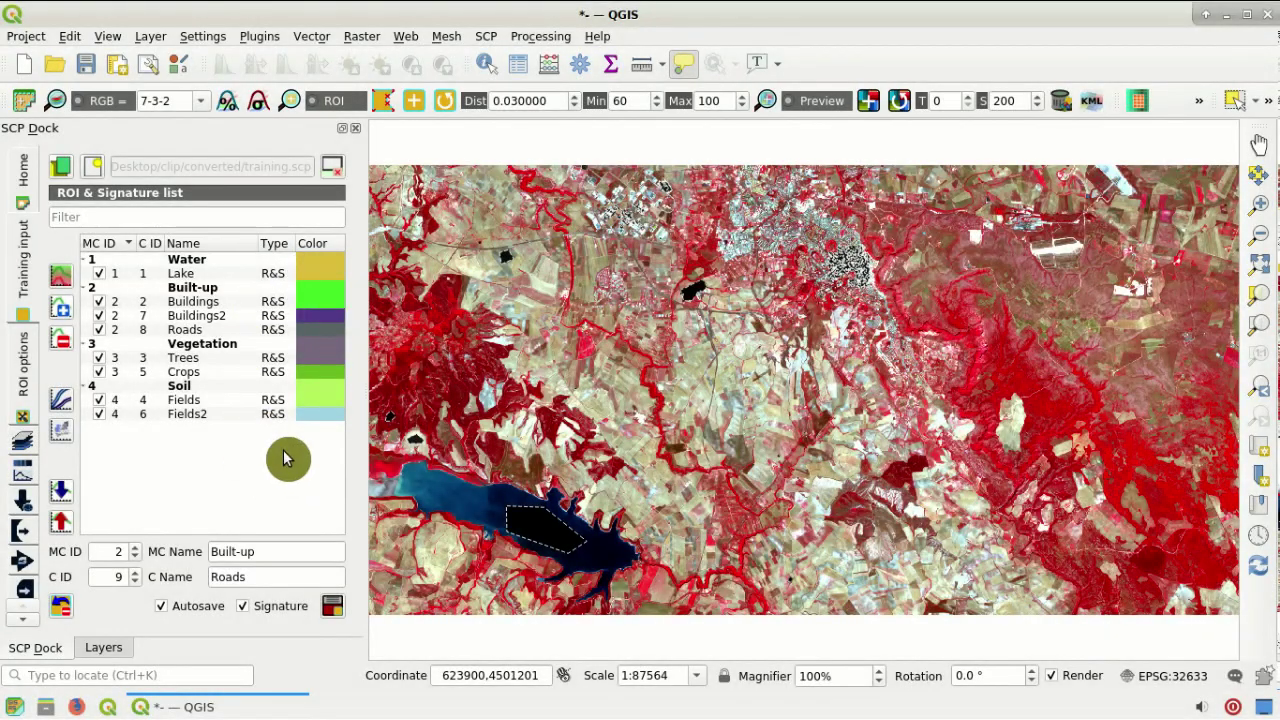
# Set the Water macroclass color to blue (#0000ff) and give the Lake class a light blue color
pyautogui.doubleClick(330, 268)
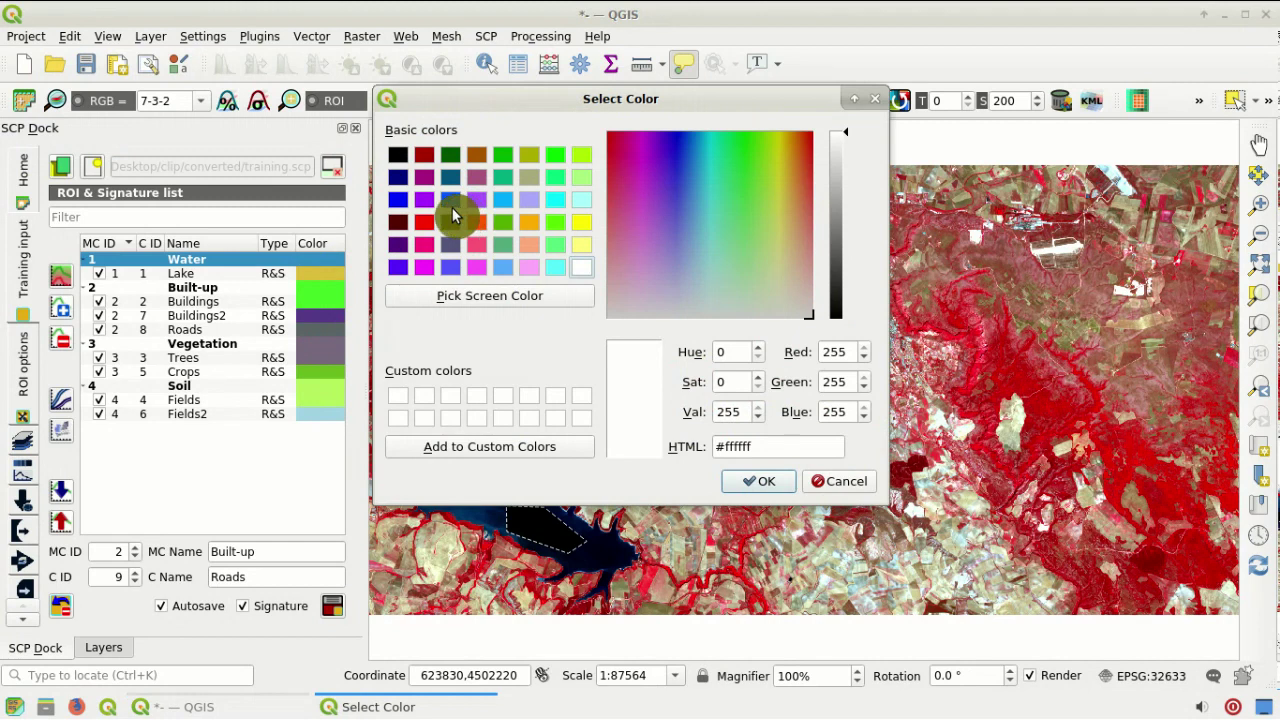
pyautogui.click(403, 200)
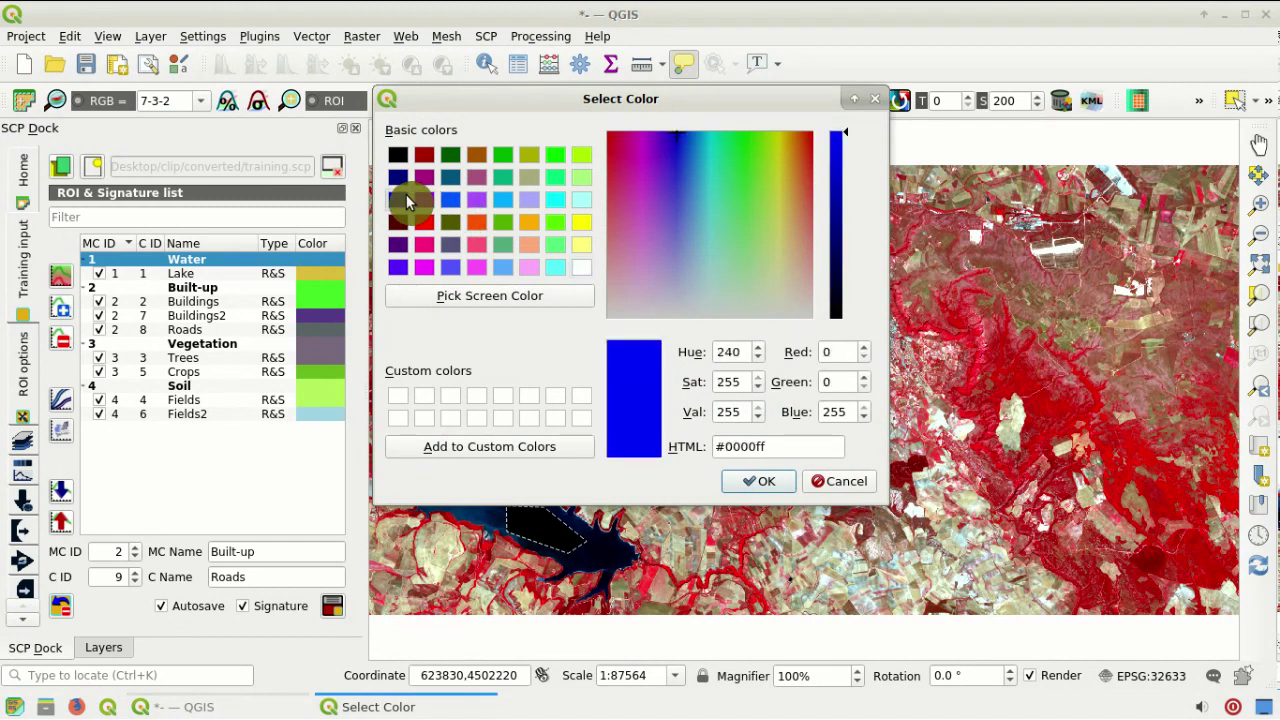
pyautogui.click(770, 482)
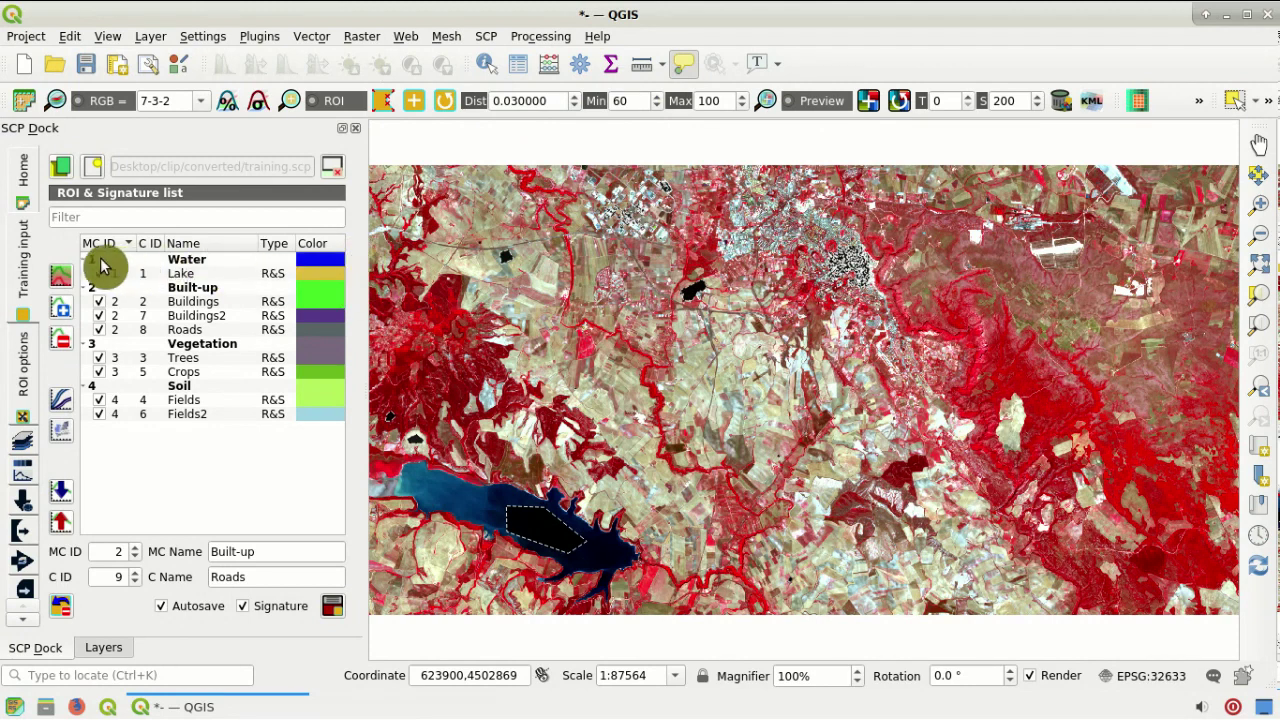
pyautogui.doubleClick(210, 274)
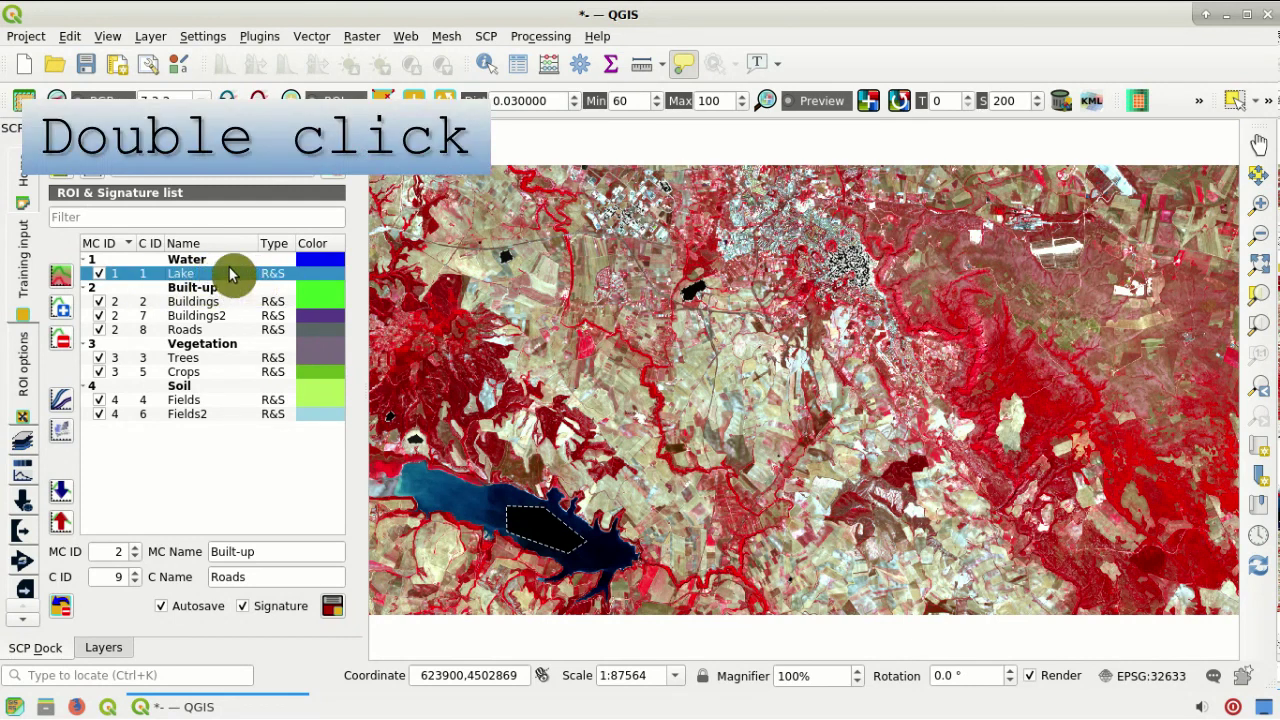
pyautogui.doubleClick(327, 272)
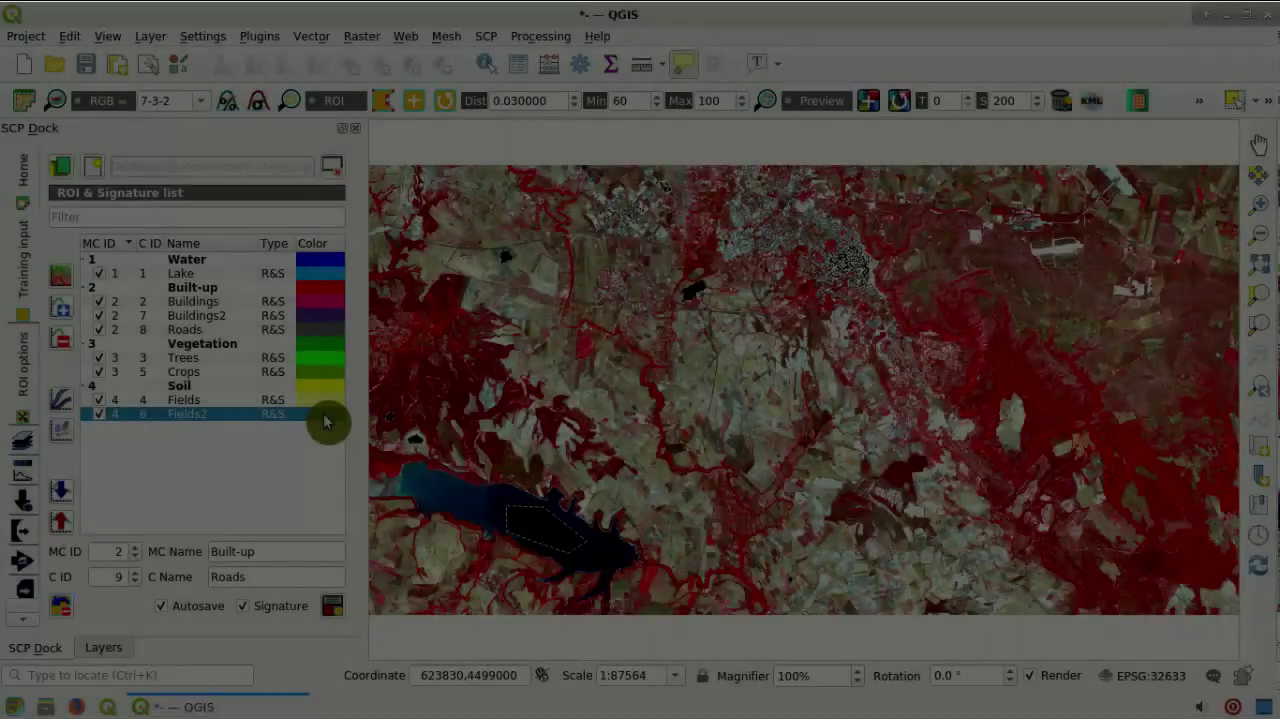
# Set the color of the Fields2 class to a slightly darkened pale yellow, #ecec75
pyautogui.doubleClick(329, 414)
pyautogui.click(582, 245)
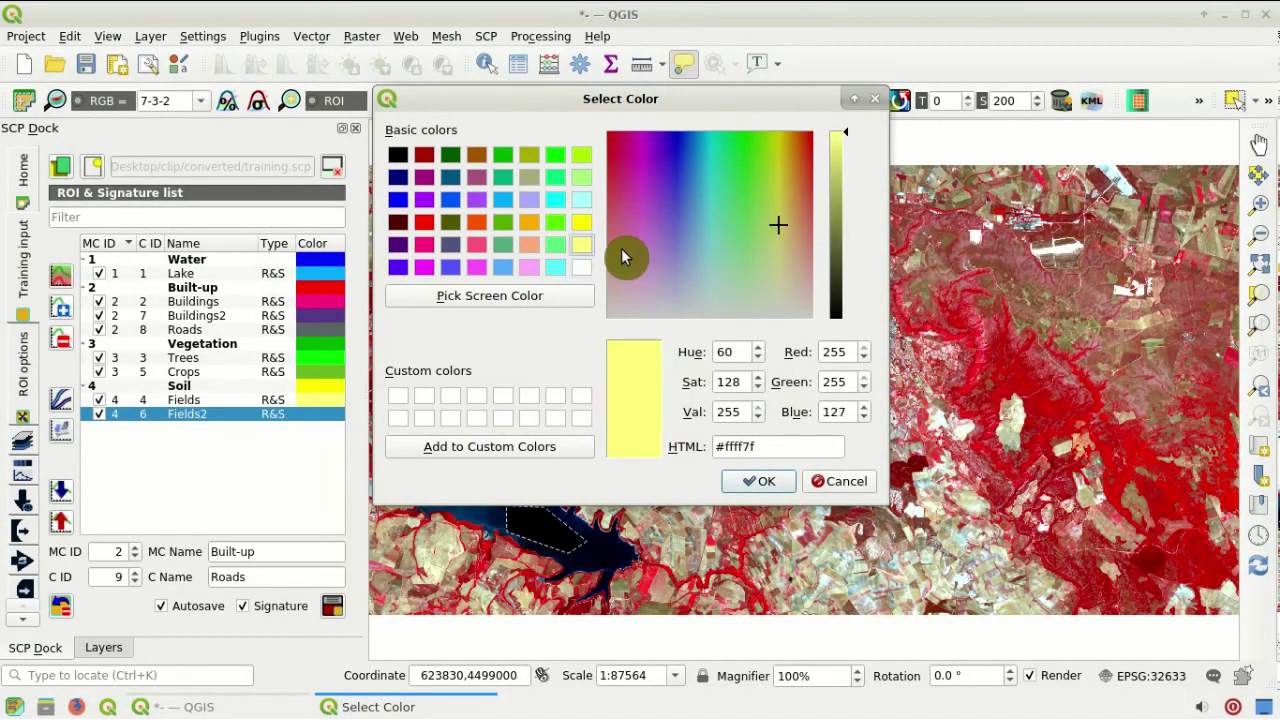
pyautogui.click(836, 163)
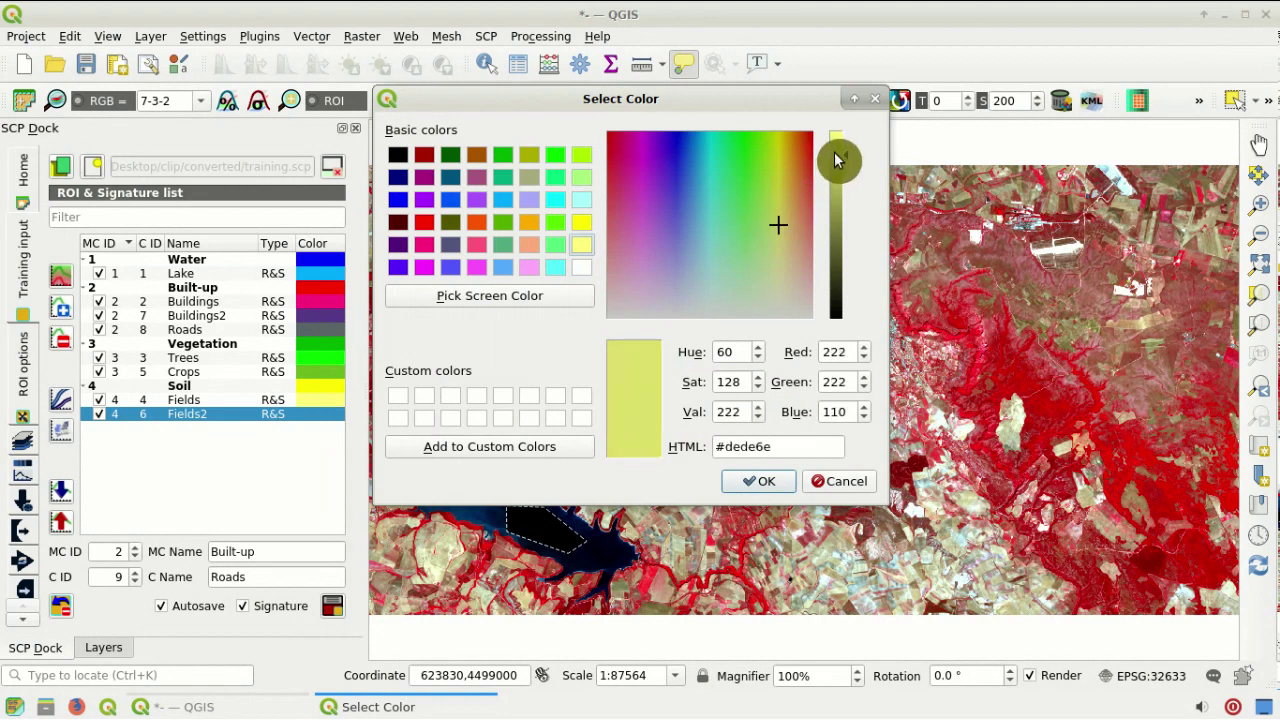
pyautogui.click(842, 152)
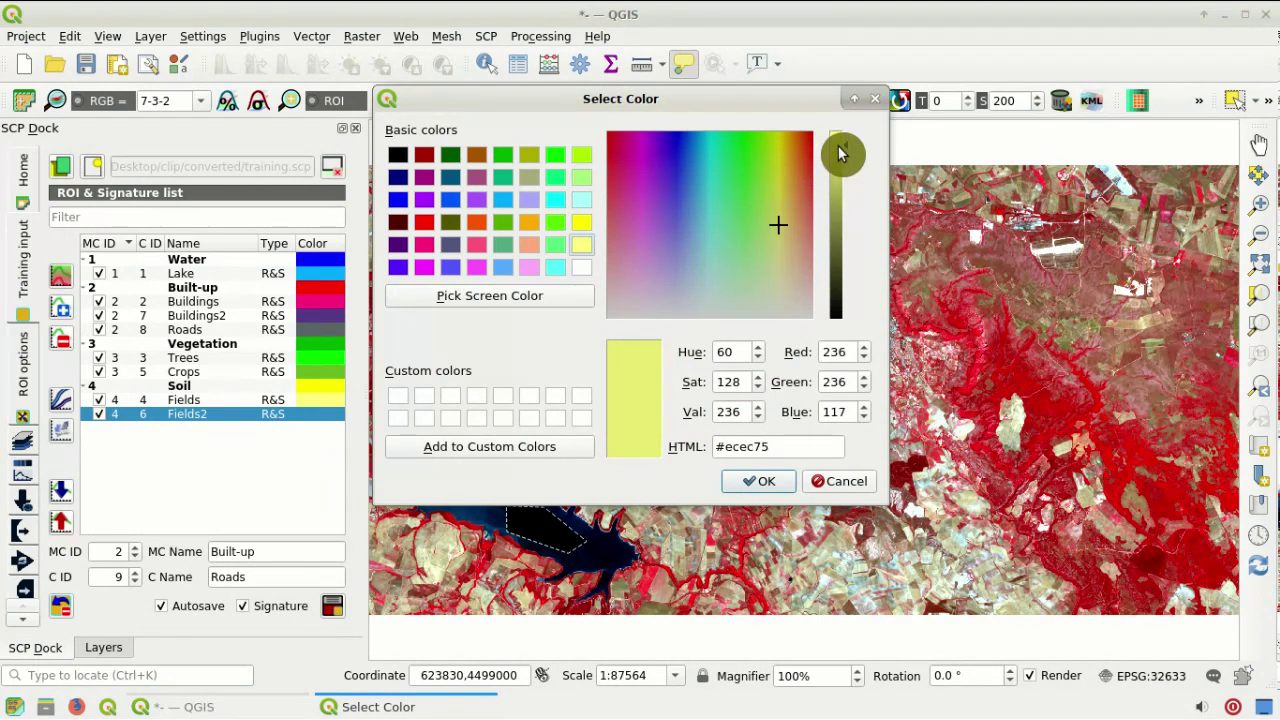
pyautogui.click(760, 484)
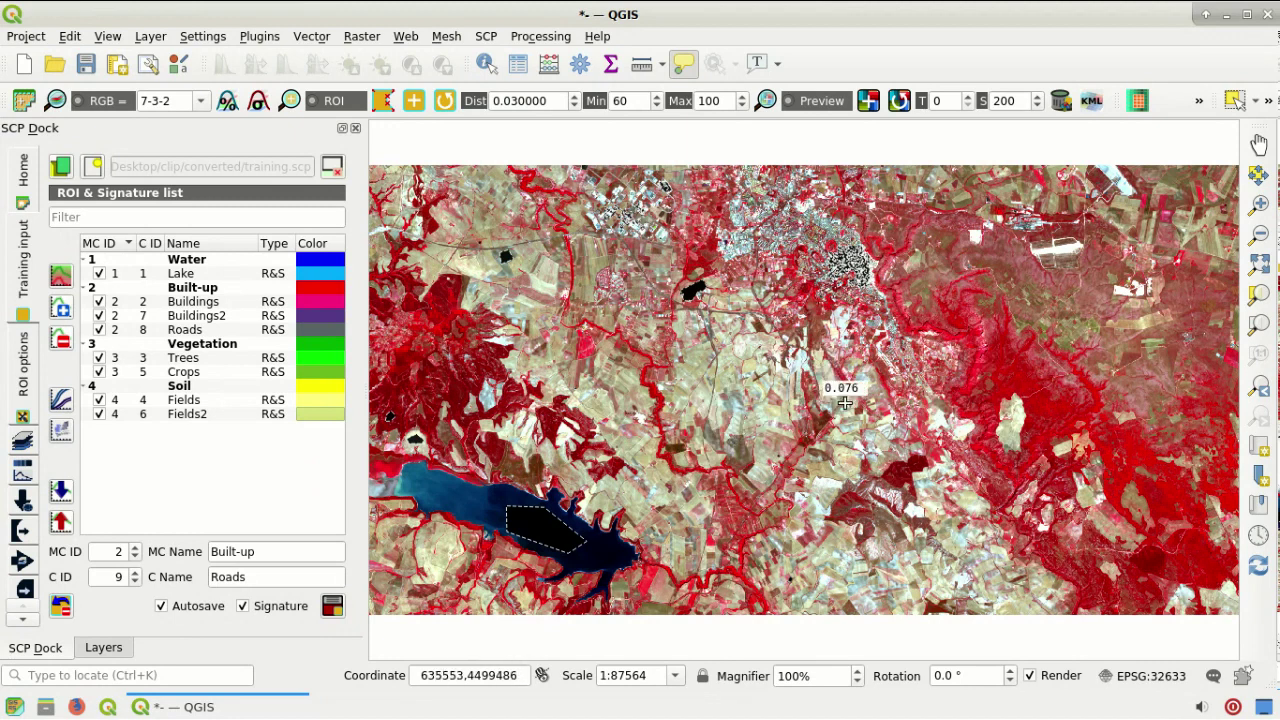
# Create a classification preview over the shoreline at the eastern end of the lake
pyautogui.click(818, 106)
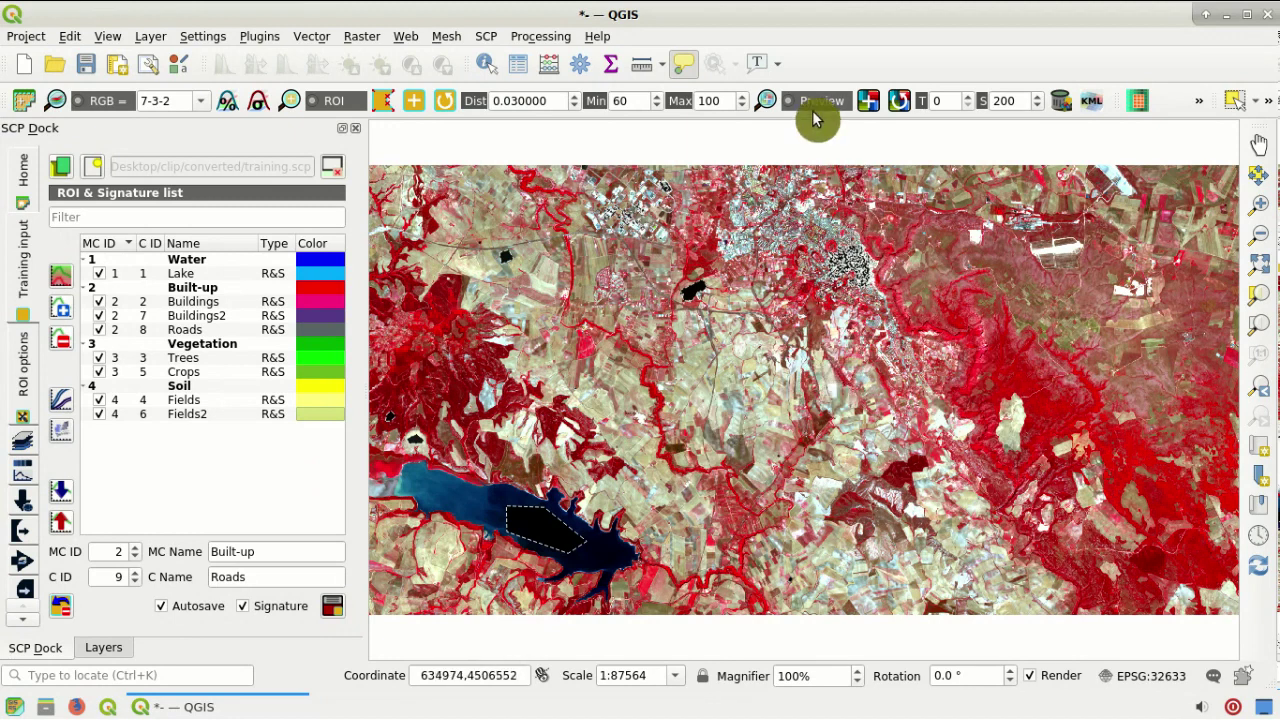
pyautogui.click(868, 104)
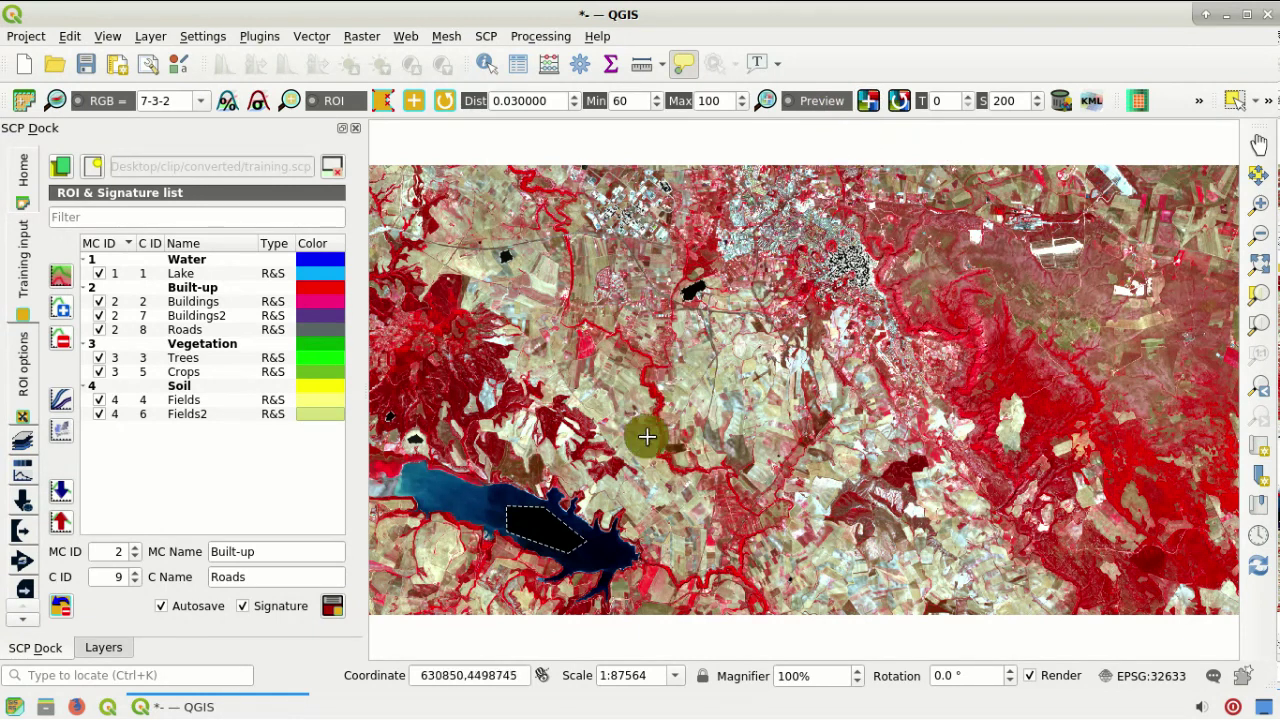
pyautogui.click(608, 510)
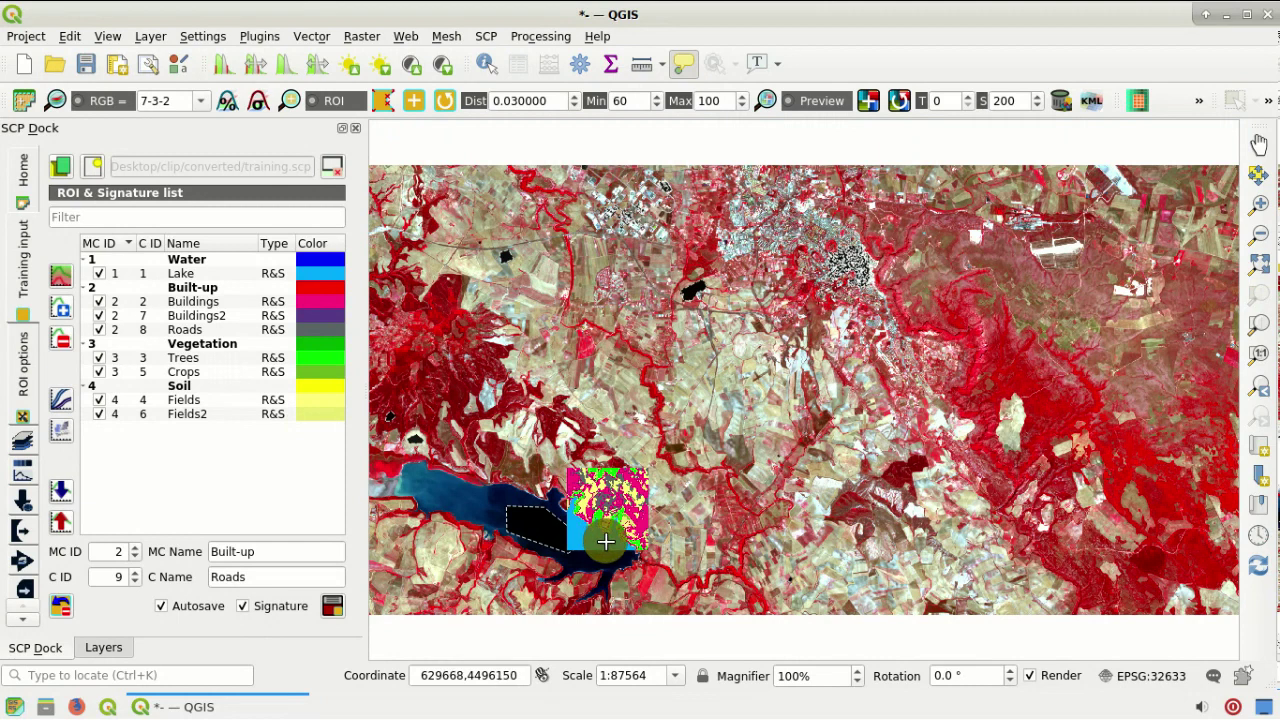
pyautogui.scroll(1, 605, 541)
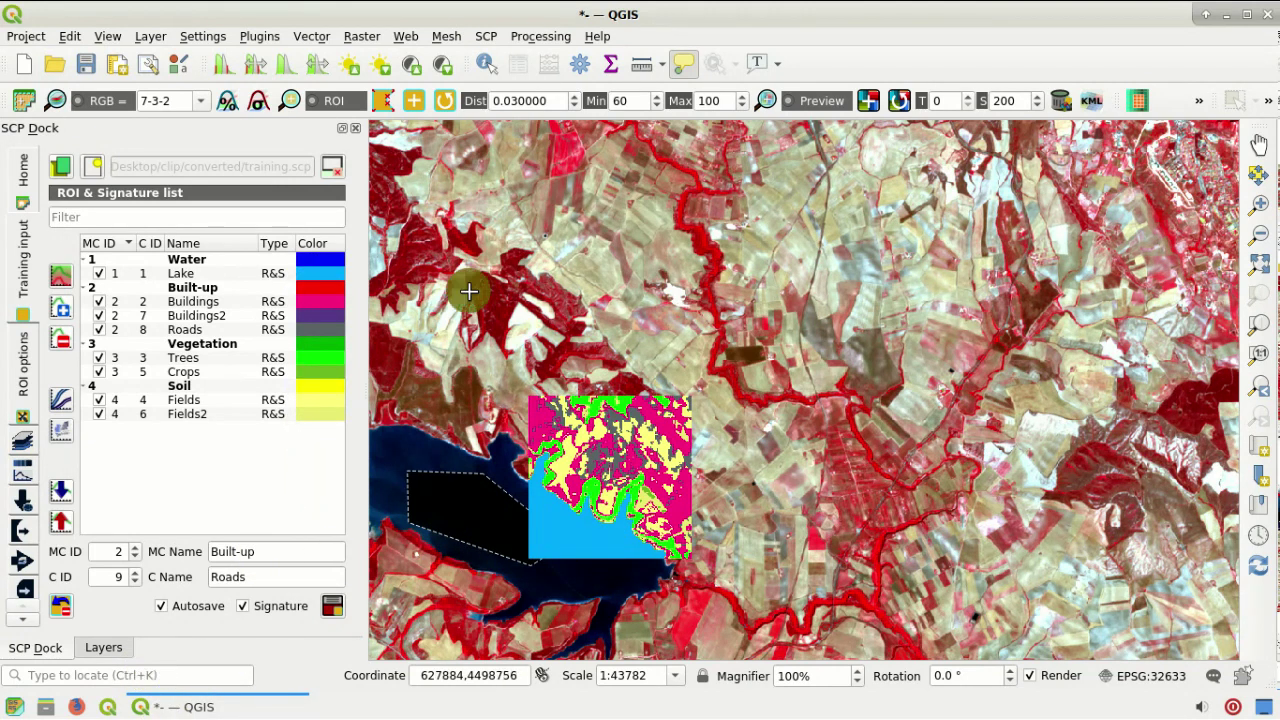
# Open the Classification tool under band processing, review the available algorithms, and choose Spectral Angle Mapping
pyautogui.click(487, 36)
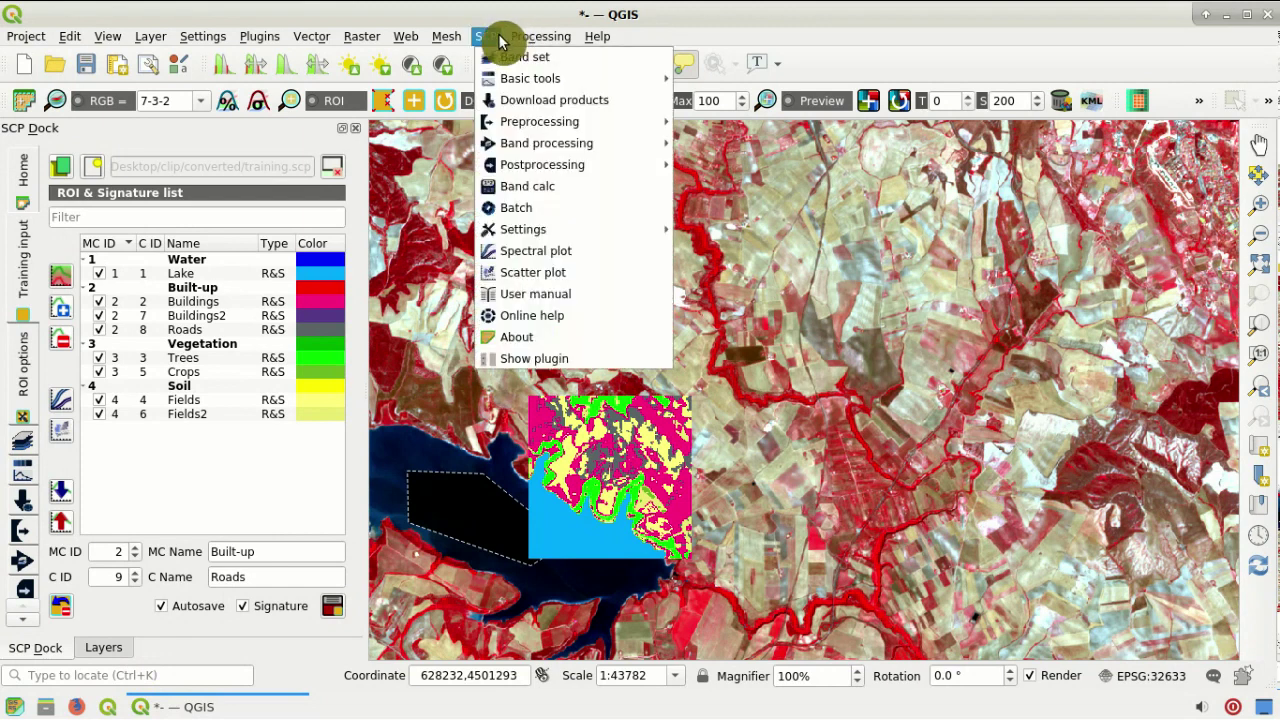
pyautogui.moveTo(518, 146)
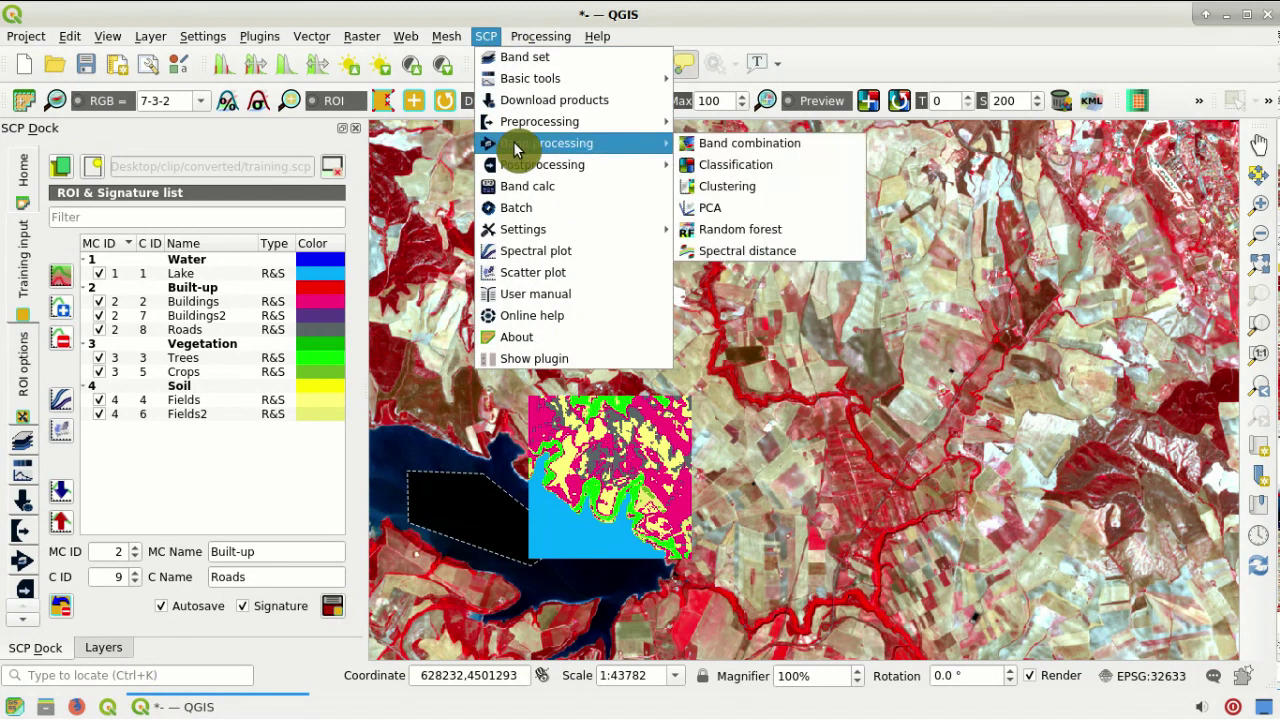
pyautogui.click(838, 168)
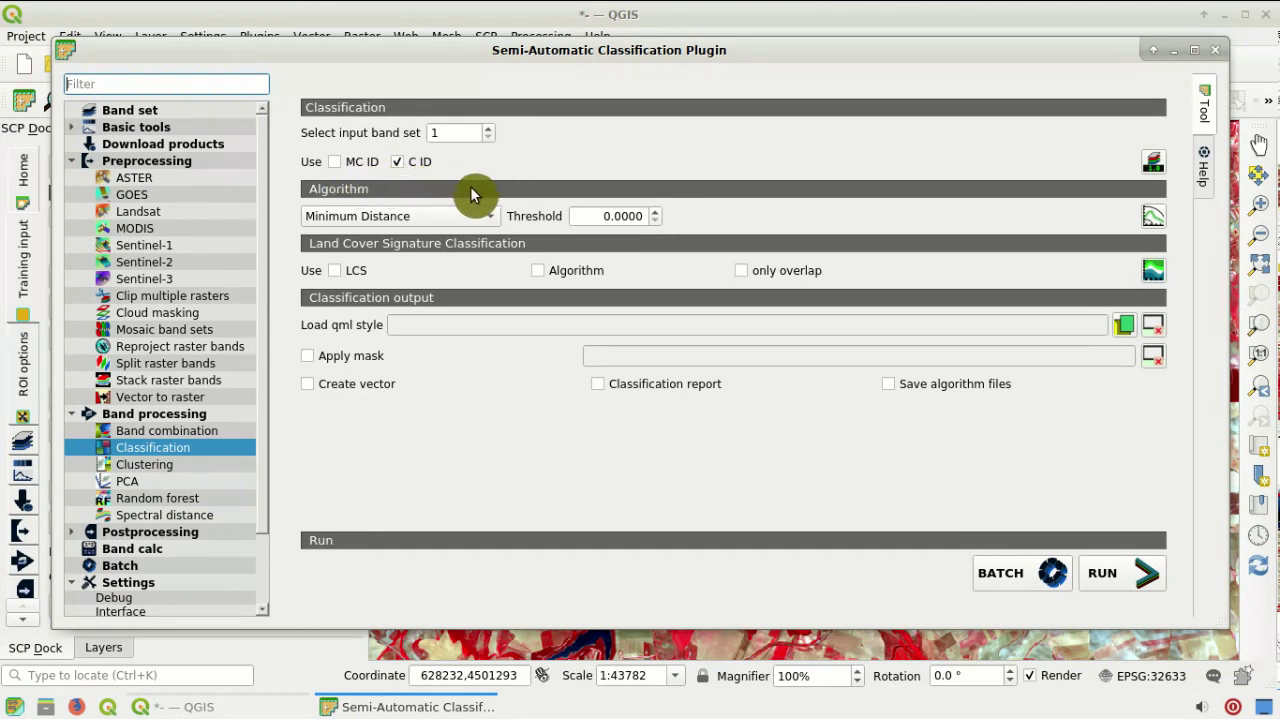
pyautogui.click(487, 216)
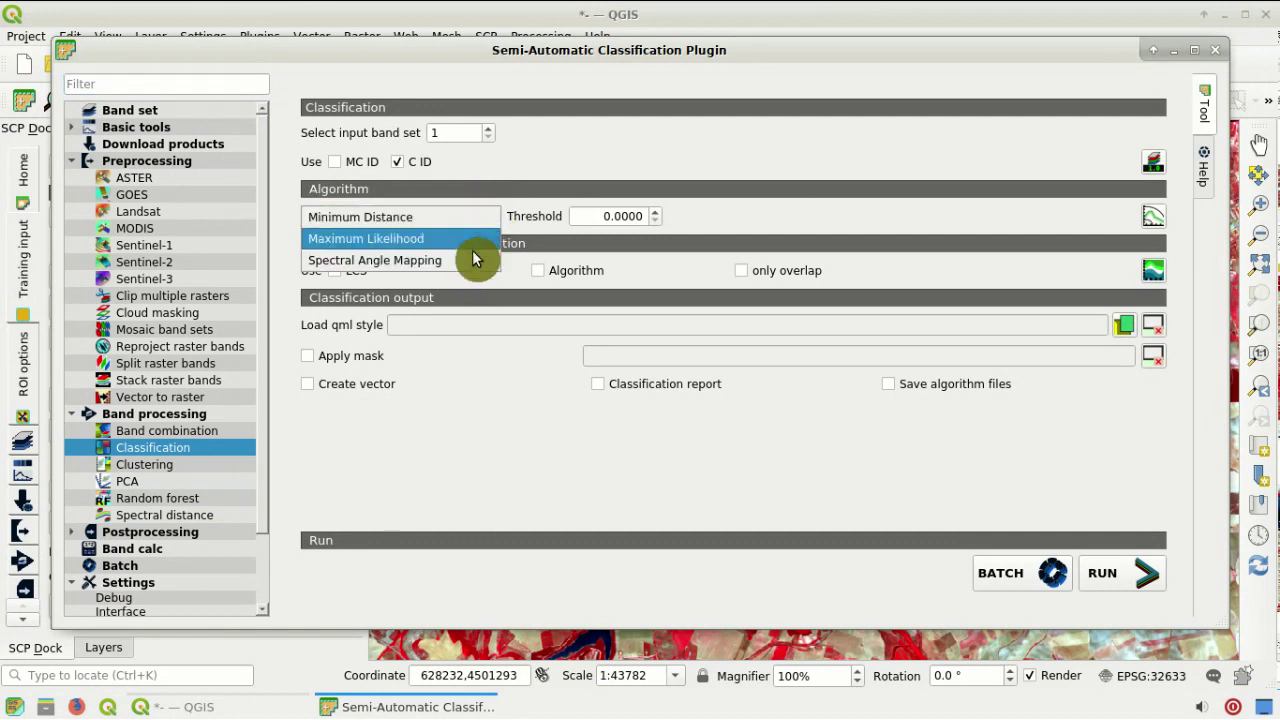
pyautogui.click(499, 212)
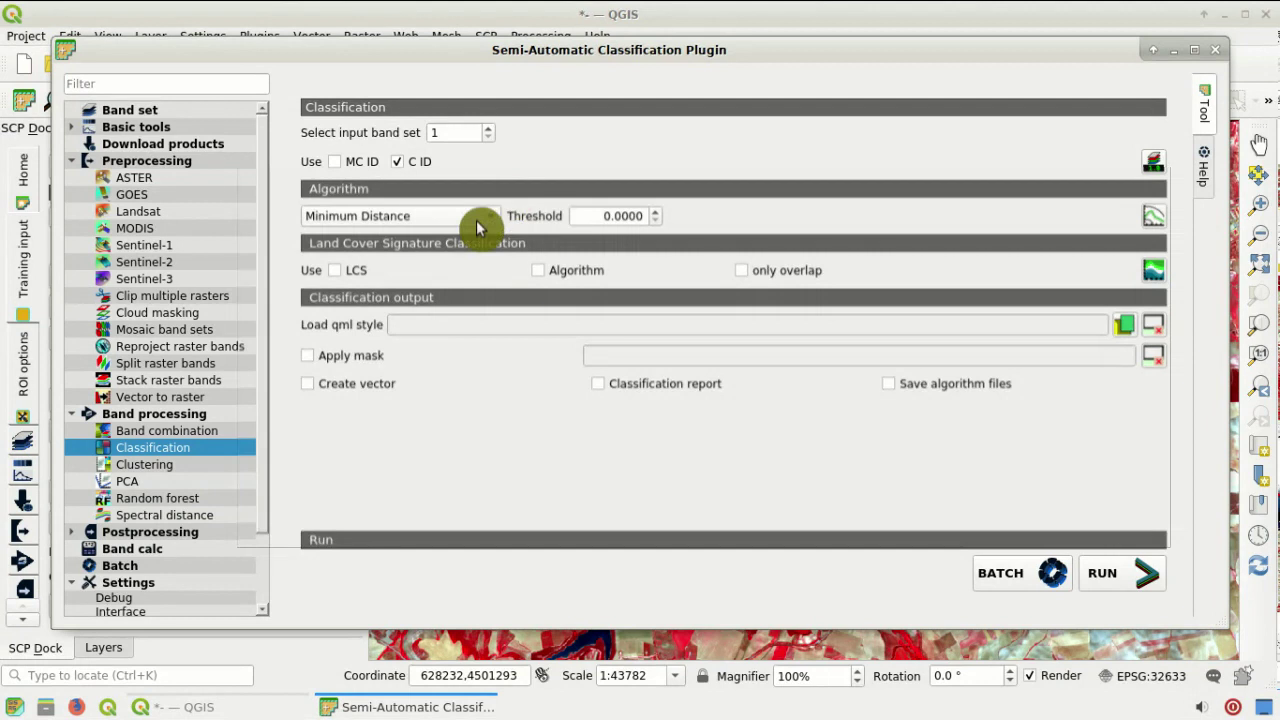
pyautogui.click(479, 216)
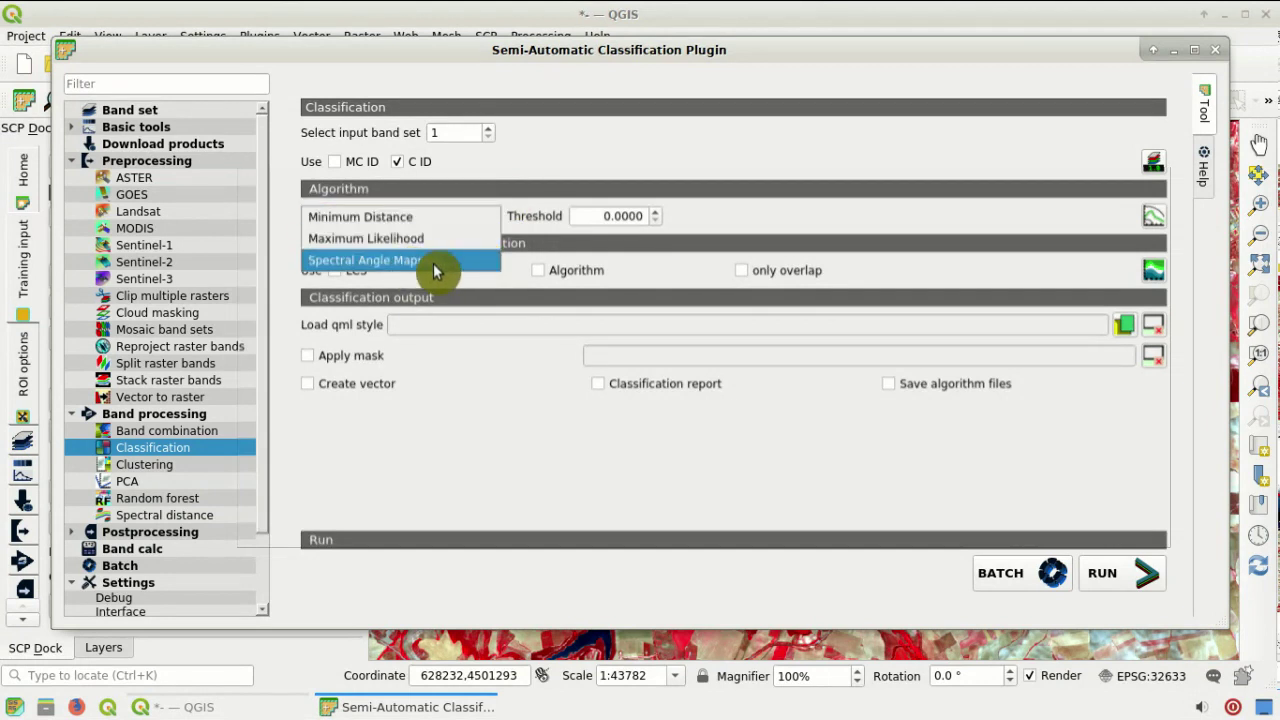
pyautogui.click(464, 264)
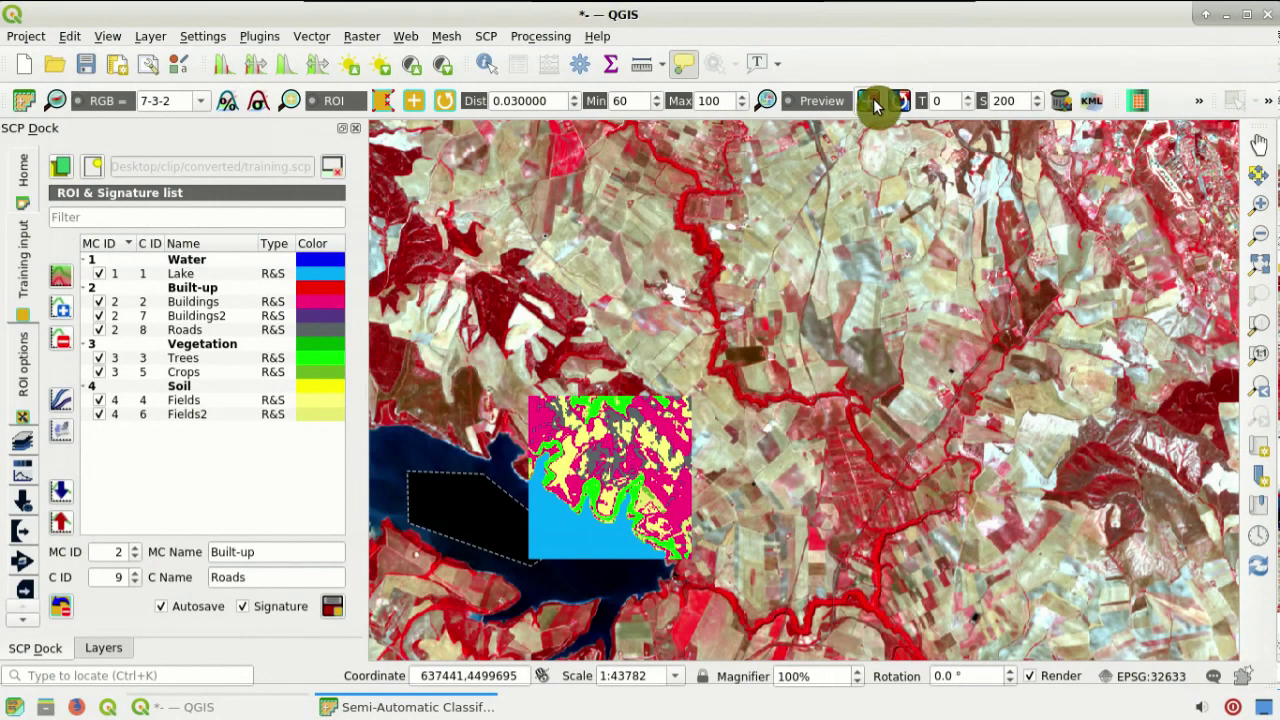
# Preview the classification at the lake's eastern end, then set the preview size to 500 and create a larger preview over the adjoining land
pyautogui.click(869, 101)
pyautogui.click(683, 555)
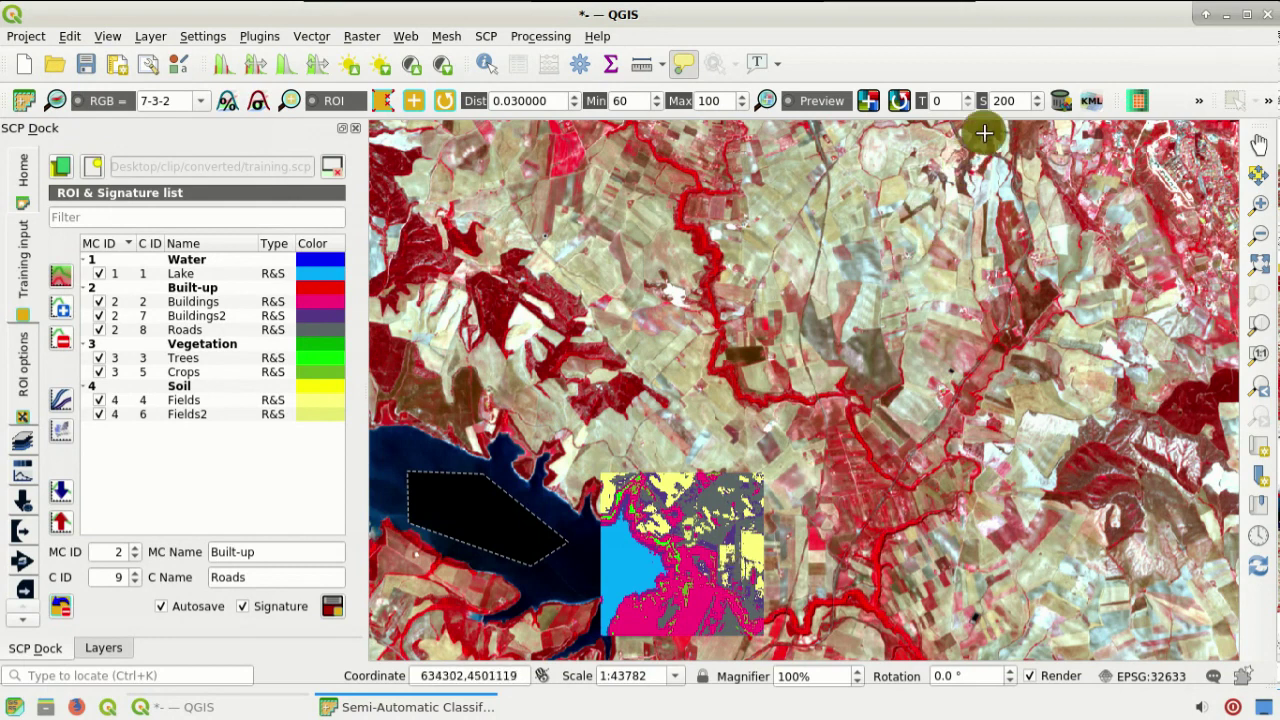
pyautogui.click(988, 101)
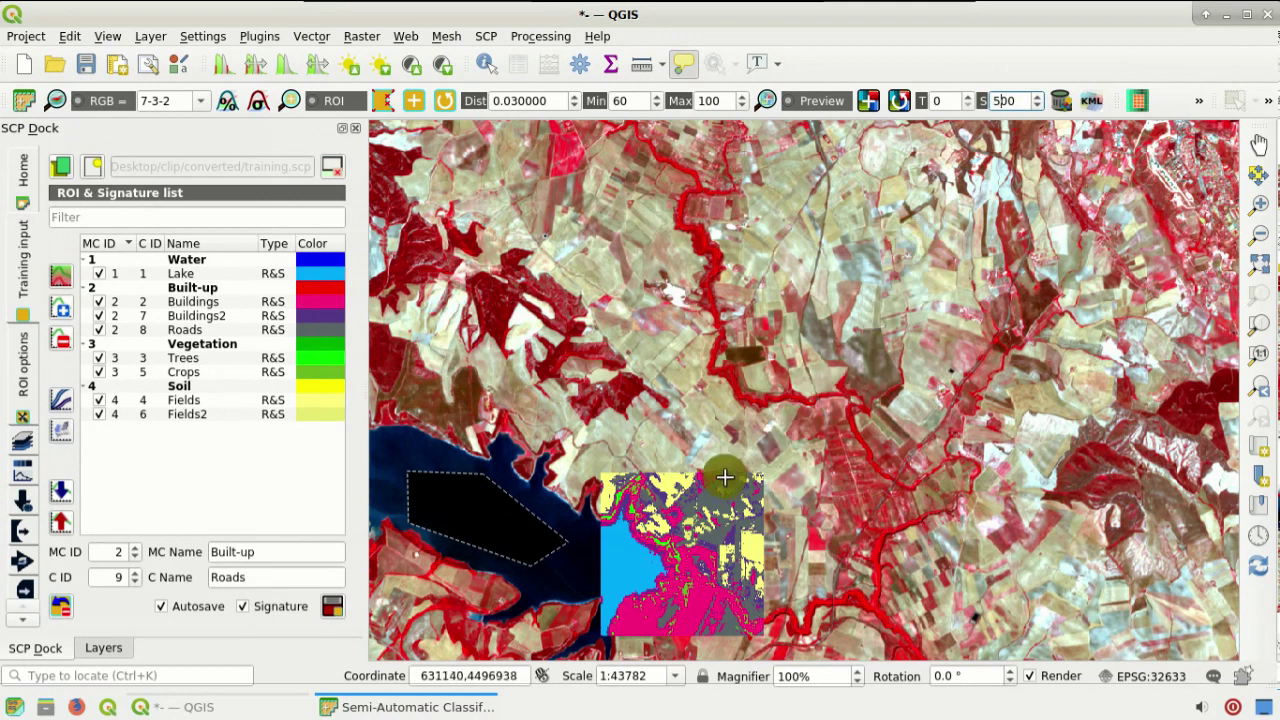
pyautogui.click(723, 440)
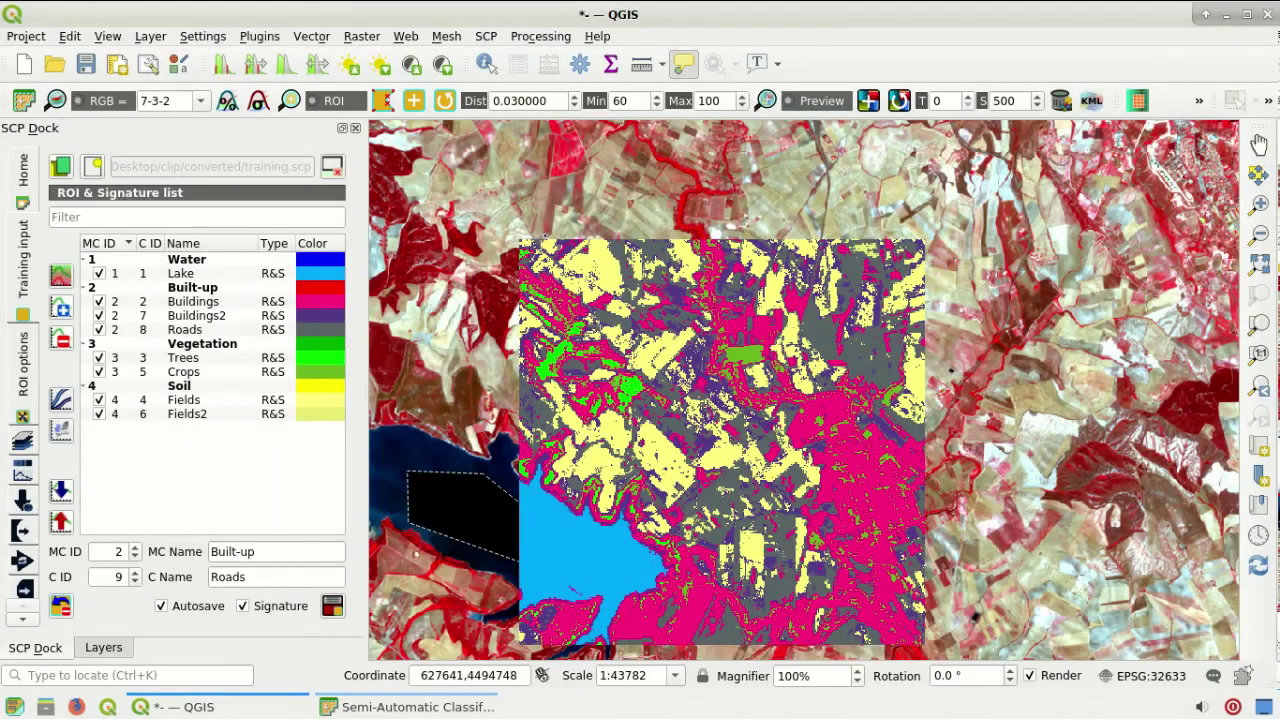
# Switch the classification to use macroclass IDs (MC ID) instead of class IDs and redraw the preview
pyautogui.click(420, 708)
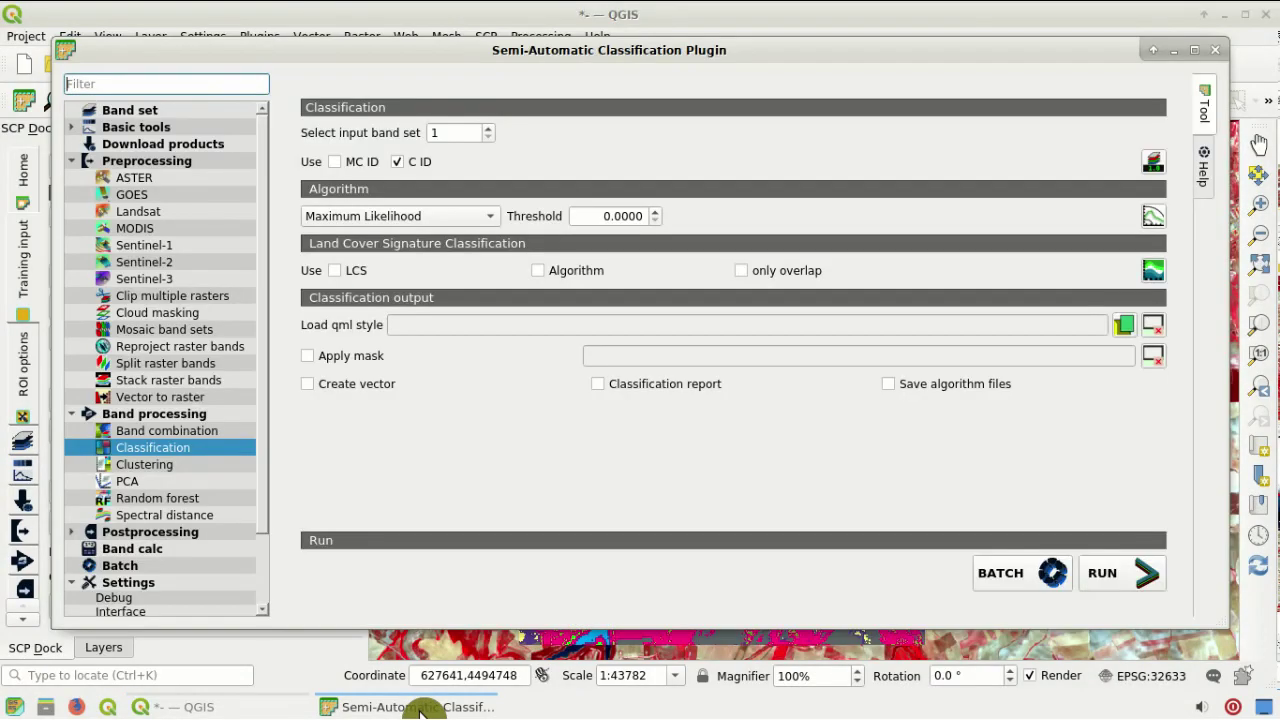
pyautogui.click(363, 165)
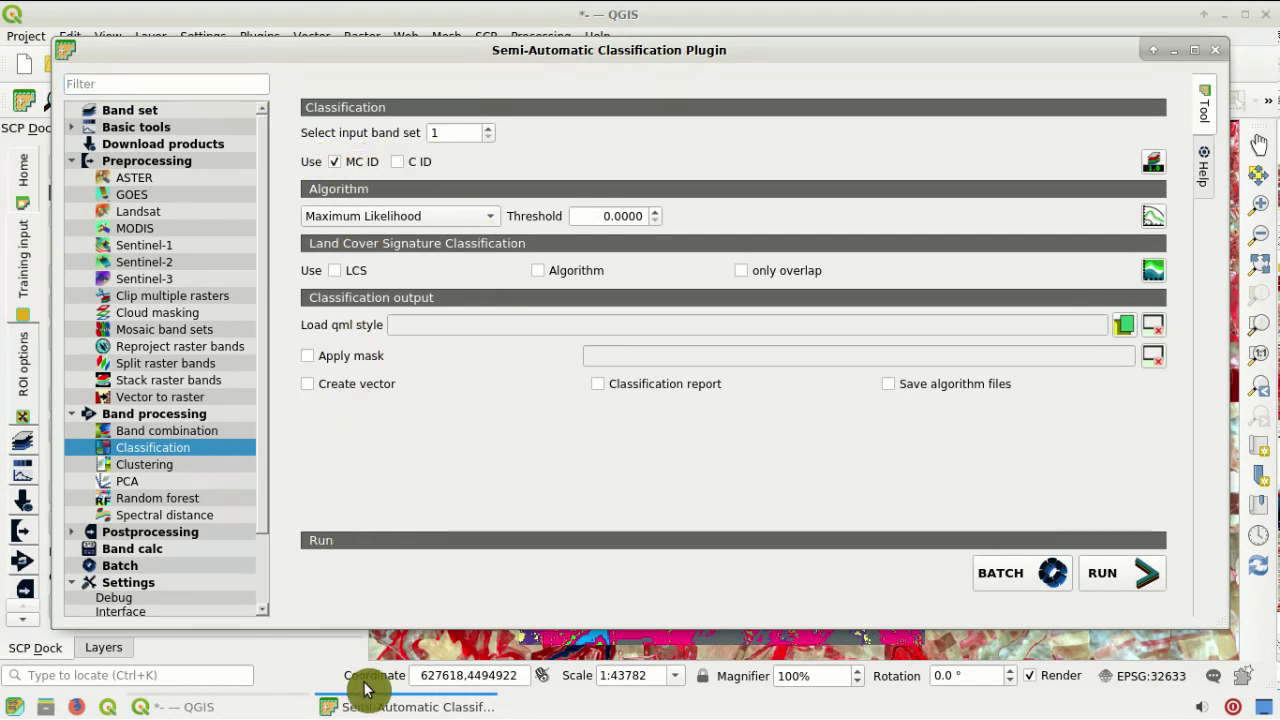
pyautogui.click(335, 695)
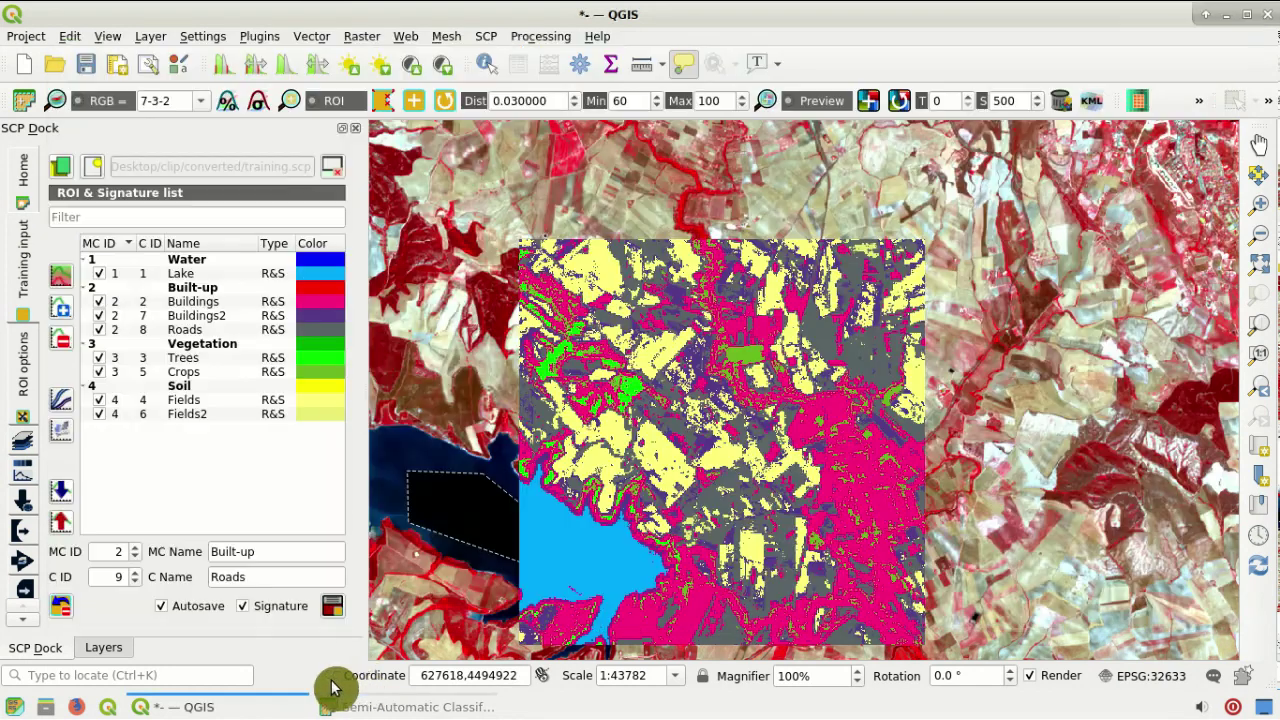
pyautogui.click(905, 108)
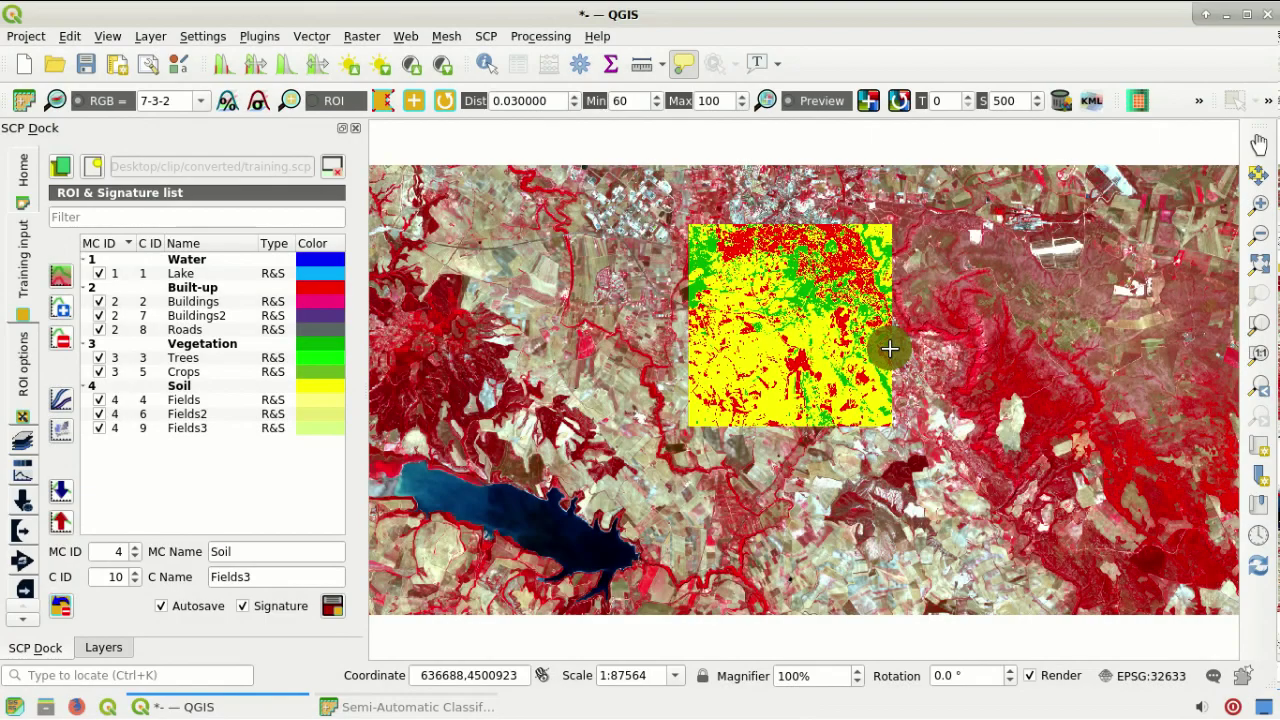
pyautogui.click(827, 97)
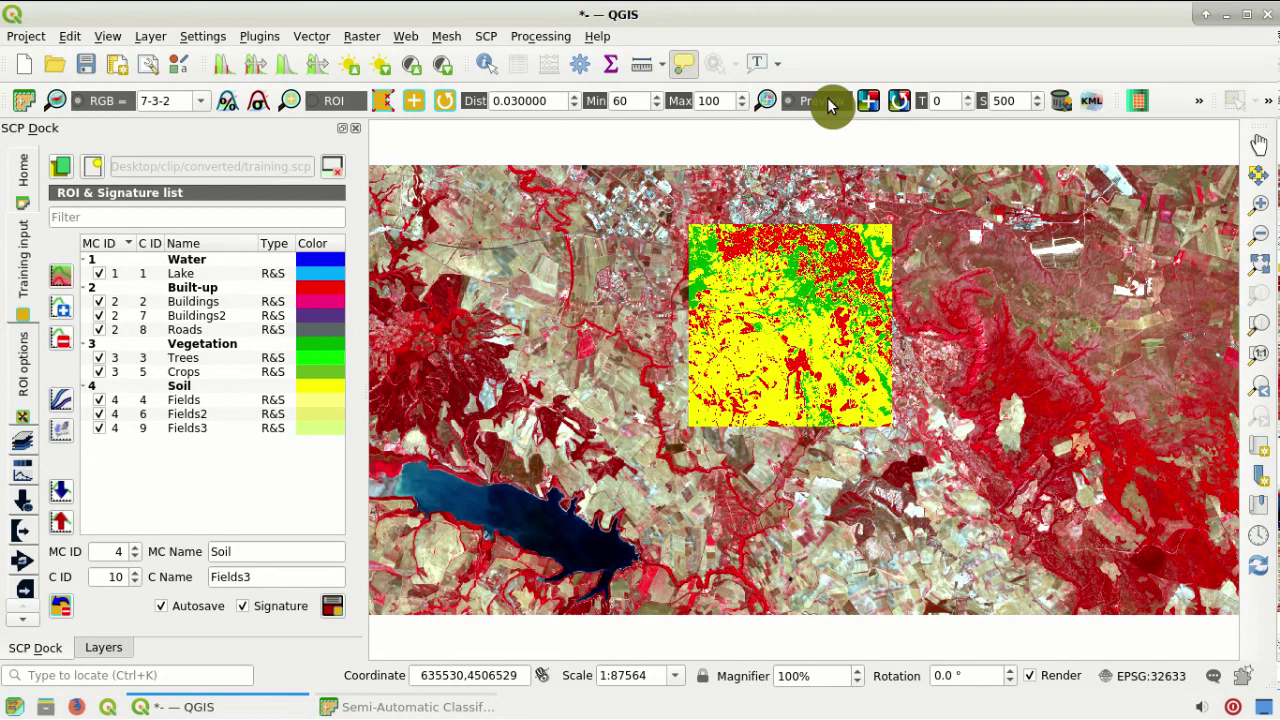
# Run the Spectral Angle Mapping classification with MC ID and save the output raster as classification in the converted folder
pyautogui.click(488, 38)
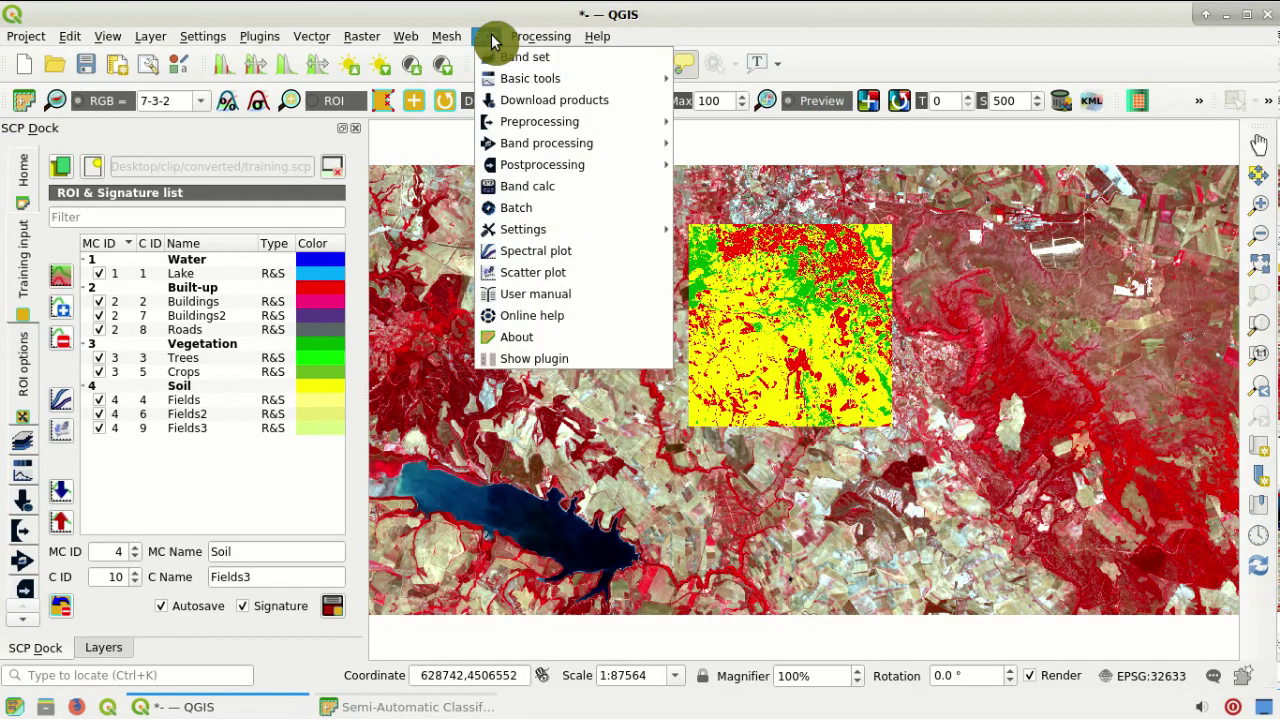
pyautogui.moveTo(565, 147)
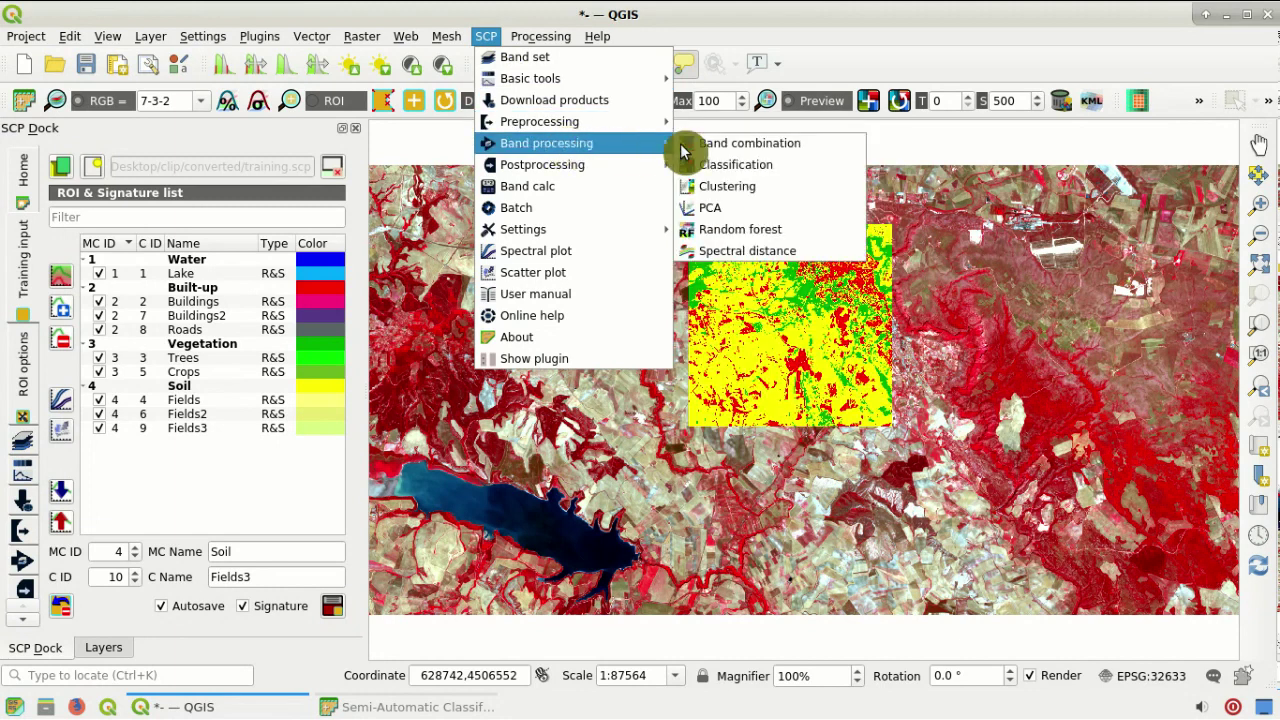
pyautogui.click(766, 163)
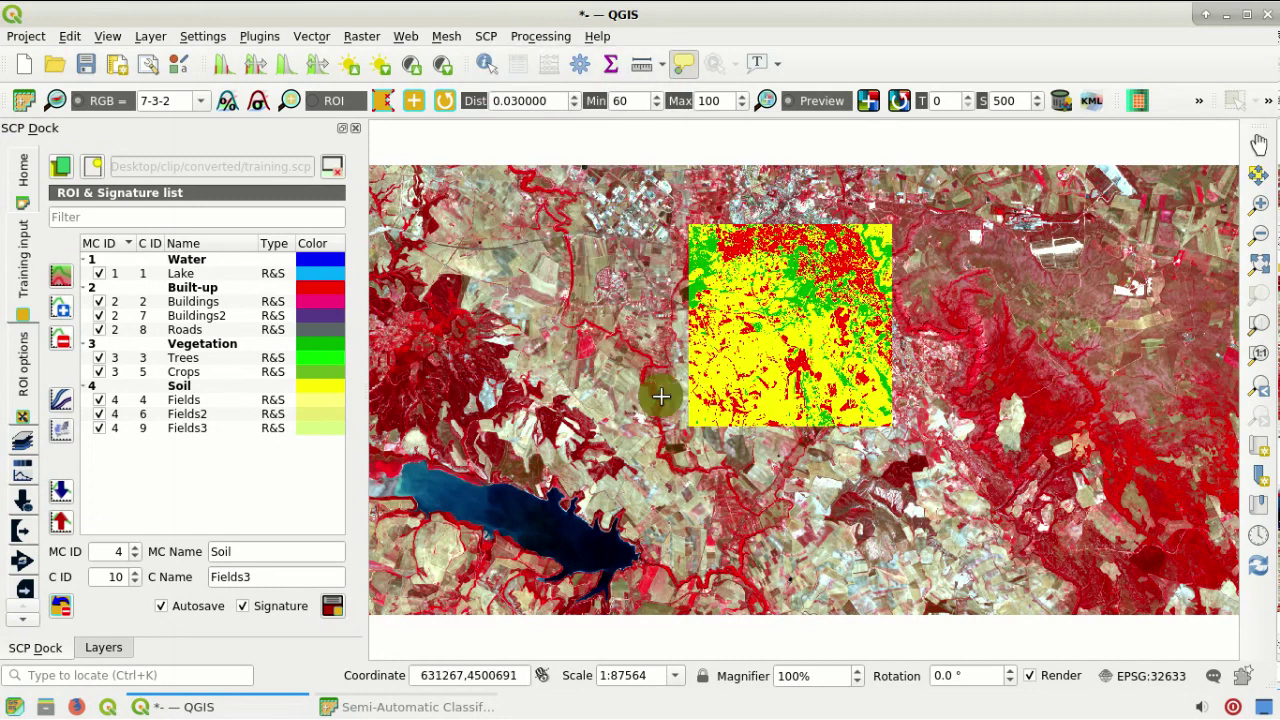
pyautogui.click(468, 707)
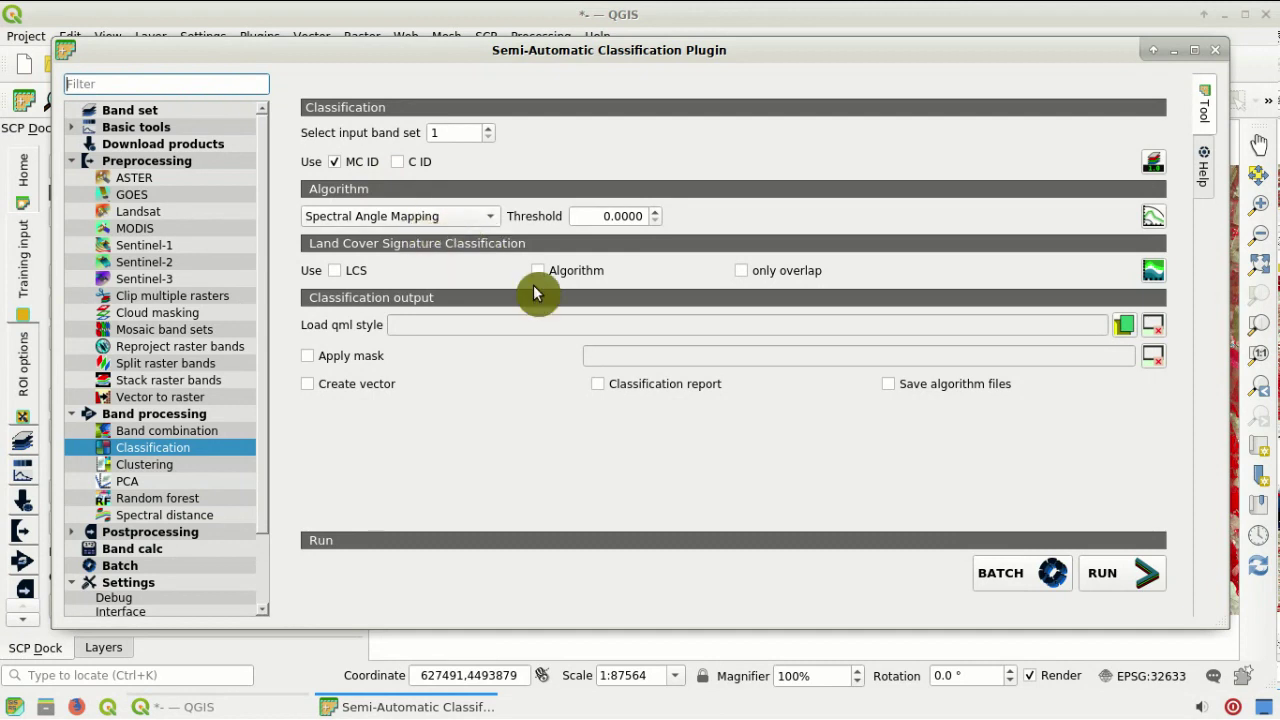
pyautogui.click(1113, 577)
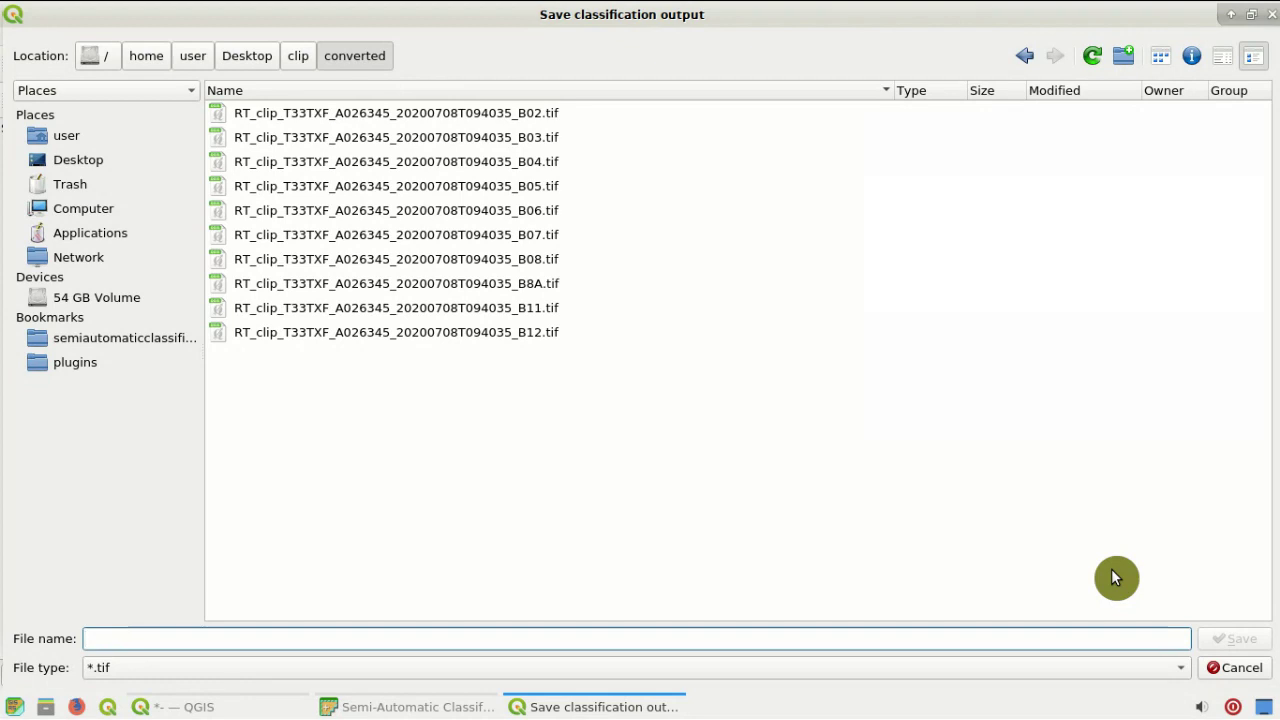
pyautogui.write('classification')
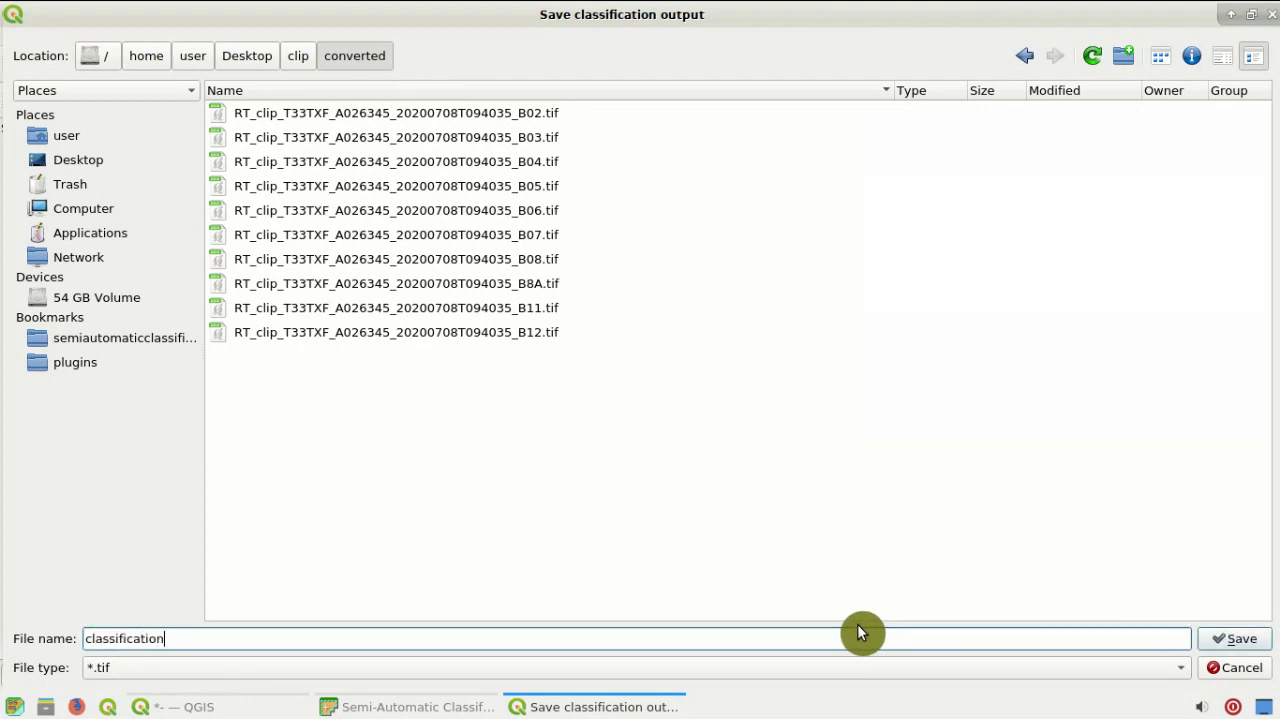
pyautogui.click(1229, 645)
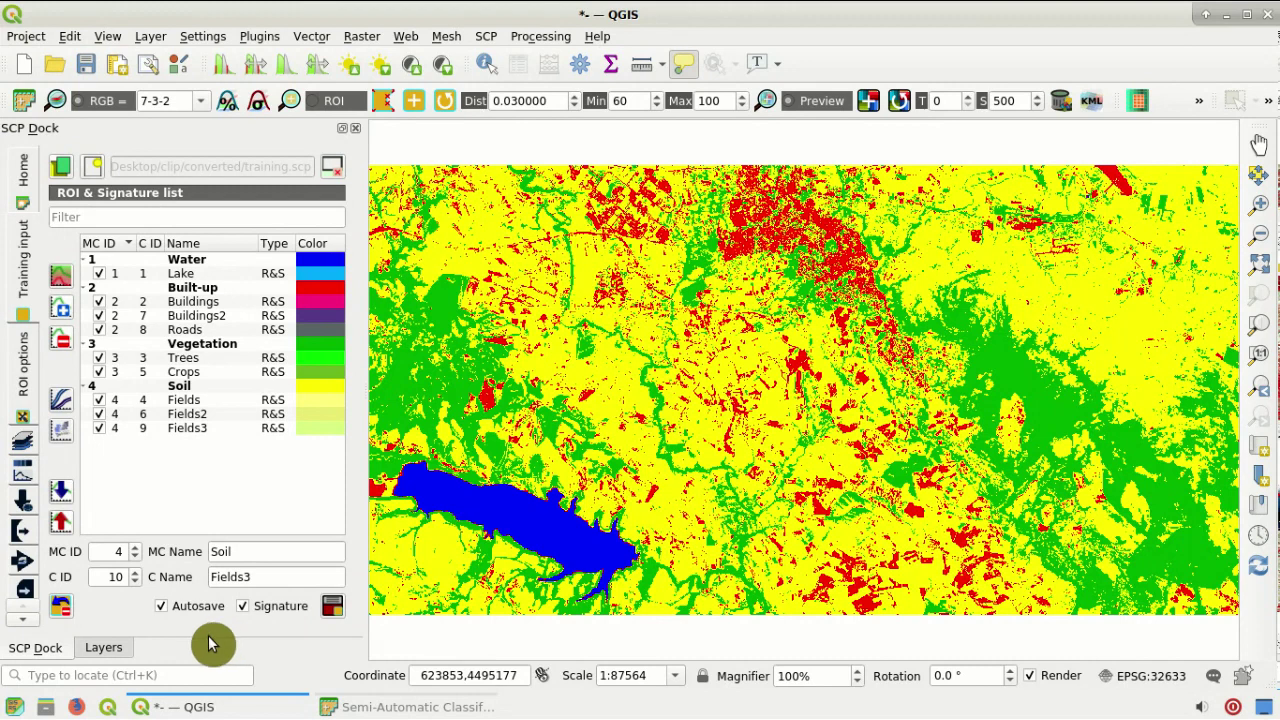
# Show the layer list and compare the classification with the underlying image over the city by switching its visibility
pyautogui.click(118, 648)
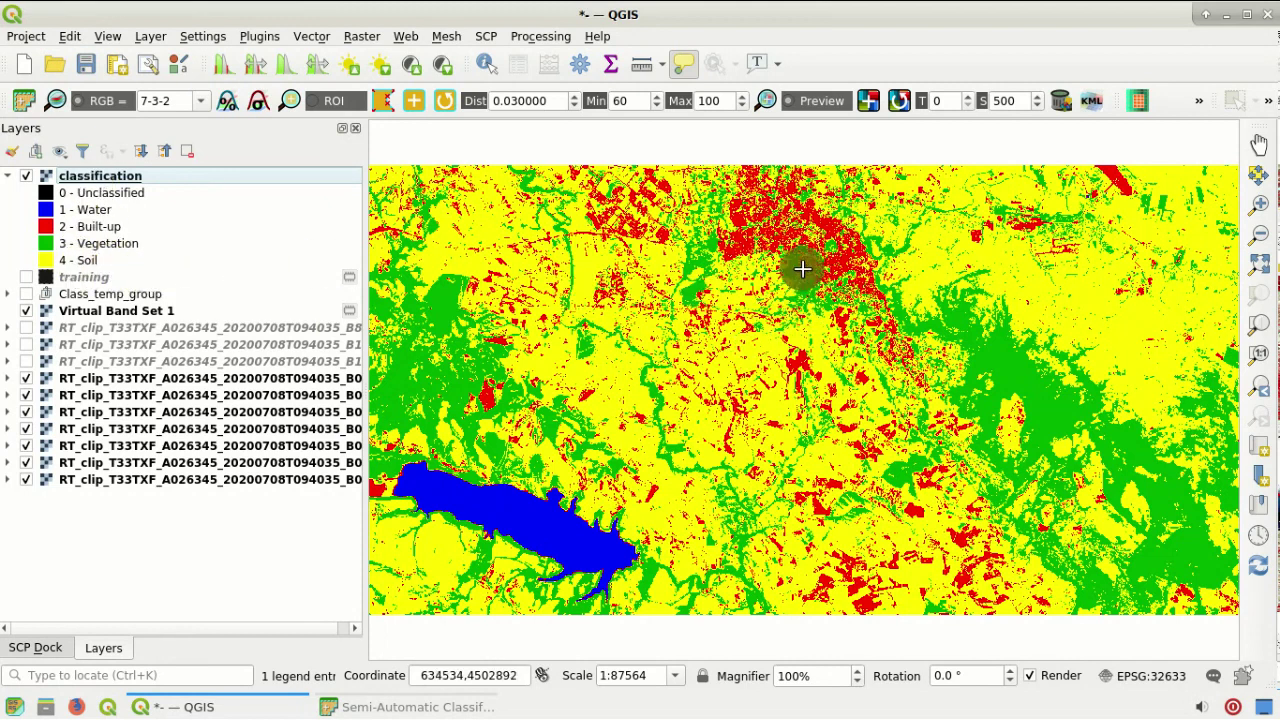
pyautogui.scroll(1, 800, 266)
pyautogui.scroll(1, 824, 260)
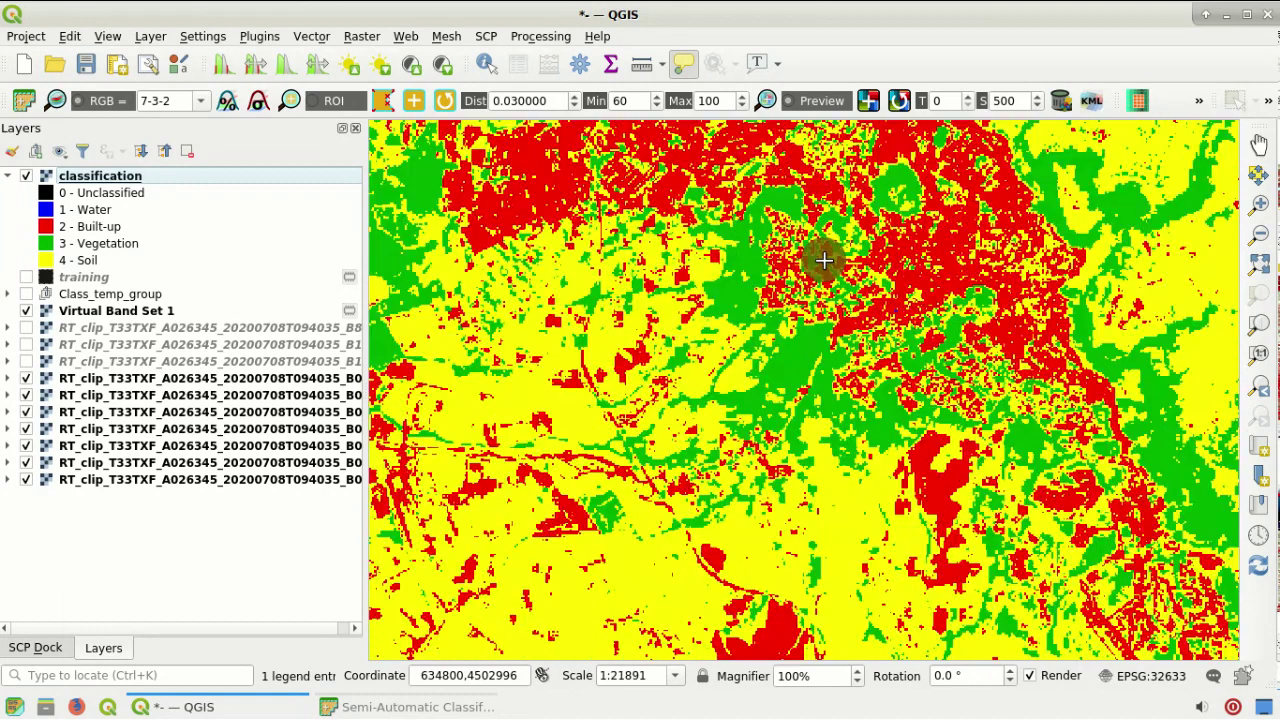
pyautogui.click(25, 177)
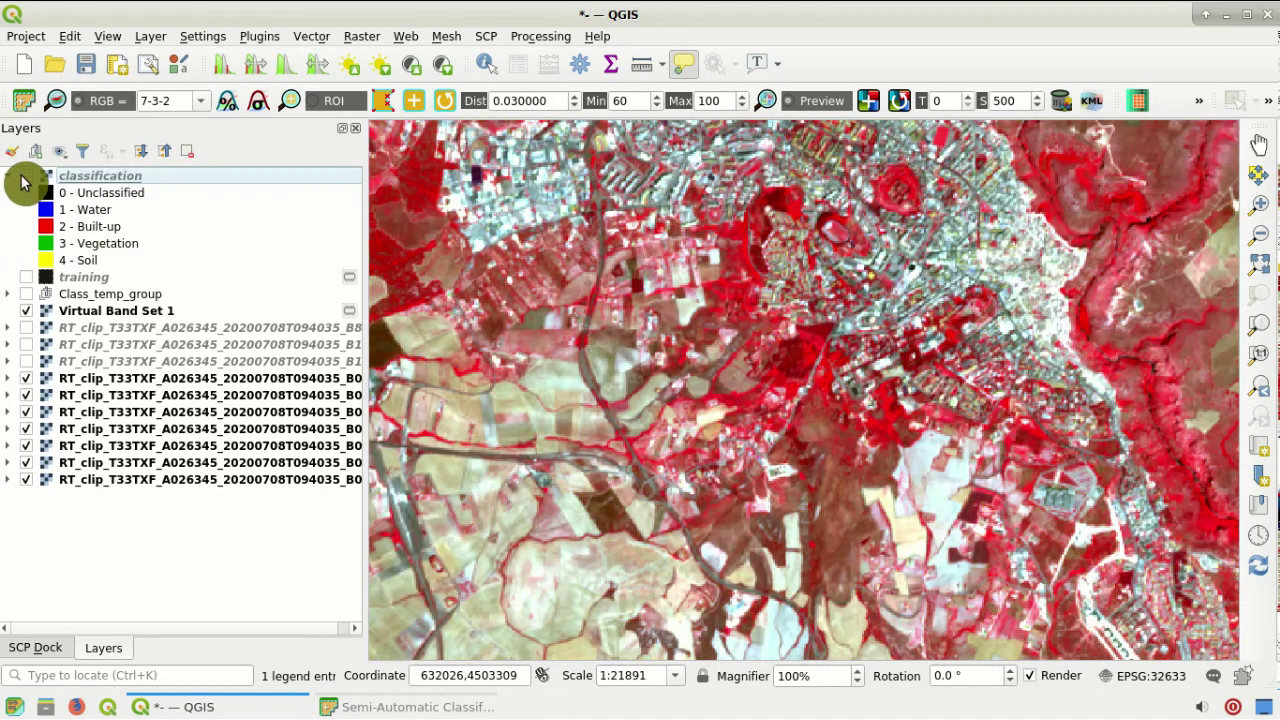
pyautogui.click(26, 178)
pyautogui.click(26, 177)
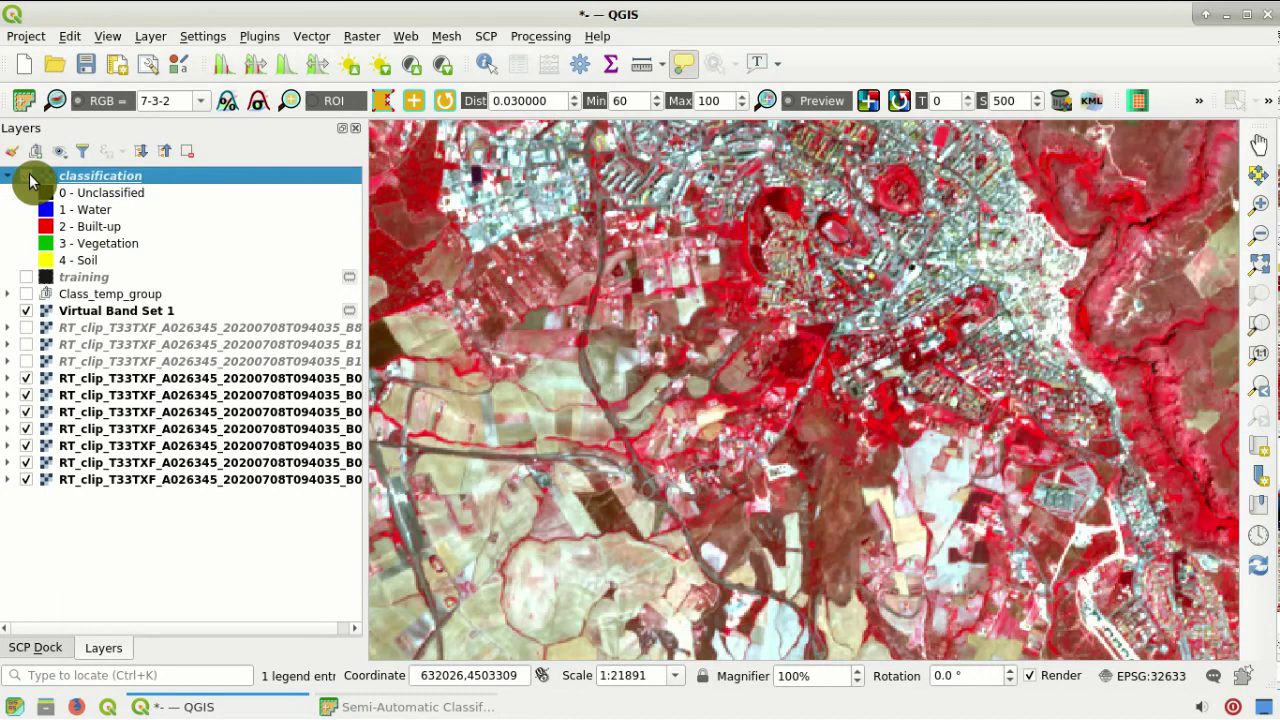
pyautogui.click(26, 177)
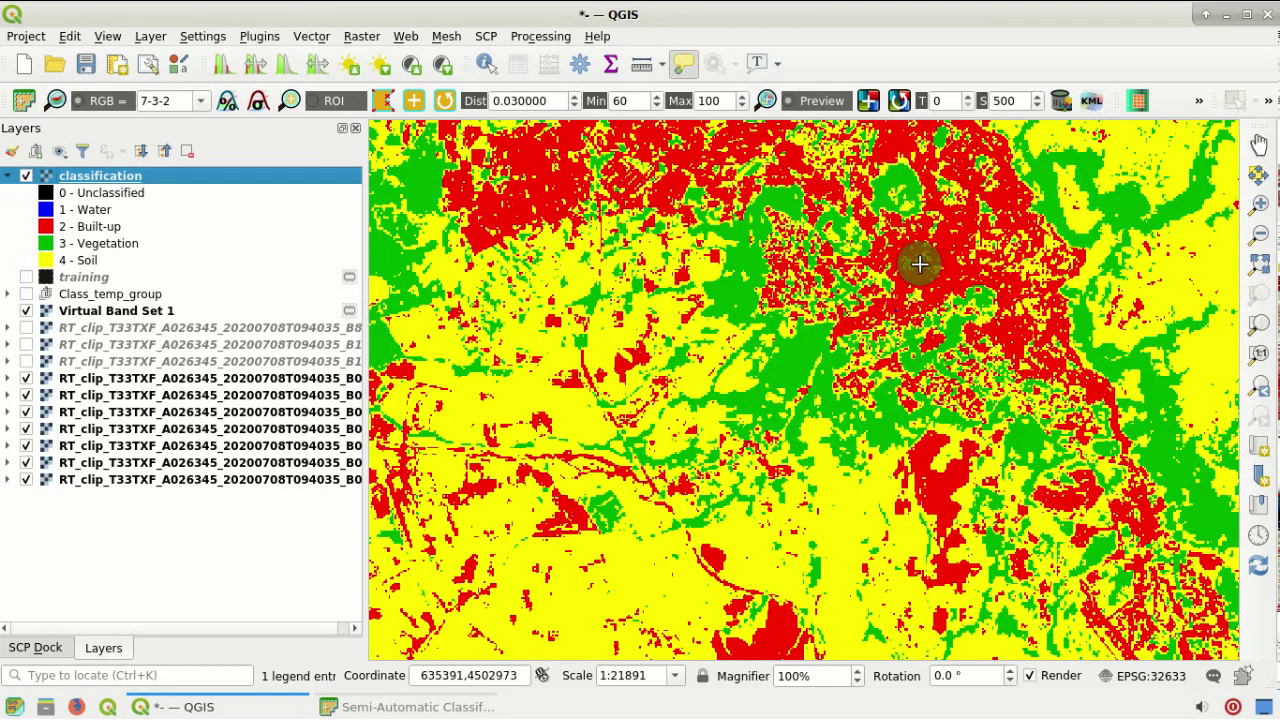
# Compare the classification with the underlying image along the lake's northern shore and the surrounding fields
pyautogui.scroll(-2, 817, 289)
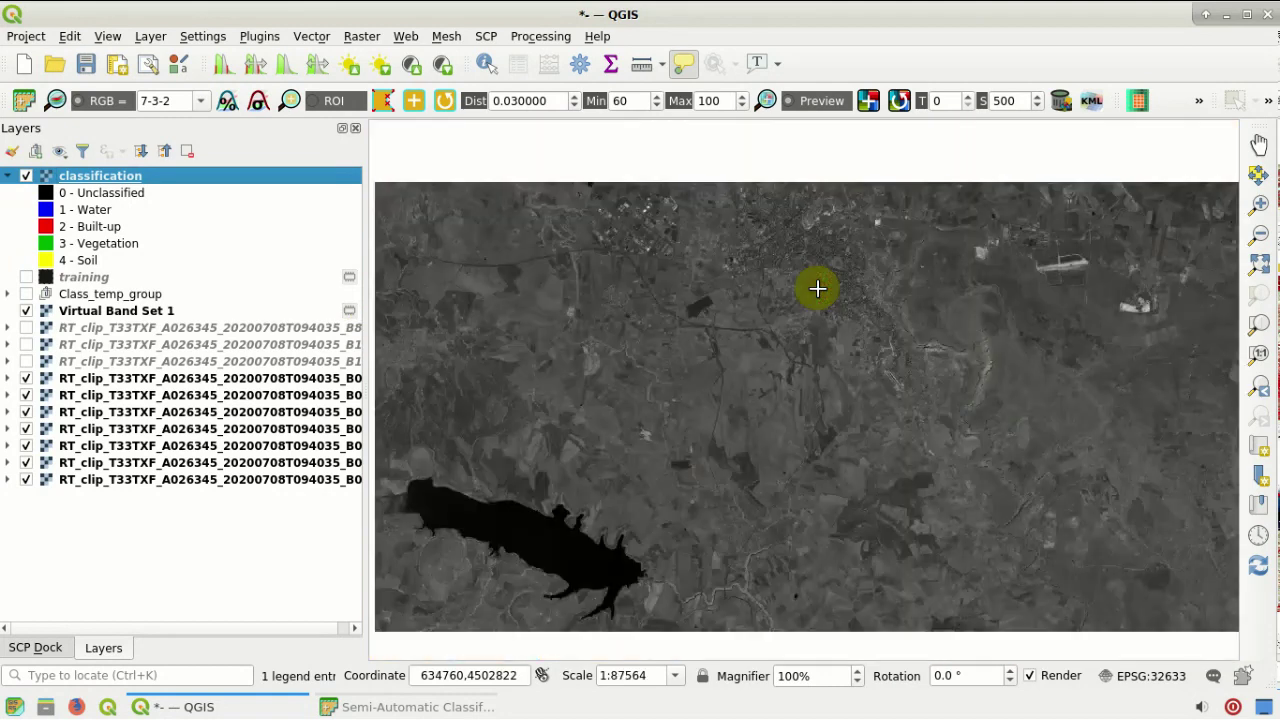
pyautogui.scroll(1, 508, 551)
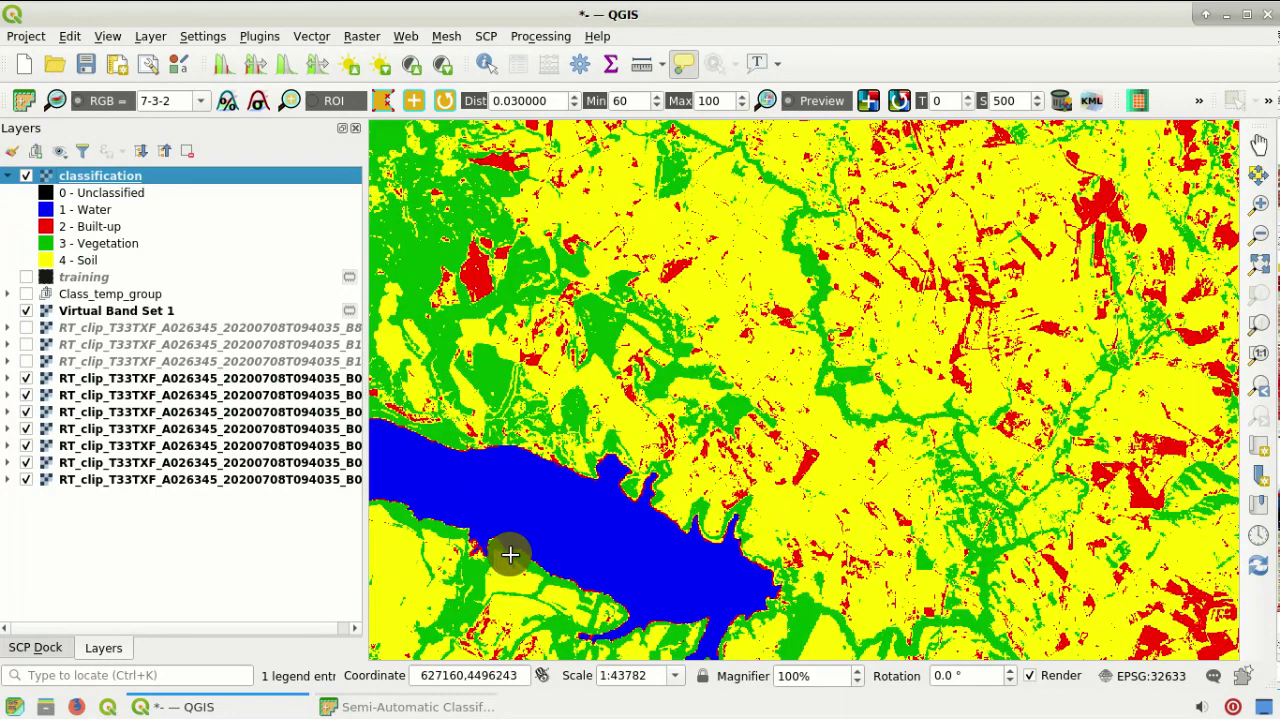
pyautogui.scroll(1, 594, 503)
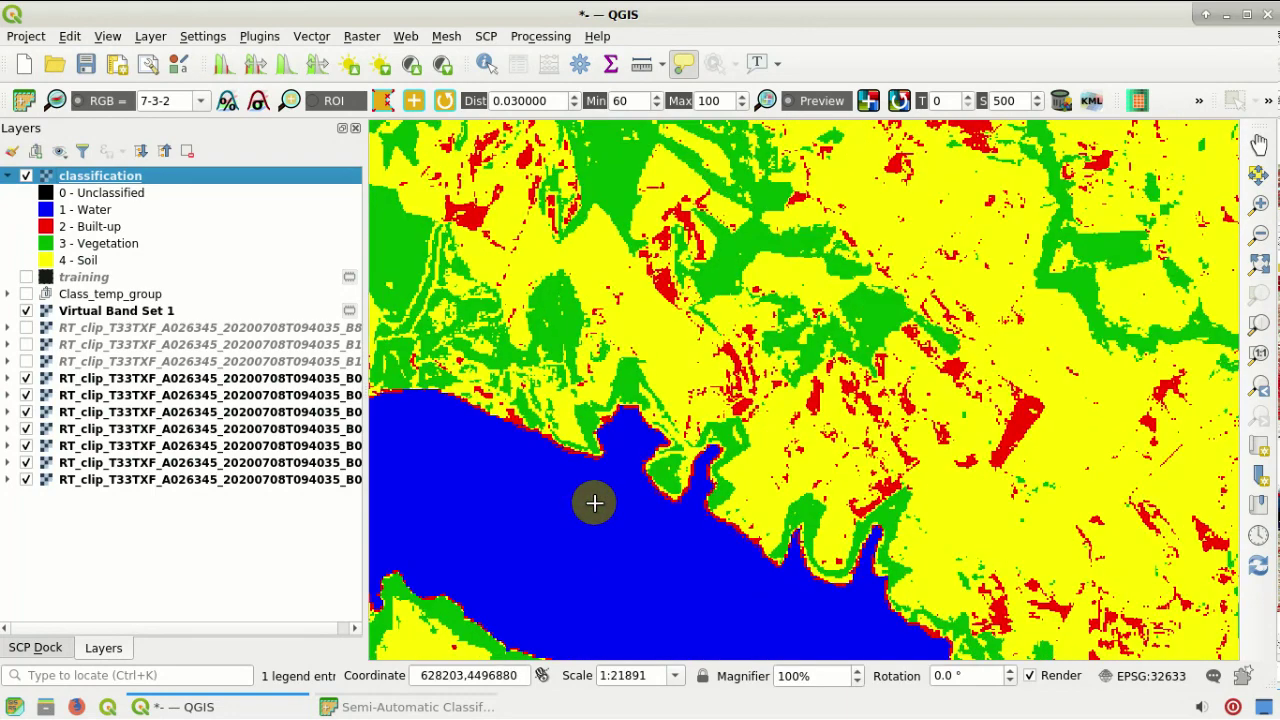
pyautogui.click(26, 176)
pyautogui.click(27, 176)
pyautogui.click(27, 176)
pyautogui.click(27, 176)
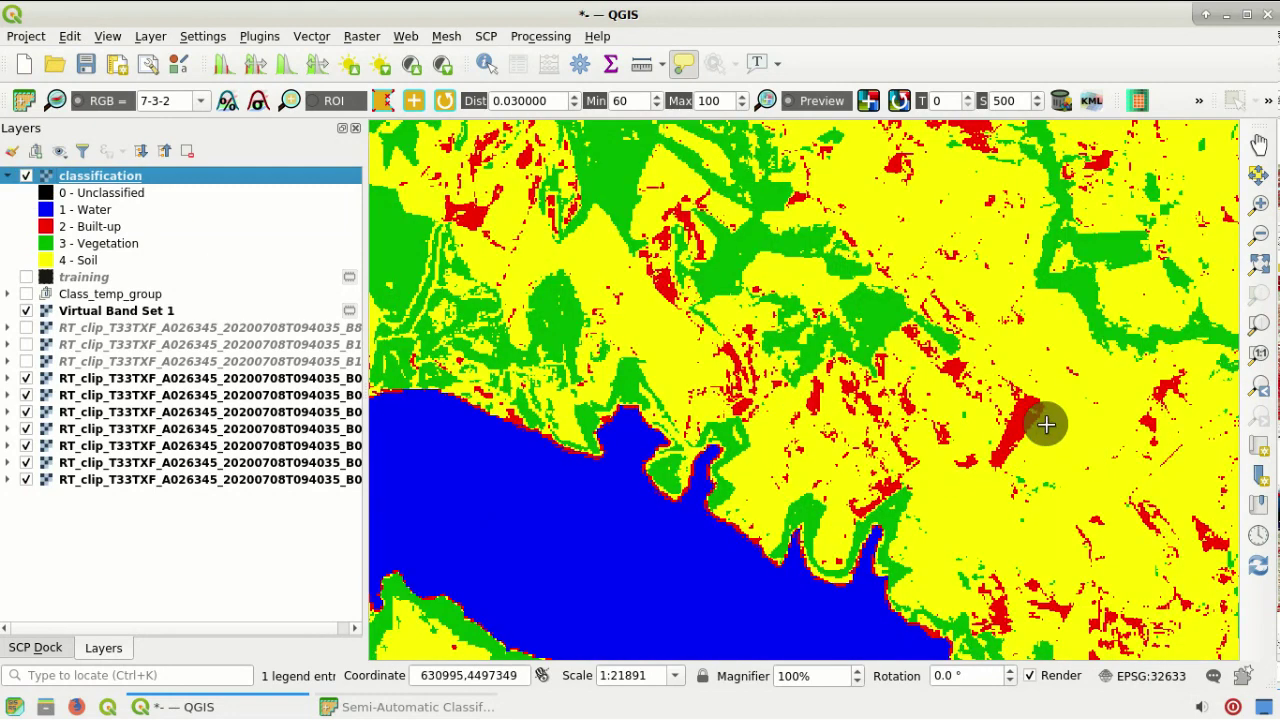
pyautogui.click(27, 177)
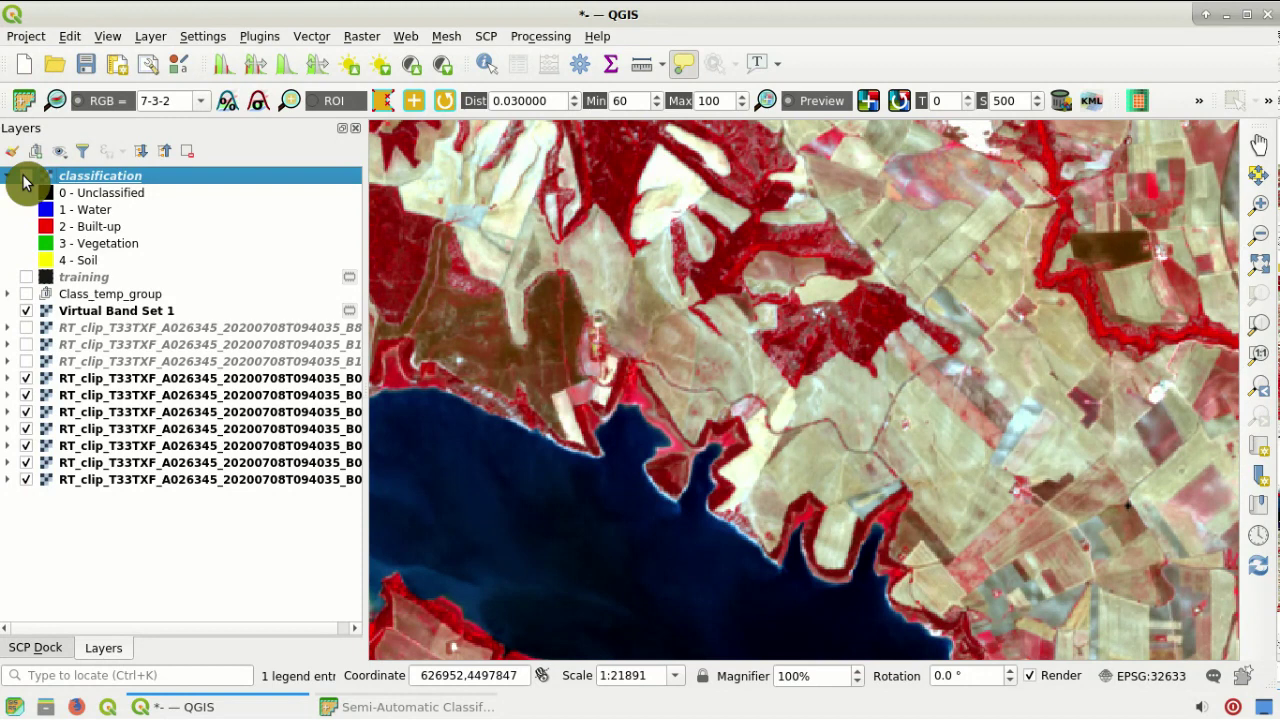
pyautogui.click(27, 177)
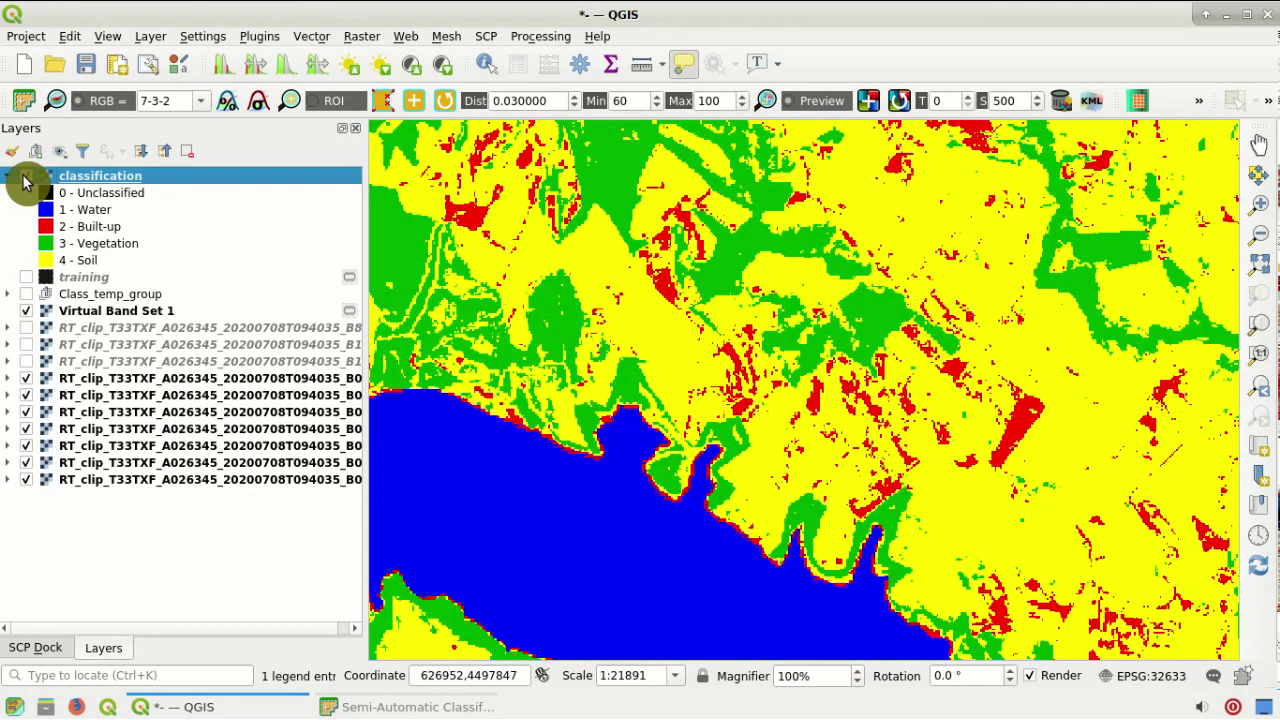
pyautogui.click(27, 177)
pyautogui.click(27, 177)
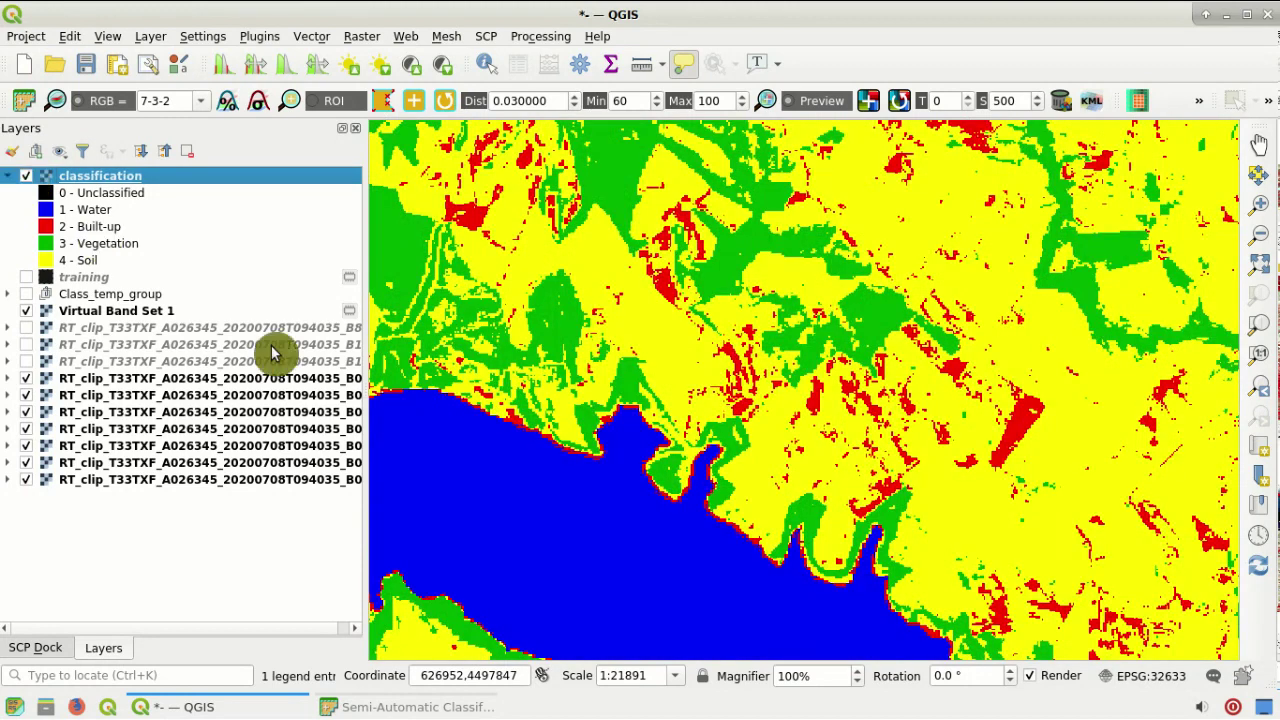
# Compare the classification with the underlying image over the vegetated area north of the lake's western end
pyautogui.scroll(-1, 980, 455)
pyautogui.scroll(-1, 980, 455)
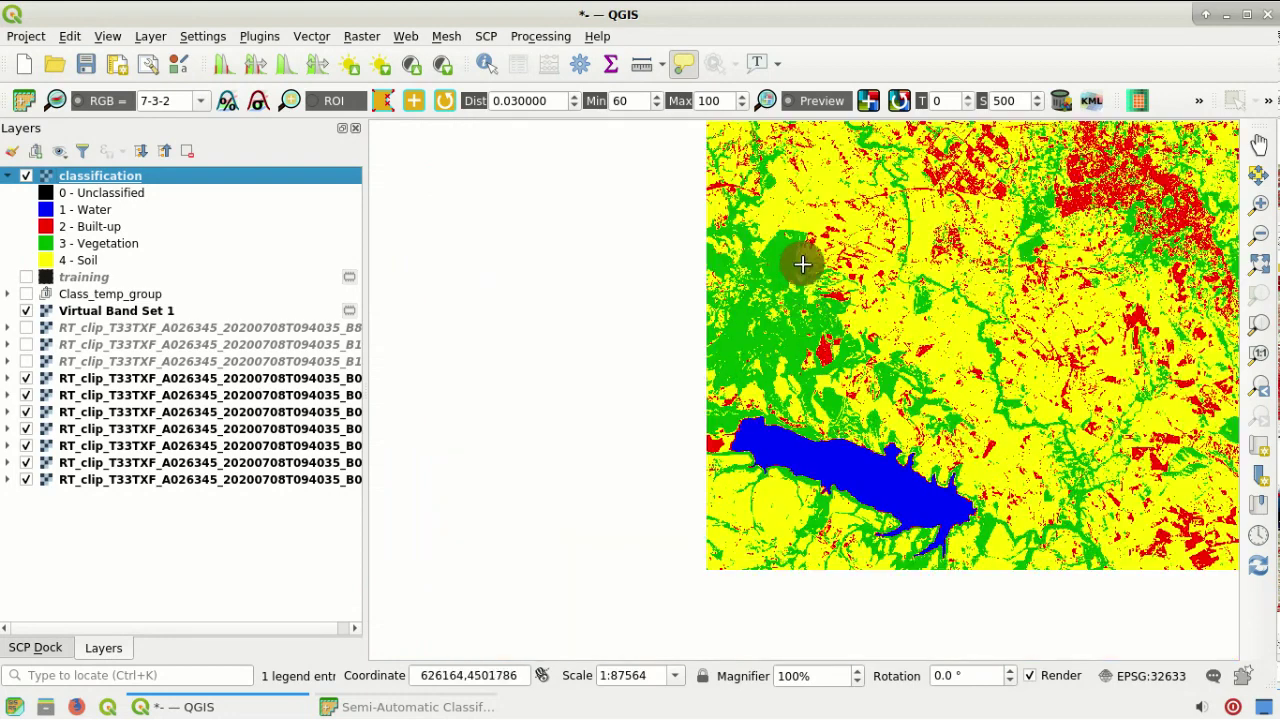
pyautogui.scroll(2, 807, 256)
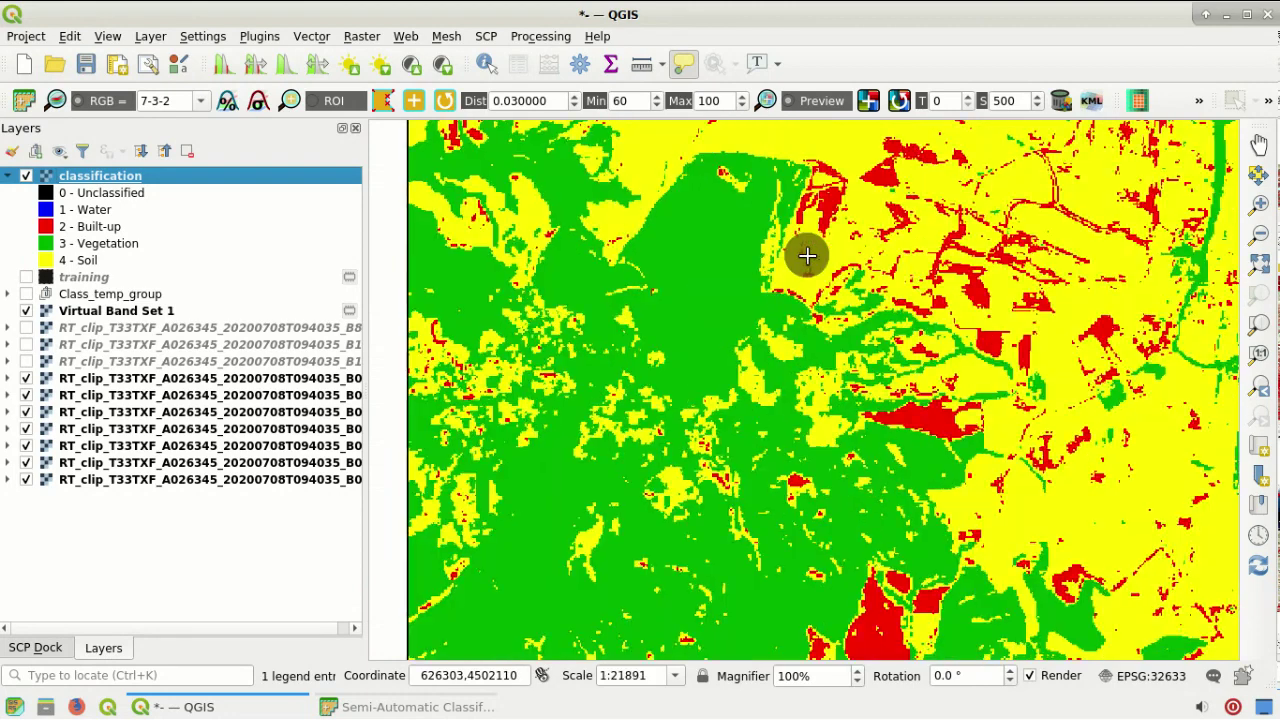
pyautogui.click(27, 177)
pyautogui.click(27, 177)
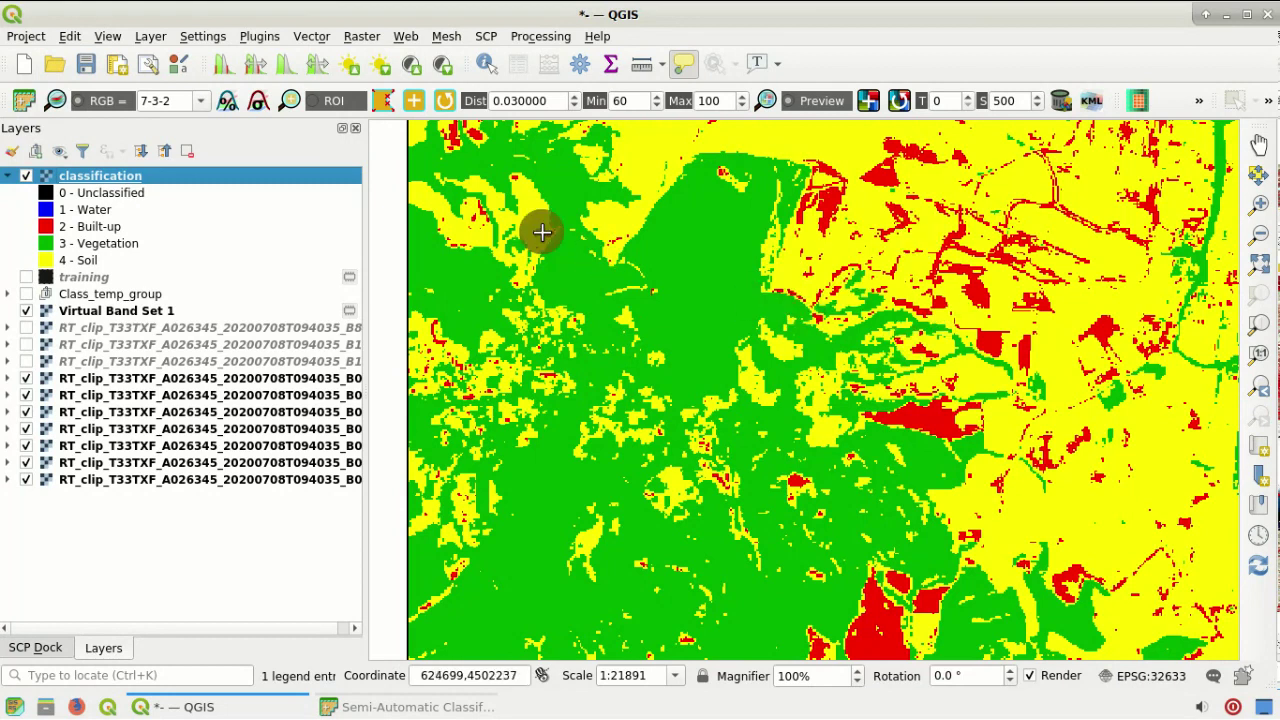
# Show the full image extent as a 3-2-1 color composite with the classification layer hidden
pyautogui.click(59, 102)
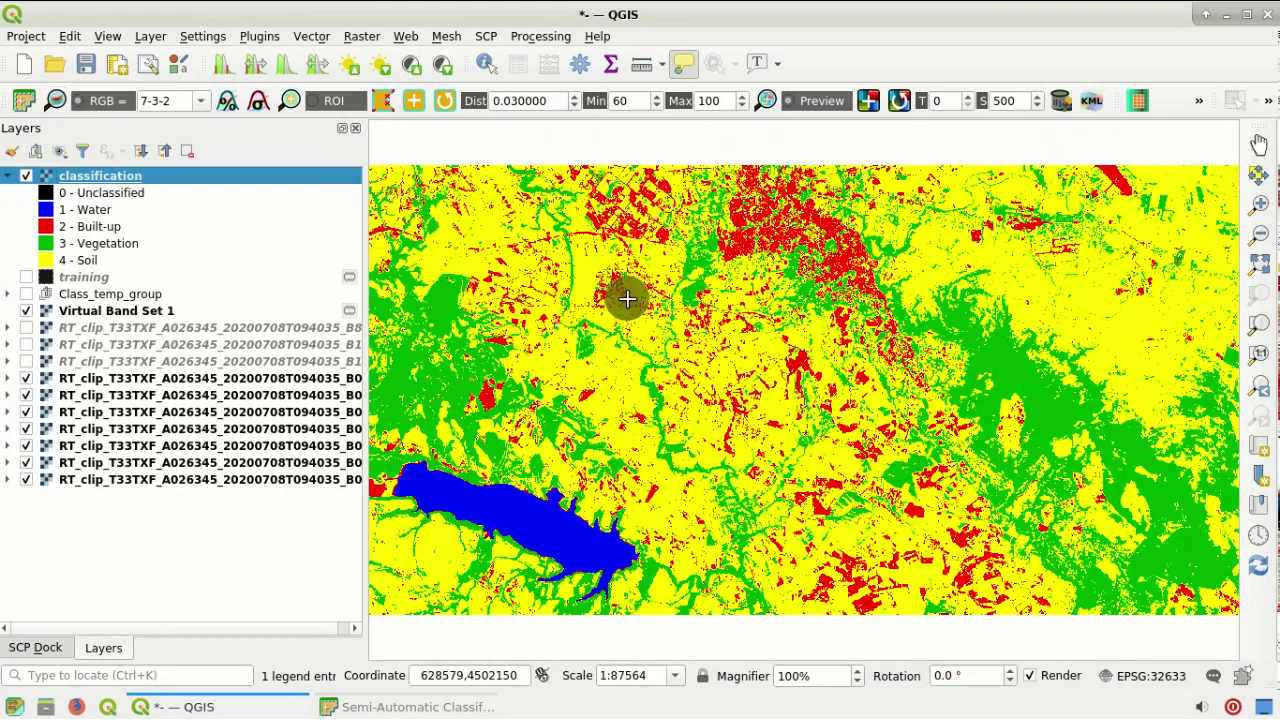
pyautogui.click(207, 105)
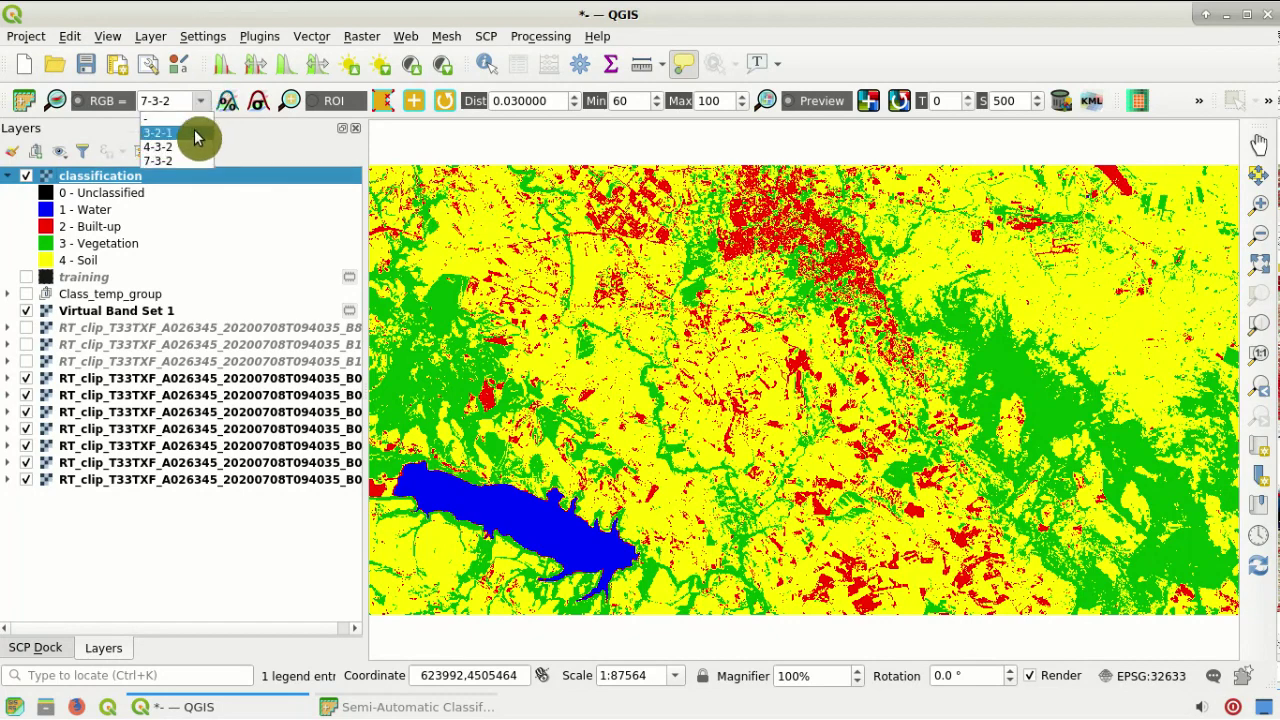
pyautogui.click(197, 138)
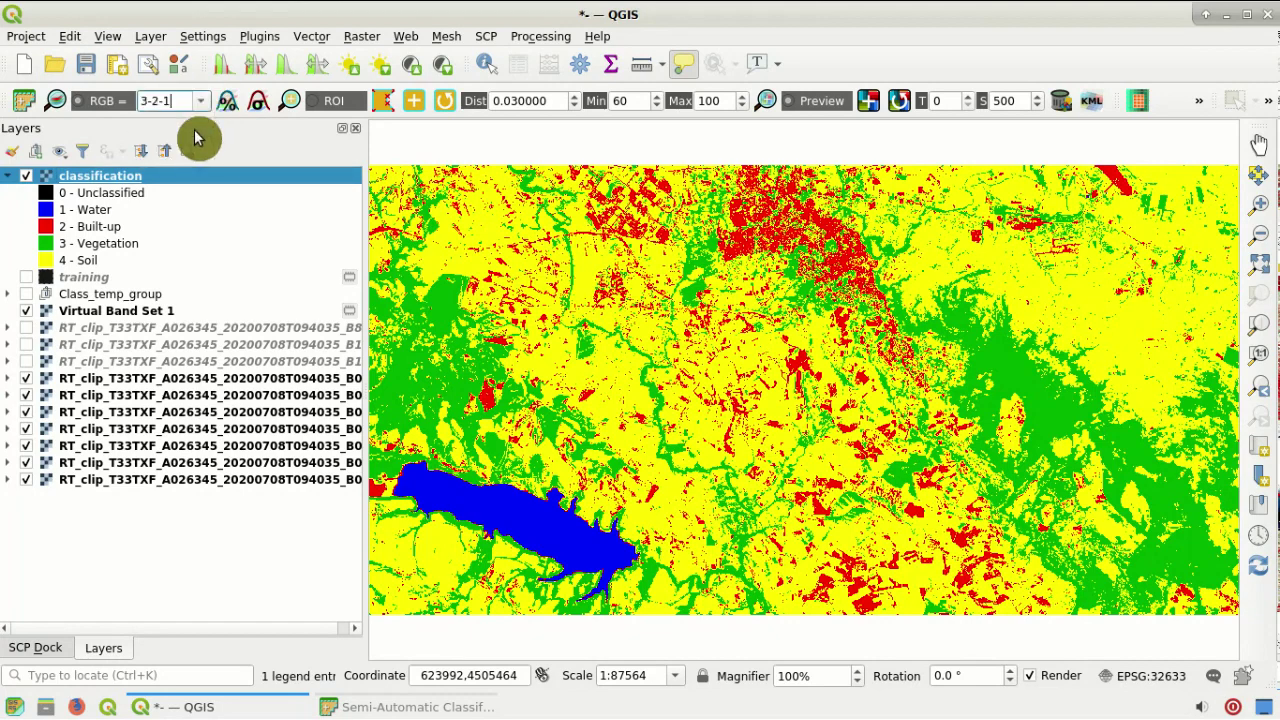
pyautogui.click(27, 176)
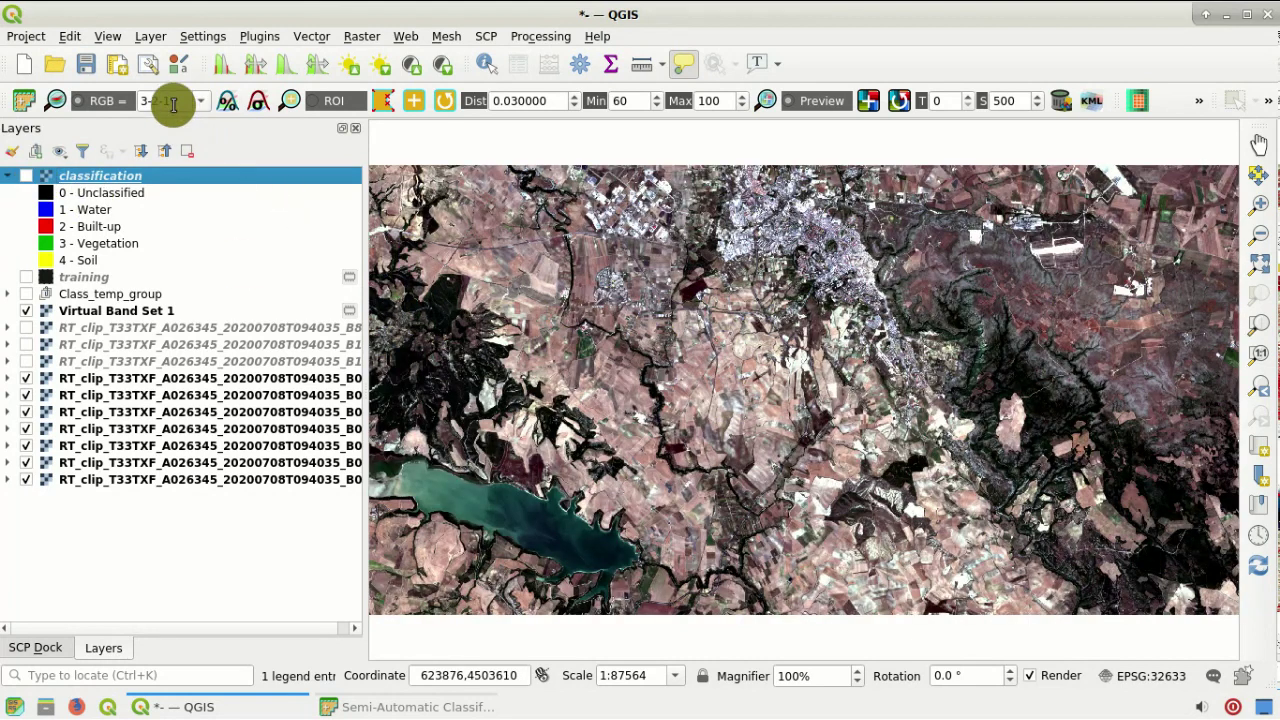
# Change the image's RGB color composite to 10-3-2 and examine the city area
pyautogui.moveTo(173, 102); pyautogui.dragTo(110, 99)
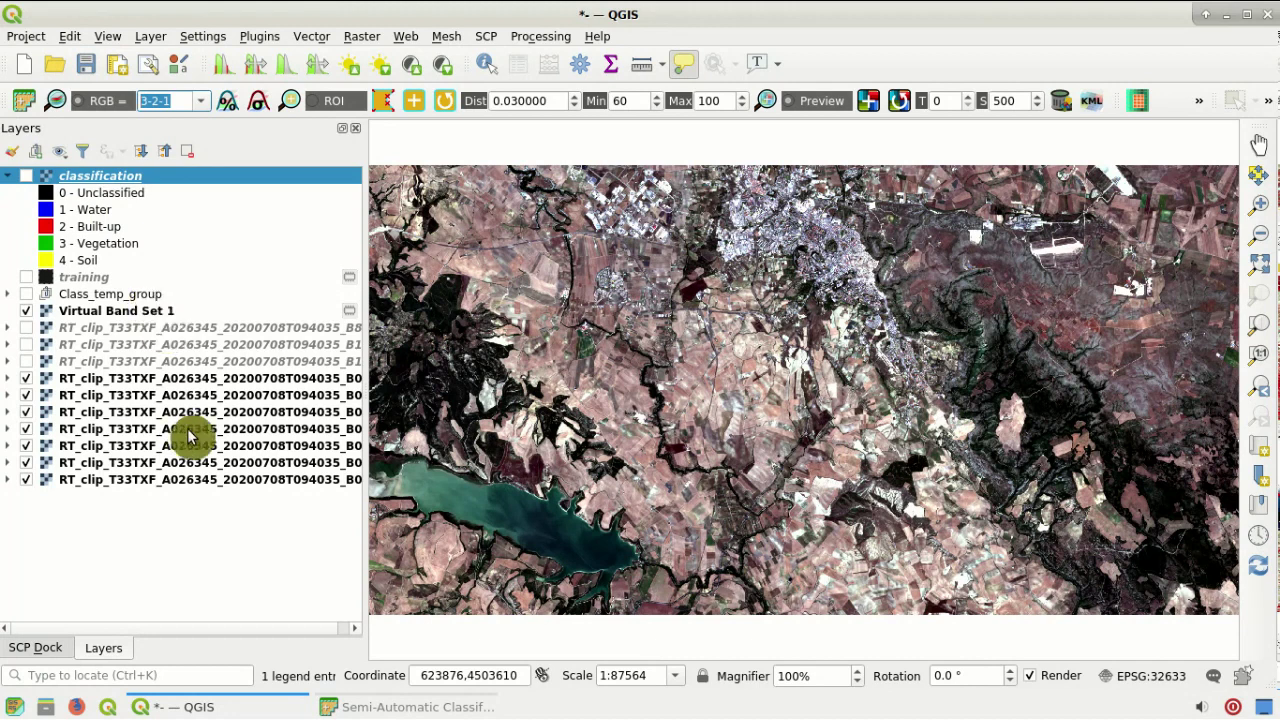
pyautogui.write('10-')
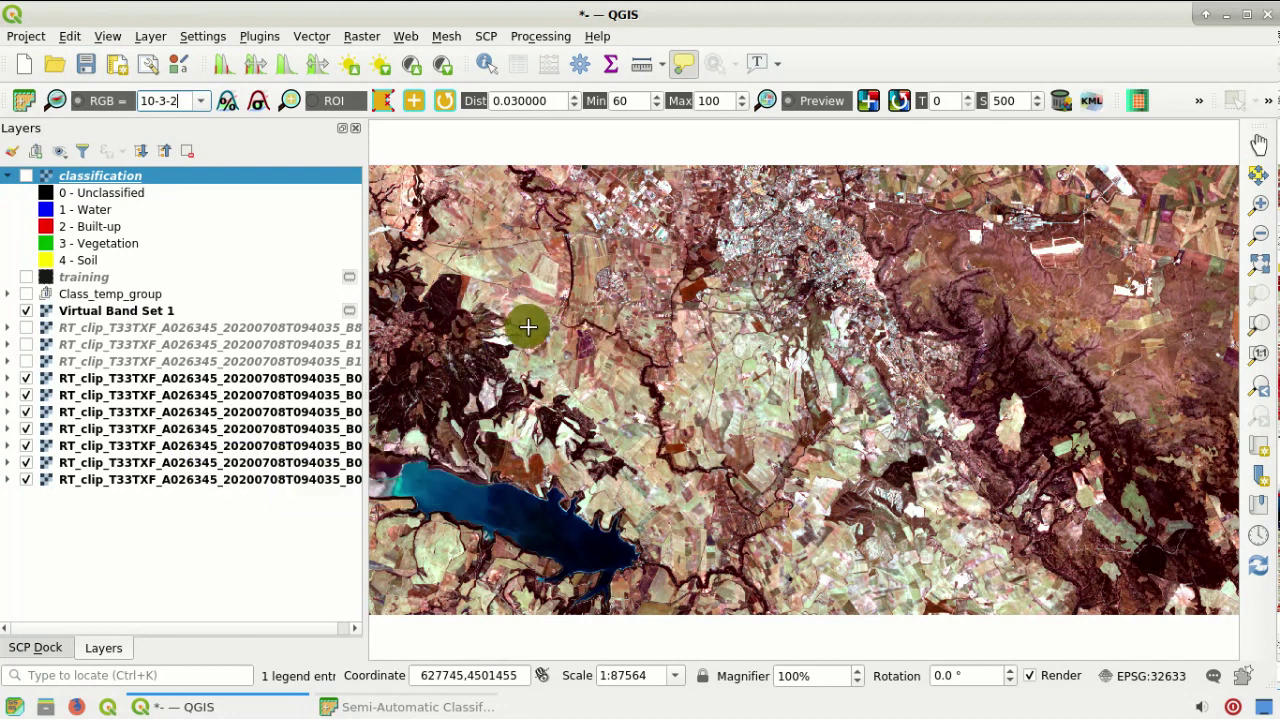
pyautogui.scroll(2, 800, 229)
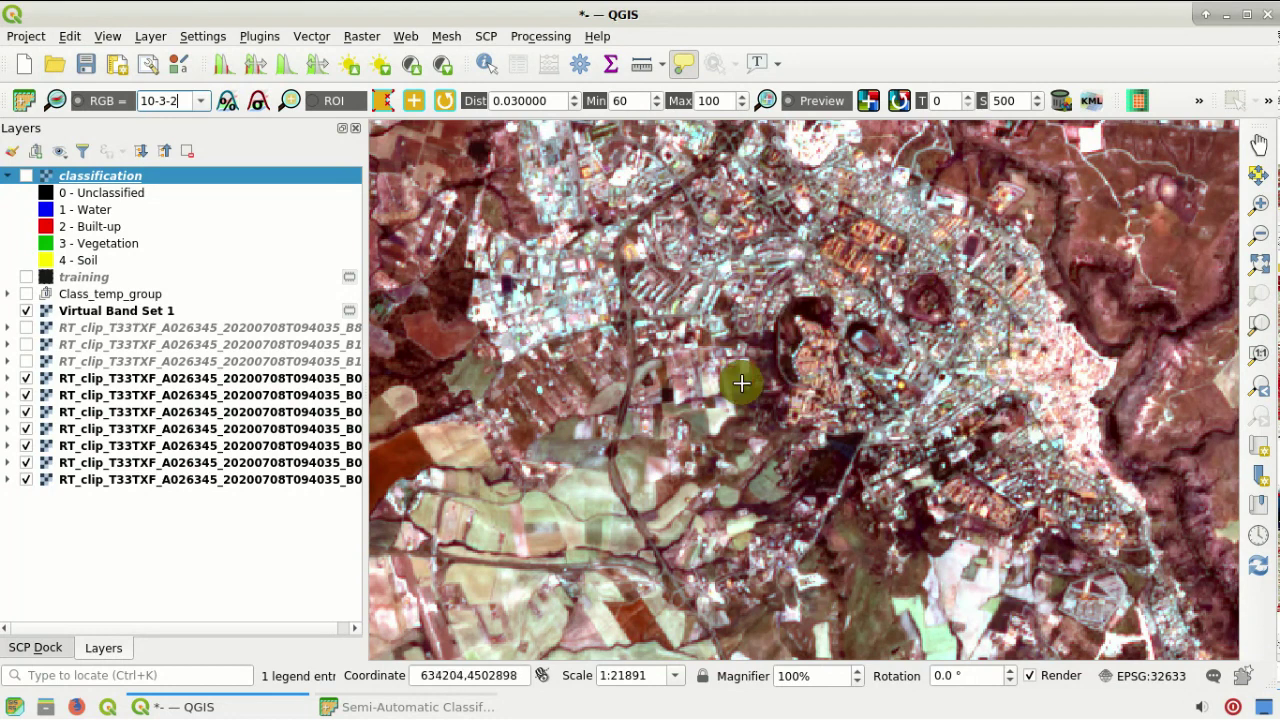
# Compare the classification with the image over the city, leave the classification hidden, and apply the local cumulative cut stretch
pyautogui.click(26, 185)
pyautogui.click(25, 178)
pyautogui.click(25, 178)
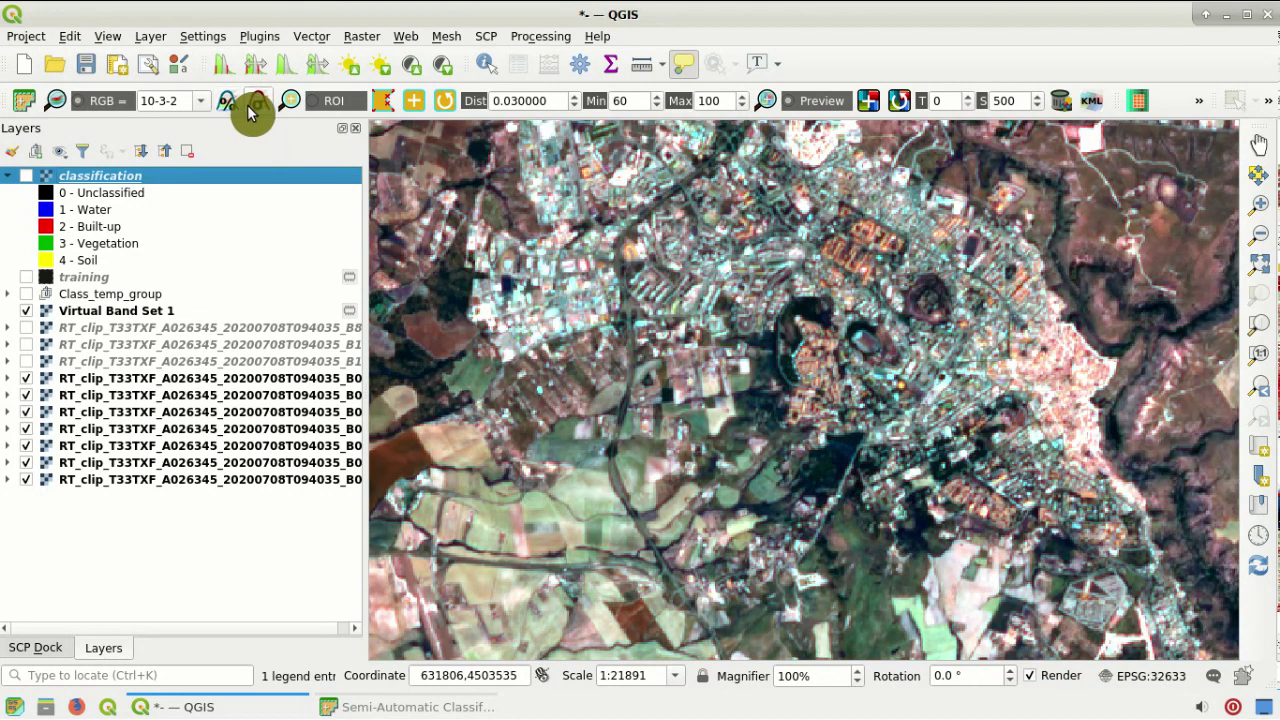
pyautogui.click(230, 102)
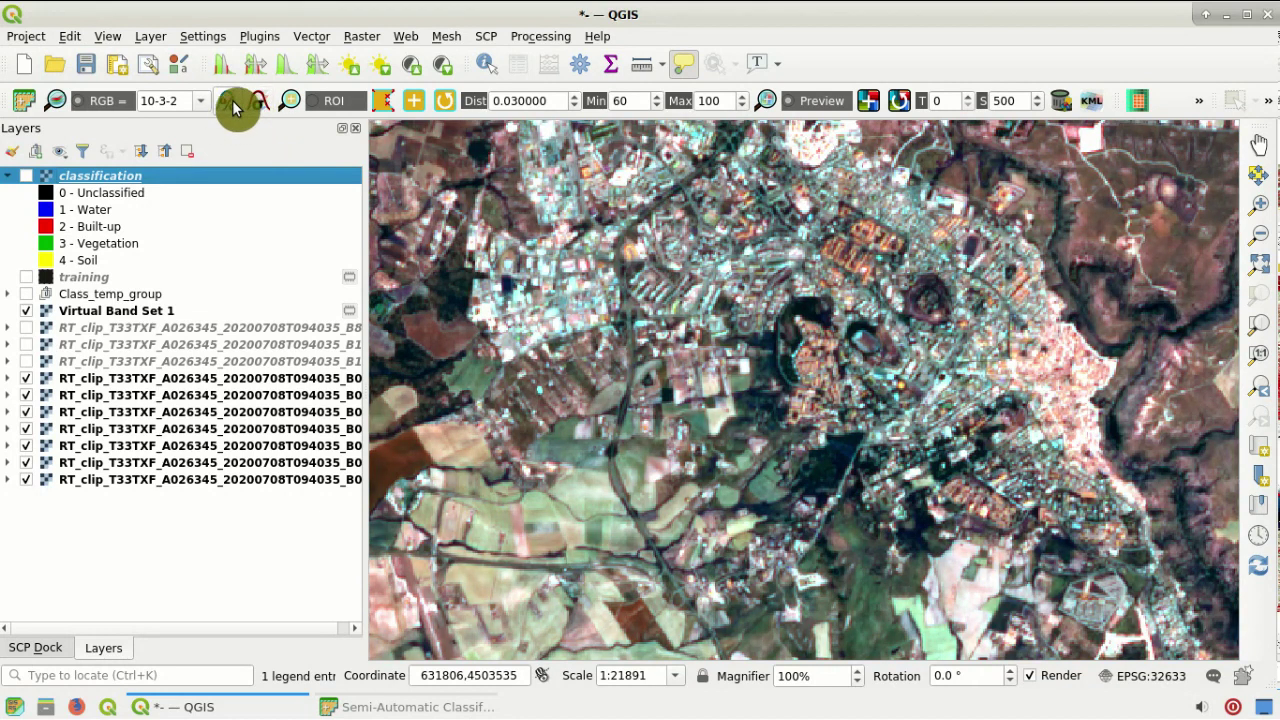